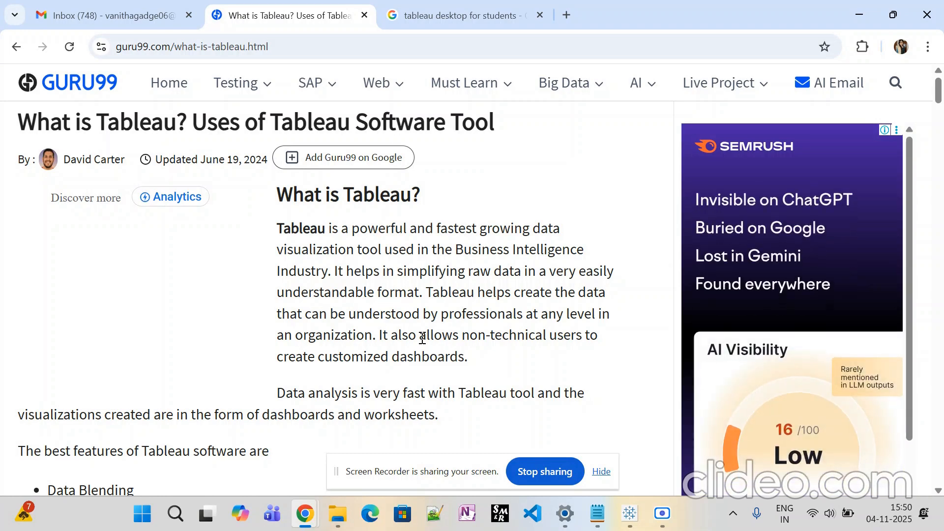
Read the Guru99 article's introduction to Tableau, from its definition and best features down to the product suite.
scroll(196, 399, down, 3)
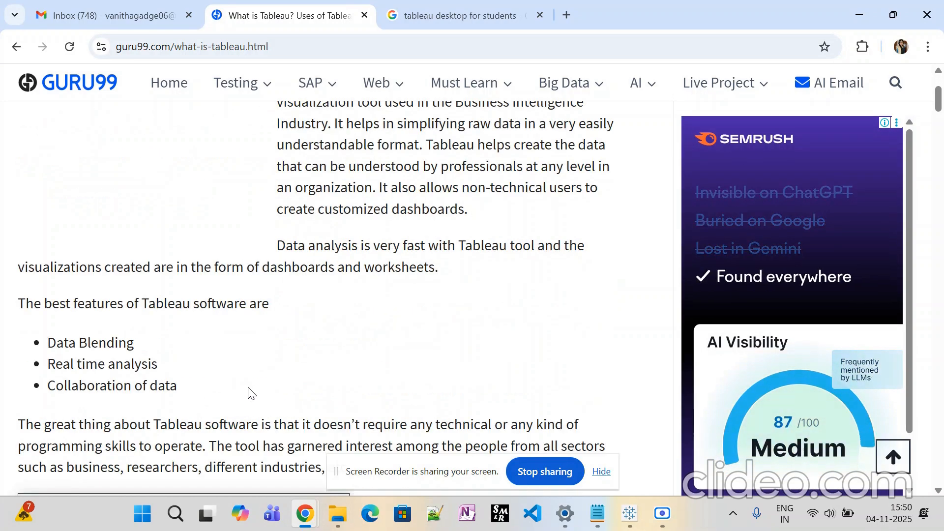
scroll(290, 397, down, 2)
scroll(291, 397, down, 1)
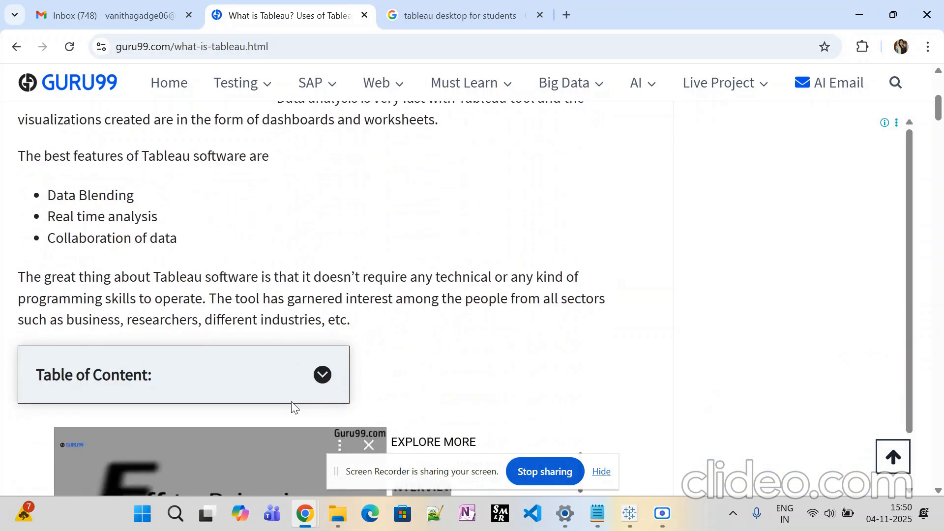
scroll(305, 397, down, 4)
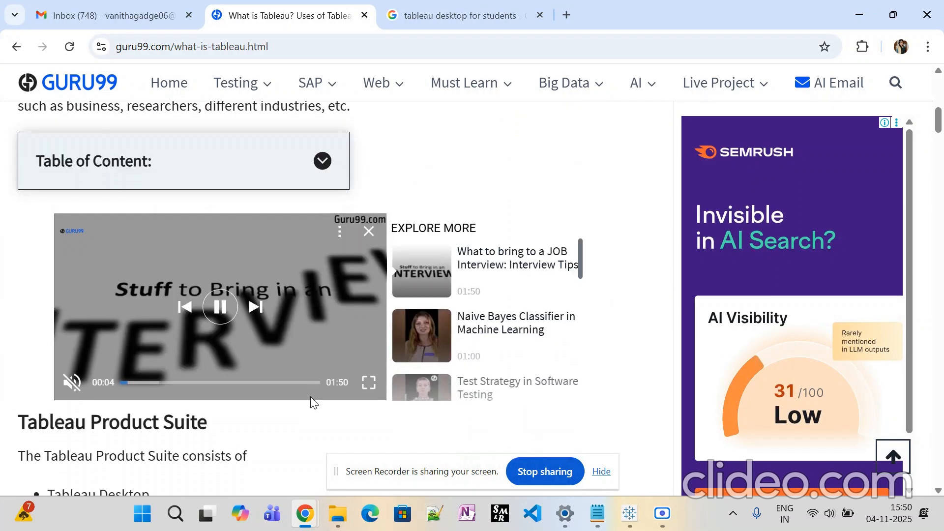
scroll(349, 391, down, 2)
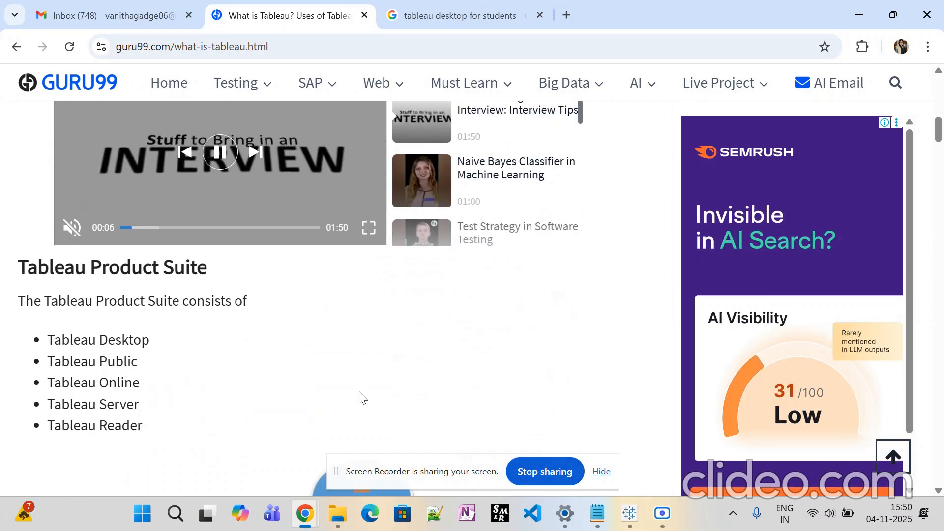
scroll(367, 409, up, 3)
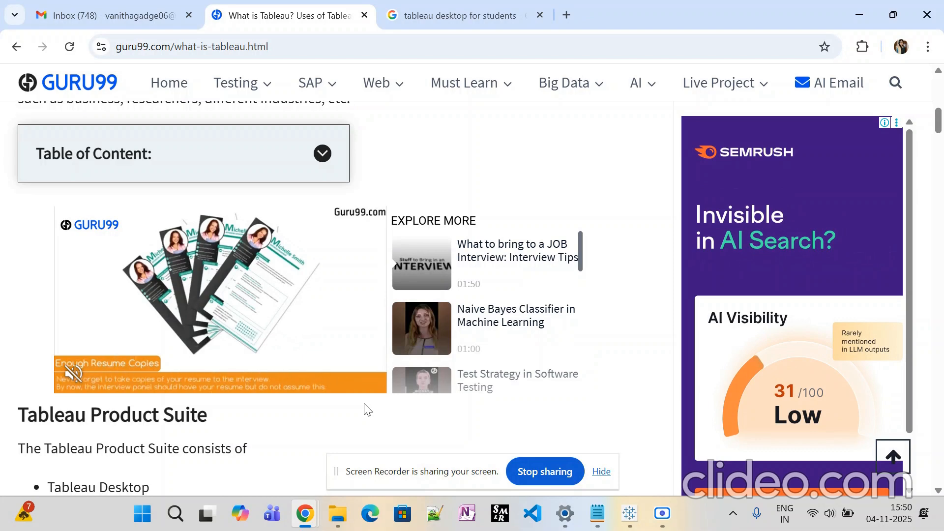
Examine the Tableau Product Suite list and the diagram of its products in the article.
scroll(366, 409, down, 4)
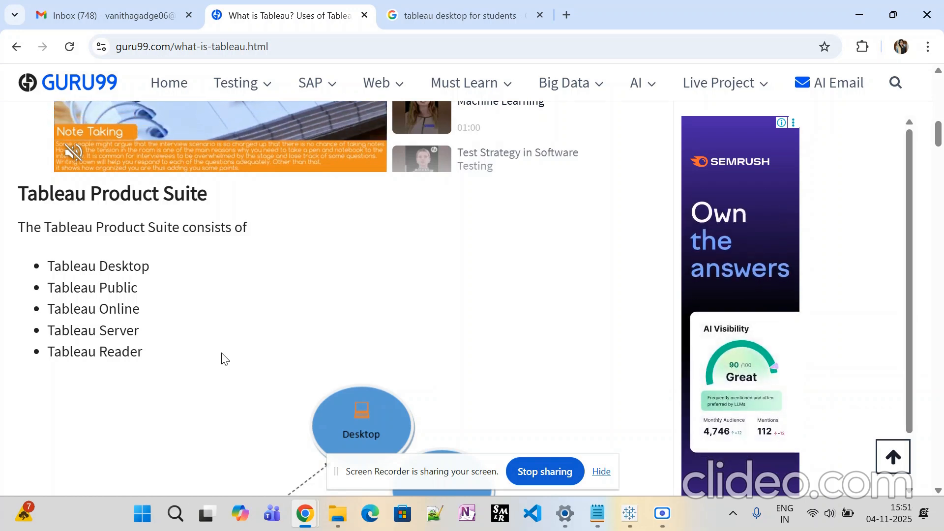
scroll(221, 361, down, 1)
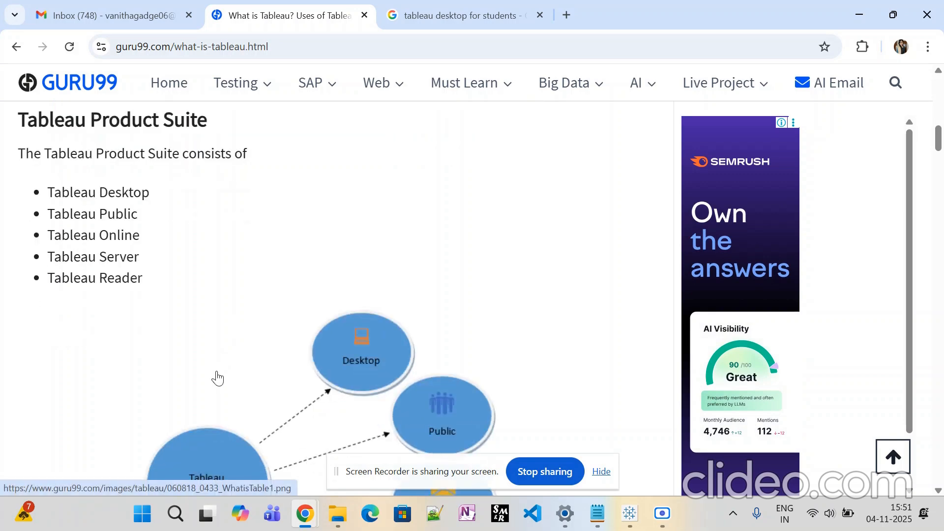
scroll(217, 378, down, 2)
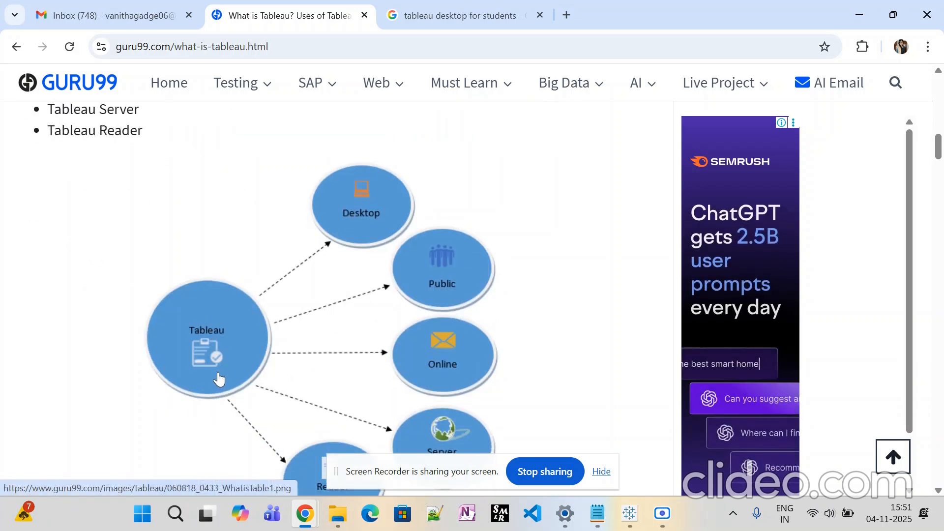
scroll(218, 376, down, 2)
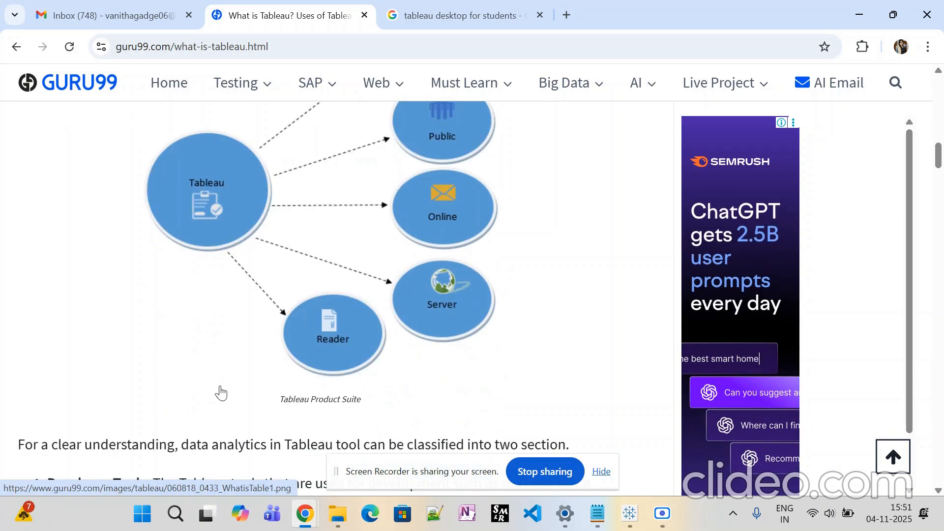
scroll(219, 383, up, 4)
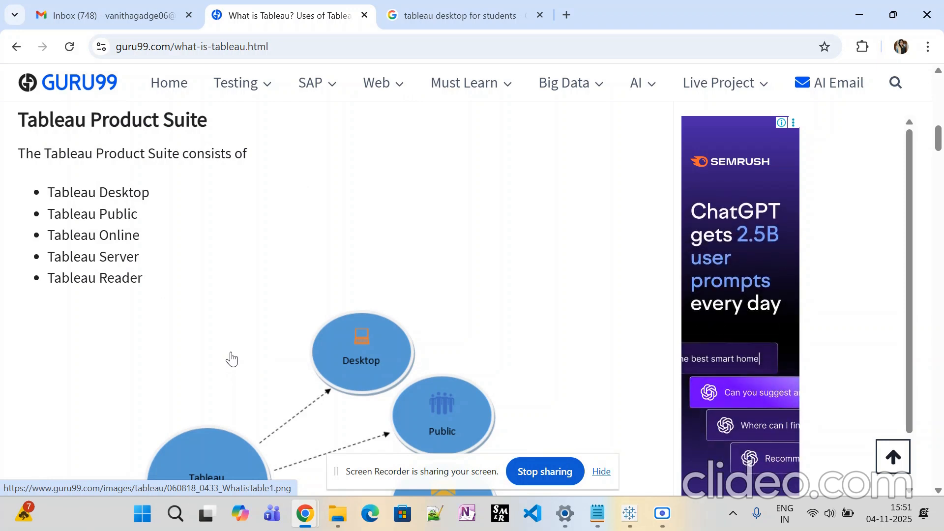
Switch to the Notepad notes and review the Tableau job openings and product category sections.
click(596, 514)
scroll(606, 332, down, 2)
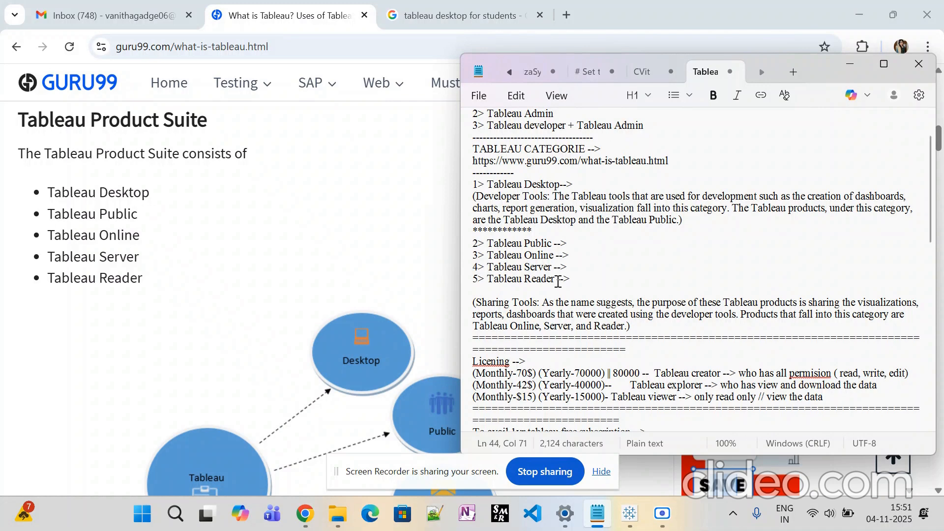
scroll(563, 273, up, 2)
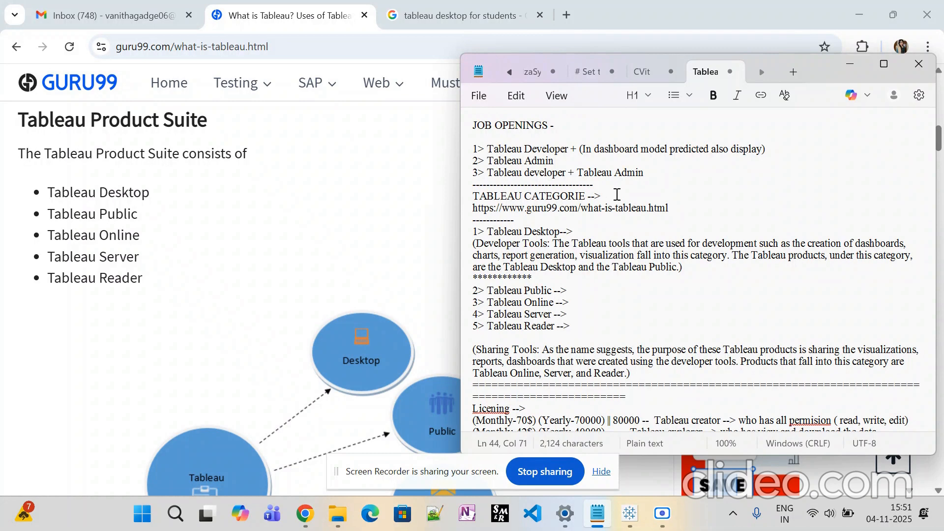
Compare the article's product suite diagram with the Notepad notes on developer tools, sharing tools and licensing.
click(195, 260)
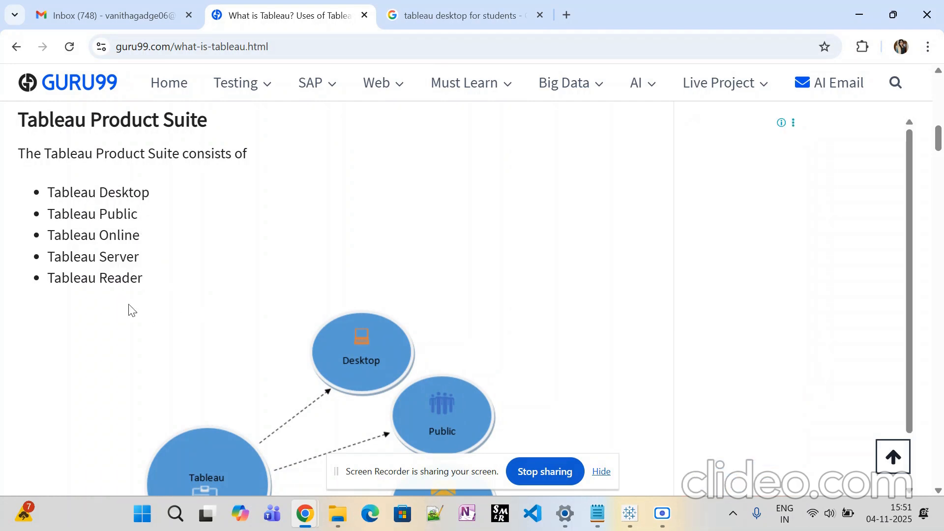
scroll(317, 295, down, 4)
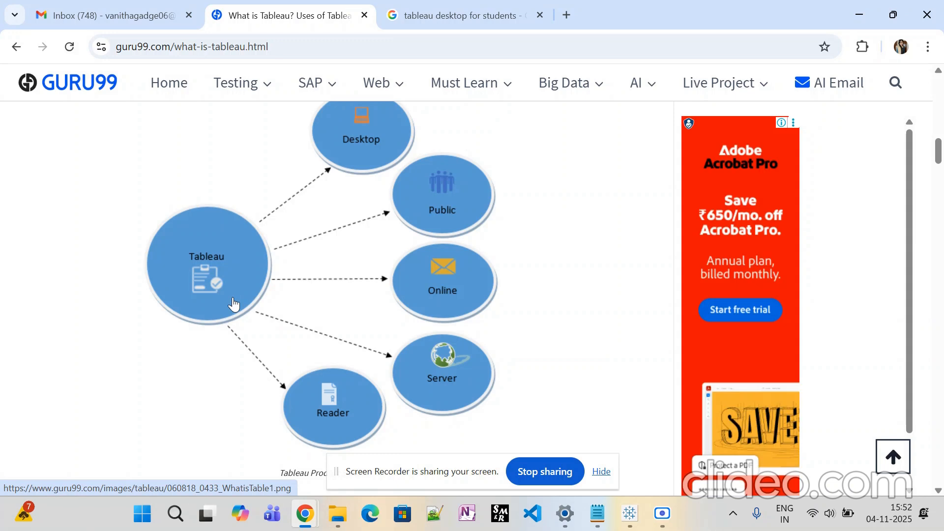
click(598, 514)
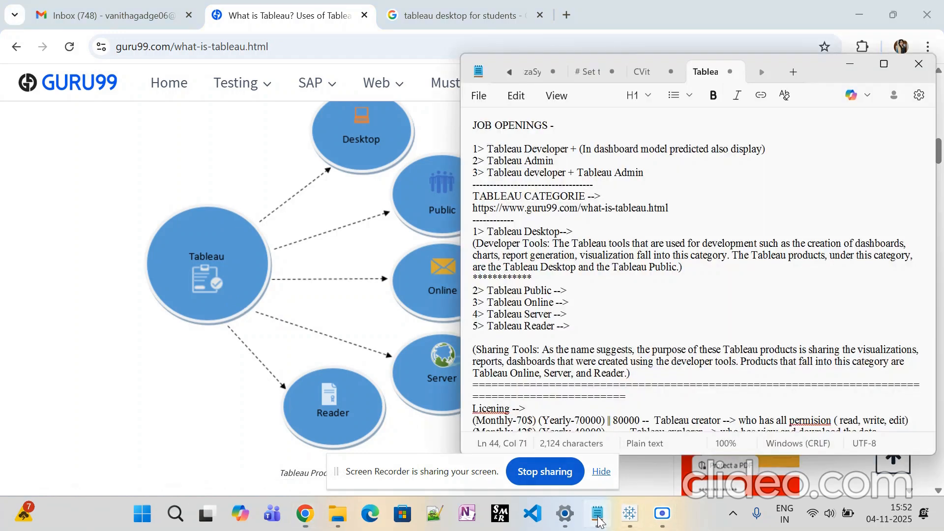
scroll(535, 344, down, 3)
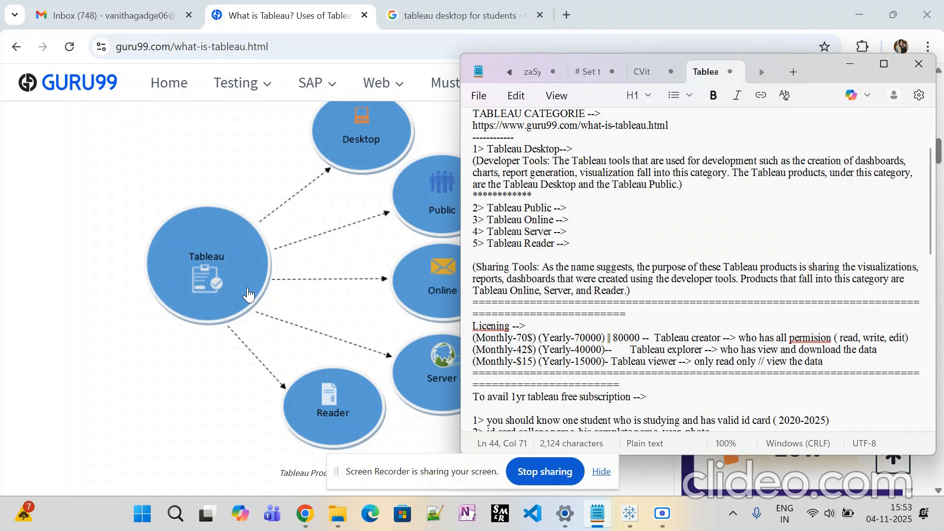
Return to the browser, view the Tableau Product Suite diagram enlarged, and close the enlarged view.
click(138, 377)
click(216, 341)
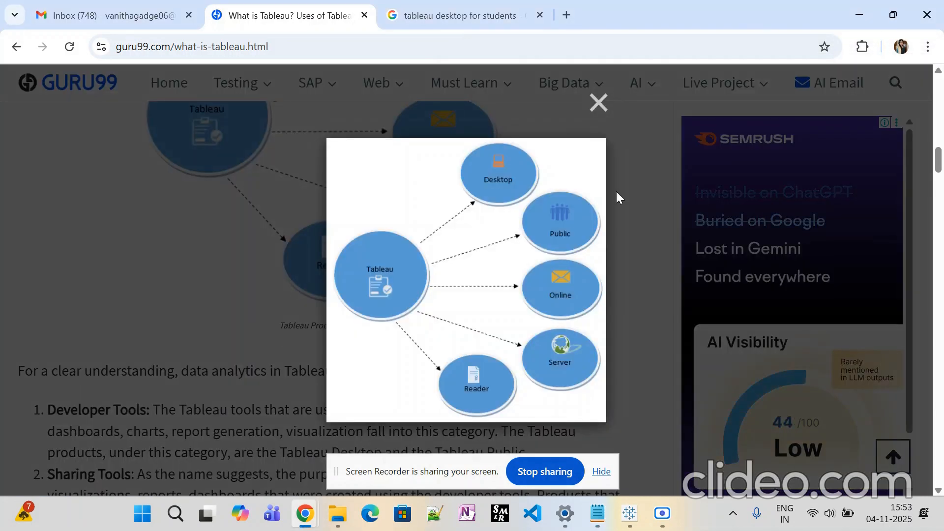
click(599, 104)
Look through the article's Tableau Desktop and Tableau Public descriptions and return to the features overview.
scroll(396, 323, down, 9)
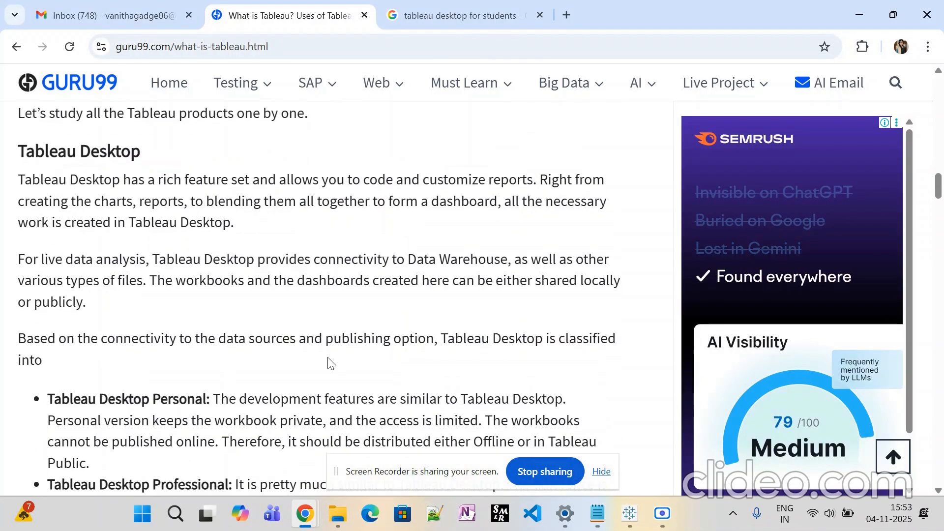
scroll(327, 361, down, 4)
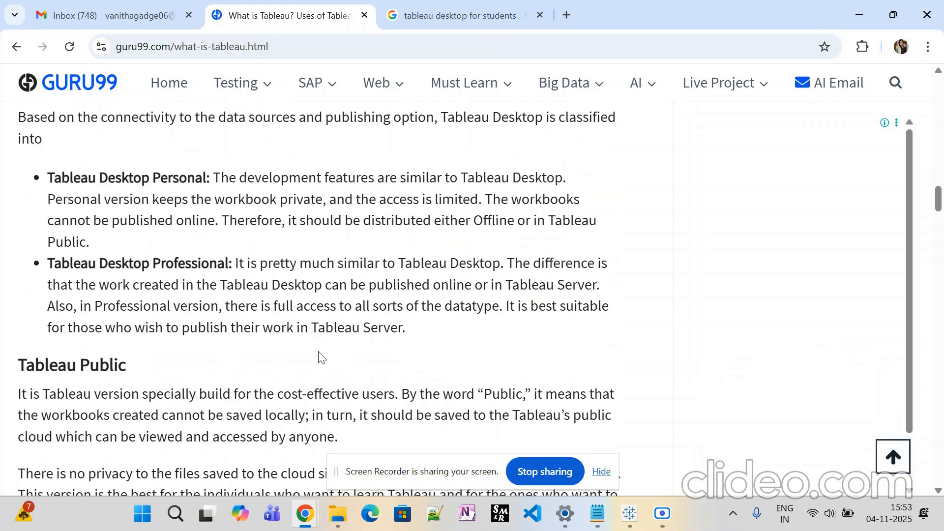
scroll(320, 357, up, 12)
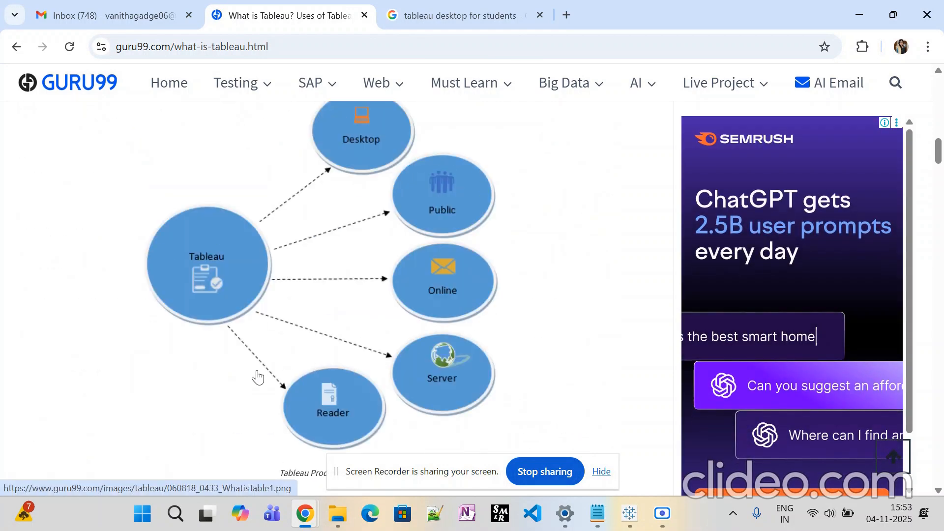
scroll(261, 364, up, 9)
scroll(269, 348, up, 6)
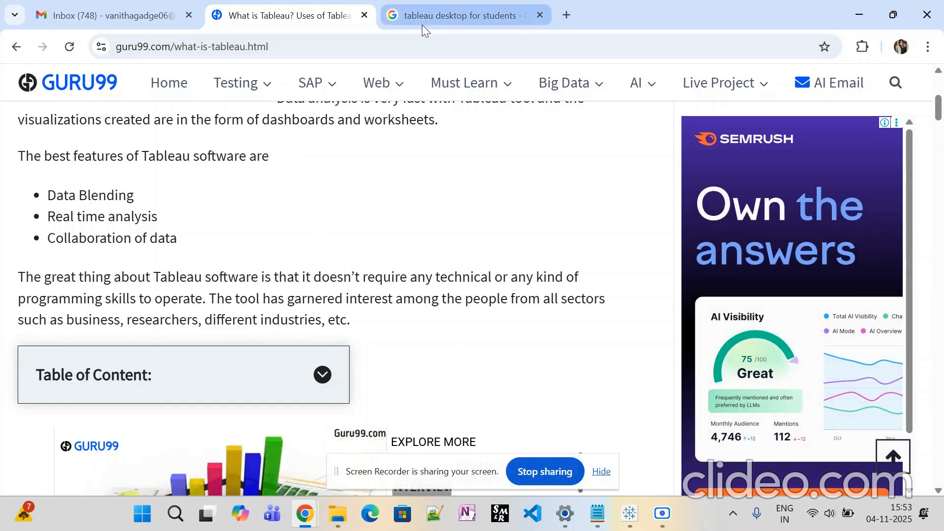
Review the Google search results for "tableau desktop for students".
click(422, 25)
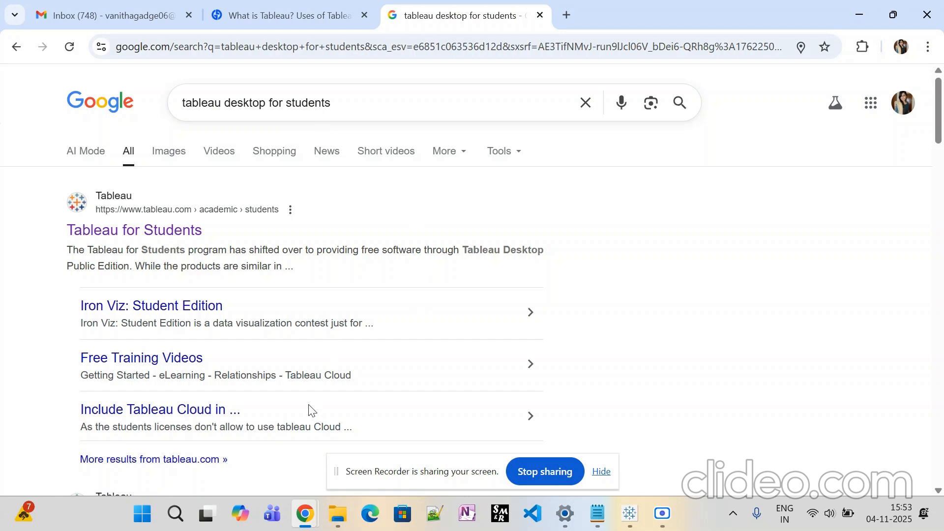
scroll(309, 411, down, 3)
scroll(209, 404, down, 3)
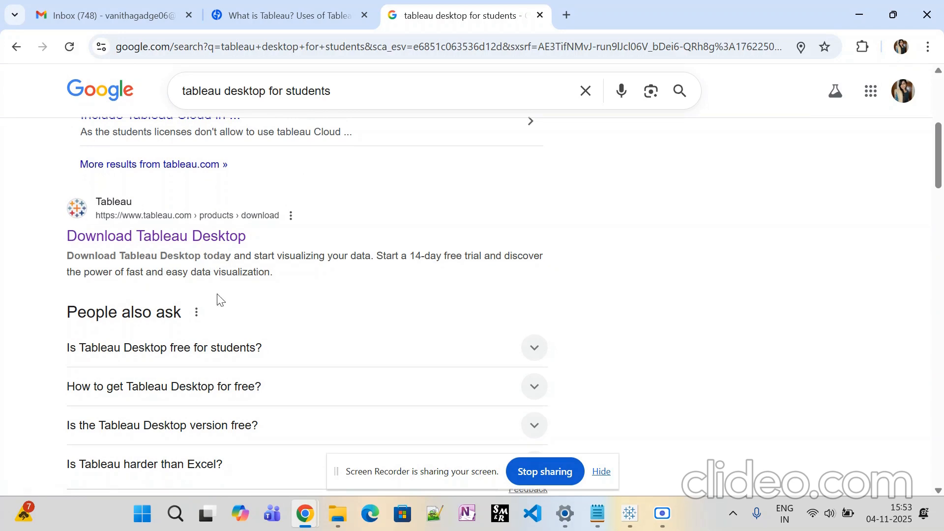
scroll(219, 330, down, 7)
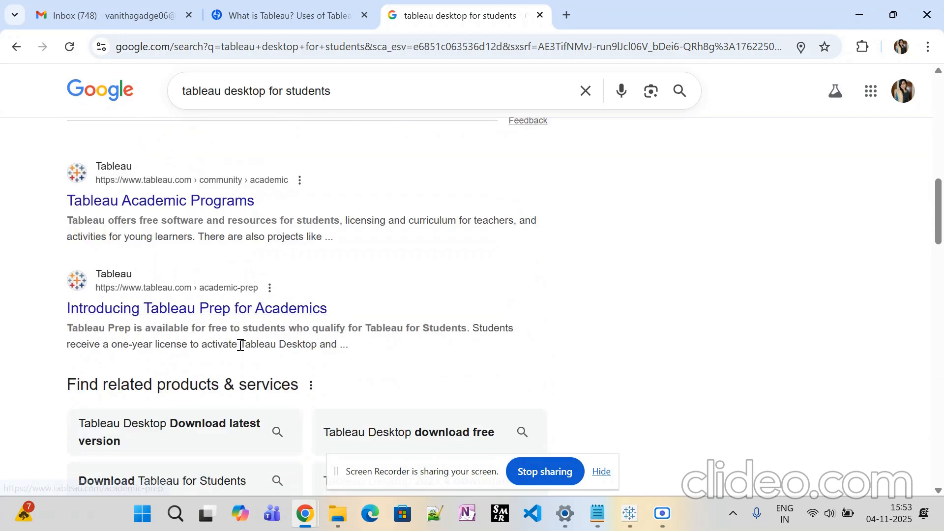
scroll(238, 343, up, 10)
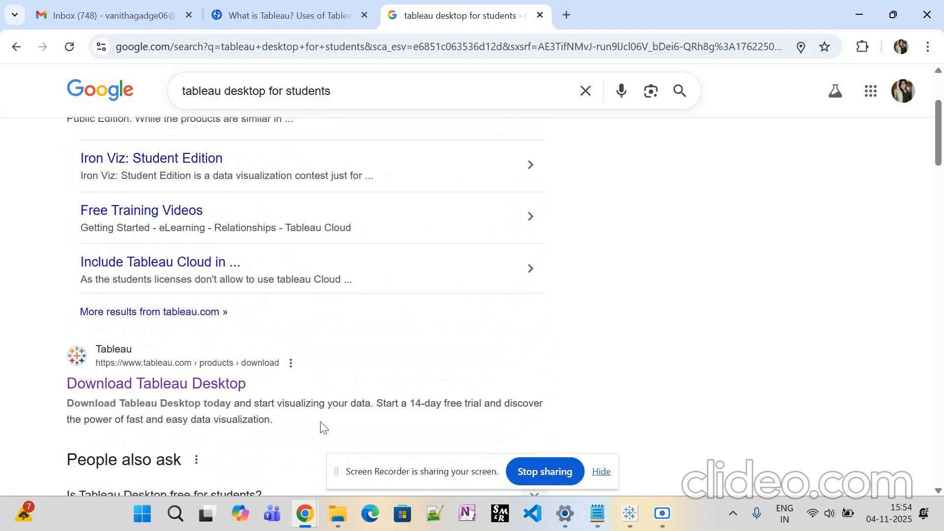
scroll(307, 381, up, 3)
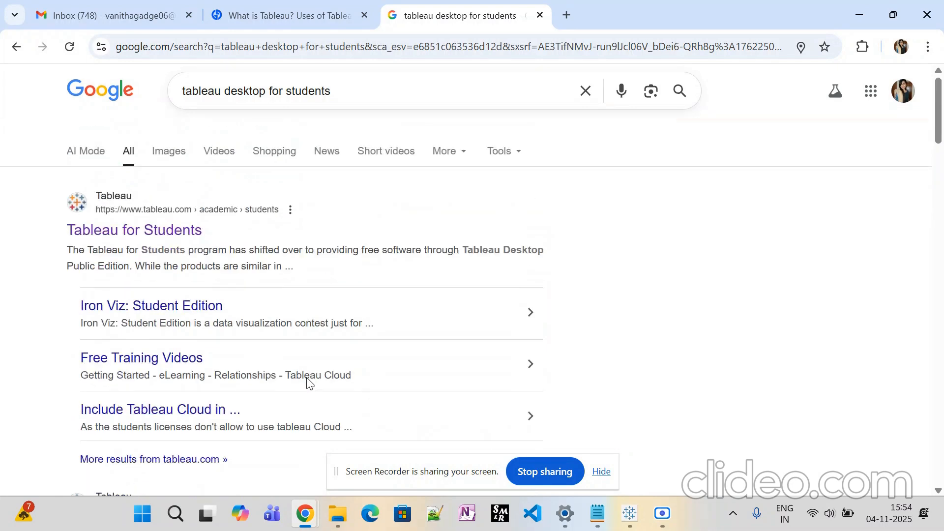
Open the Tableau for Students search result and look over the student program page.
click(191, 238)
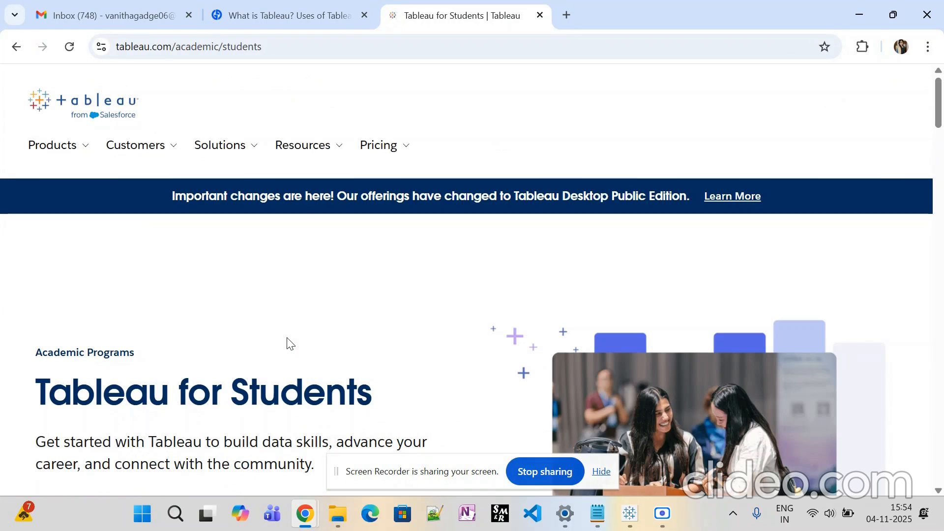
scroll(414, 348, down, 4)
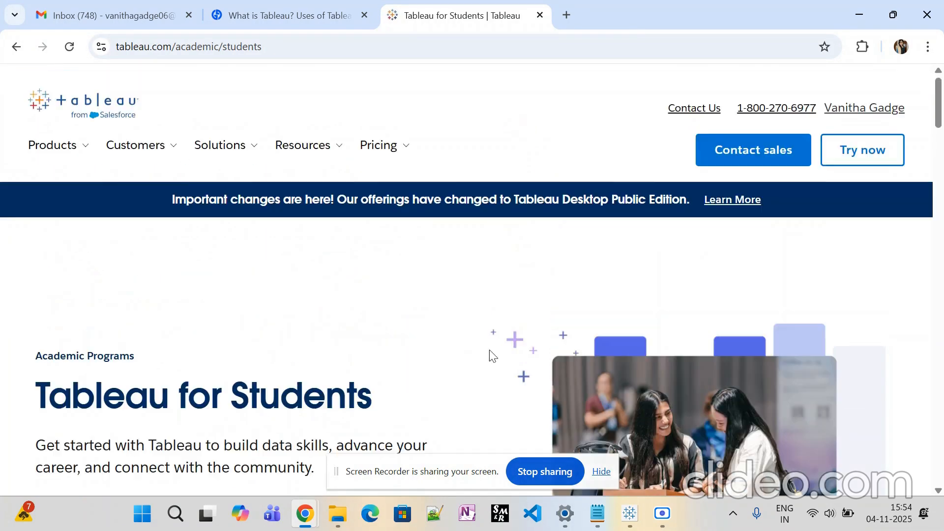
scroll(489, 353, down, 5)
scroll(718, 213, up, 6)
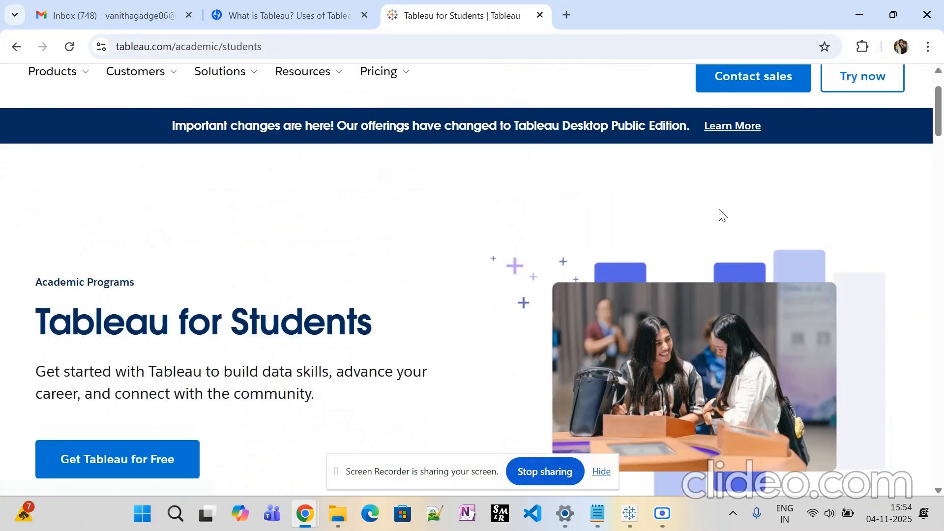
scroll(618, 244, down, 10)
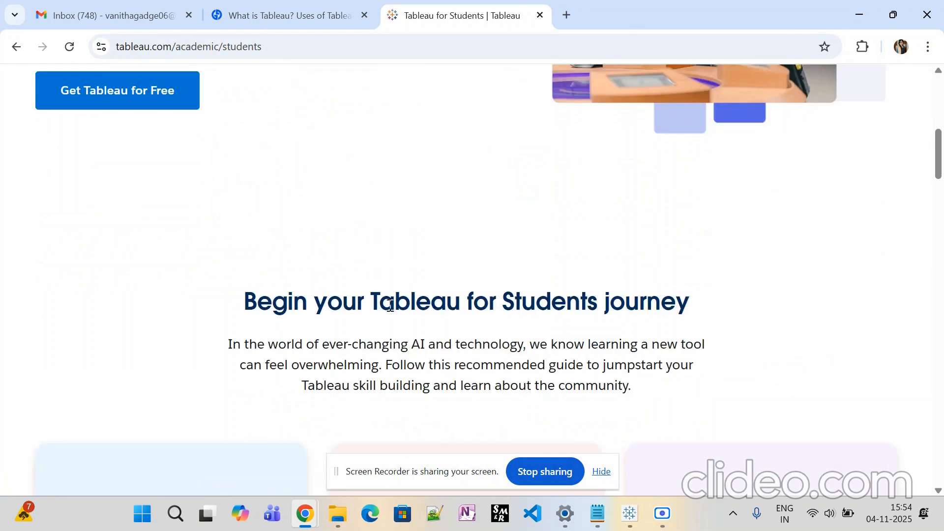
scroll(195, 233, up, 2)
Open the free Tableau download page from the student page and examine its role and app download form.
click(131, 92)
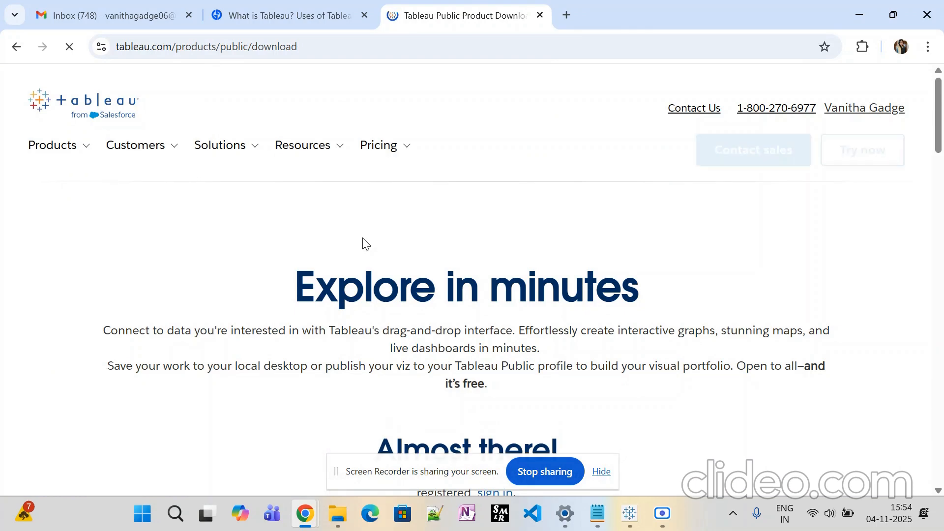
scroll(536, 325, down, 4)
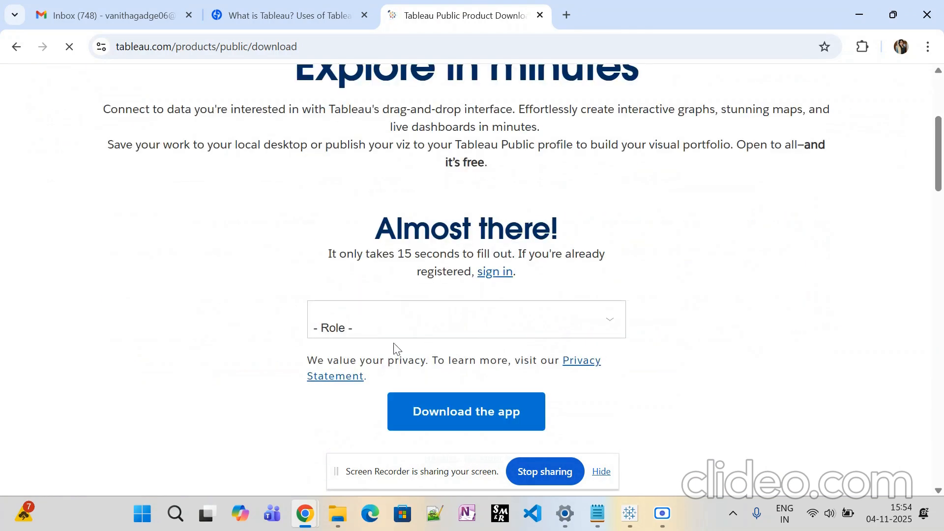
scroll(465, 337, down, 3)
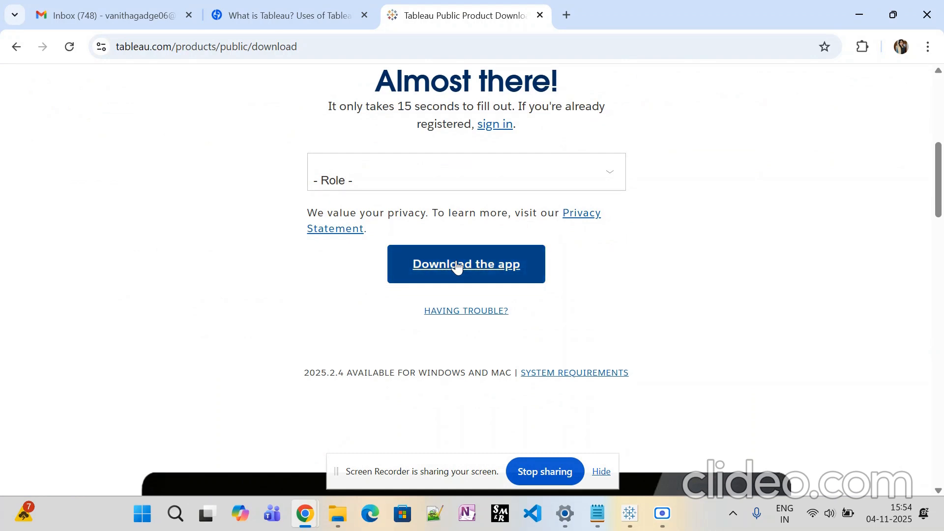
Switch to Tableau Desktop and look at the file choosers for additional file types and Microsoft Excel, cancelling each one.
click(629, 513)
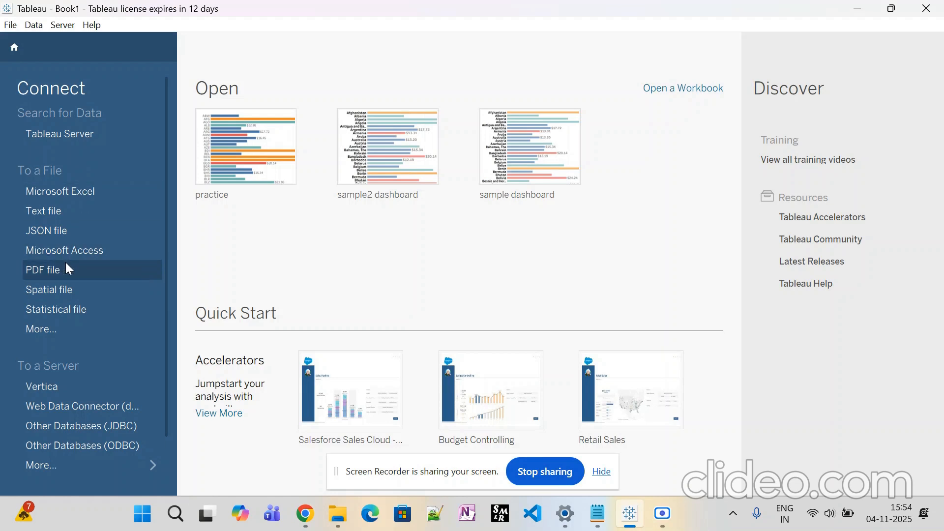
click(36, 334)
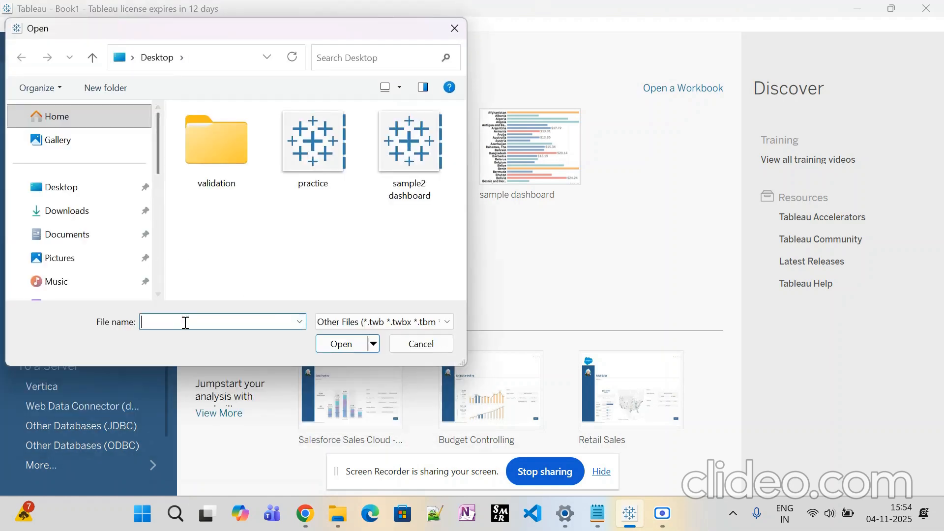
click(411, 348)
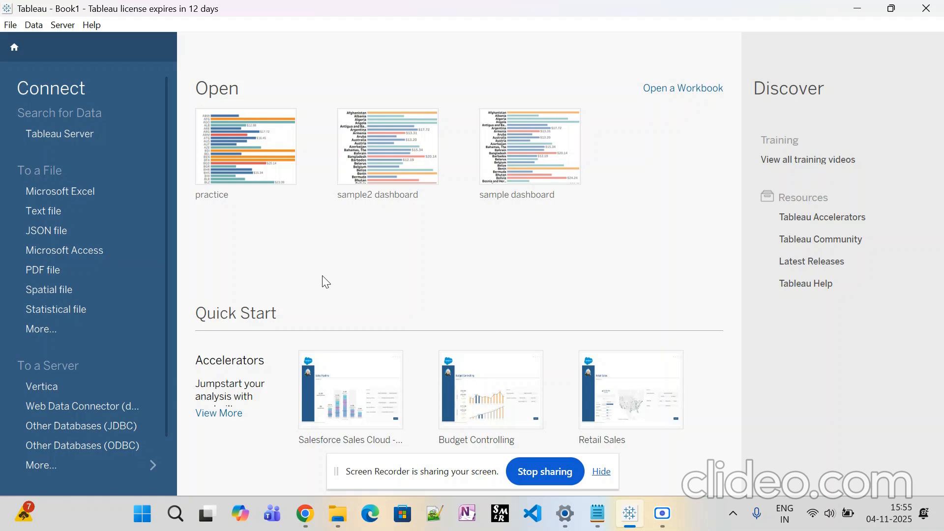
click(66, 191)
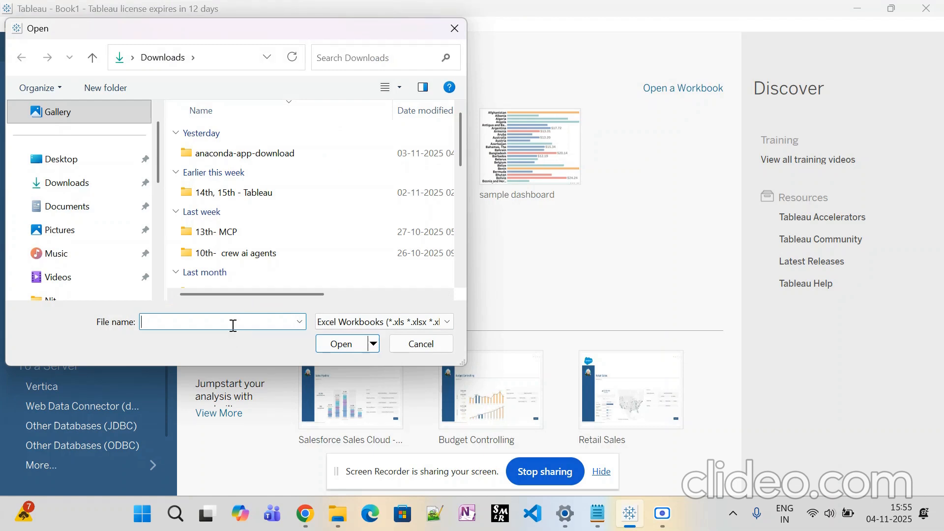
click(421, 343)
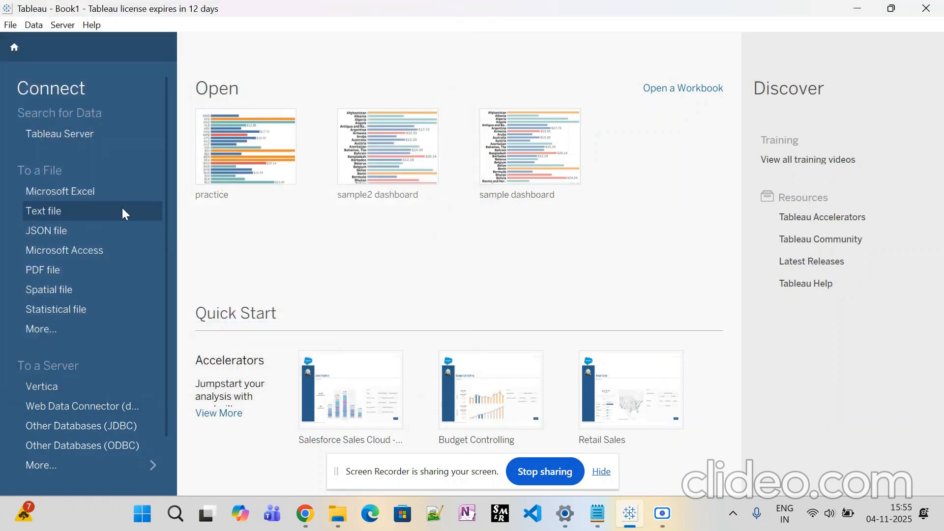
Connect to the text file data.csv from the Downloads folder.
click(55, 214)
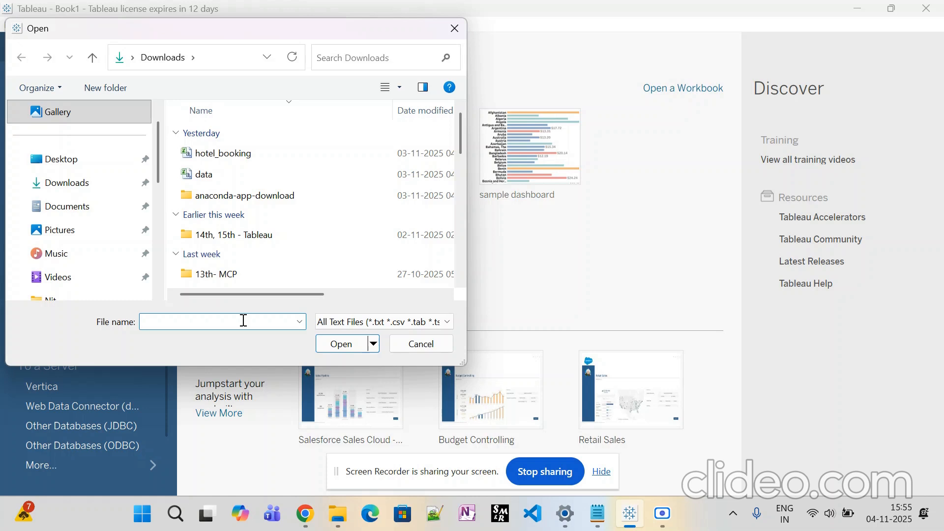
text(data)
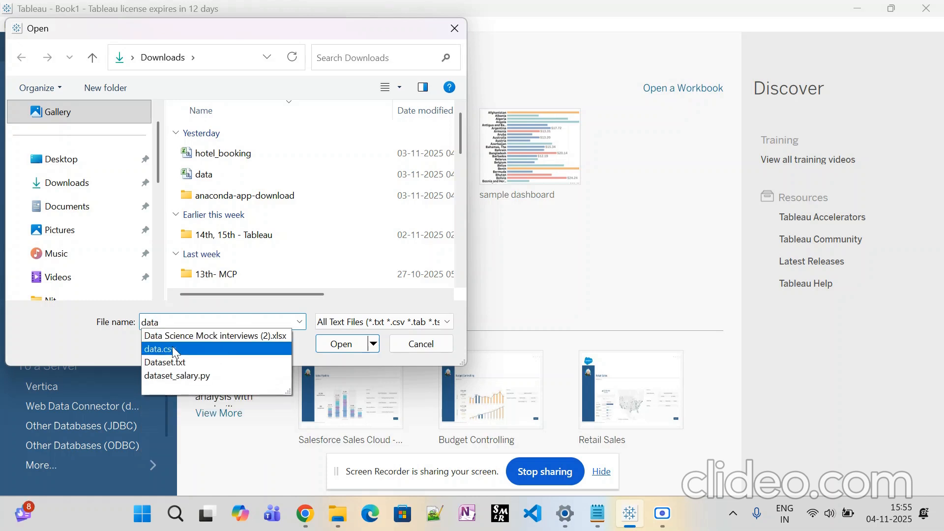
click(172, 349)
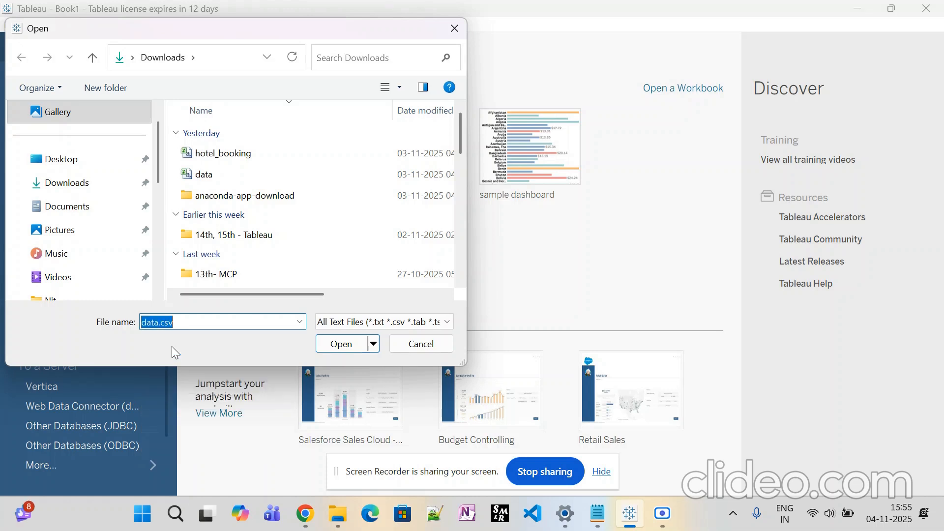
click(341, 343)
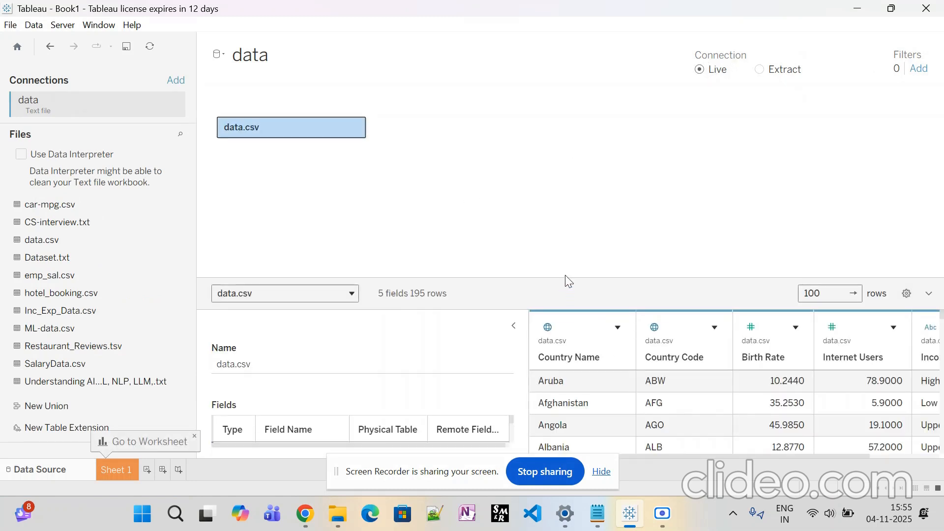
Examine the fields and rows of data.csv in a temporarily enlarged data preview.
click(605, 473)
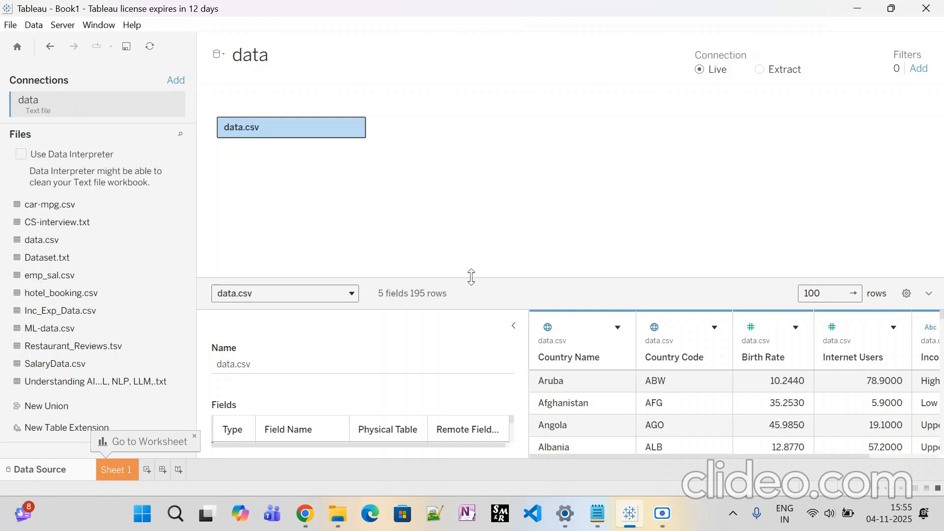
drag(470, 277, 480, 214)
scroll(388, 391, down, 2)
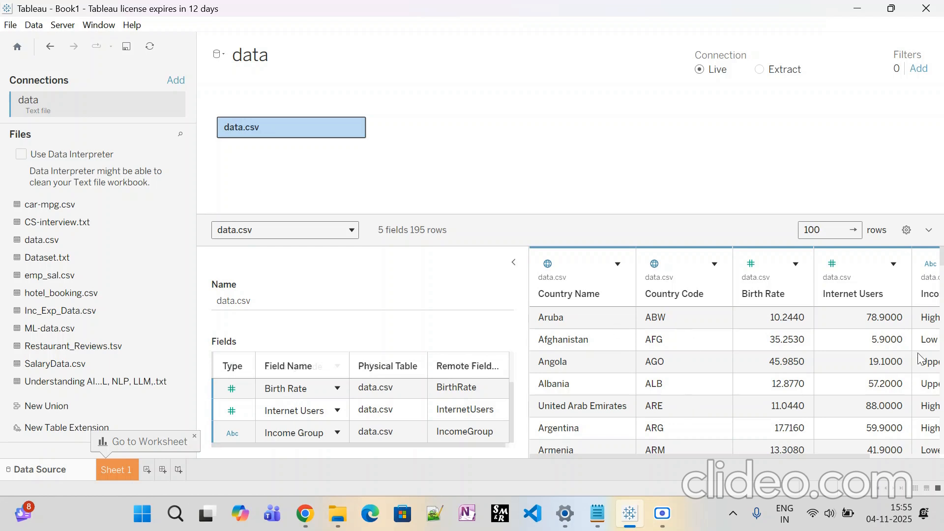
scroll(620, 383, down, 4)
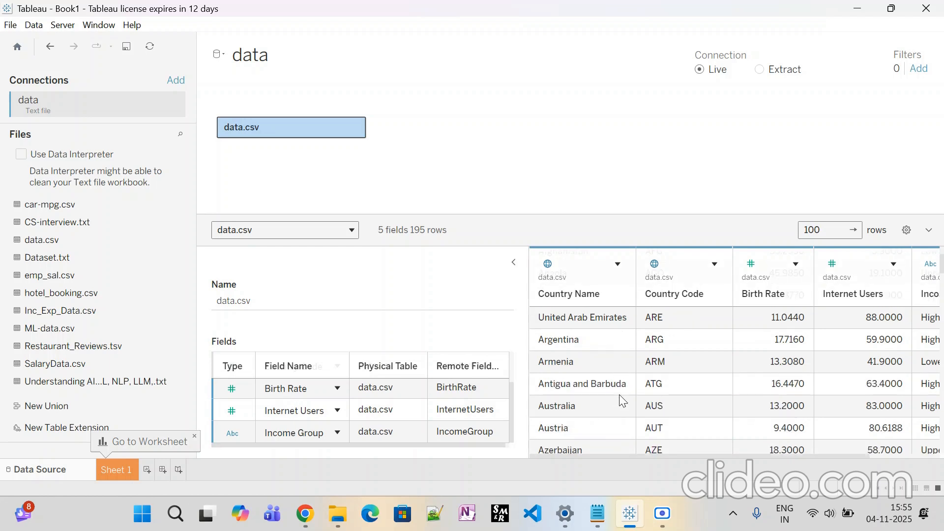
scroll(625, 410, down, 4)
scroll(625, 410, up, 4)
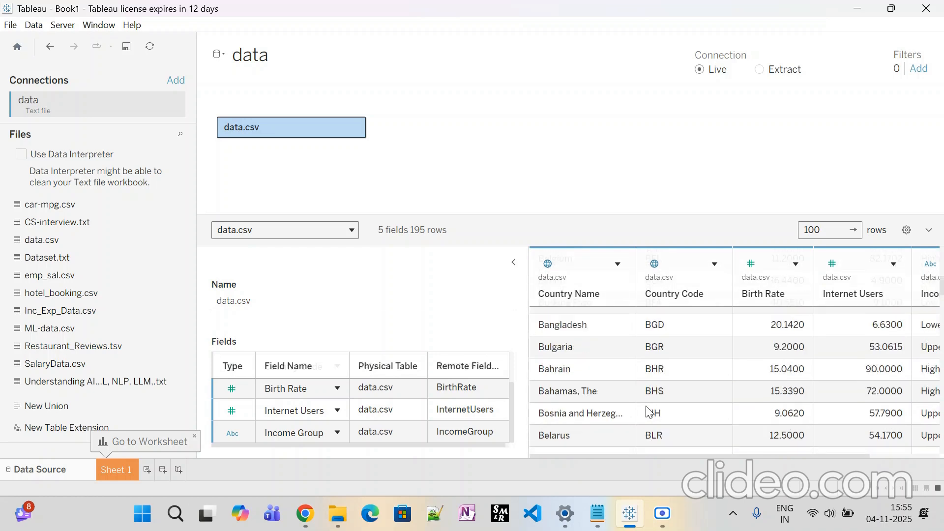
scroll(645, 405, up, 4)
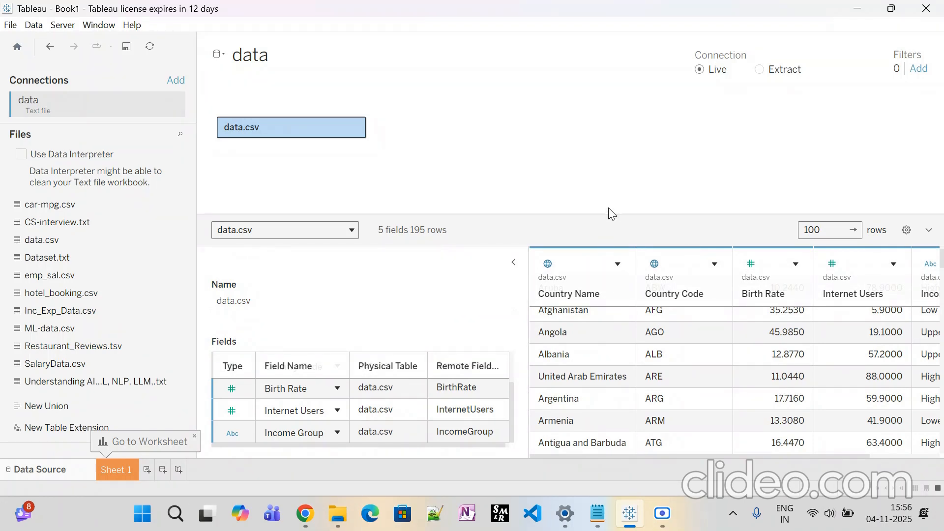
drag(562, 215, 563, 287)
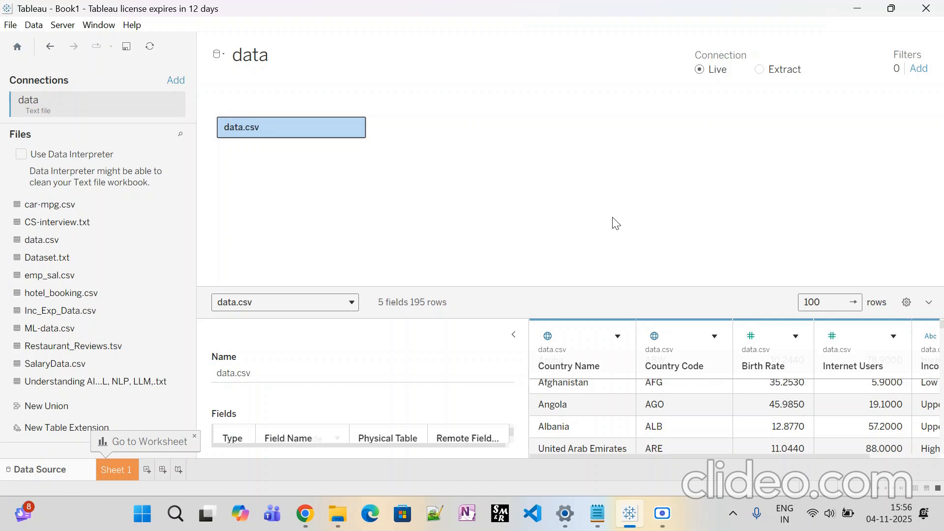
Change the data connection to Extract and open Sheet 1, saving the extract as data and replacing the existing file.
click(762, 70)
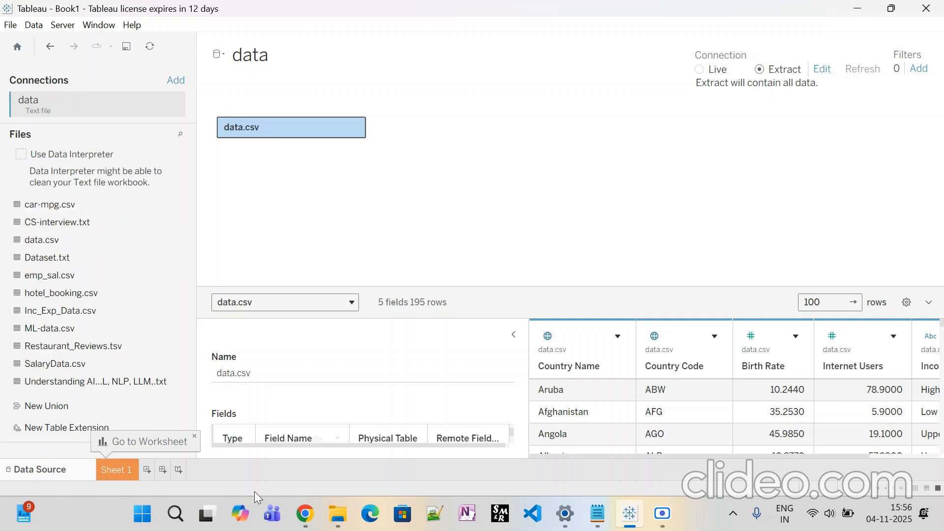
click(117, 475)
click(329, 343)
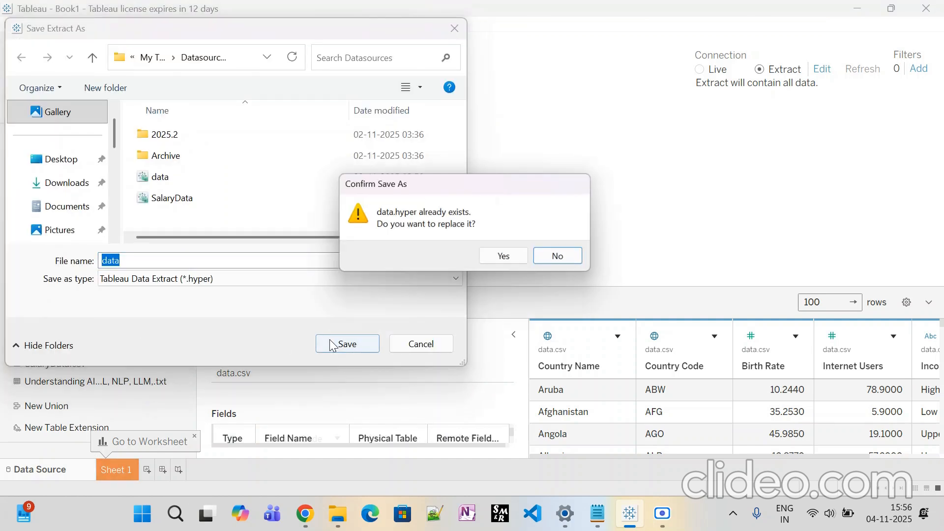
click(497, 259)
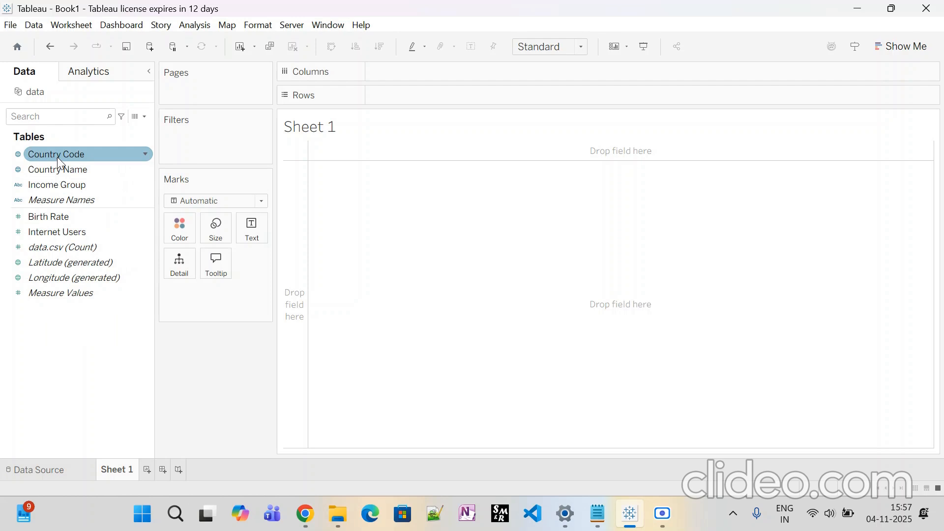
Add Country Code to Columns and Country Name to Rows, and remove Country Code from Columns again.
drag(57, 157, 411, 79)
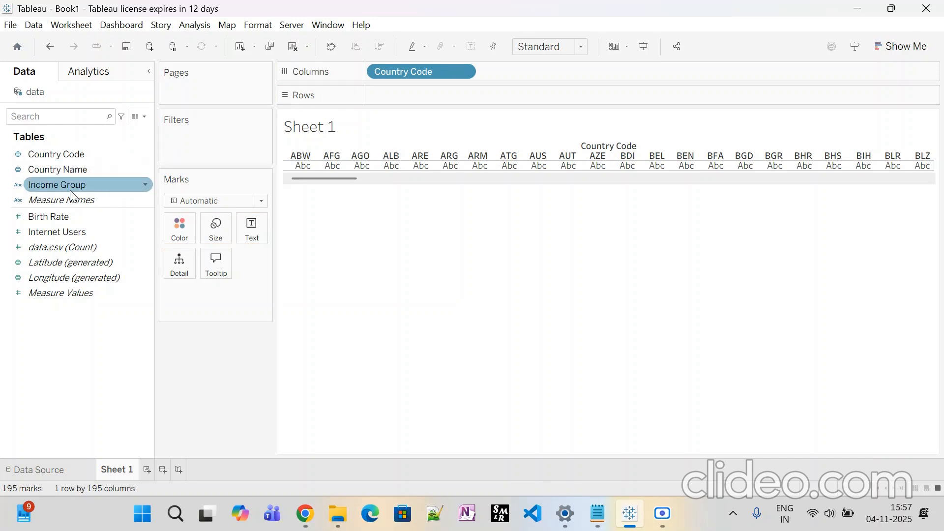
drag(58, 170, 406, 101)
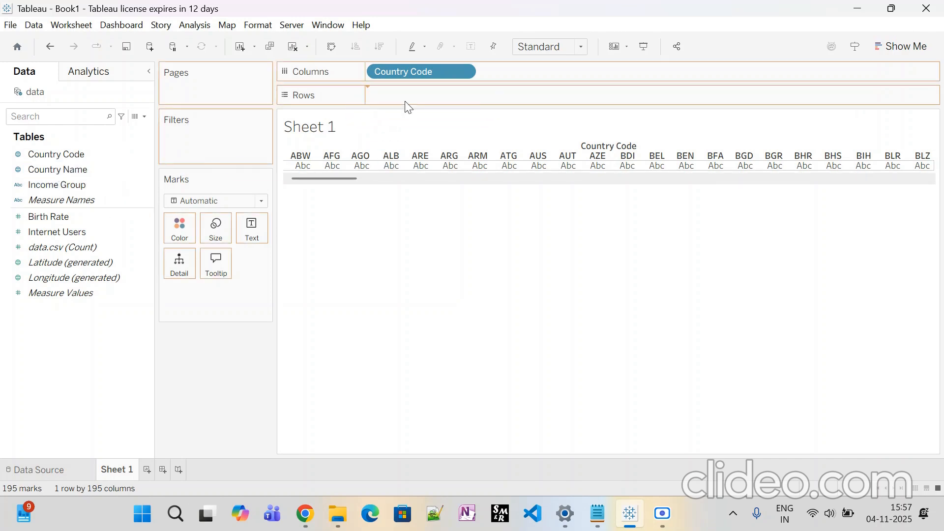
click(464, 75)
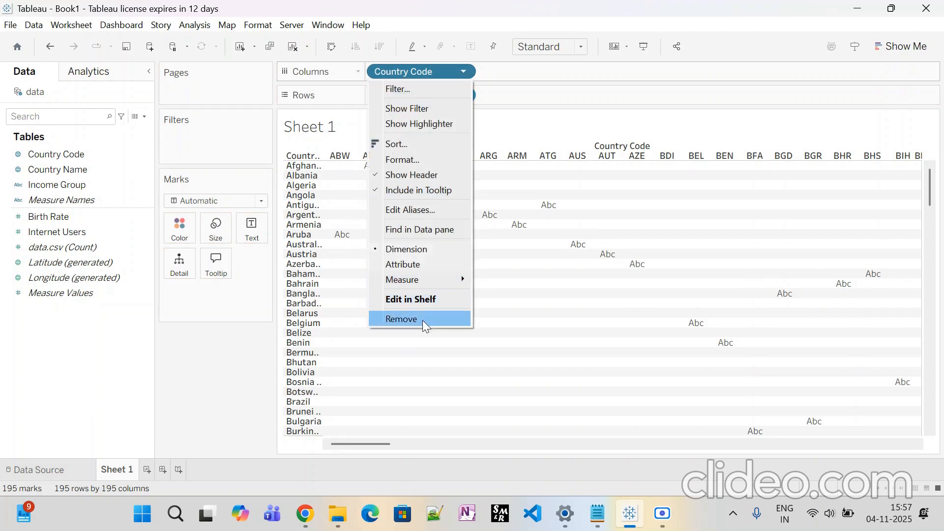
click(422, 320)
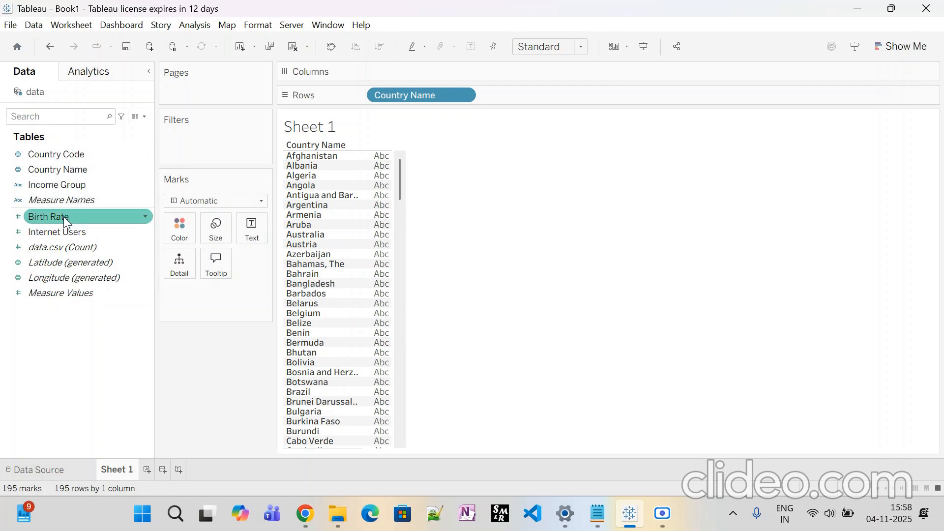
Add Birth Rate to Columns to chart it by country, and set its aggregation to Average.
drag(63, 216, 406, 73)
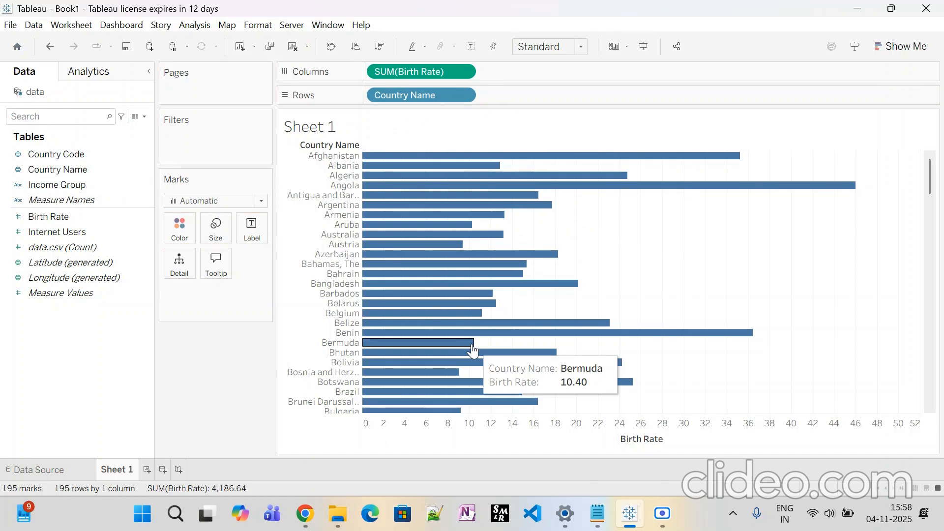
click(464, 71)
mouse_move(487, 228)
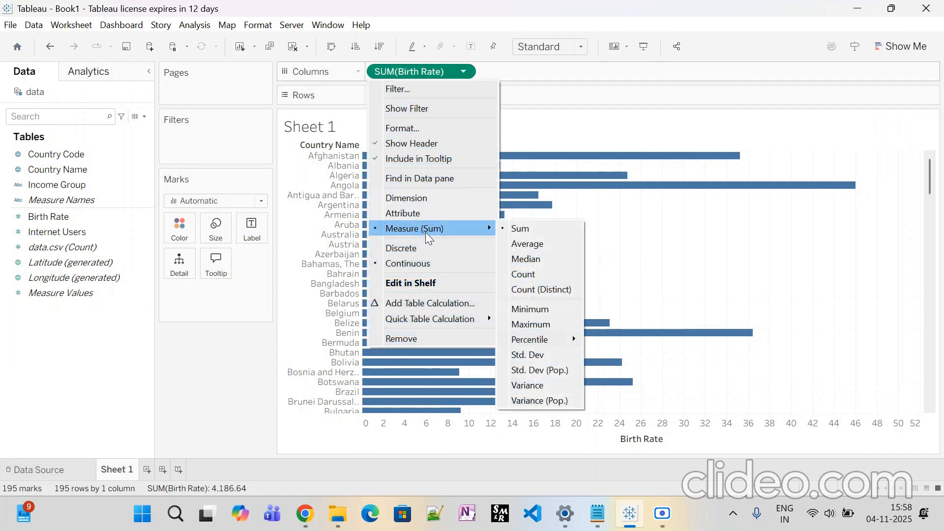
click(518, 242)
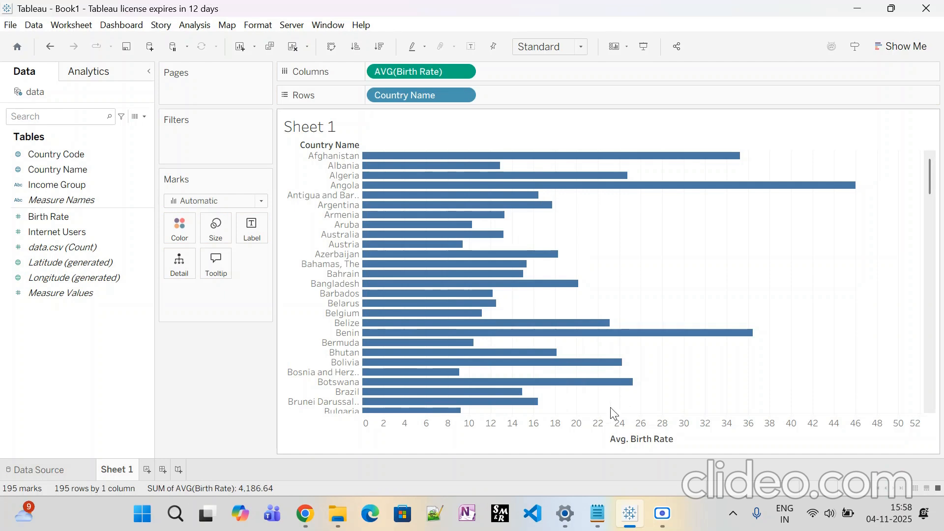
Look over the mark colour options and make the birth rate bars slightly thinner.
mouse_move(578, 385)
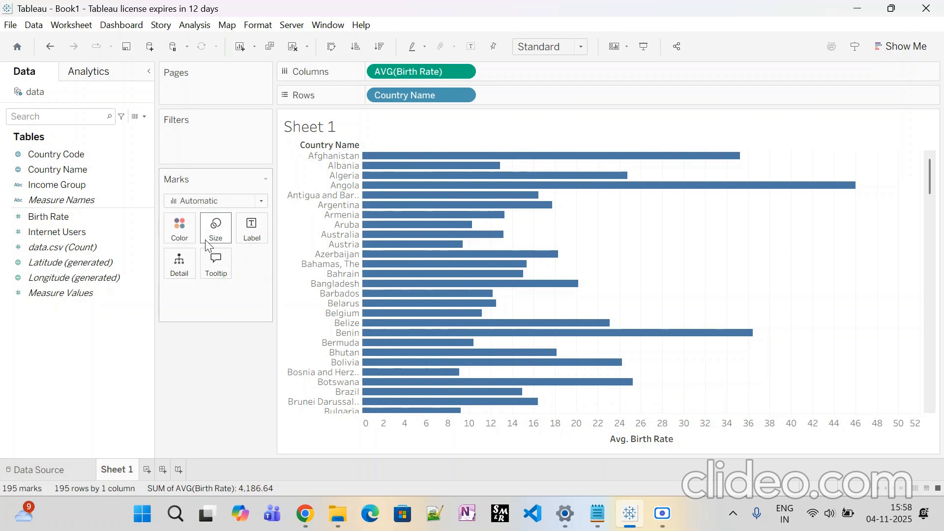
click(180, 228)
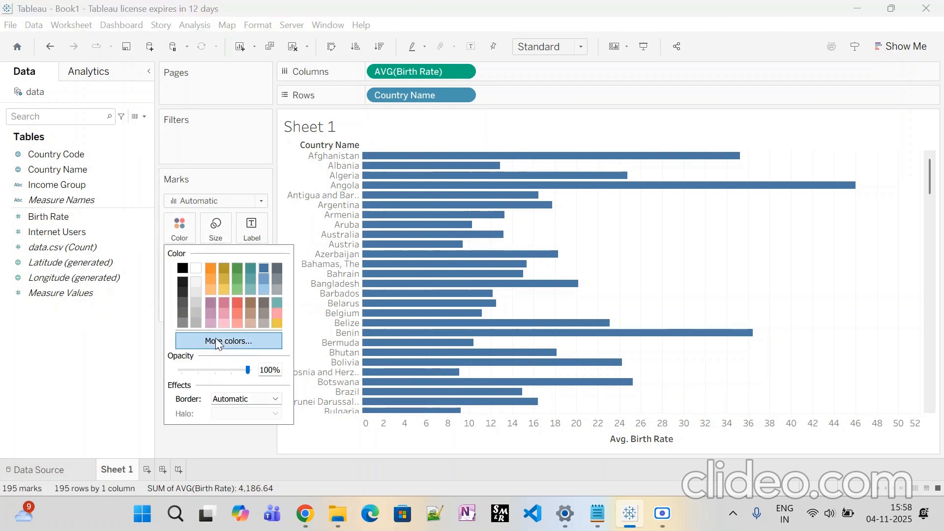
click(231, 238)
click(231, 239)
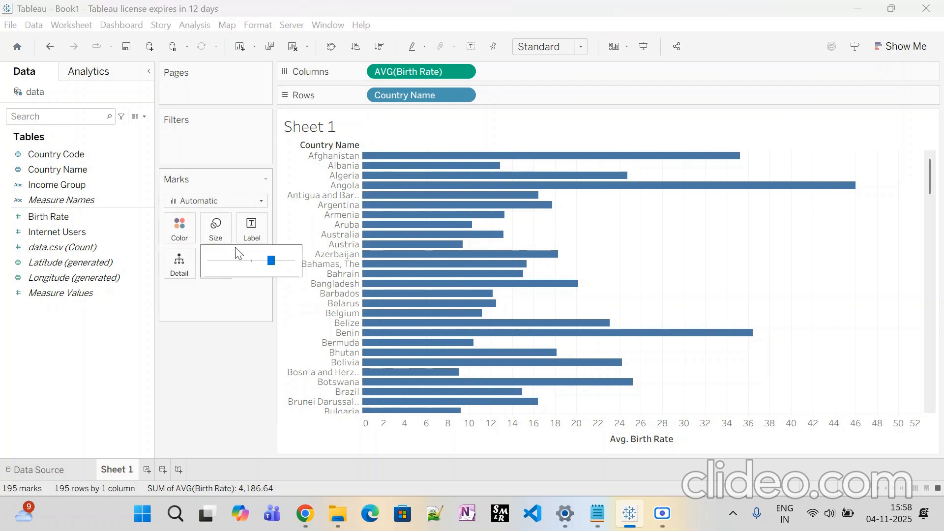
drag(269, 258, 248, 259)
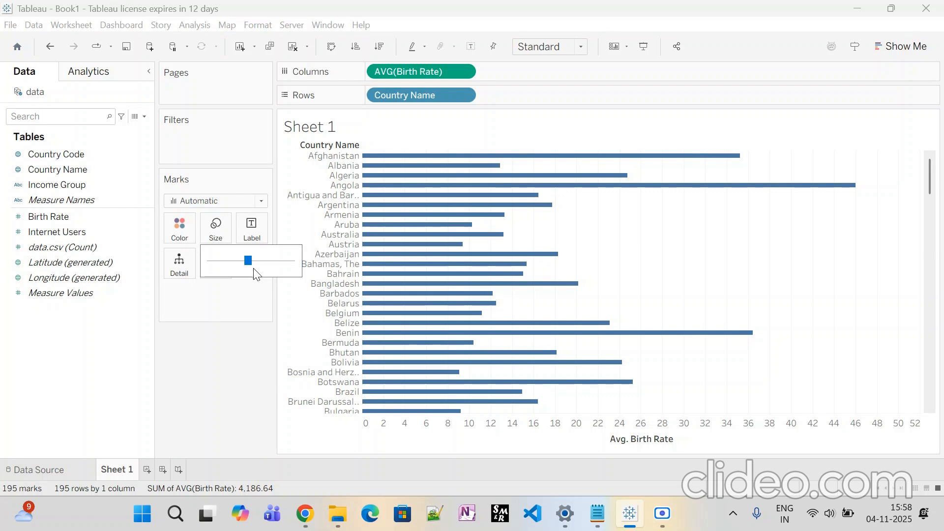
drag(261, 263, 263, 262)
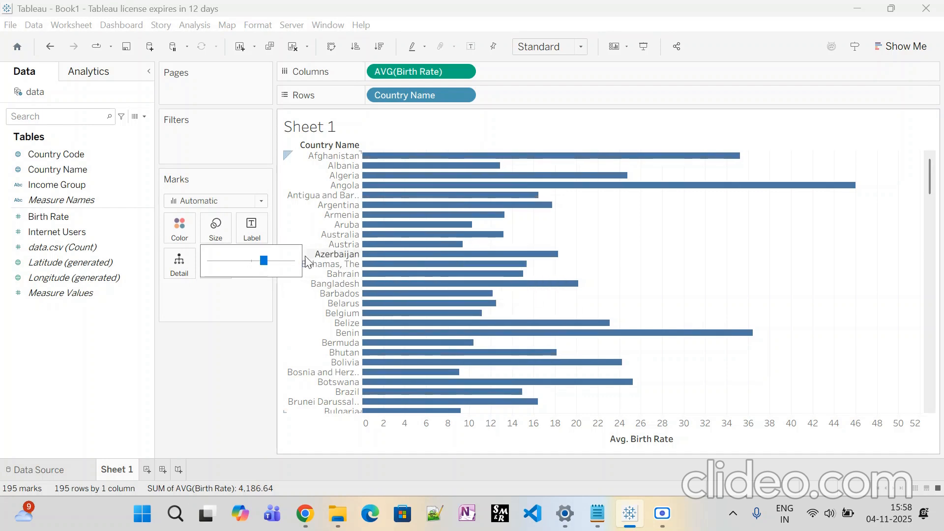
Show mark labels on the average birth rate bars.
click(259, 229)
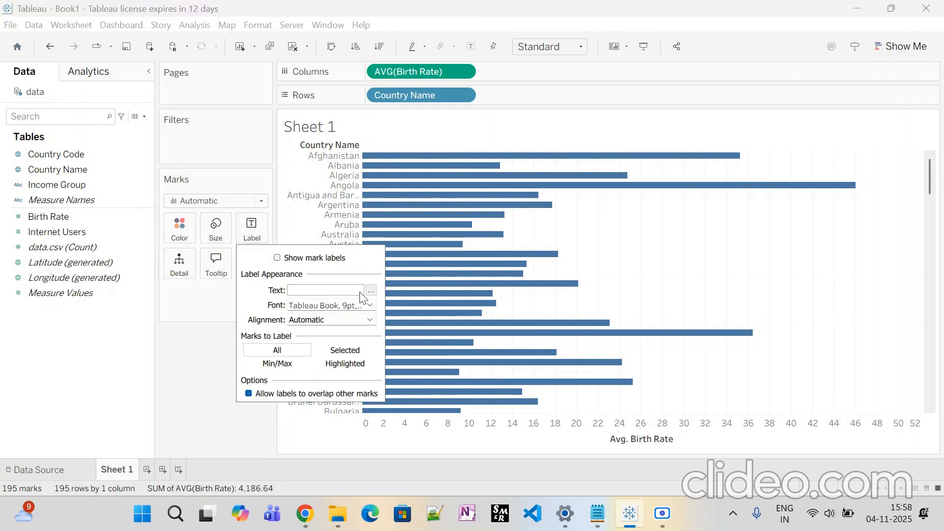
mouse_move(745, 164)
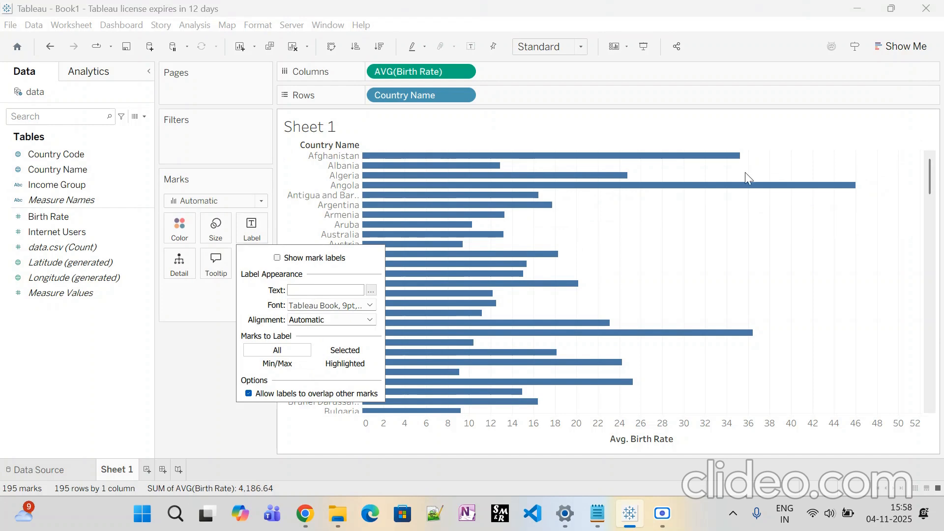
mouse_move(752, 192)
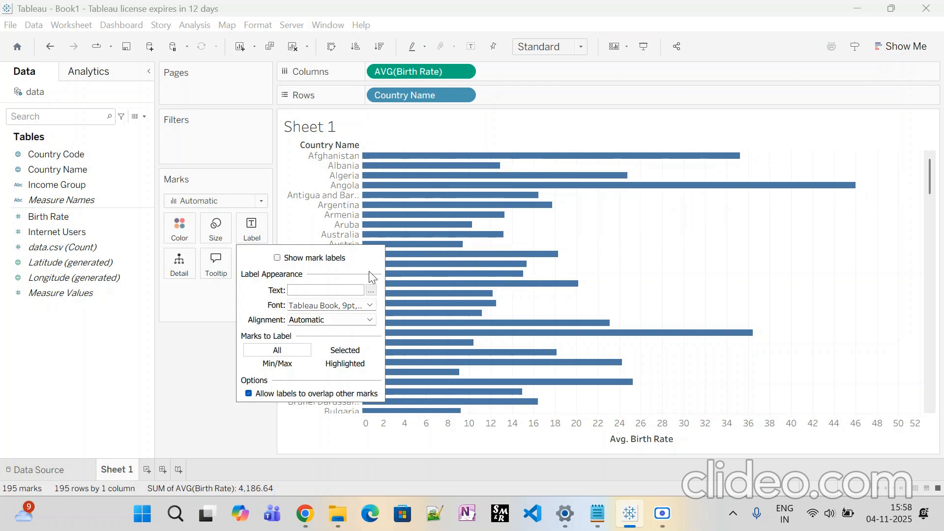
click(277, 258)
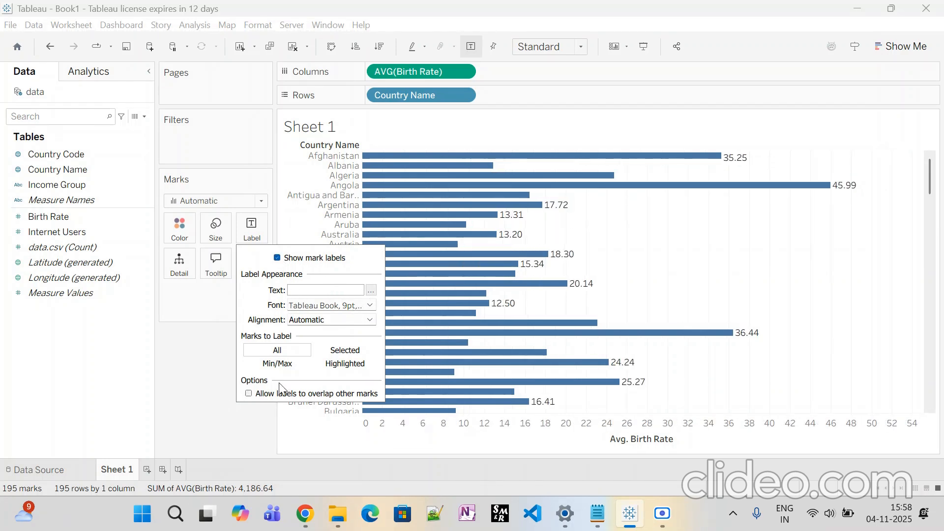
click(178, 439)
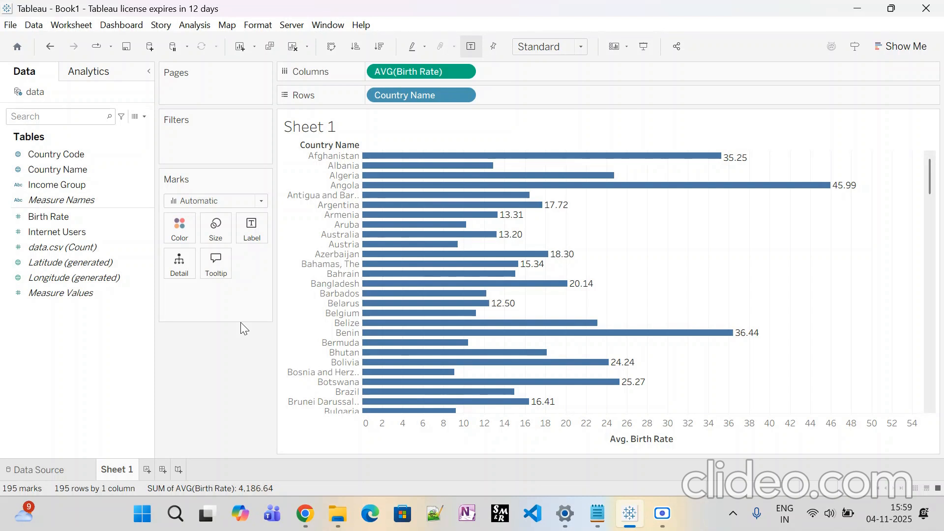
Replace the worksheet's title text with "Coutry code vs Avg birthrate".
right_click(124, 471)
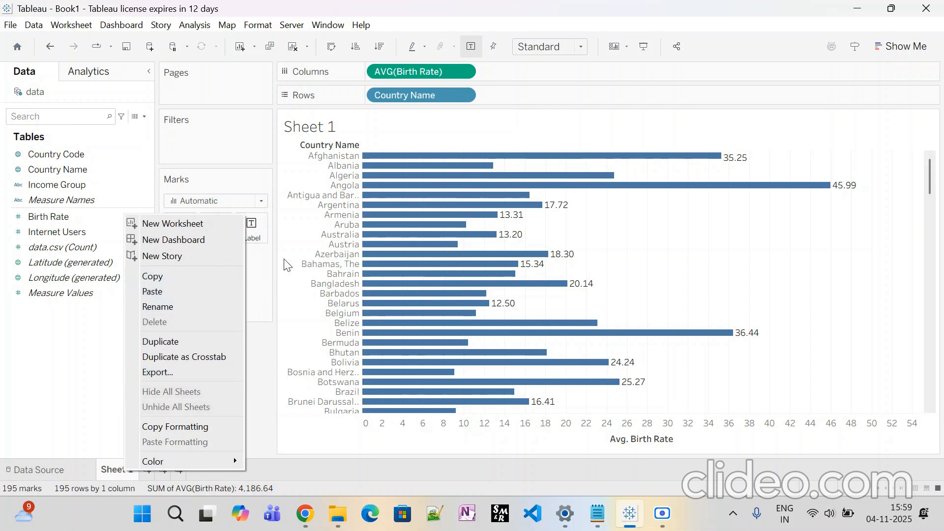
click(432, 138)
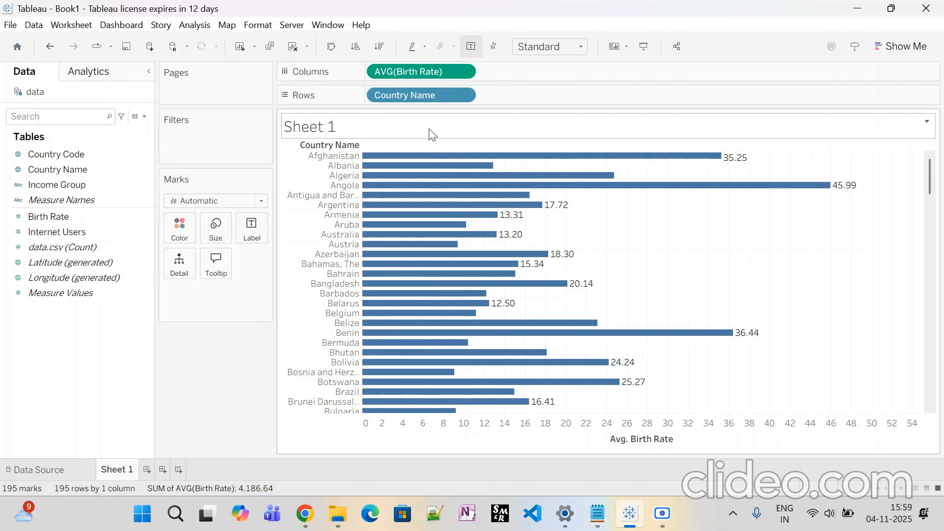
right_click(349, 126)
click(377, 130)
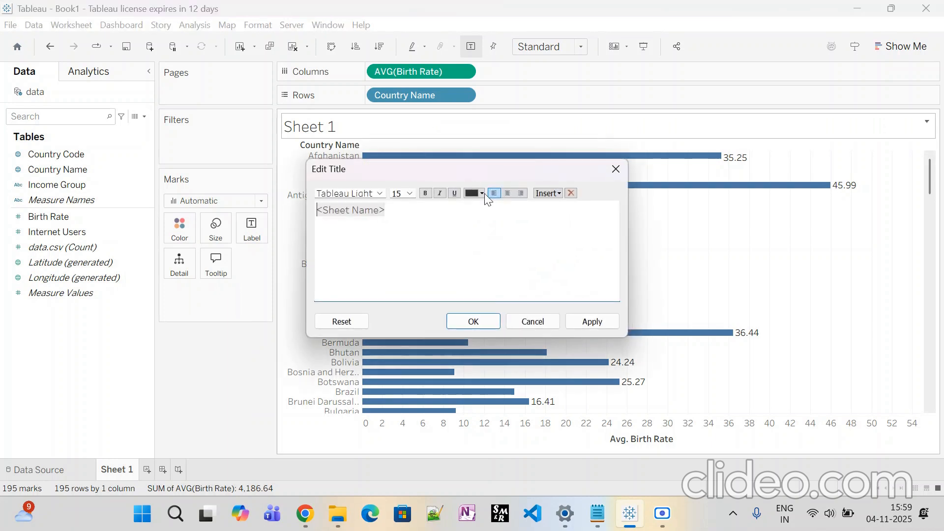
key(ctrl+a)
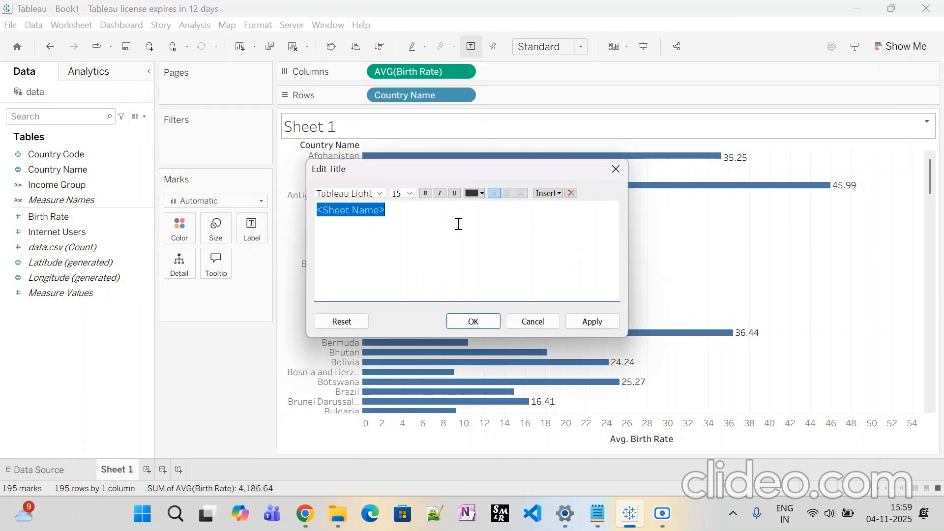
key(BackSpace)
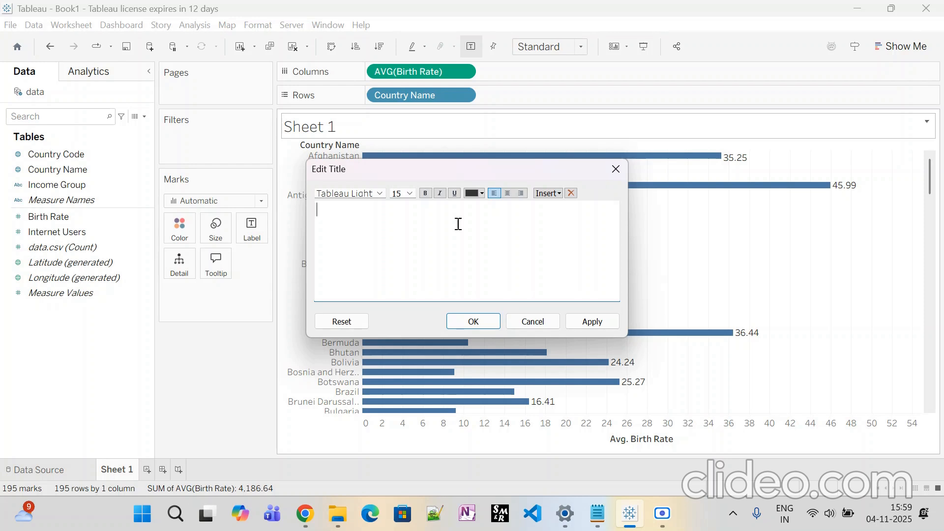
text(Coutry code vs Avg birthrate)
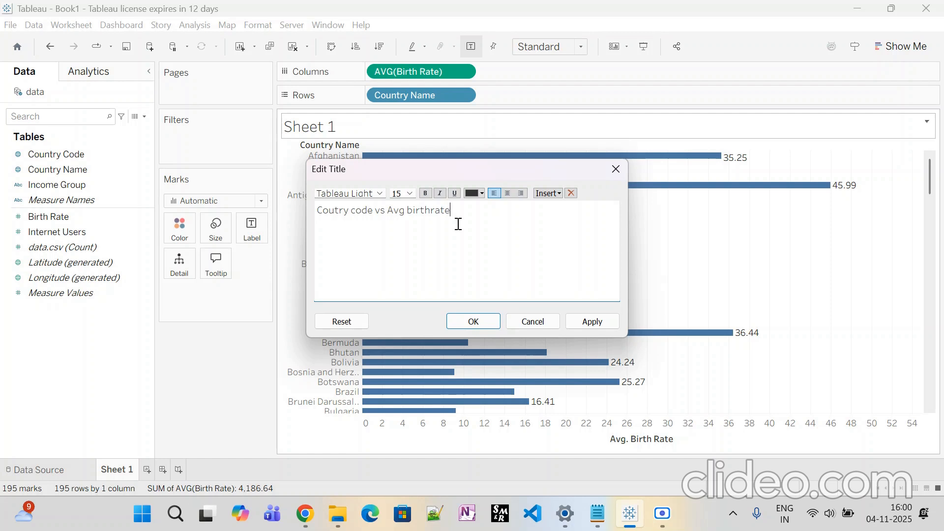
Format the whole title text as Tableau Bold, size 18, centred and white, and apply it to the worksheet.
key(ctrl+a)
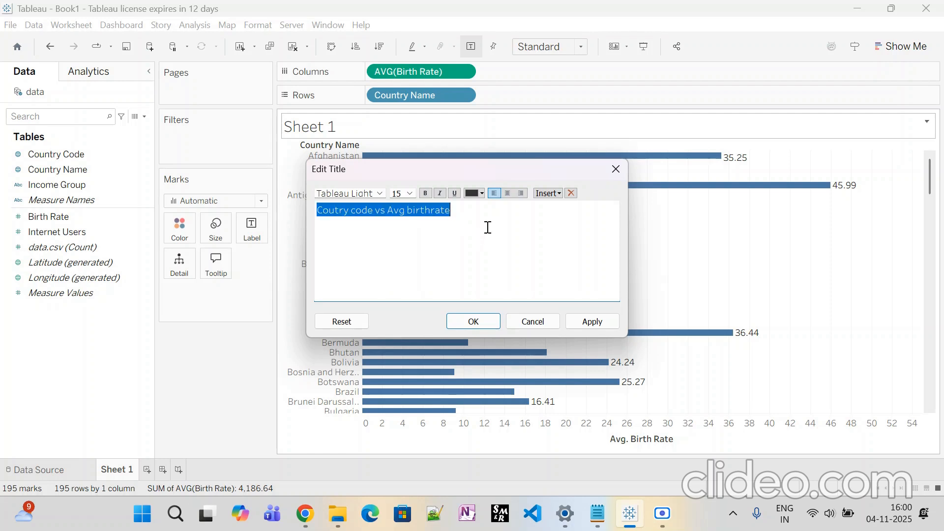
click(379, 193)
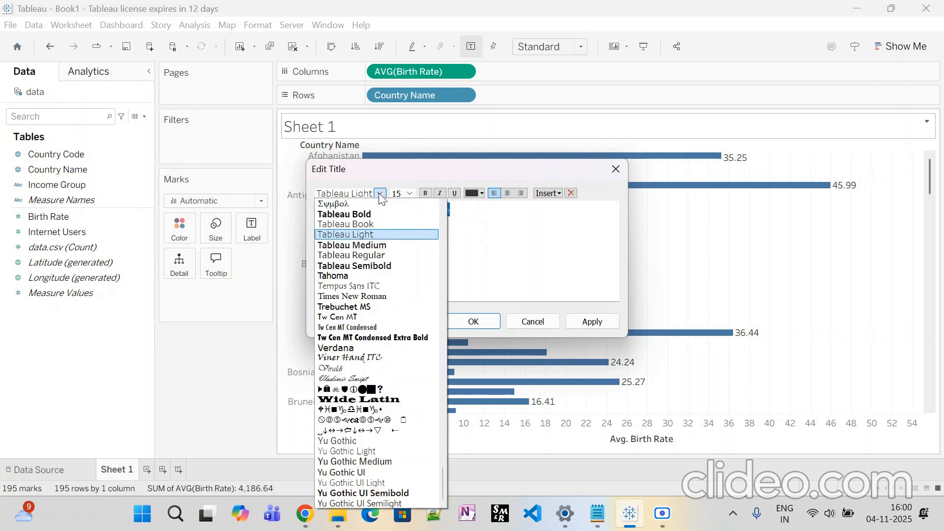
click(344, 213)
click(410, 193)
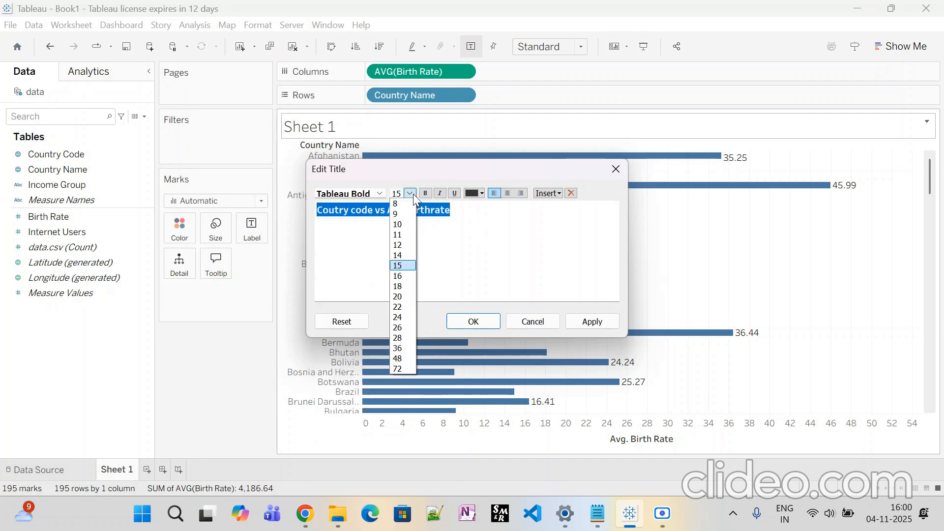
click(399, 275)
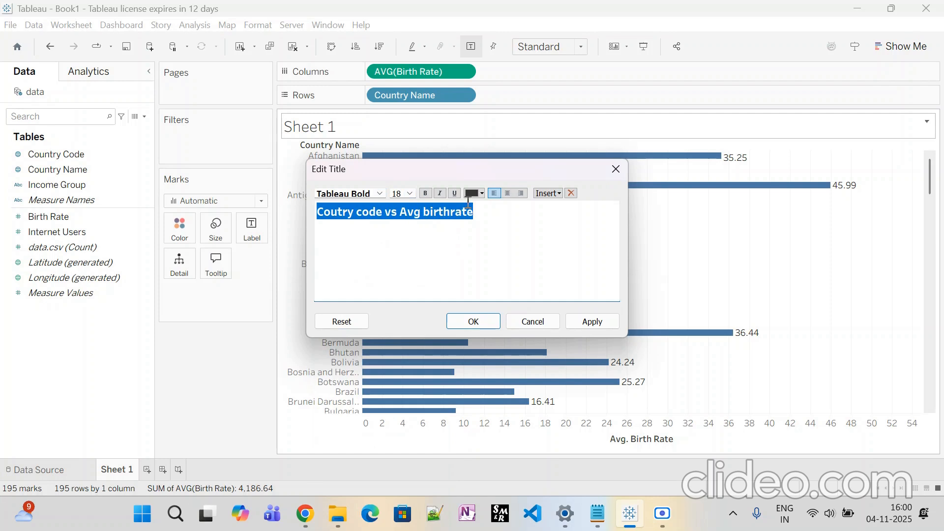
click(507, 193)
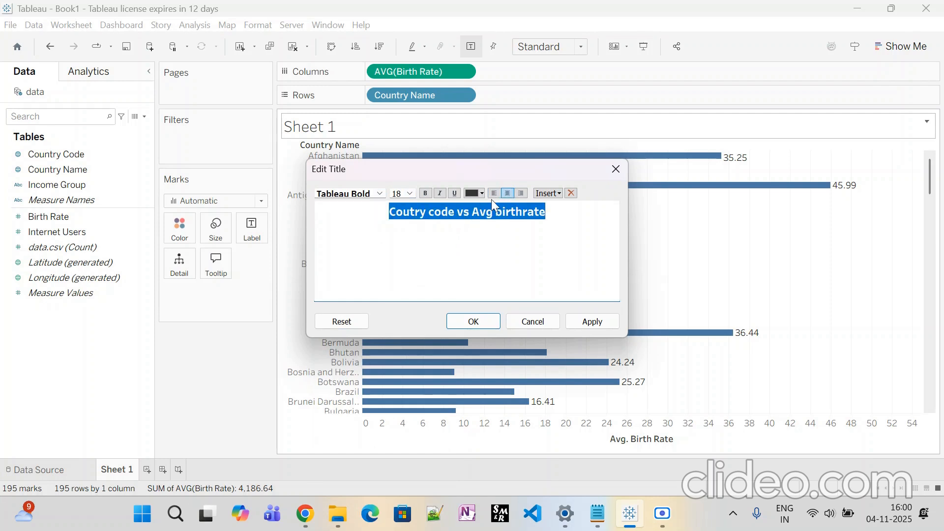
click(484, 194)
click(487, 207)
click(583, 322)
click(480, 321)
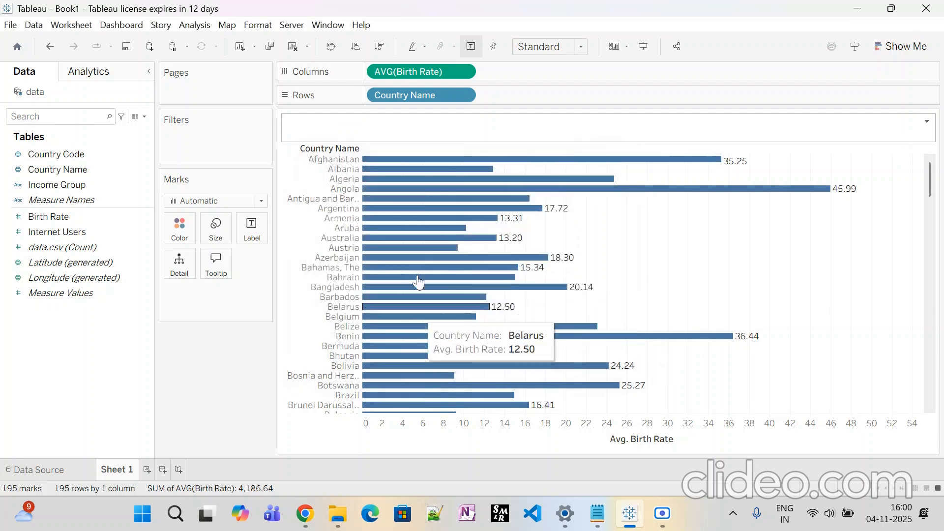
Set the worksheet title's shading to dark grey.
right_click(445, 129)
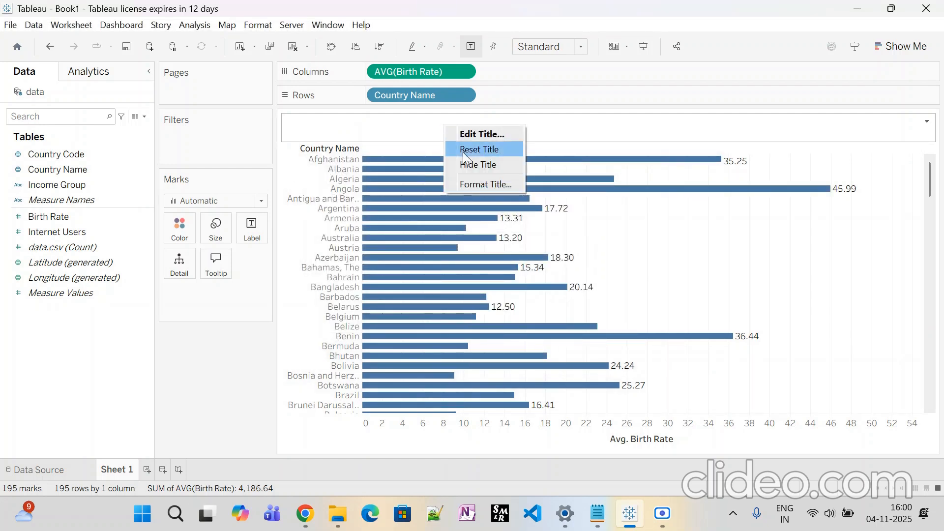
click(484, 184)
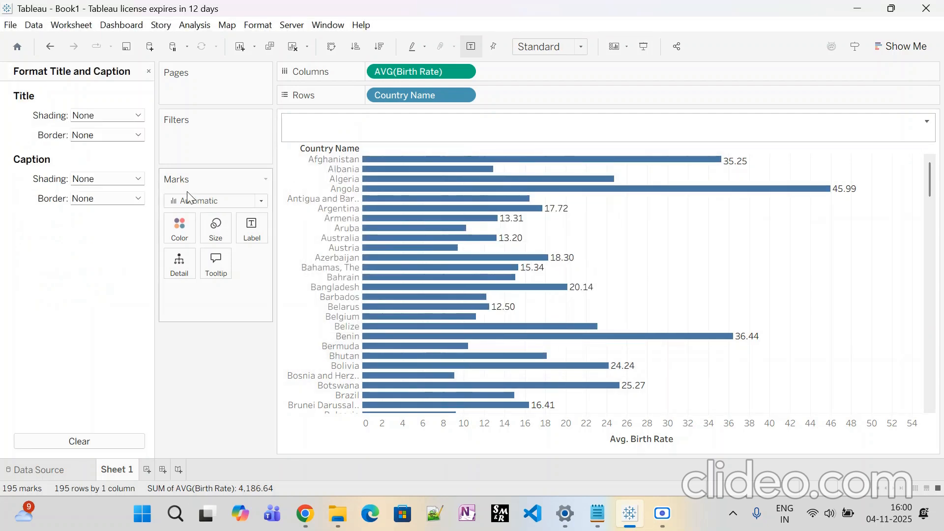
click(139, 116)
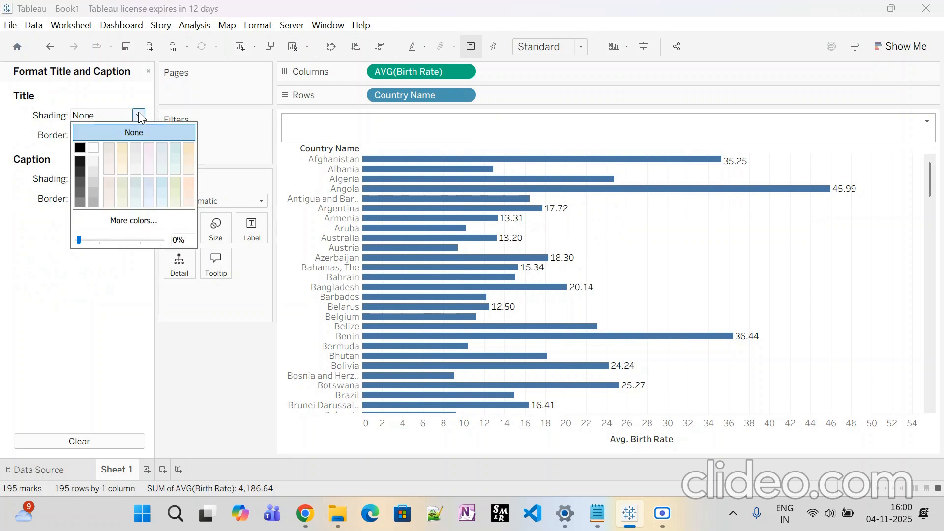
click(81, 171)
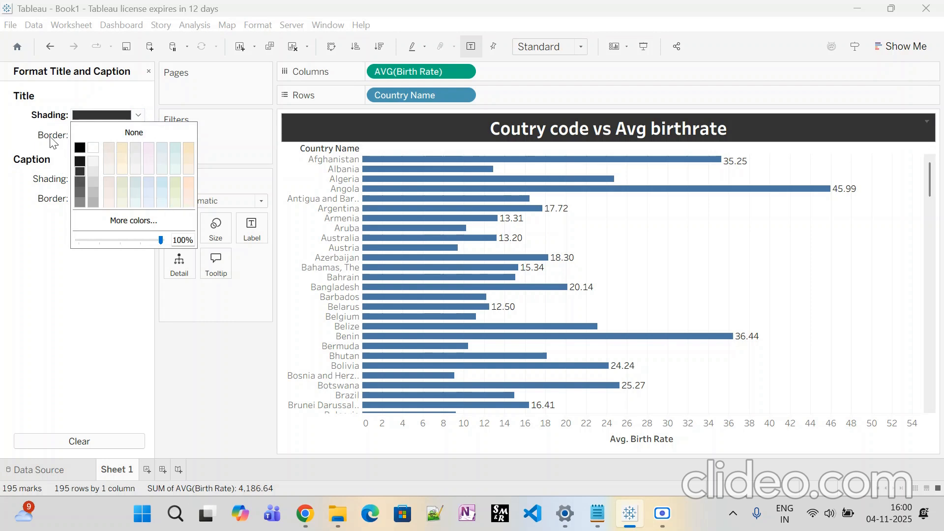
click(23, 141)
Give the title the thickest solid border, try green, blue, orange, gold and purple shades, and settle on pink.
click(138, 134)
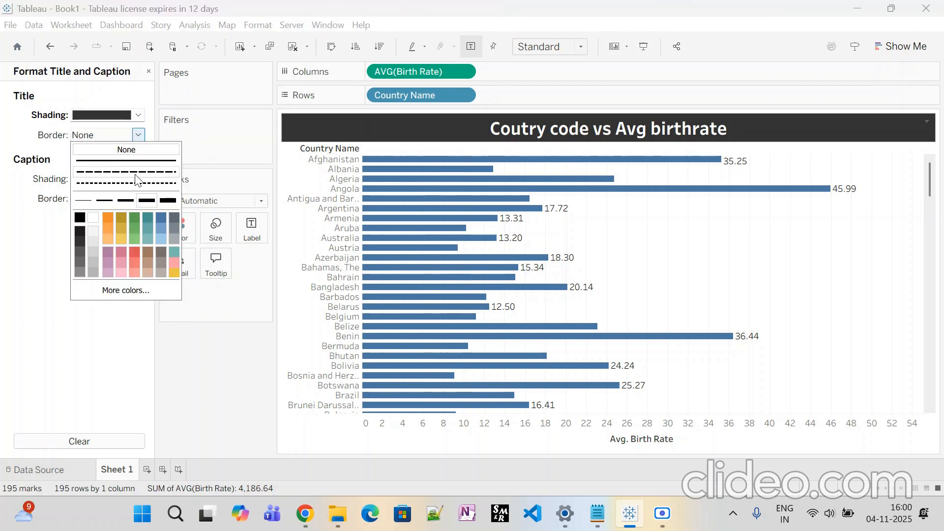
click(167, 200)
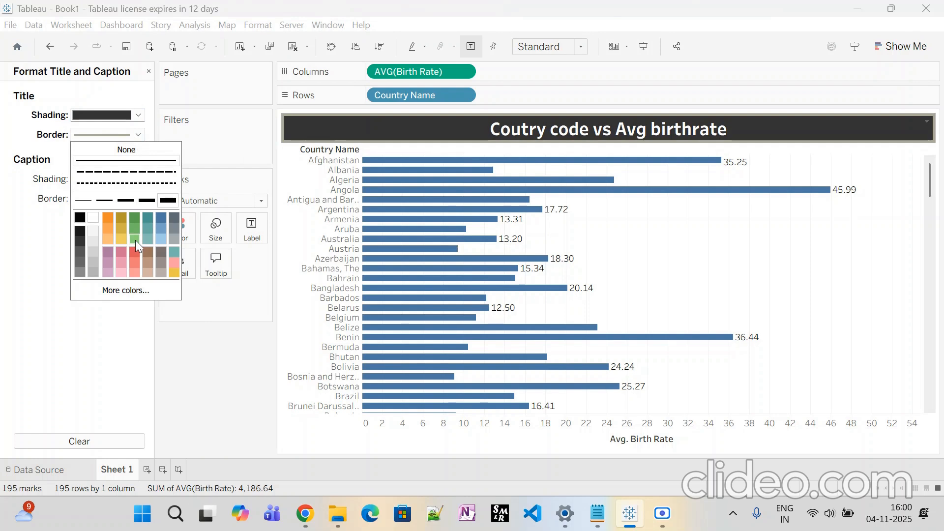
click(134, 216)
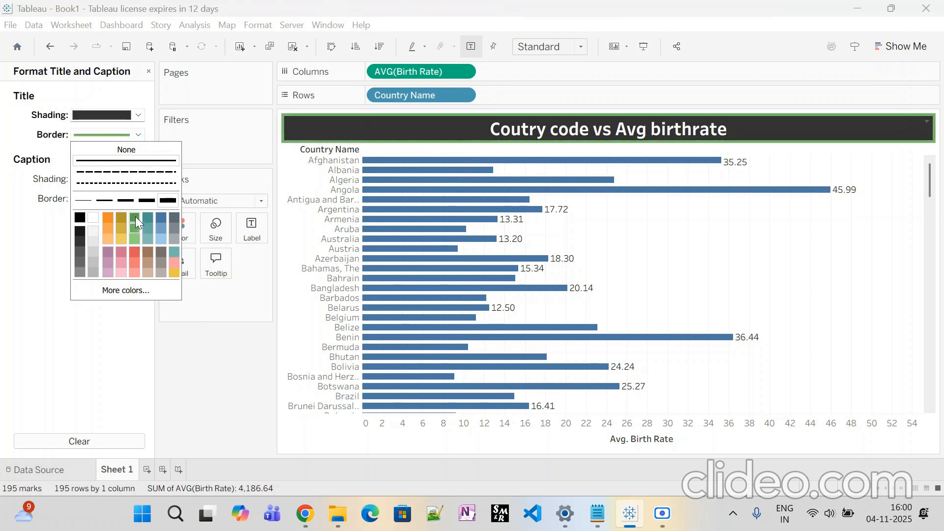
click(135, 217)
click(136, 228)
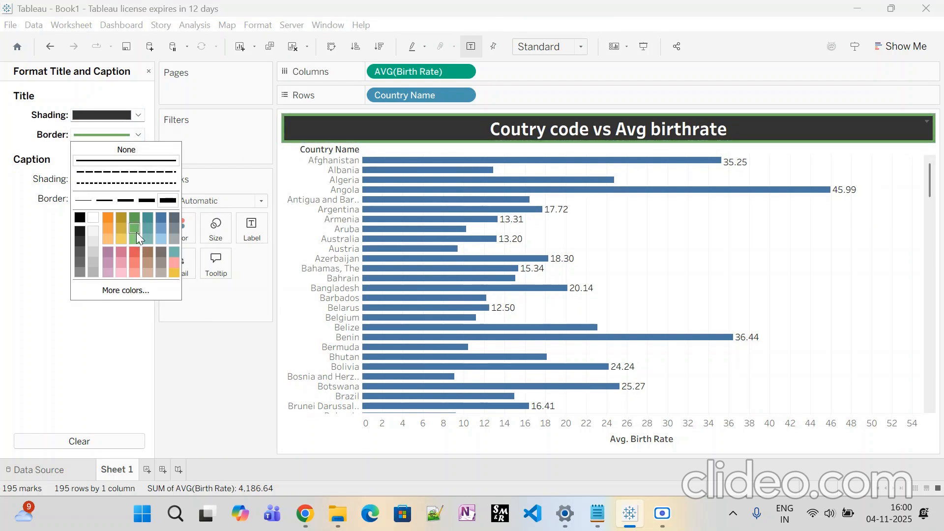
click(136, 236)
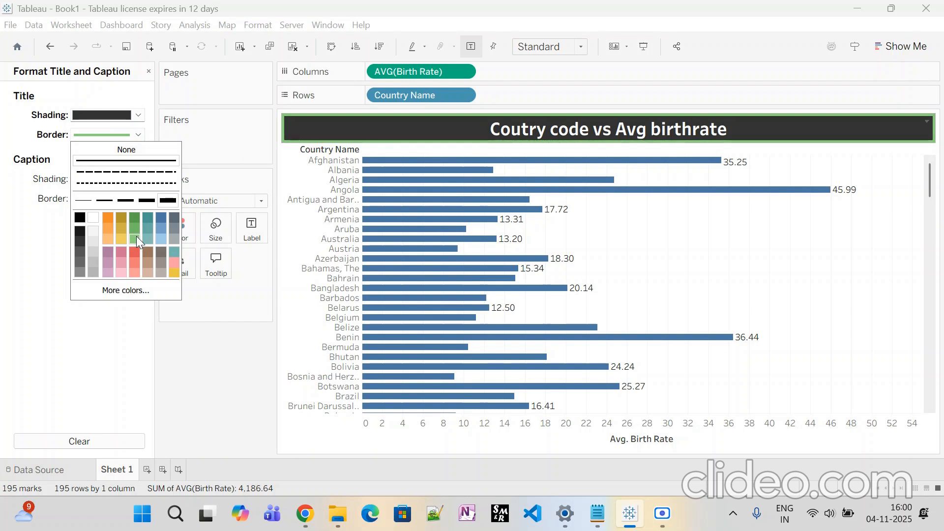
click(161, 218)
click(162, 227)
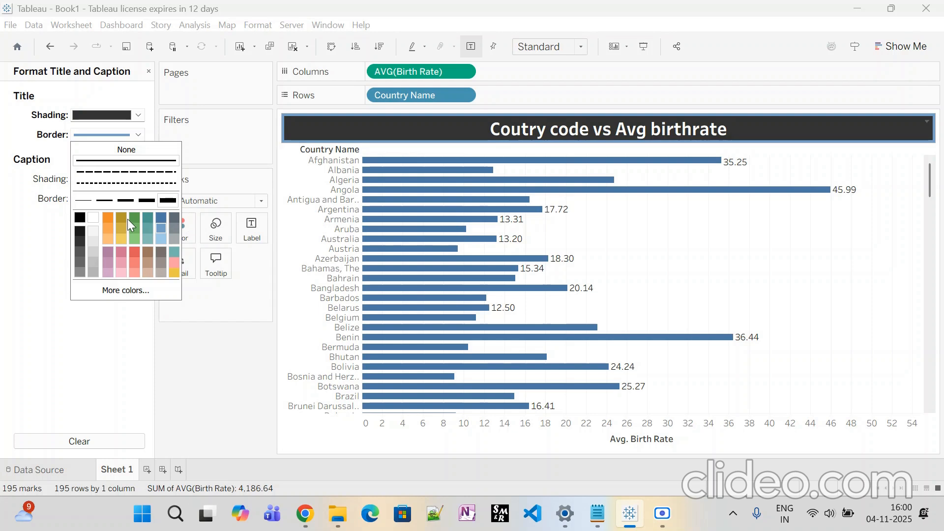
click(109, 216)
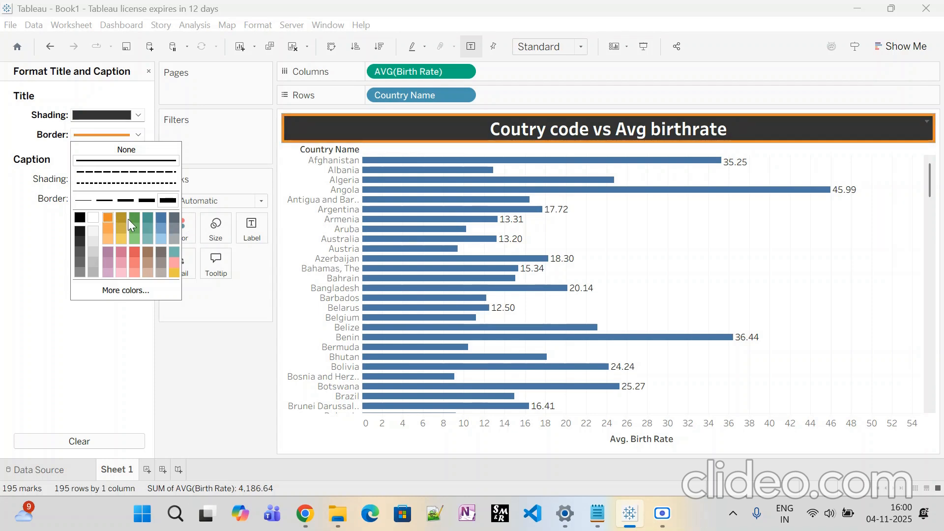
click(123, 217)
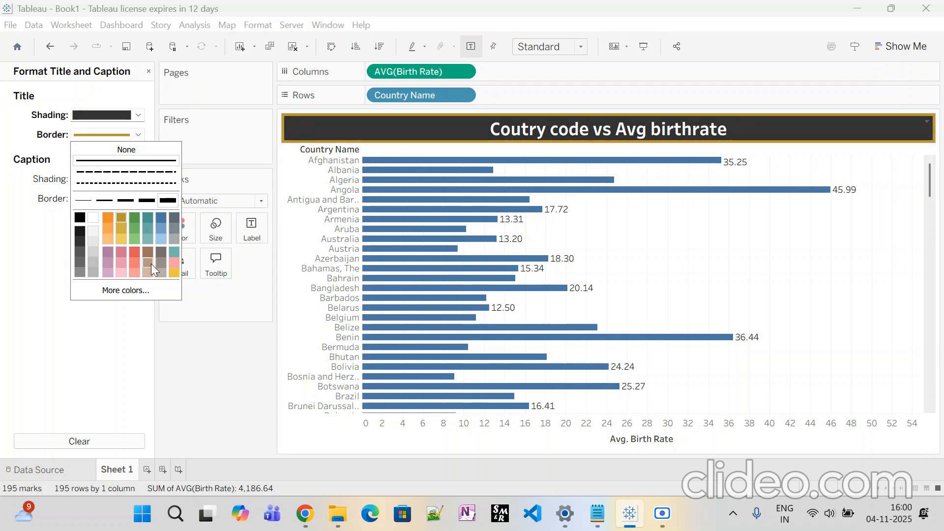
click(107, 251)
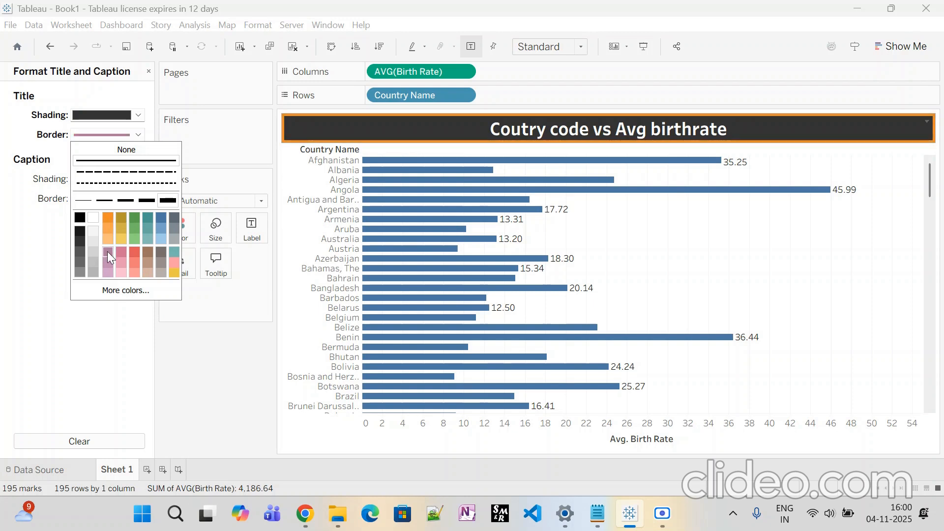
click(123, 248)
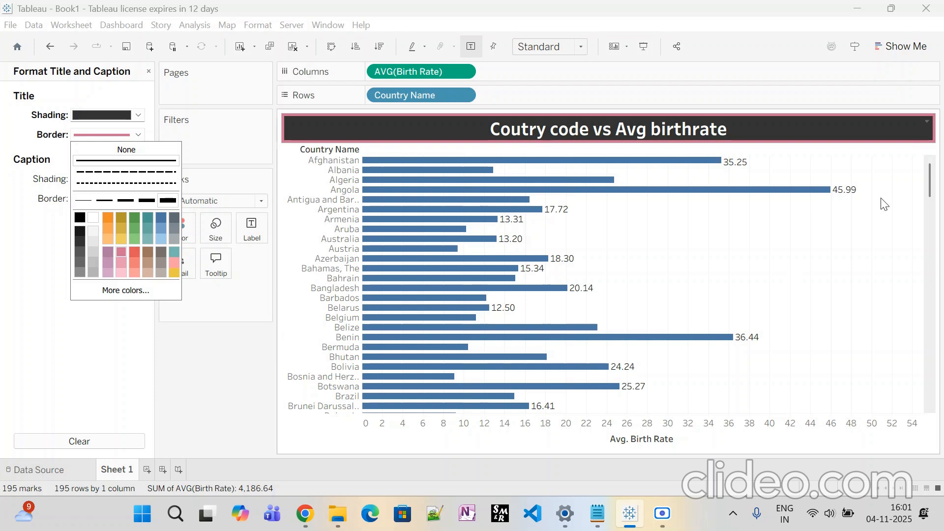
mouse_move(329, 304)
click(236, 364)
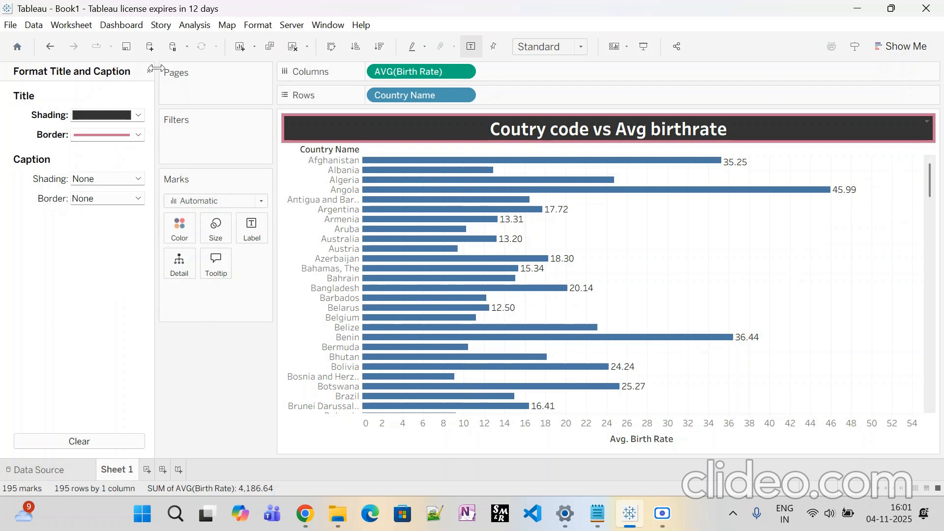
click(148, 71)
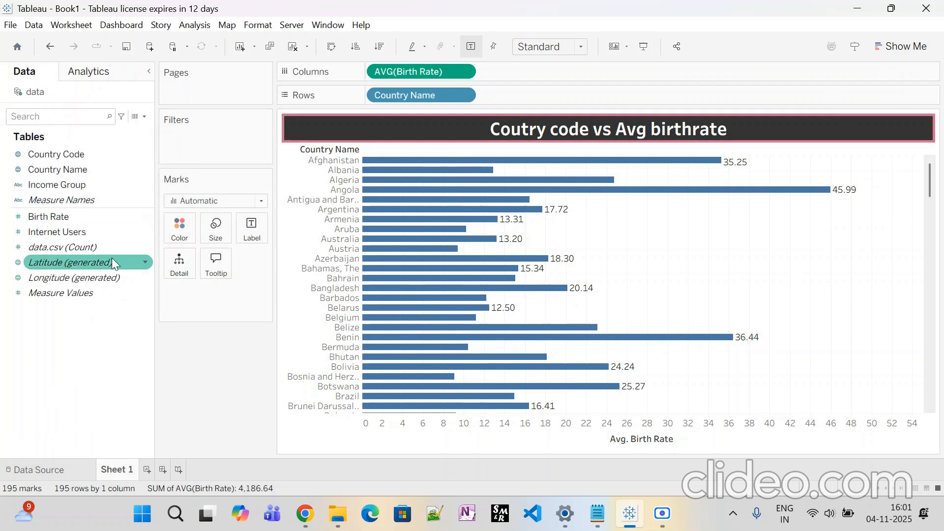
Look over the Show Me chart types and preview the bar chart in presentation mode.
click(897, 51)
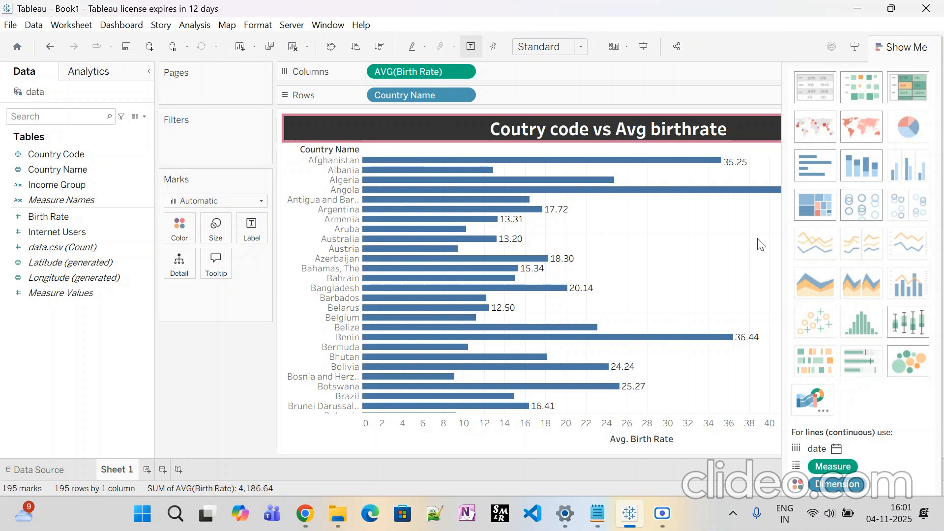
click(905, 49)
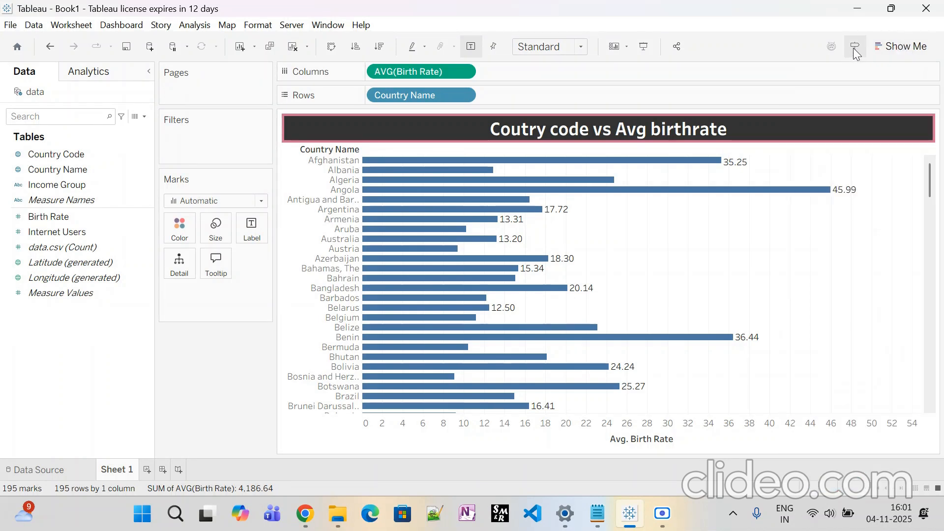
click(645, 47)
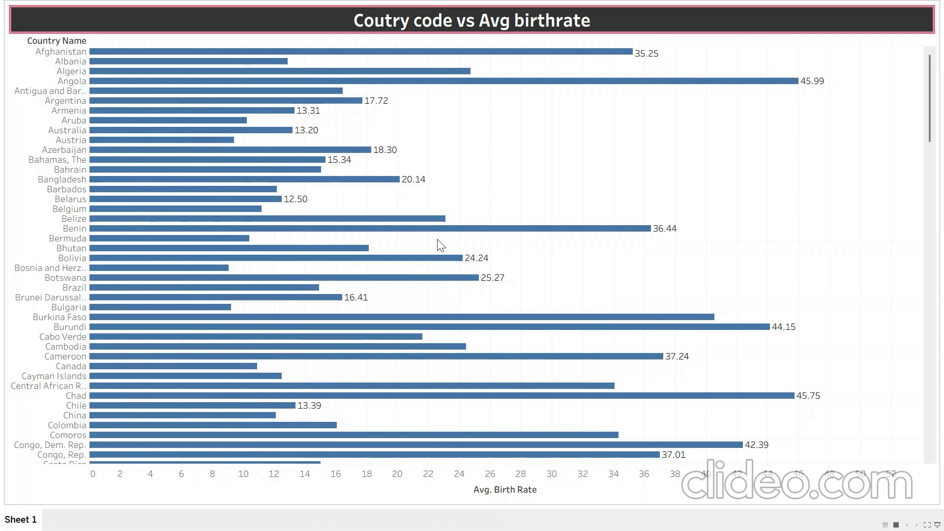
key(Escape)
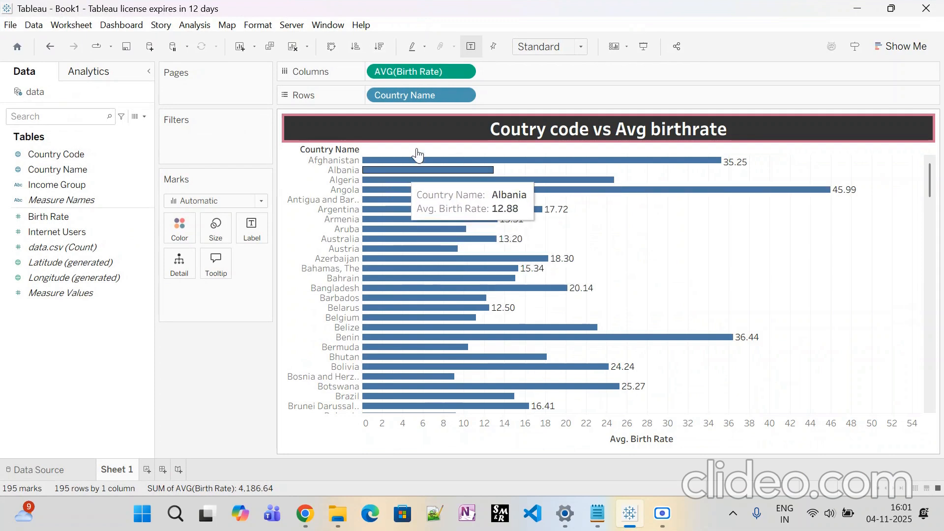
Examine the tooltips of individual country bars, such as Afghanistan and Argentina, for their average birth rates.
mouse_move(730, 166)
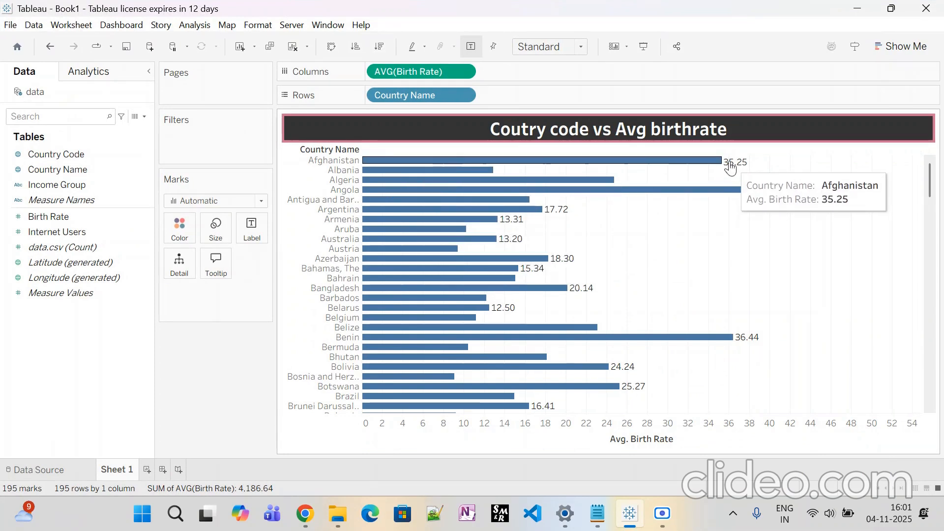
mouse_move(615, 190)
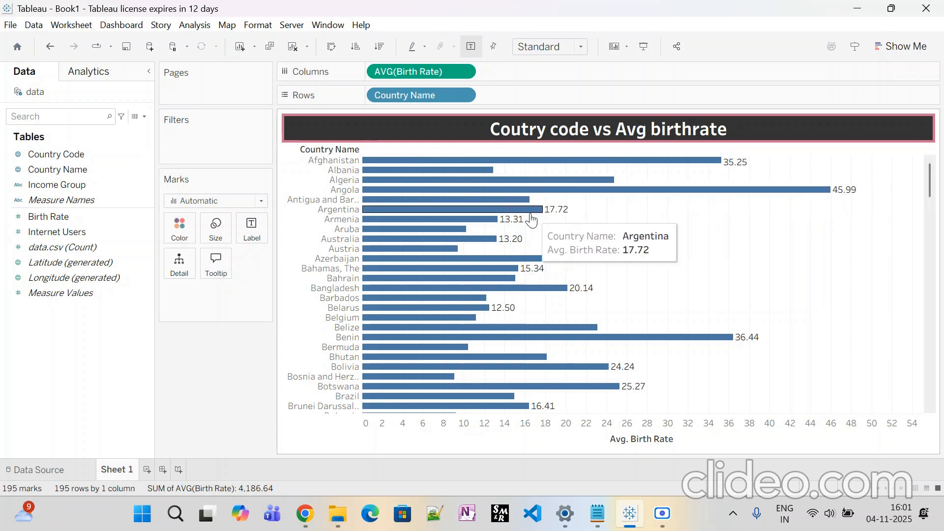
mouse_move(703, 344)
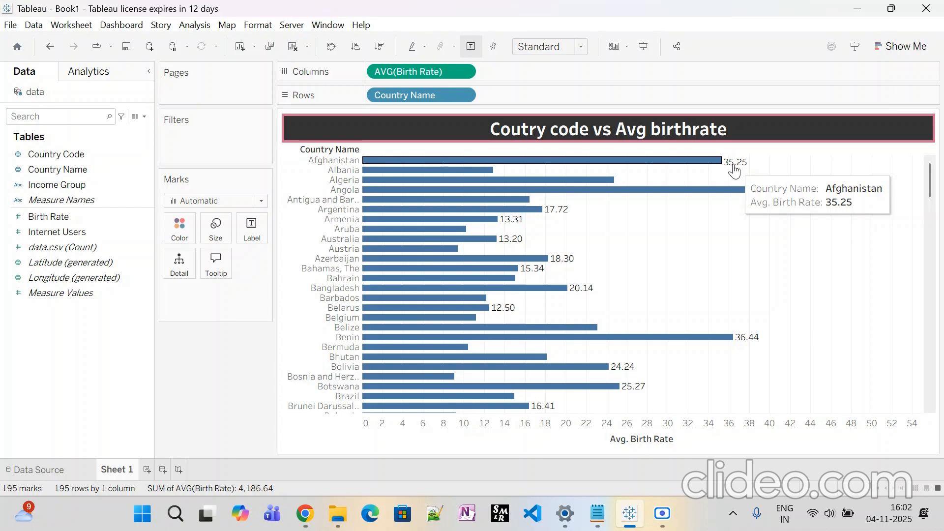
click(715, 160)
right_click(714, 160)
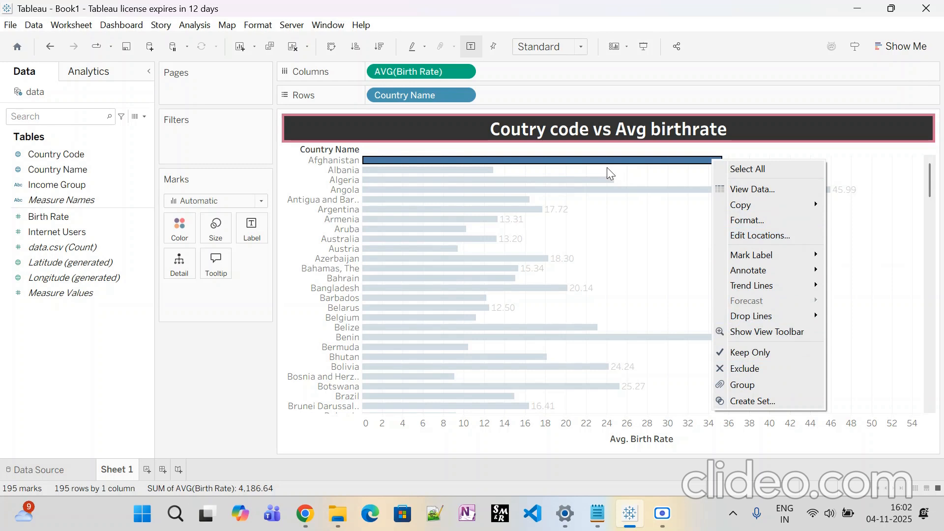
click(331, 160)
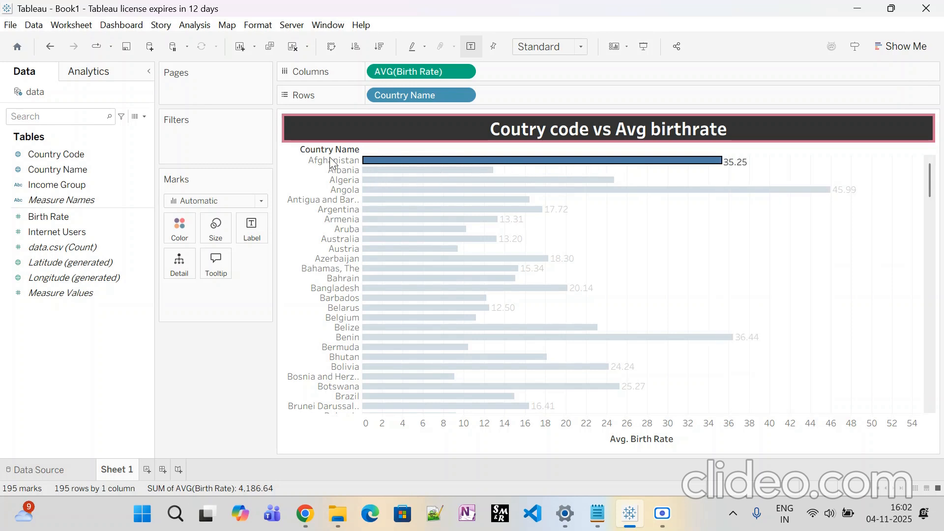
Format the country name headers beside the bars in Tableau Bold, size 10, black.
right_click(331, 159)
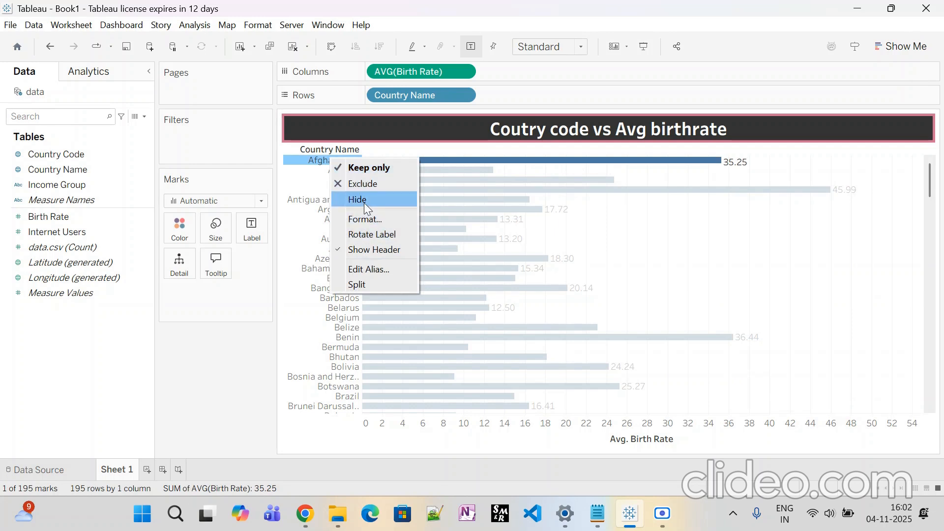
click(368, 218)
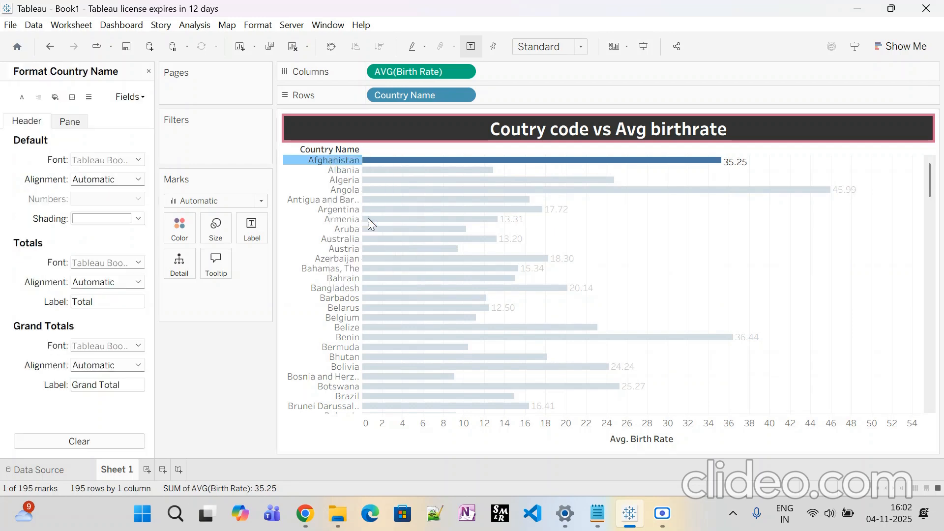
click(139, 160)
click(102, 199)
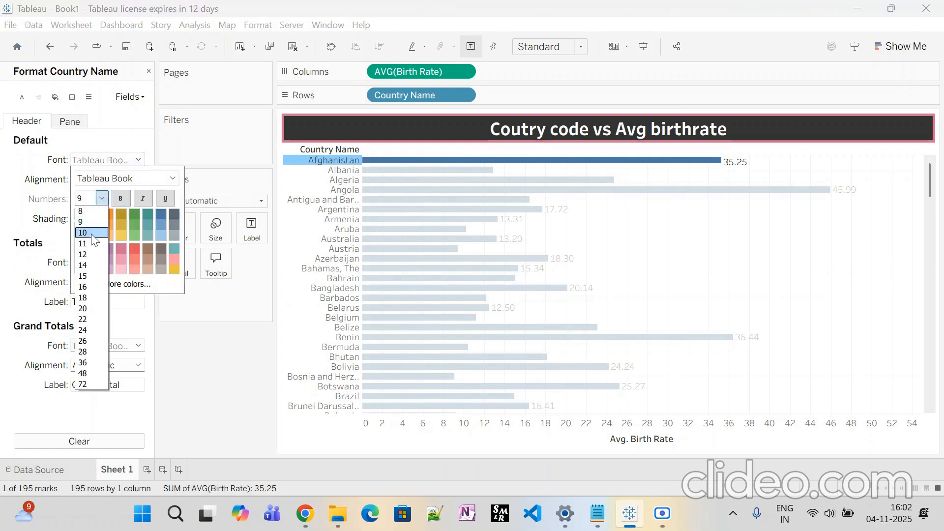
click(104, 227)
click(173, 178)
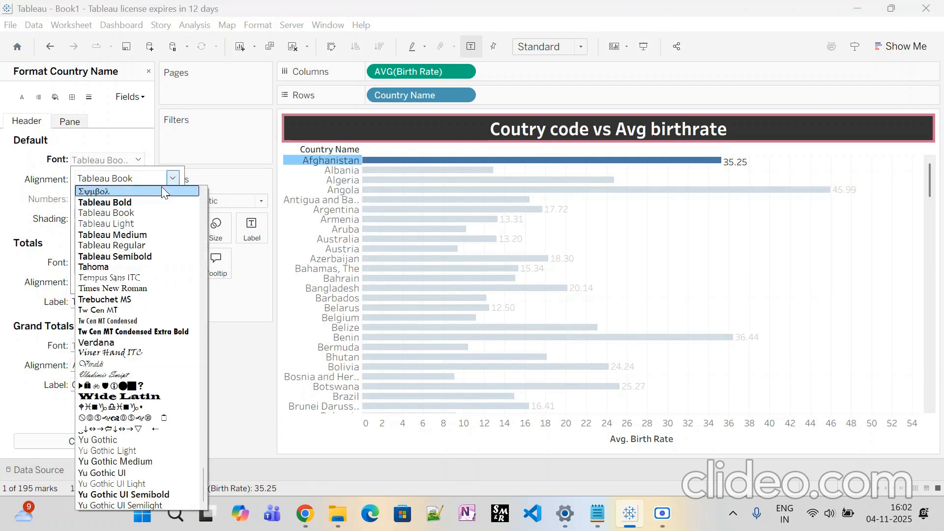
click(125, 203)
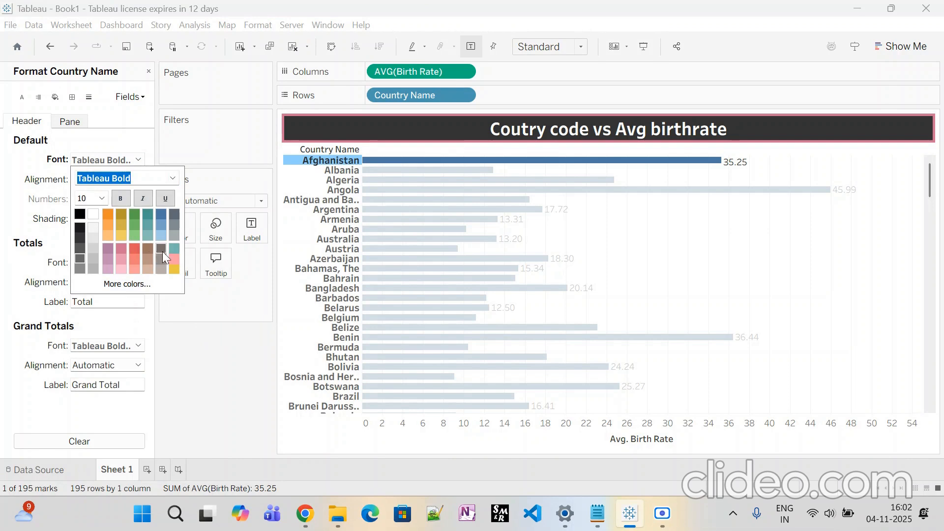
click(175, 212)
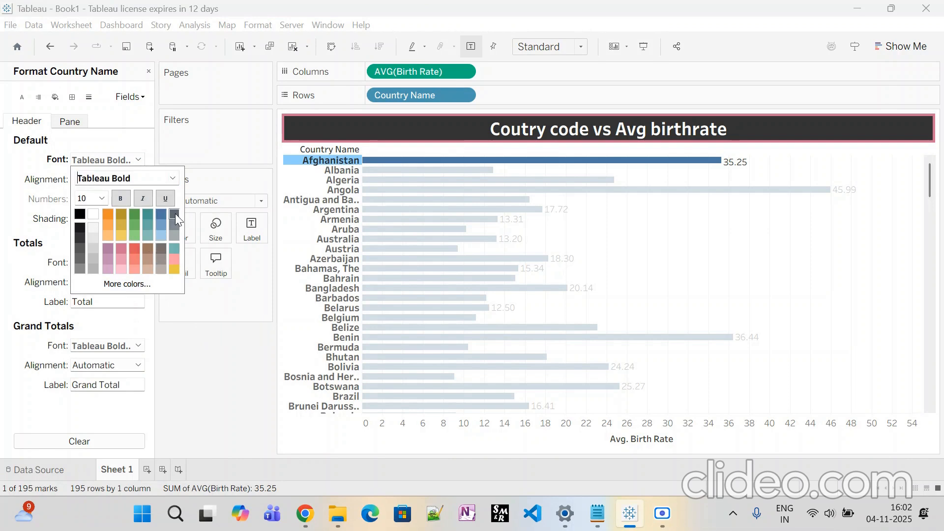
click(83, 213)
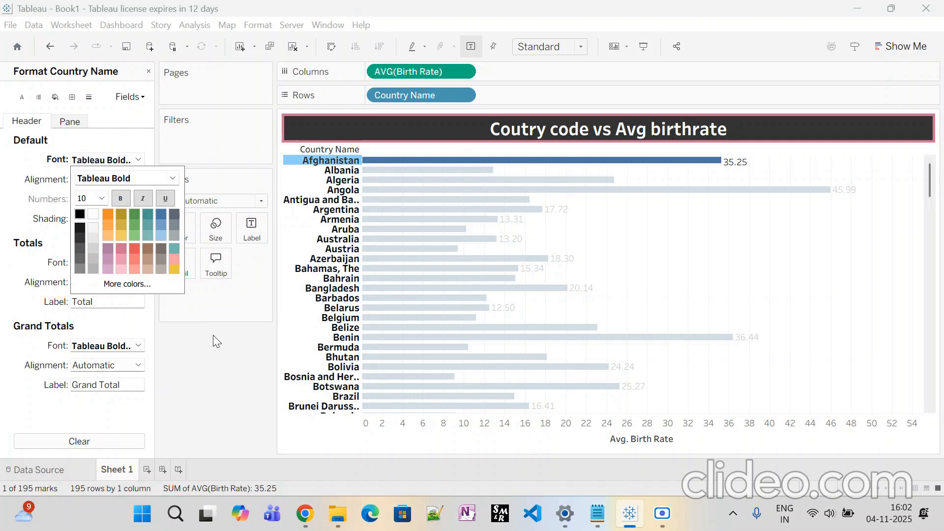
click(203, 323)
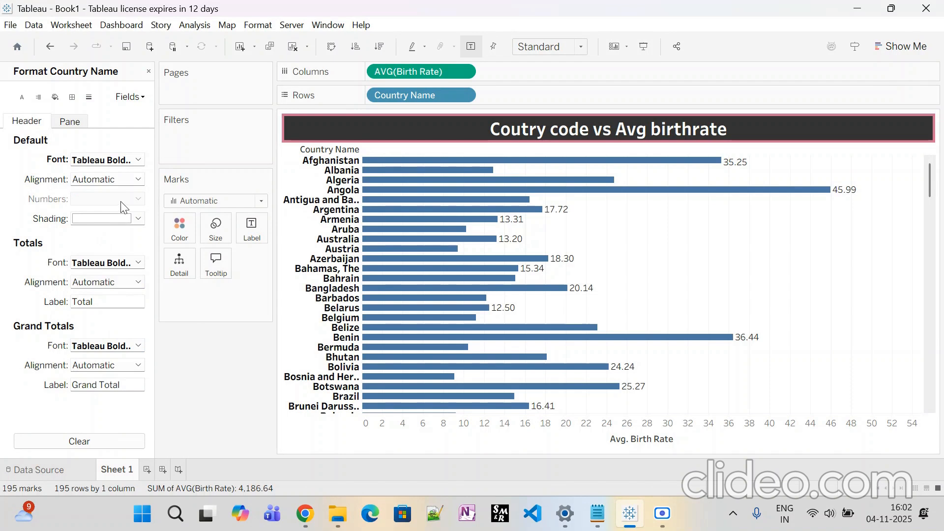
click(66, 123)
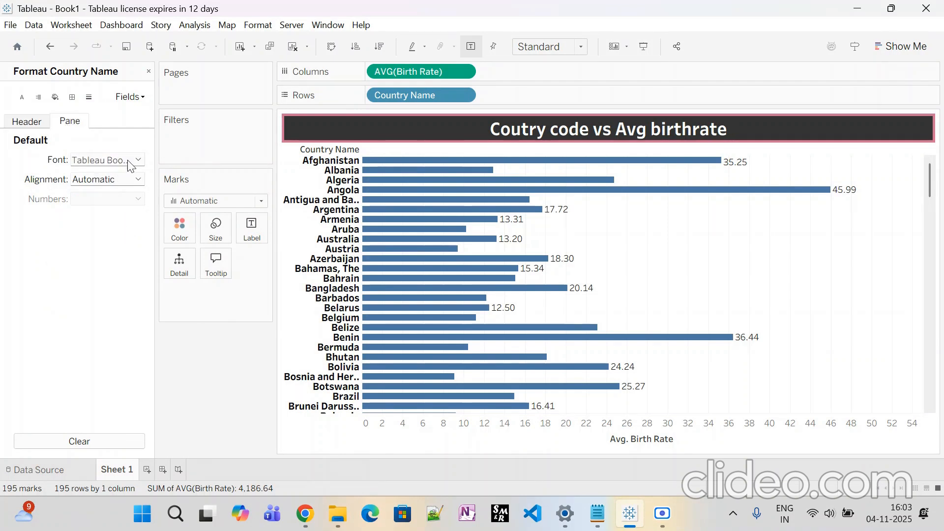
right_click(590, 161)
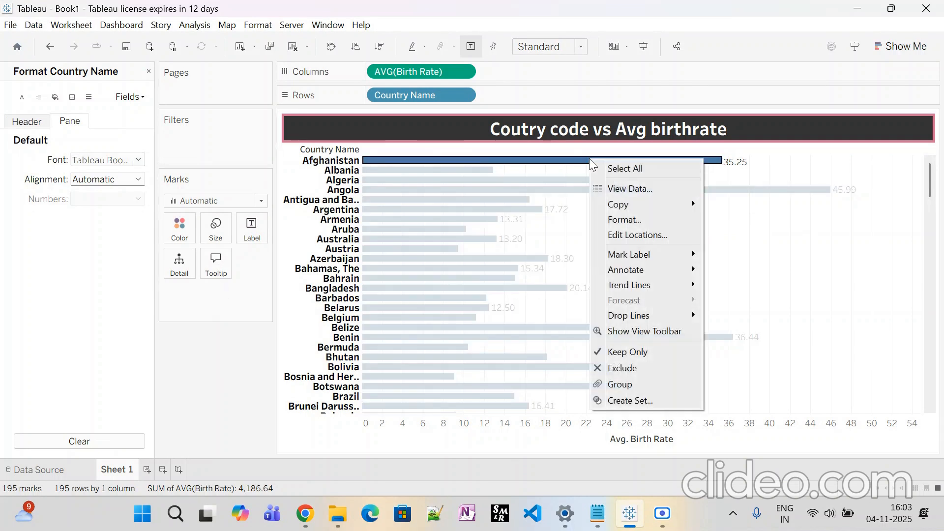
mouse_move(618, 212)
click(227, 415)
click(223, 409)
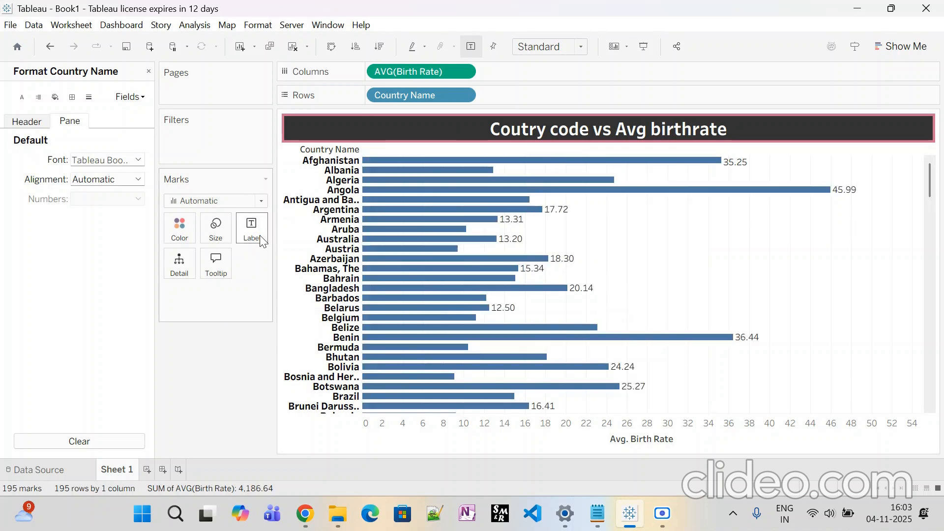
Set the Country Name field label's font to Tableau Bold, trying size 12 and settling on size 10.
right_click(339, 153)
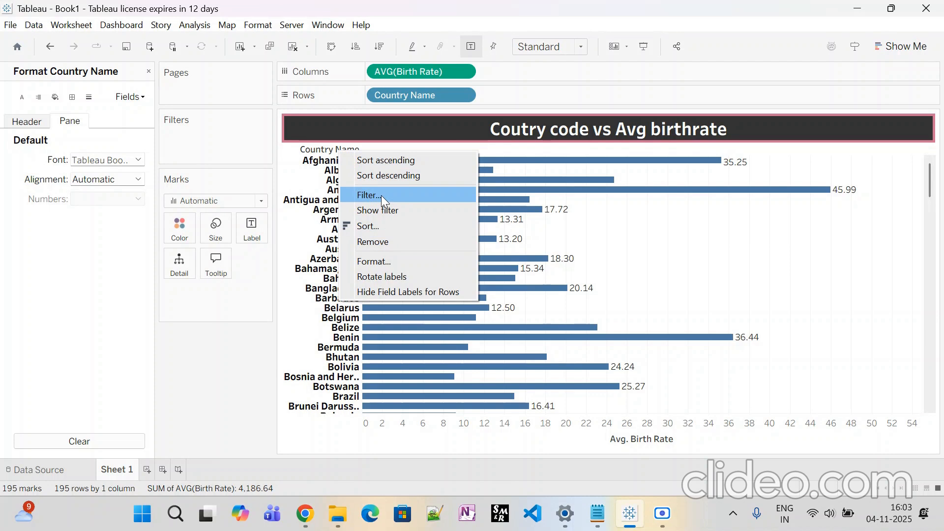
click(387, 262)
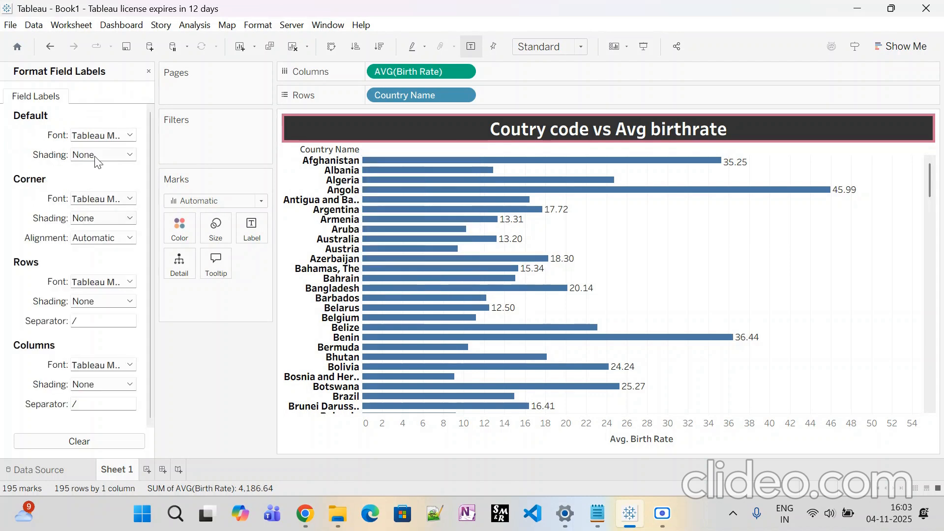
click(130, 135)
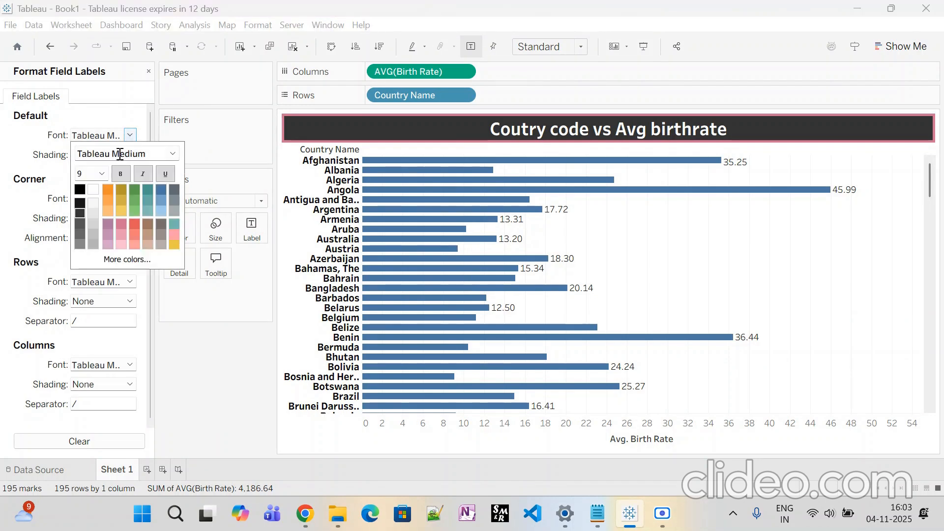
click(172, 154)
click(140, 177)
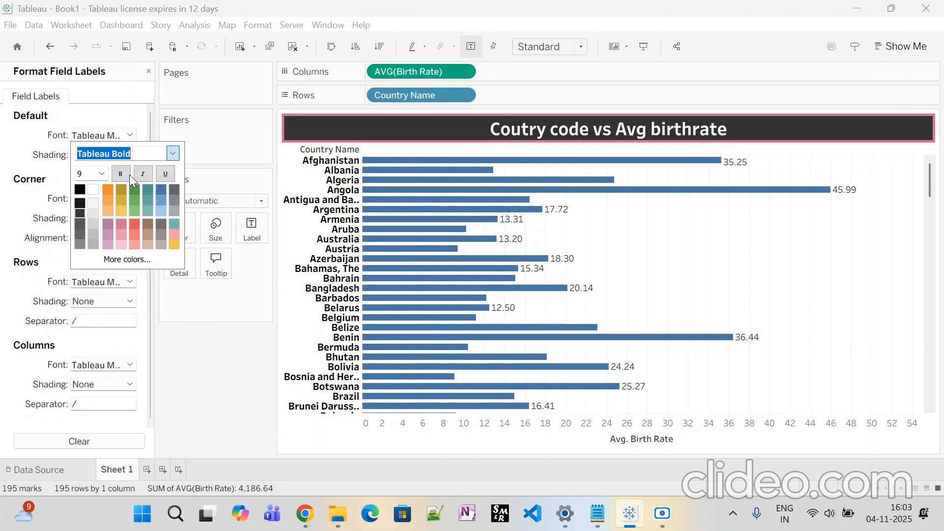
click(107, 172)
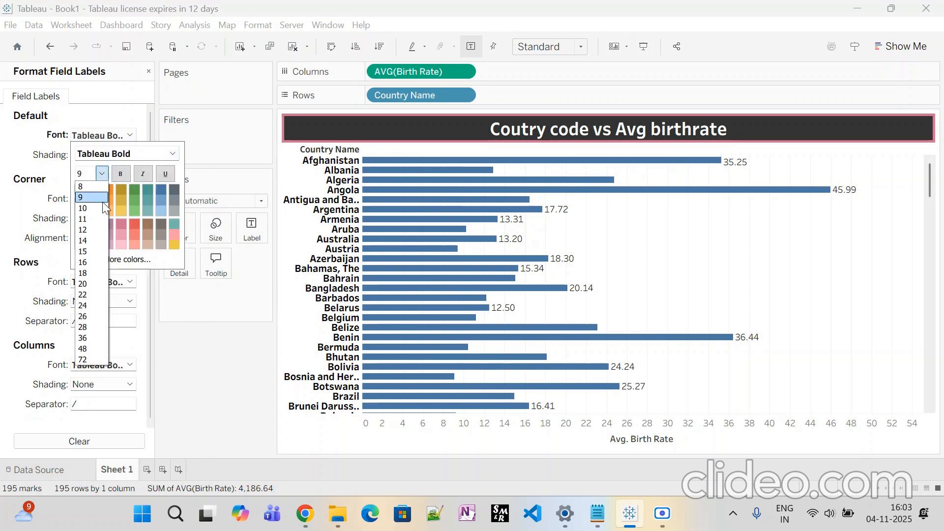
click(97, 230)
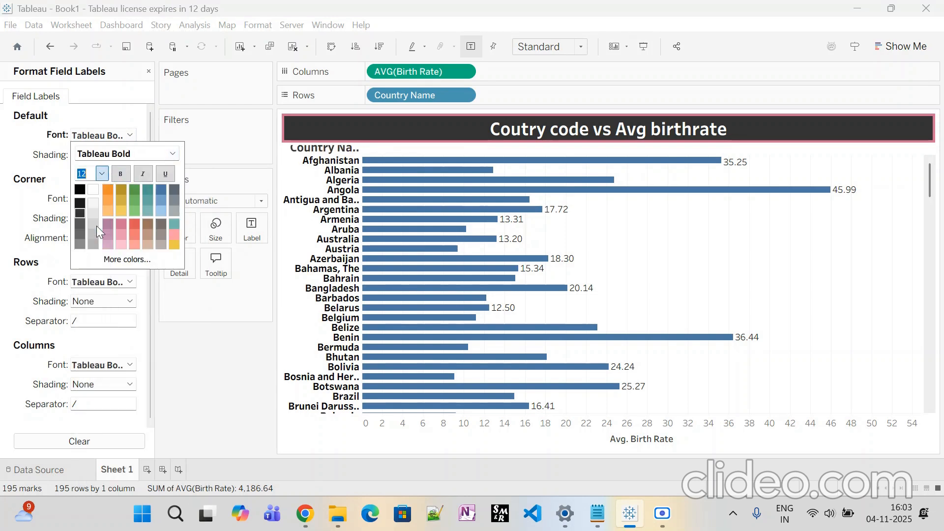
click(102, 174)
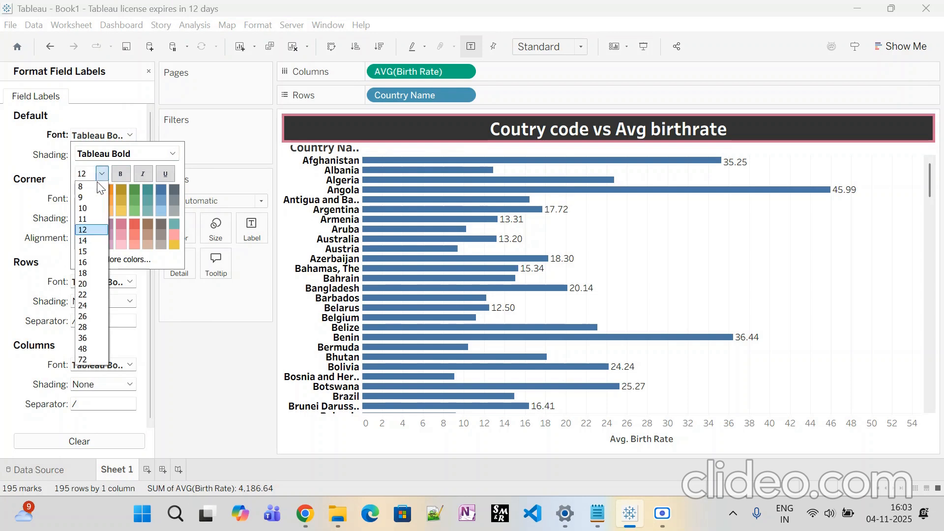
click(89, 208)
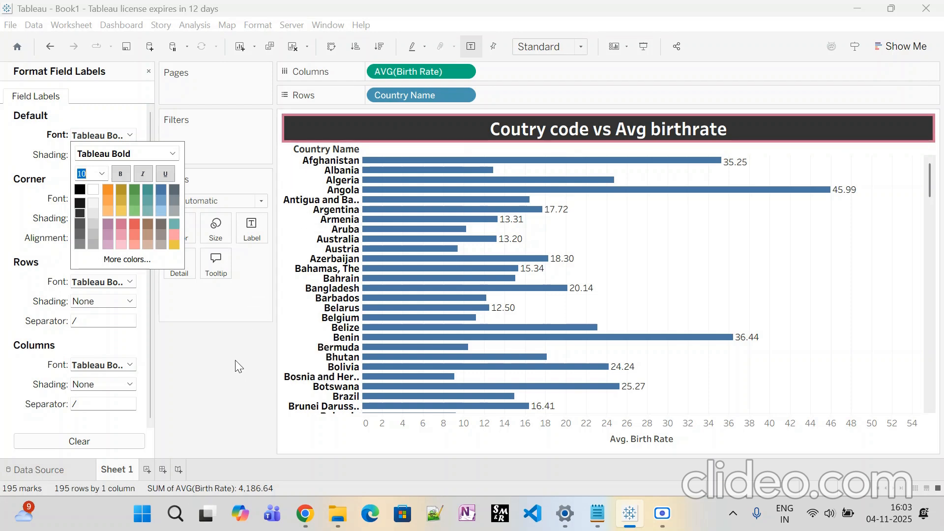
click(238, 366)
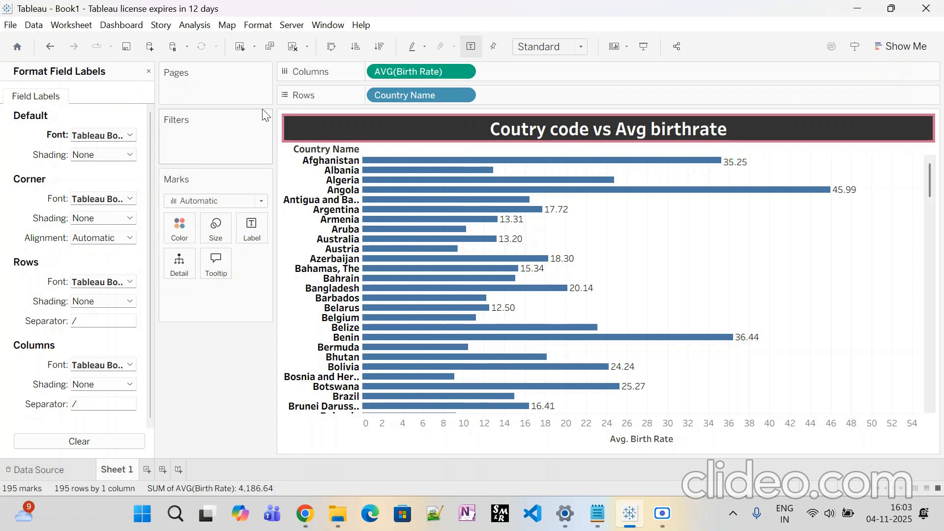
click(147, 72)
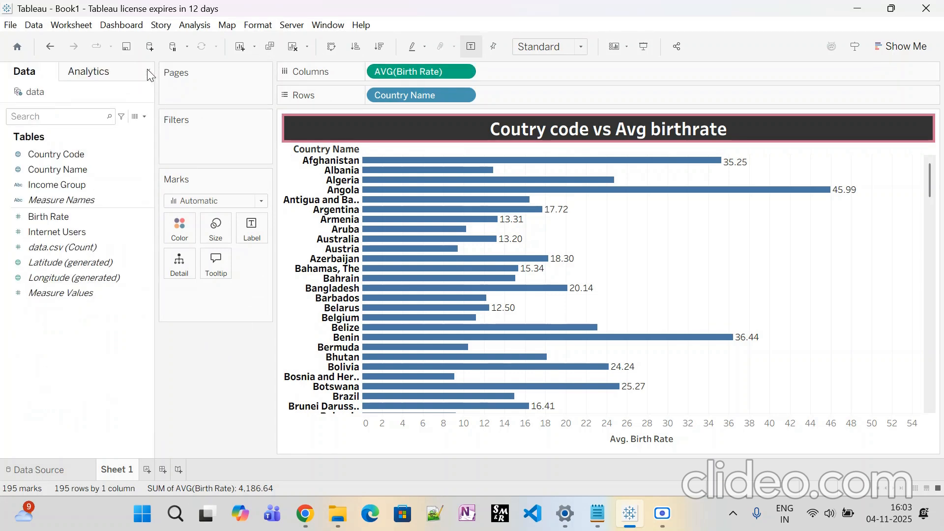
Format the average birth rate axis numbers as custom currency with a $ prefix and check the Afghanistan bar's tooltip.
click(458, 72)
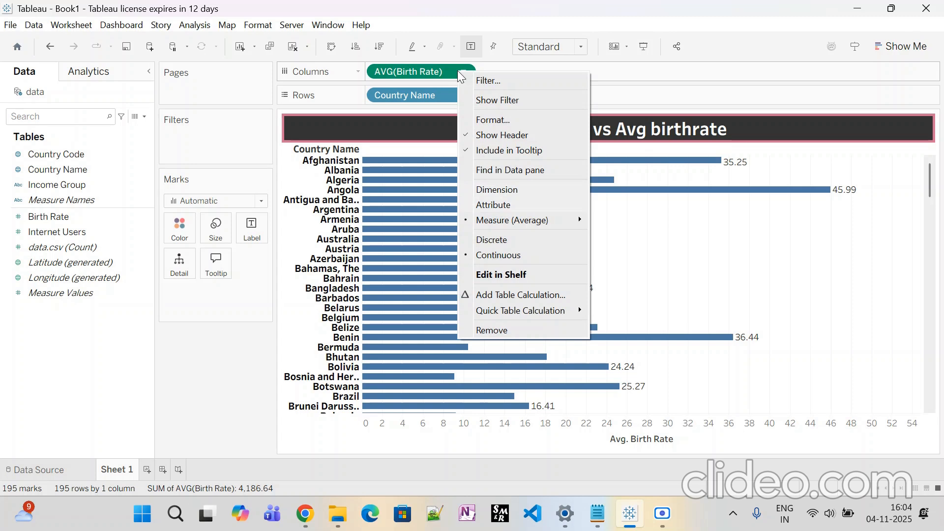
click(499, 126)
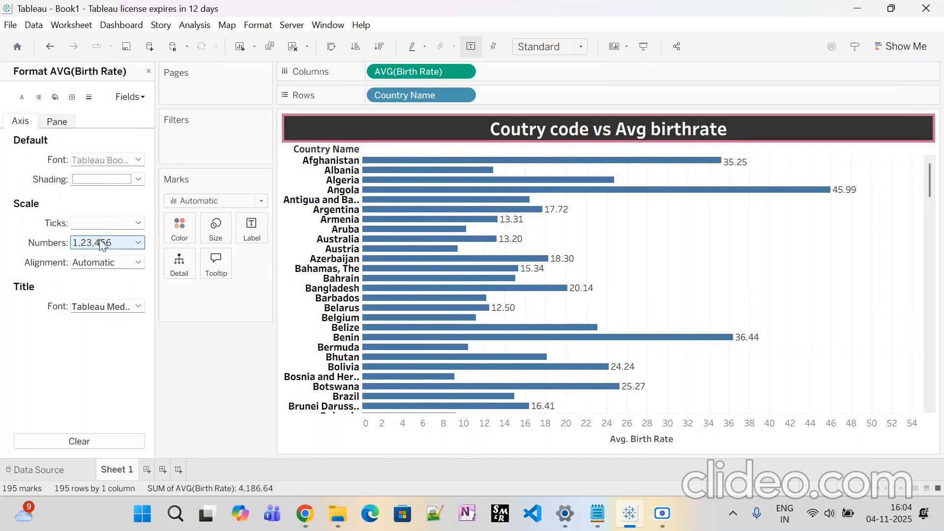
click(139, 242)
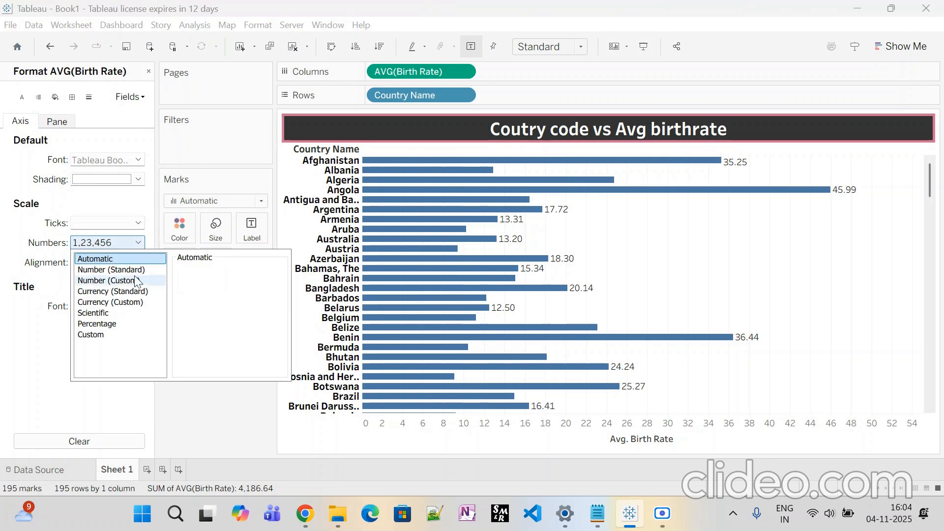
click(134, 304)
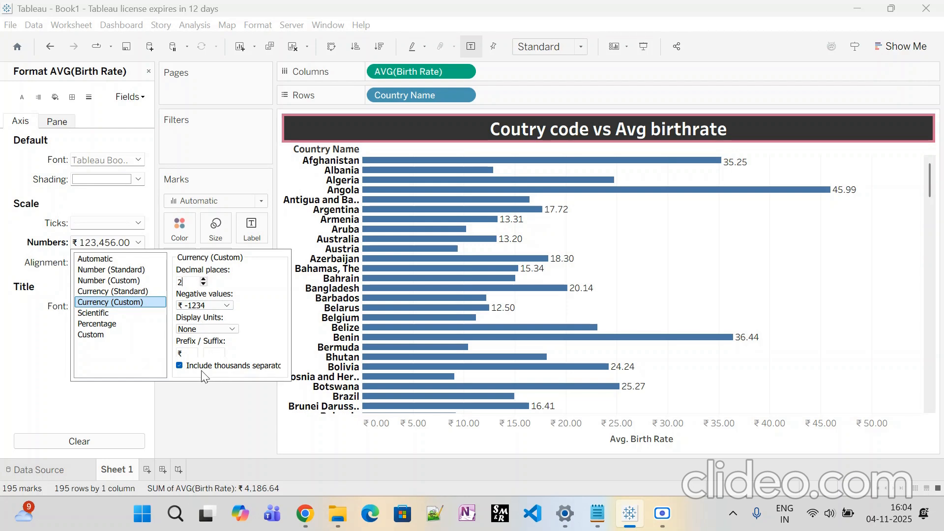
key(BackSpace)
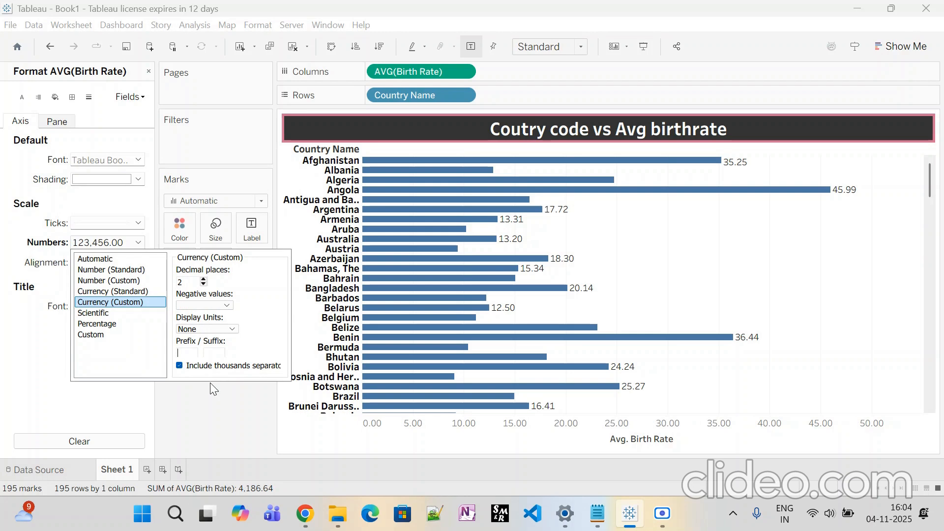
text($)
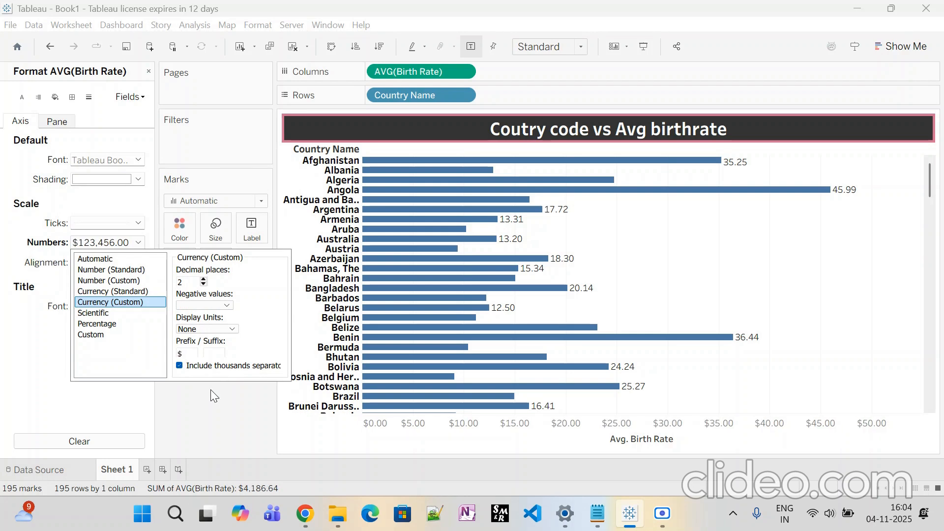
click(210, 389)
mouse_move(659, 165)
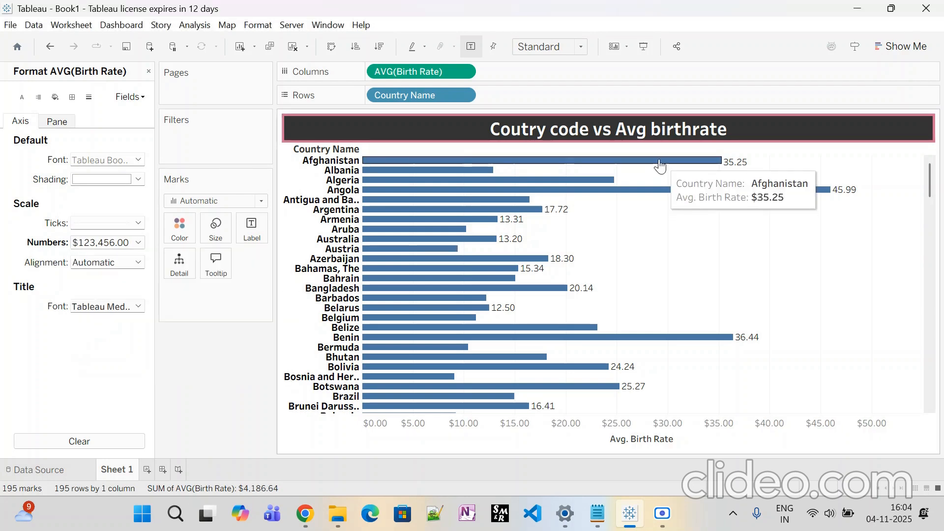
mouse_move(595, 183)
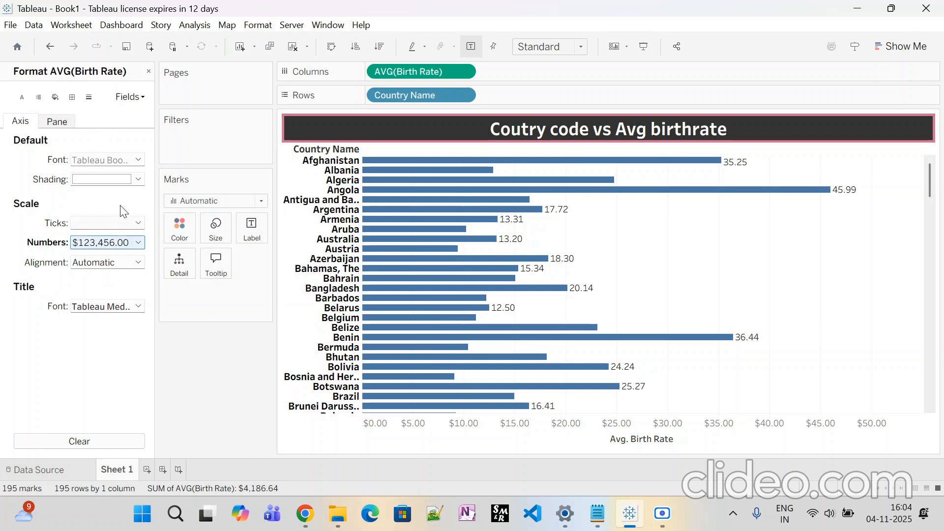
Set the average birth rate axis font to Tableau Bold at size 9.
click(137, 160)
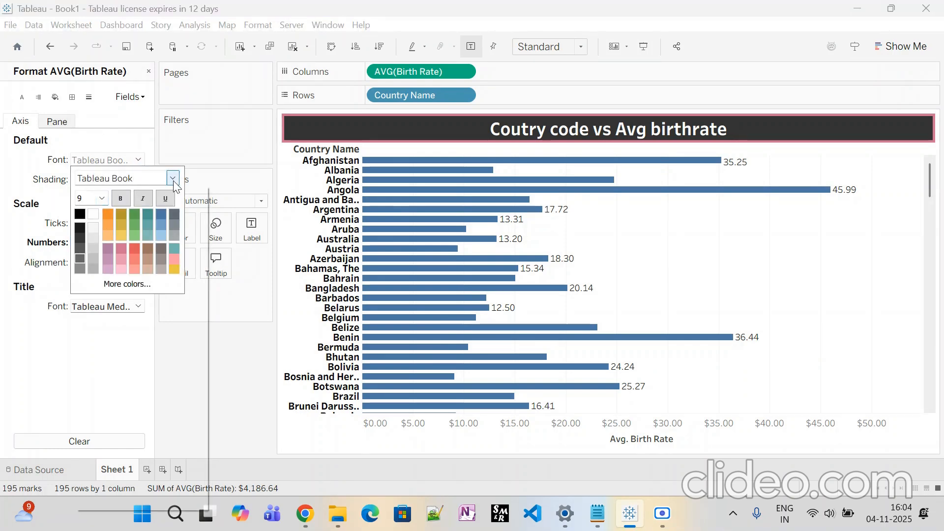
click(172, 178)
click(126, 202)
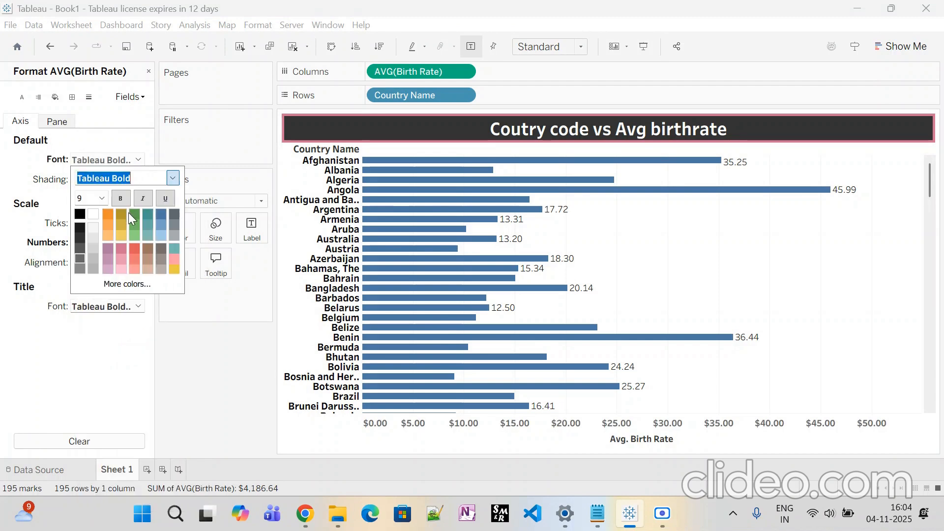
click(102, 197)
click(97, 225)
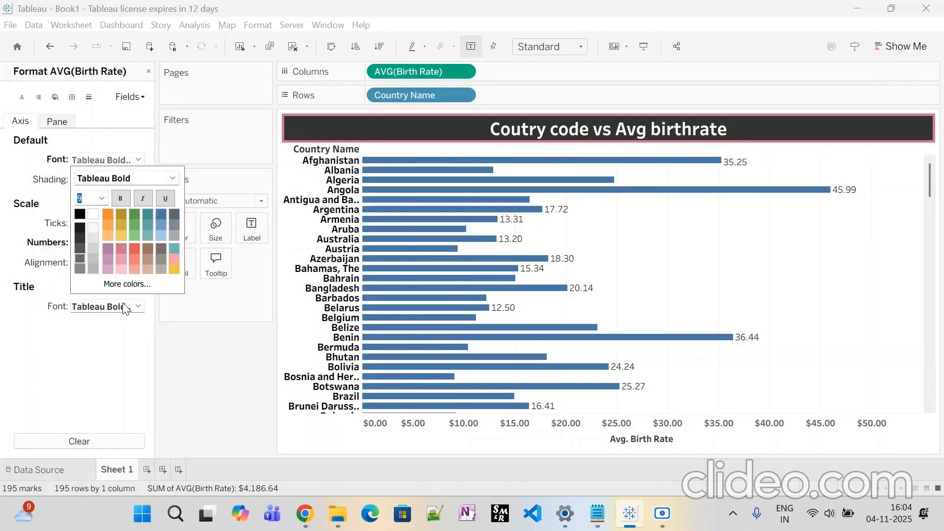
click(152, 379)
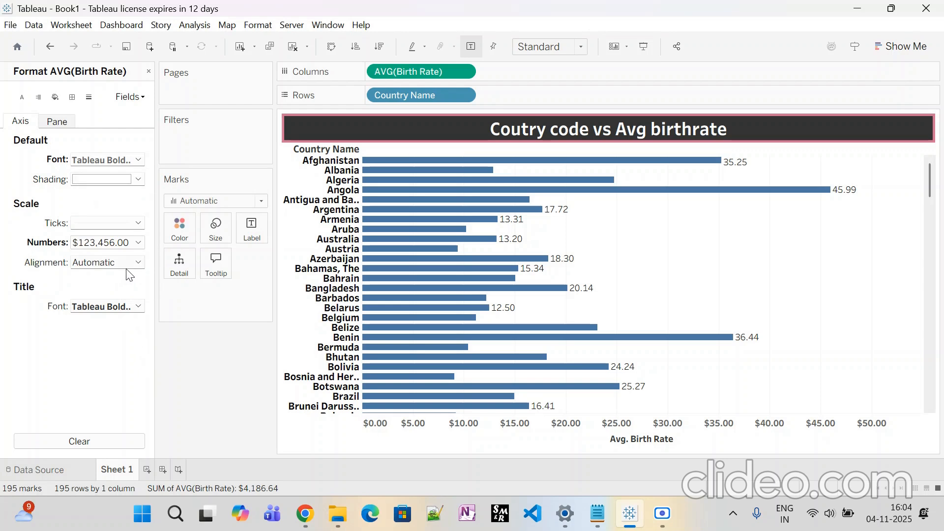
Format the average birth rate labels on the bars as custom currency with a $ prefix and two decimal places.
mouse_move(735, 169)
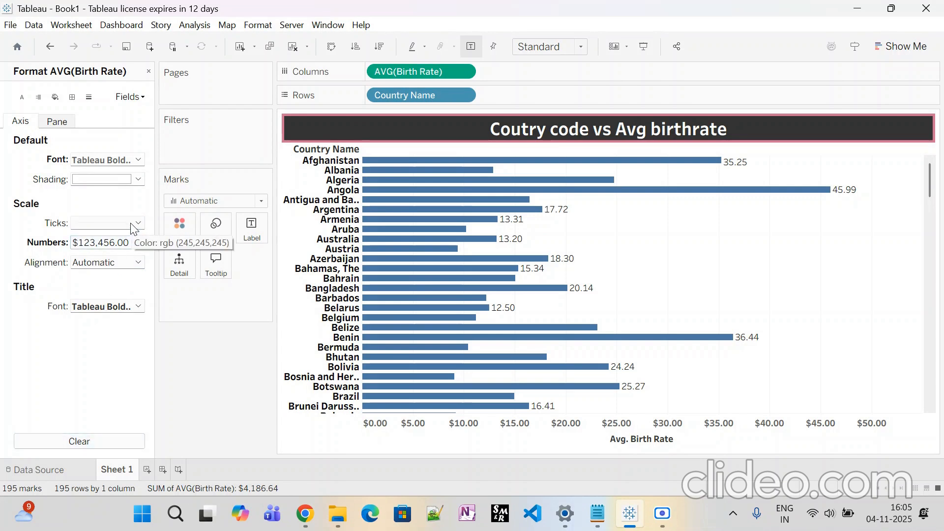
click(457, 71)
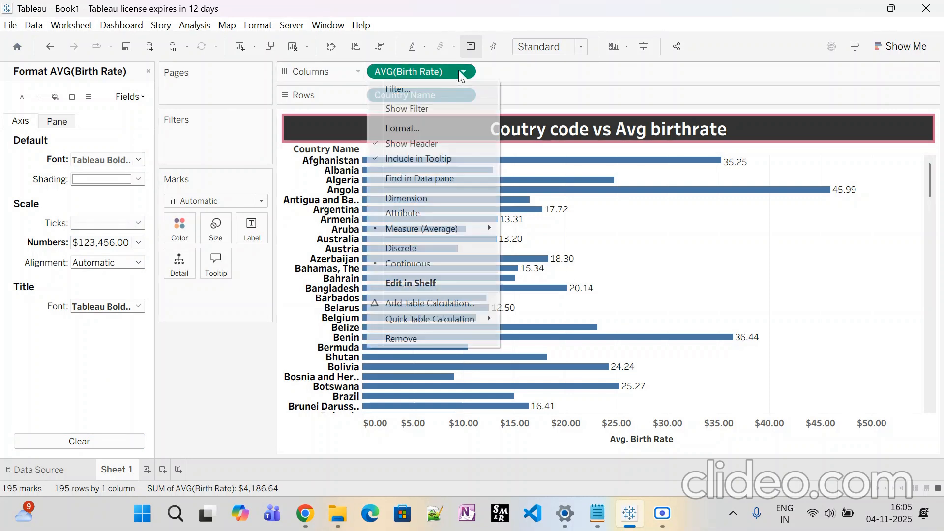
mouse_move(417, 229)
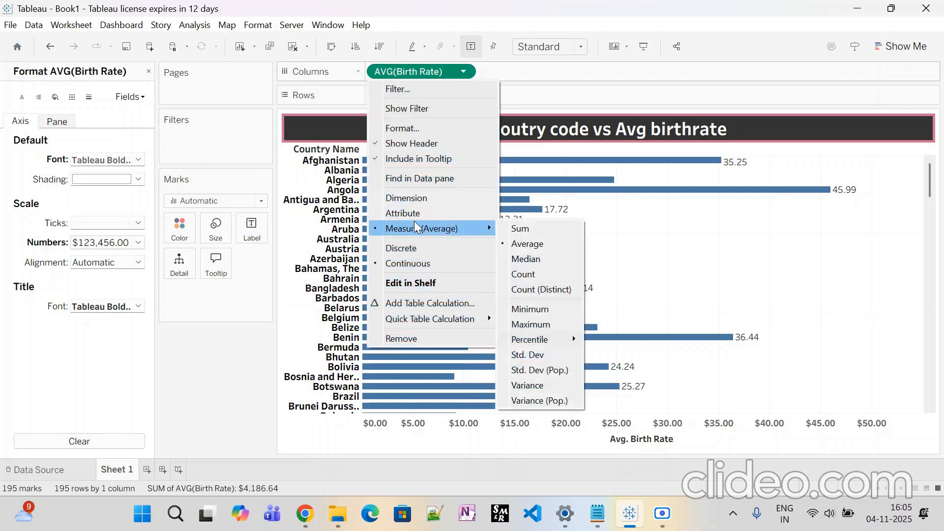
click(408, 130)
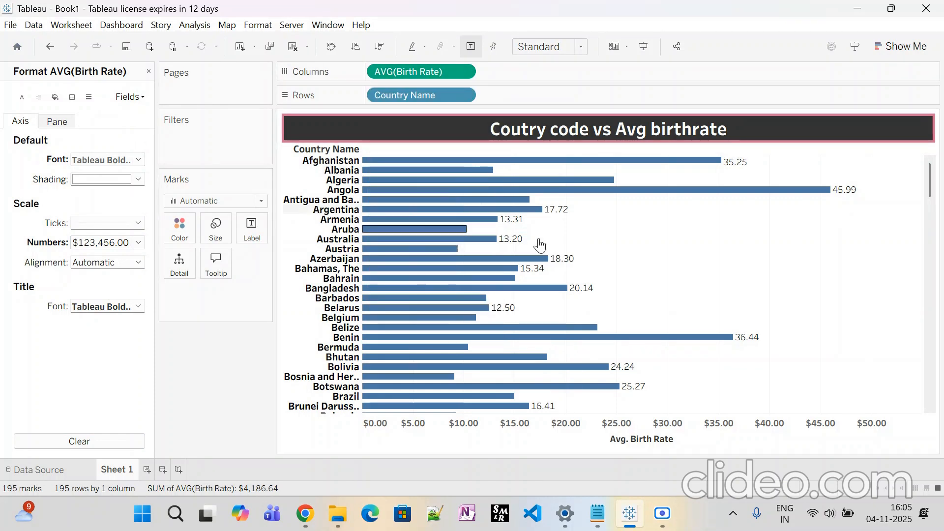
mouse_move(402, 182)
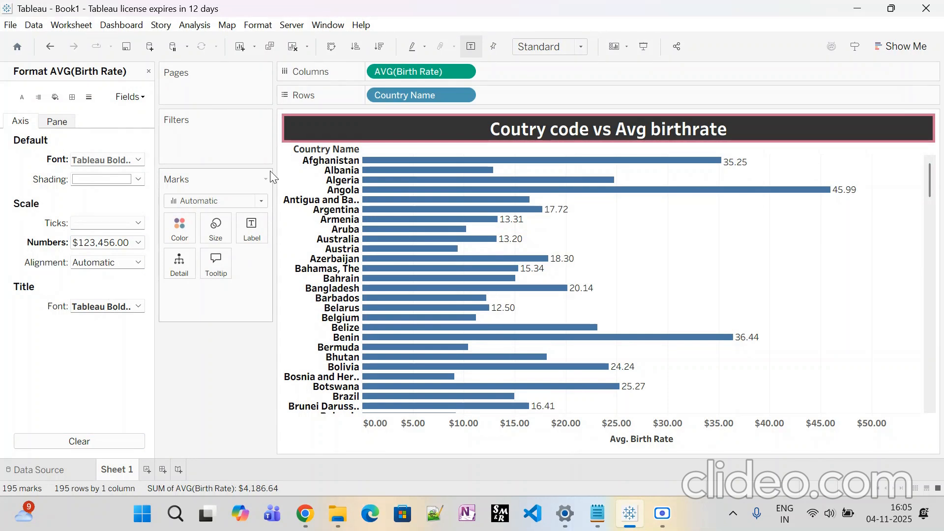
click(464, 72)
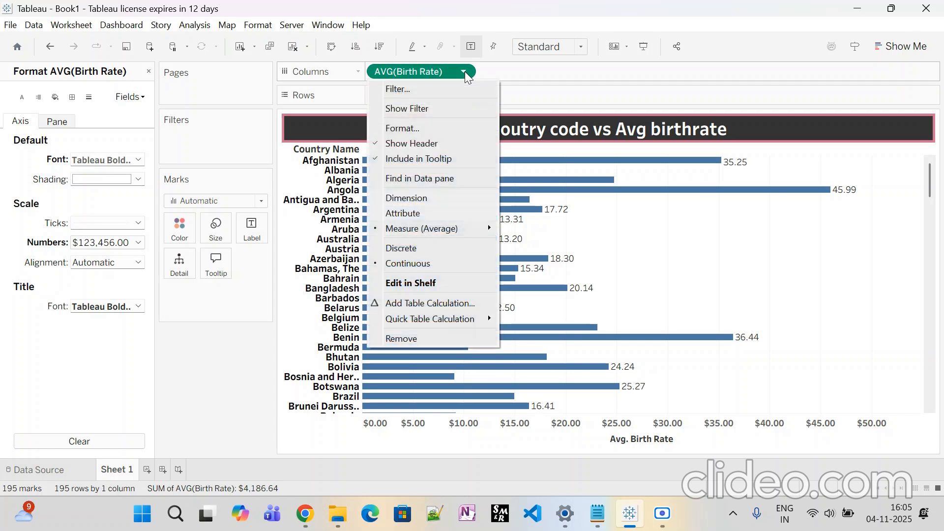
click(56, 124)
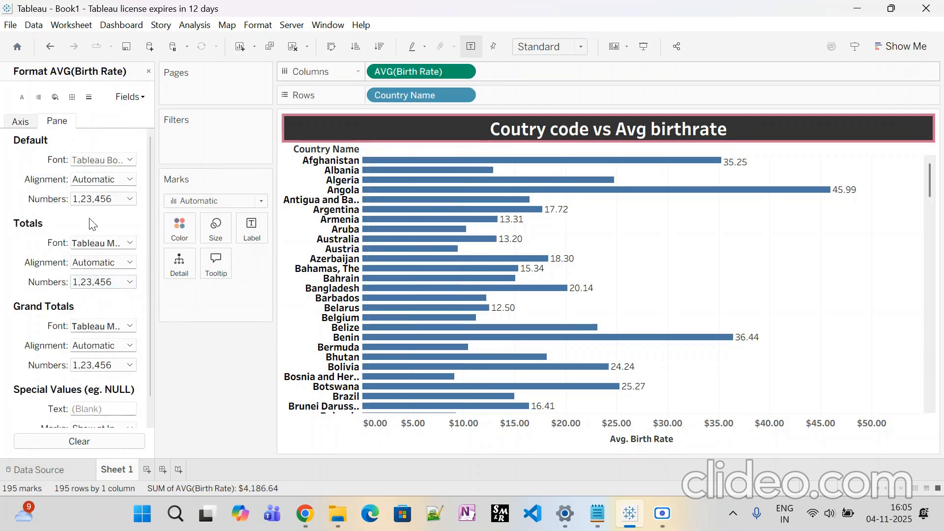
click(129, 199)
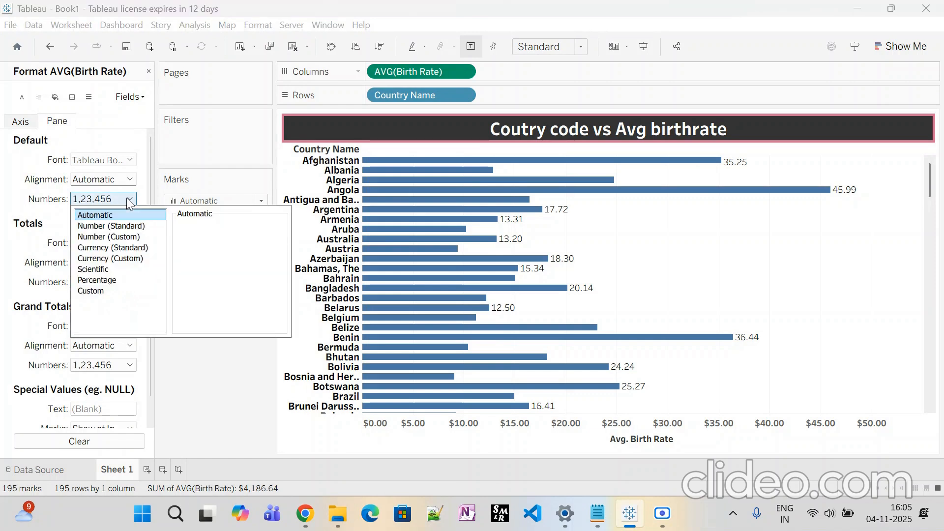
click(113, 258)
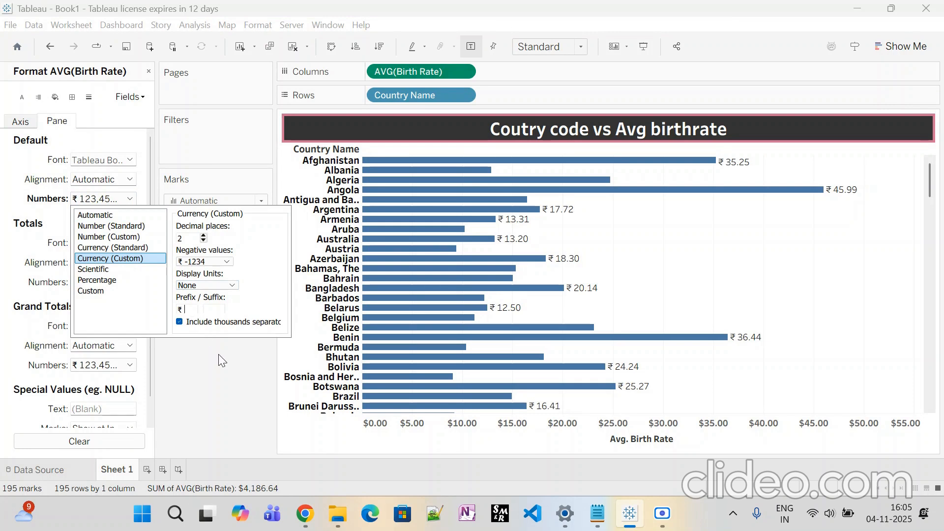
key(BackSpace)
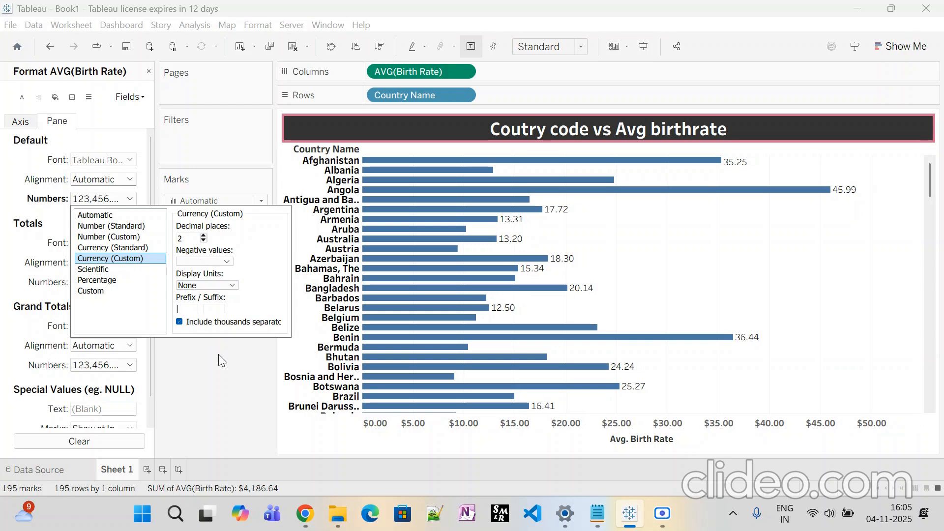
text($)
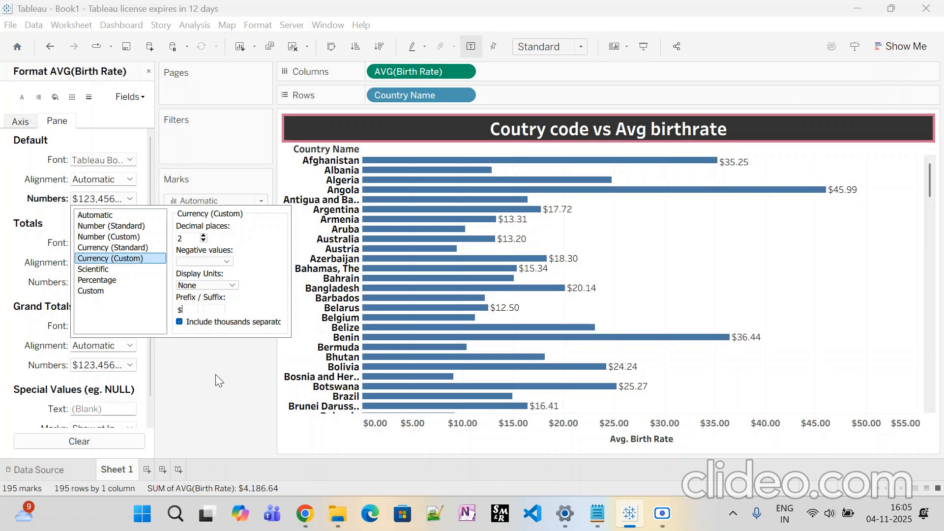
click(215, 374)
mouse_move(548, 223)
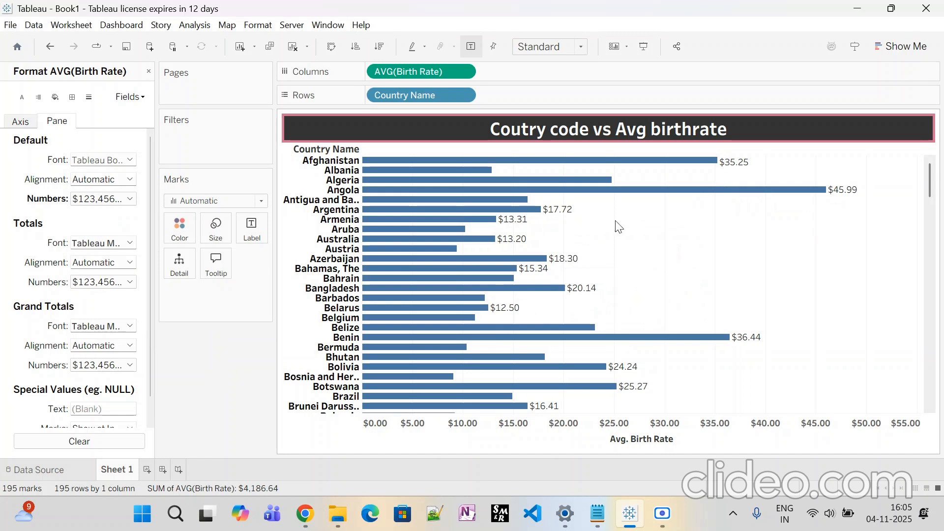
Set the font of the average birth rate value labels on the bars to Tableau Bold and close the formatting settings.
click(129, 161)
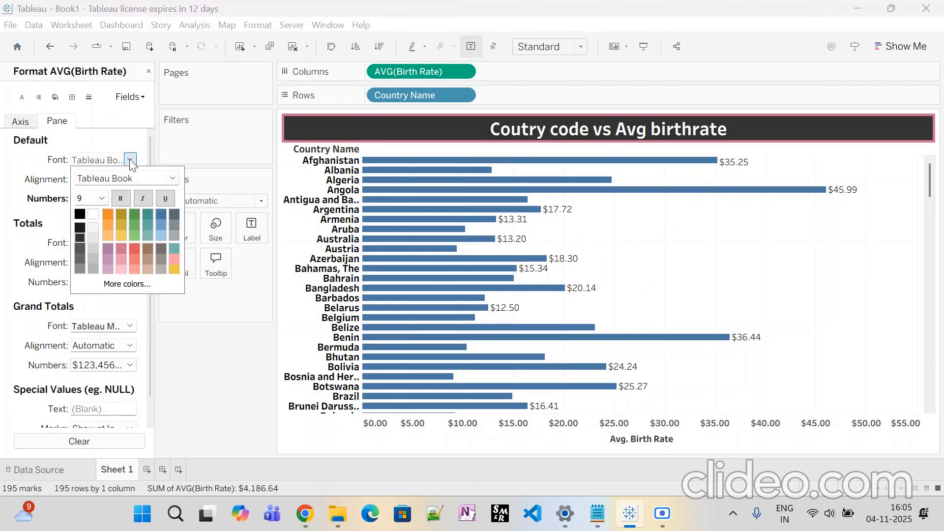
click(172, 178)
click(122, 211)
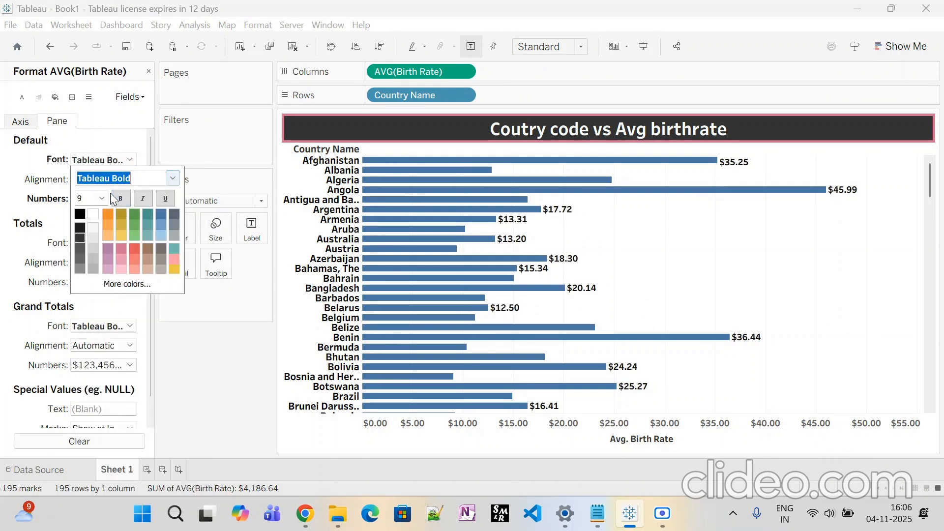
click(190, 368)
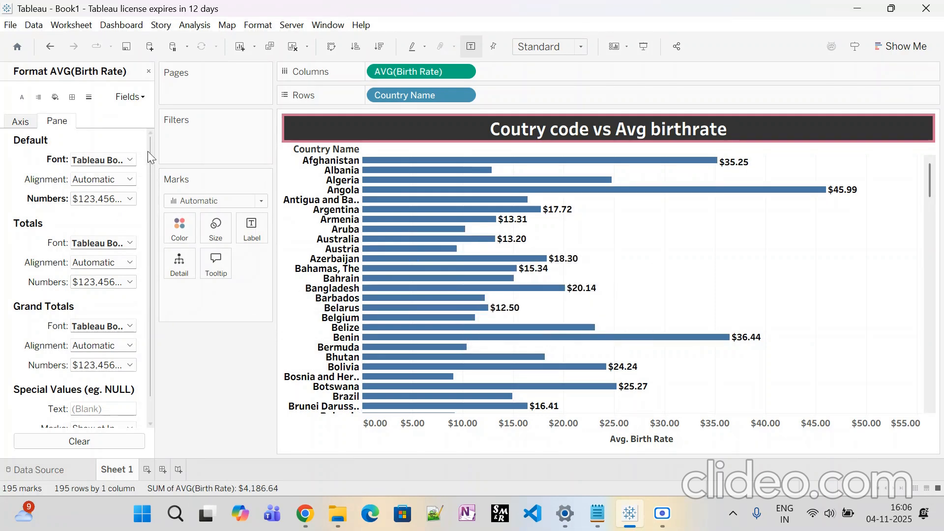
click(26, 121)
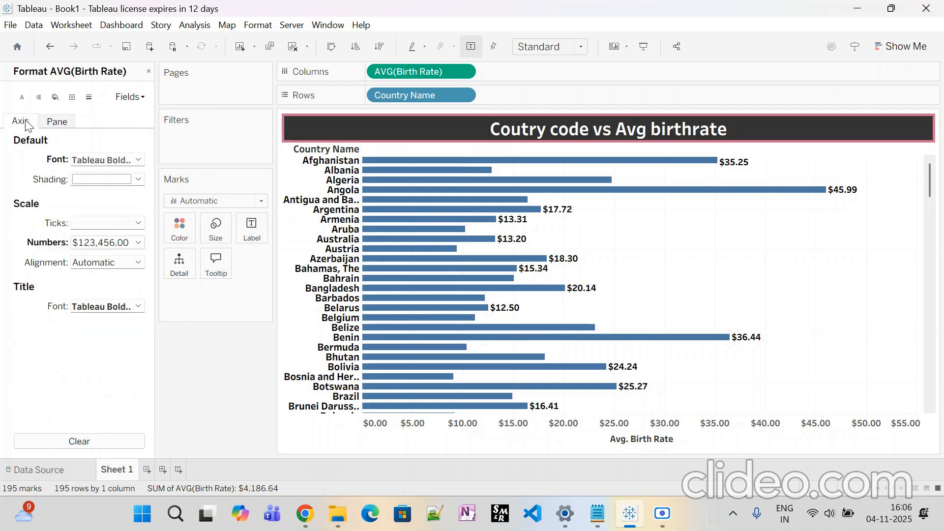
click(148, 71)
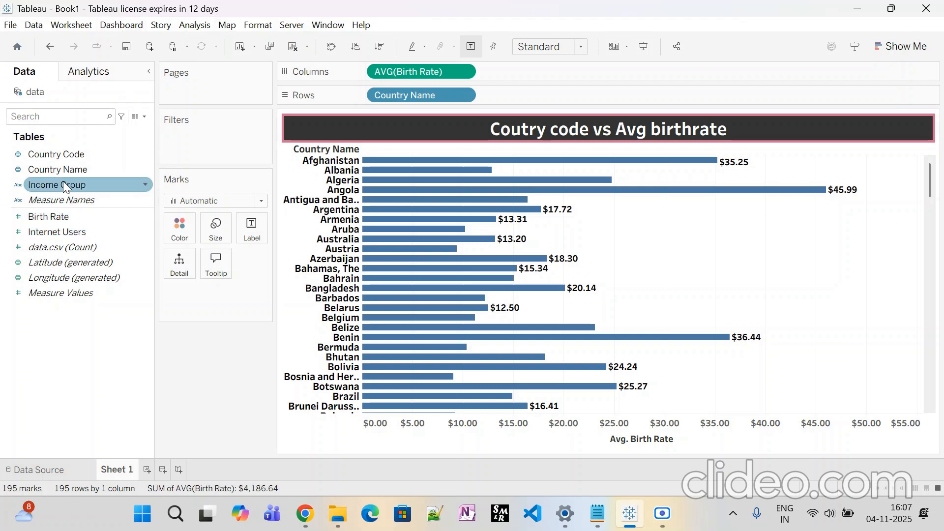
drag(63, 181, 195, 143)
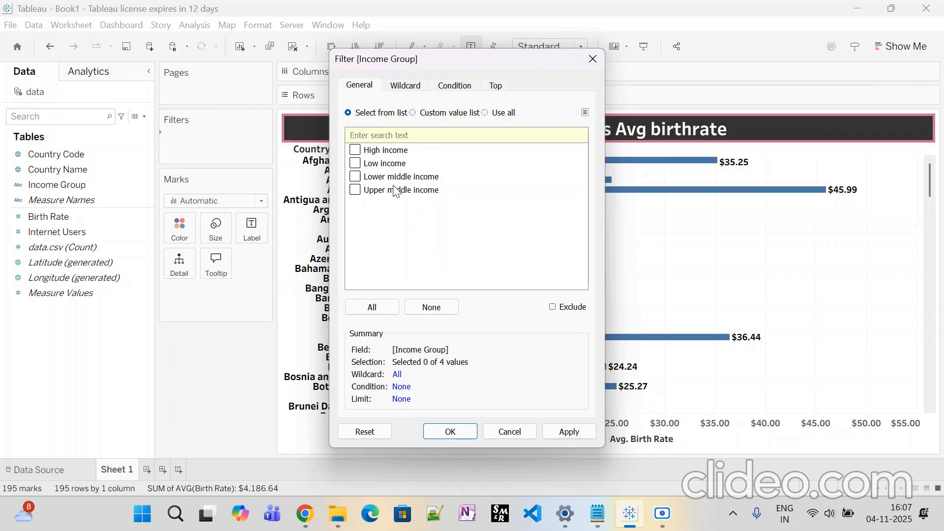
click(566, 432)
click(449, 431)
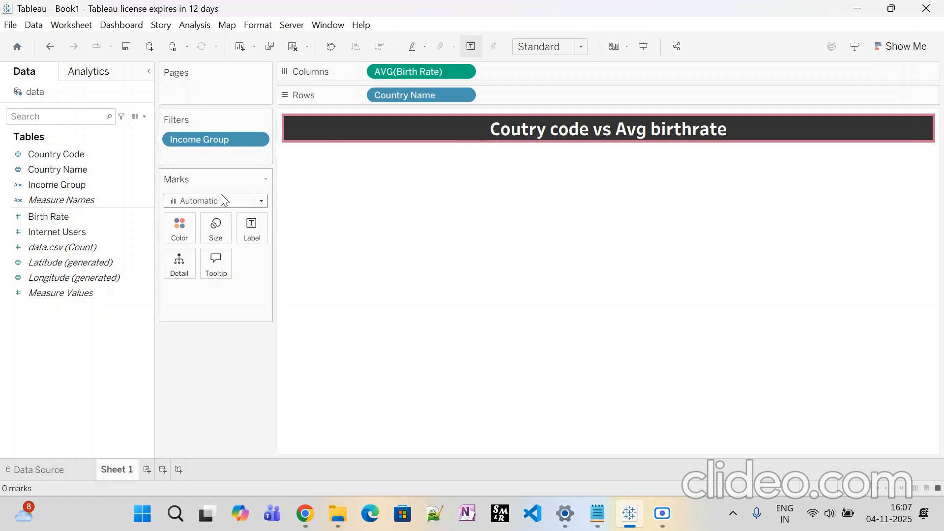
key(ctrl+z)
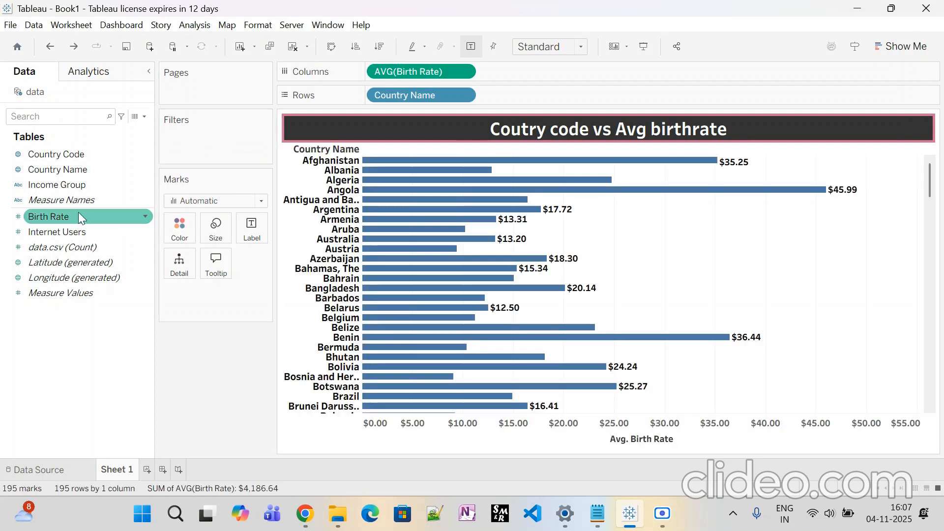
Add Income Group as a filter with all four groups included and move it onto Color to colour the bars.
drag(57, 187, 174, 156)
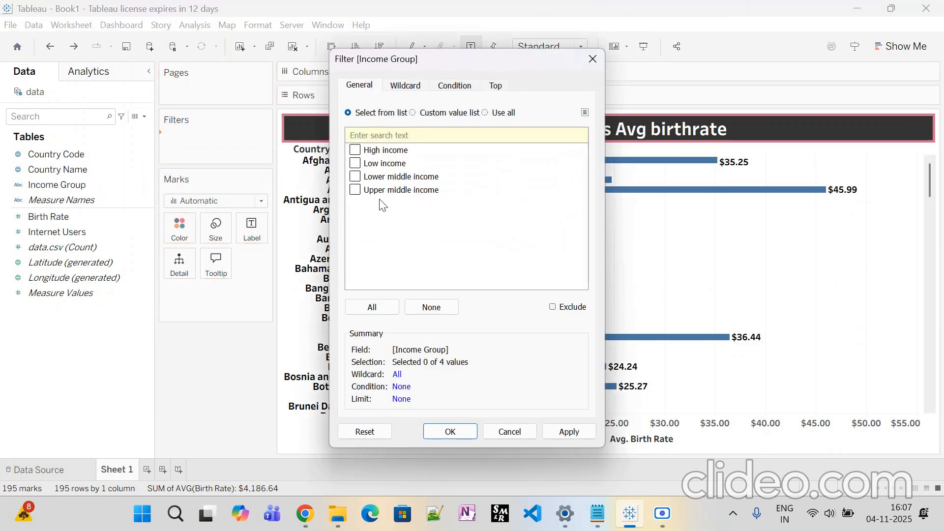
click(370, 309)
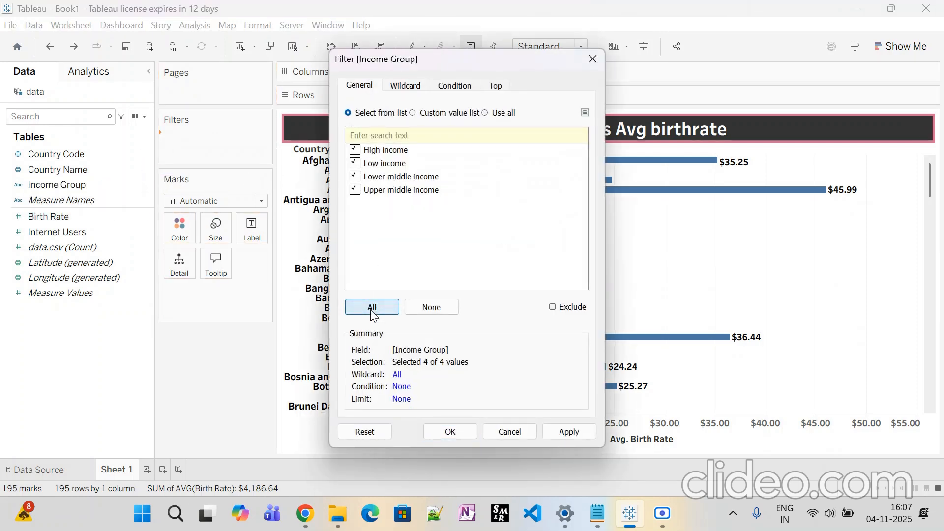
click(561, 432)
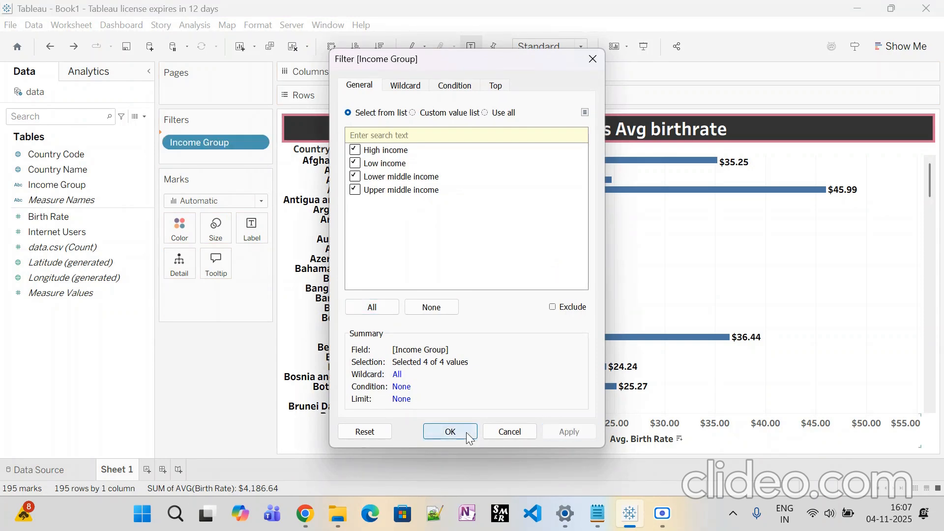
click(452, 432)
drag(196, 139, 180, 235)
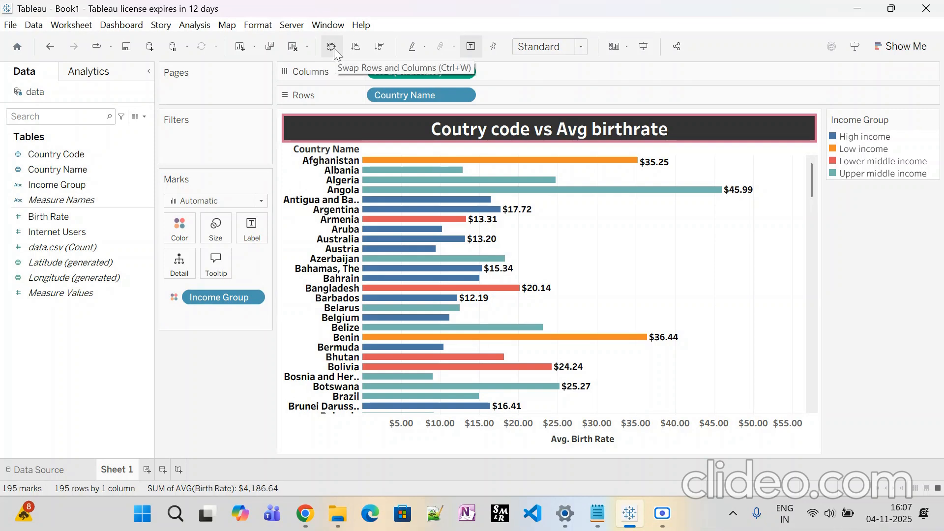
Try sorting the countries by average birth rate in ascending and descending order, and undo the sorts.
click(355, 47)
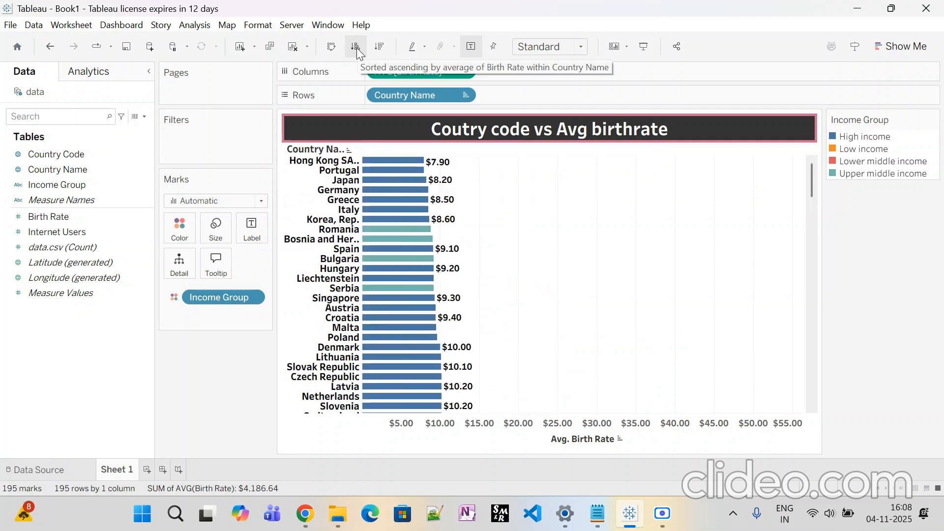
click(385, 44)
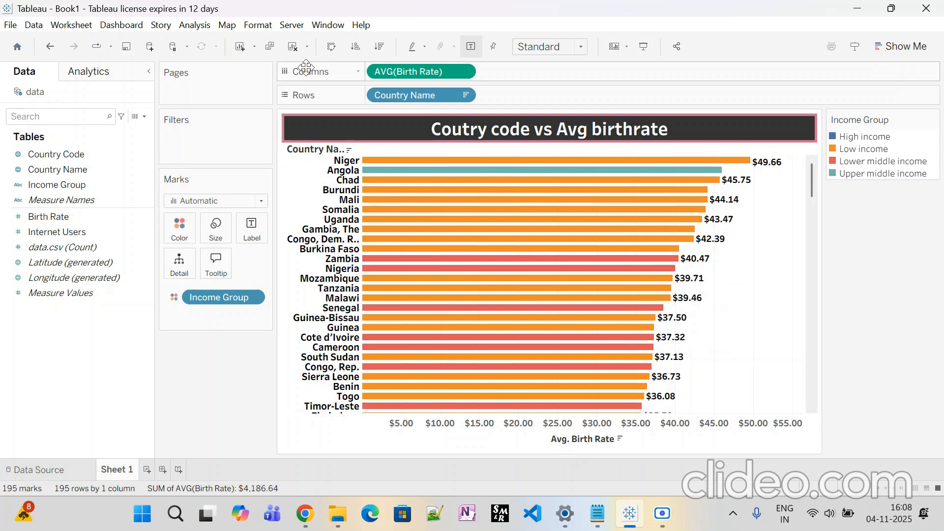
click(355, 49)
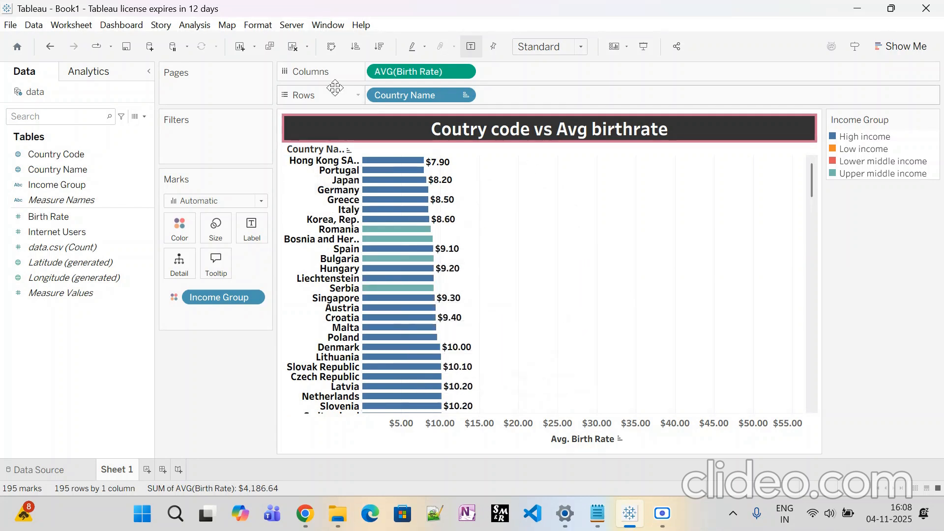
key(ctrl+z)
key(ctrl+z)
key(ctrl+z)
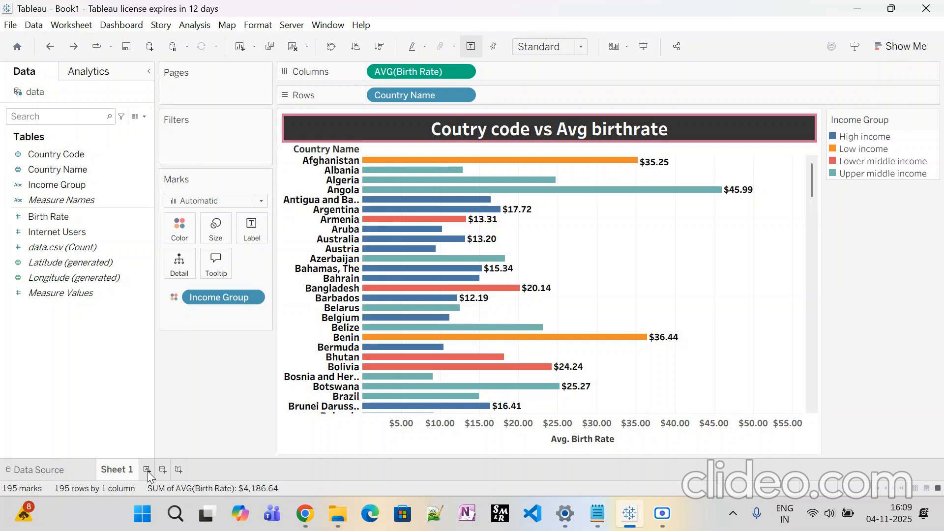
Mark the Sheet 1 worksheet tab with a red colour.
right_click(116, 475)
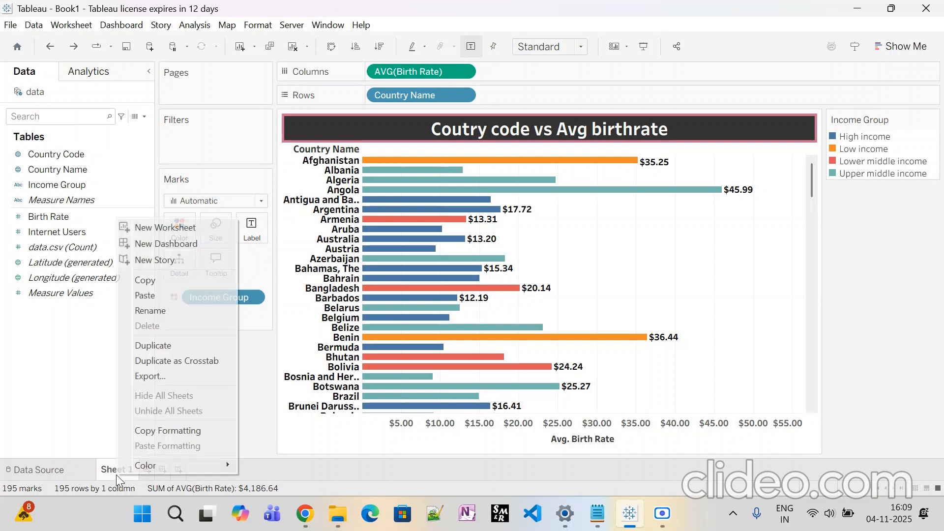
mouse_move(139, 466)
click(256, 440)
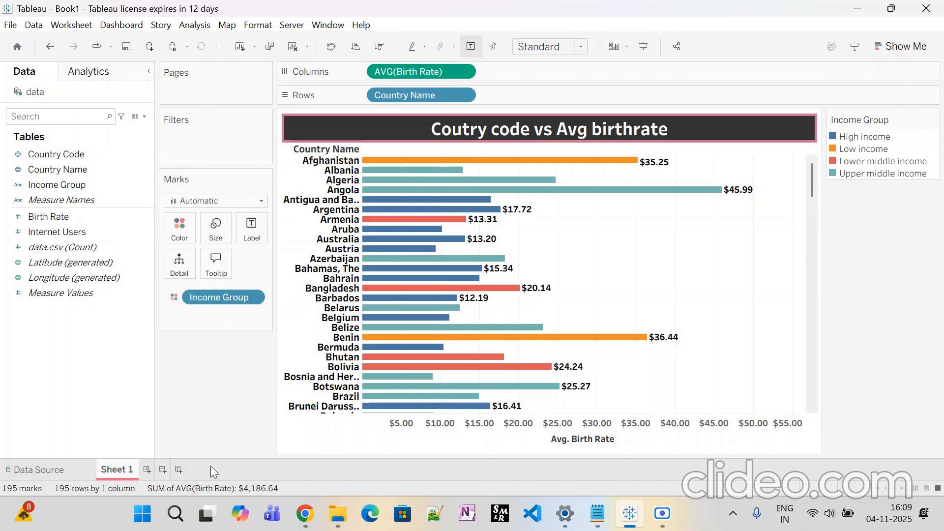
Add a new blank worksheet and duplicate Sheet 1.
click(152, 469)
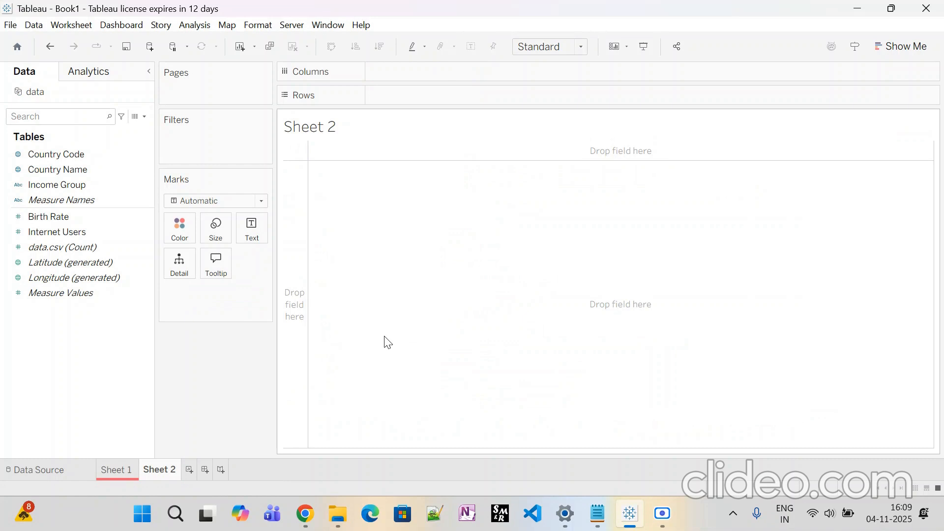
right_click(126, 473)
click(177, 342)
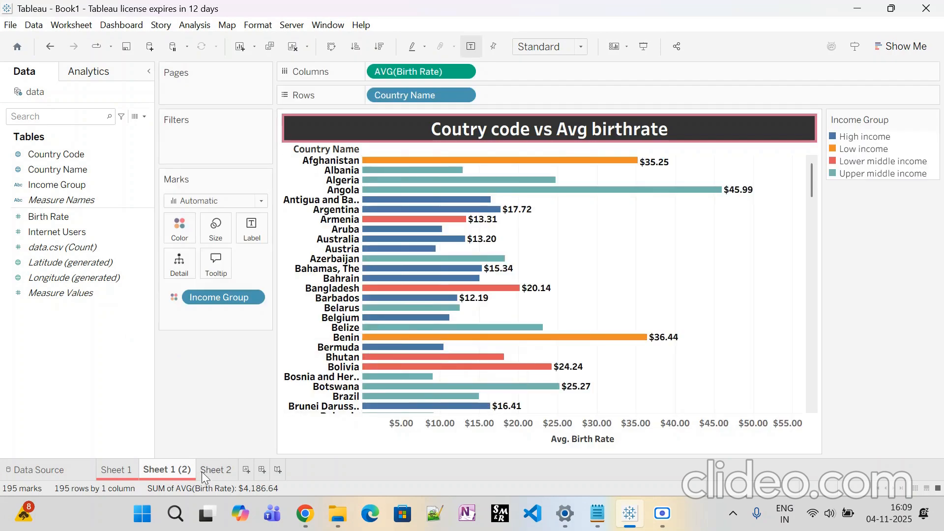
Swap the rows and columns of the duplicated chart to make its bars vertical, and open the blank Sheet 2.
mouse_move(214, 470)
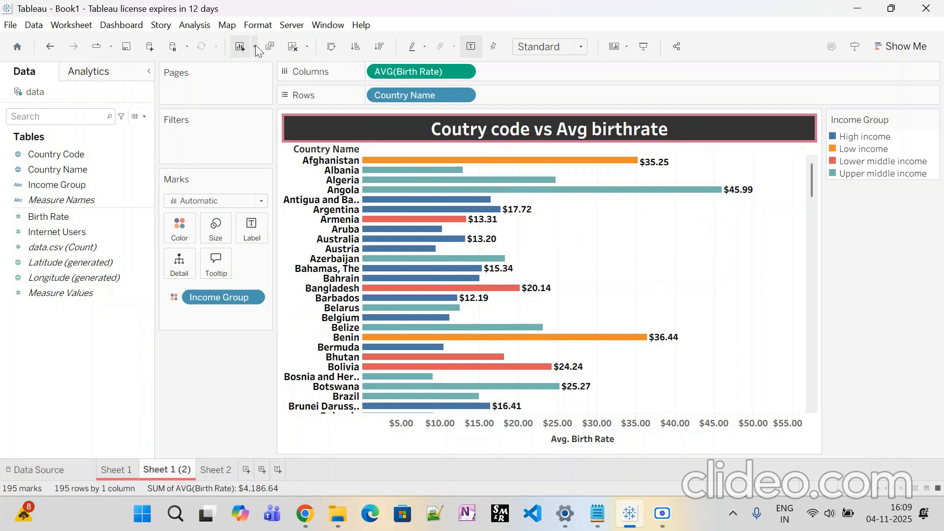
click(332, 47)
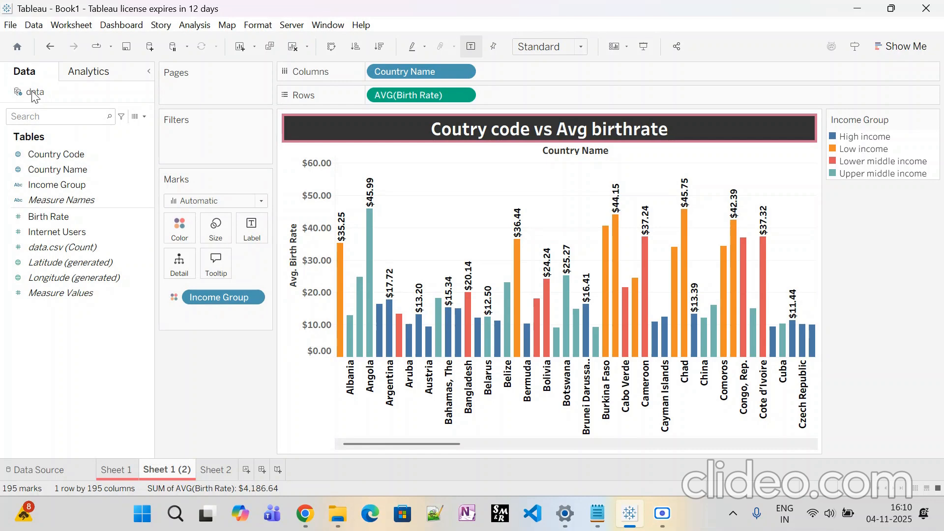
click(219, 470)
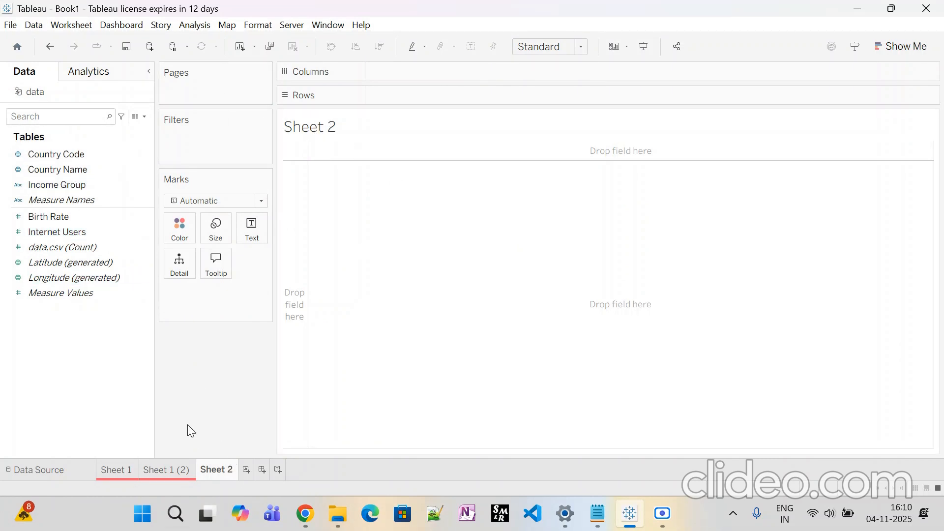
right_click(215, 471)
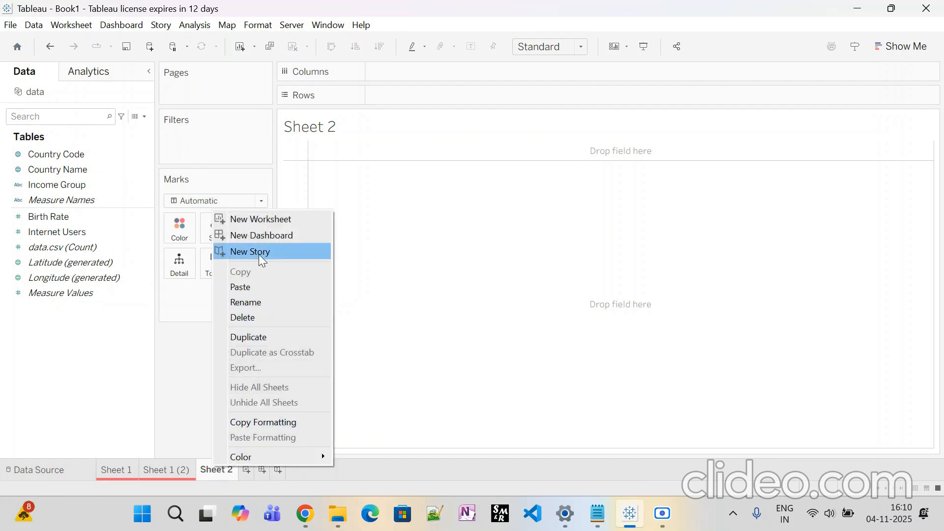
click(167, 392)
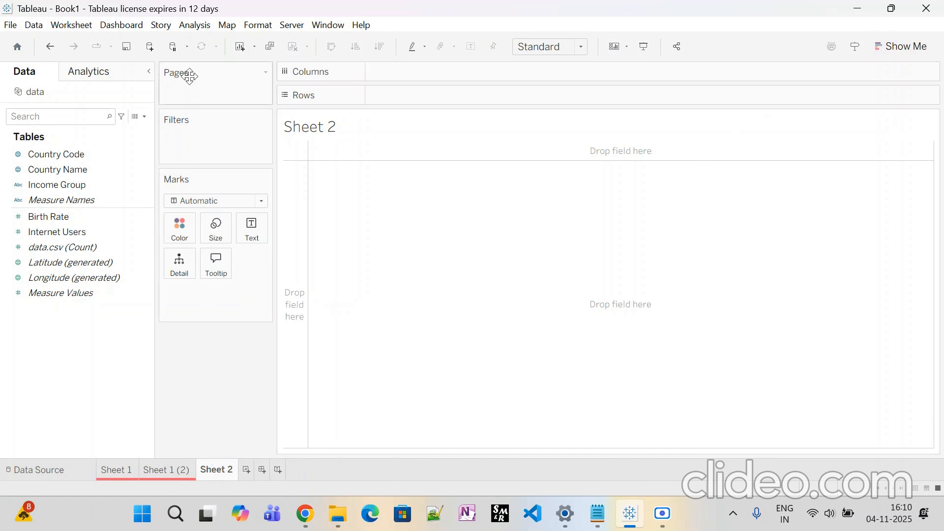
click(167, 470)
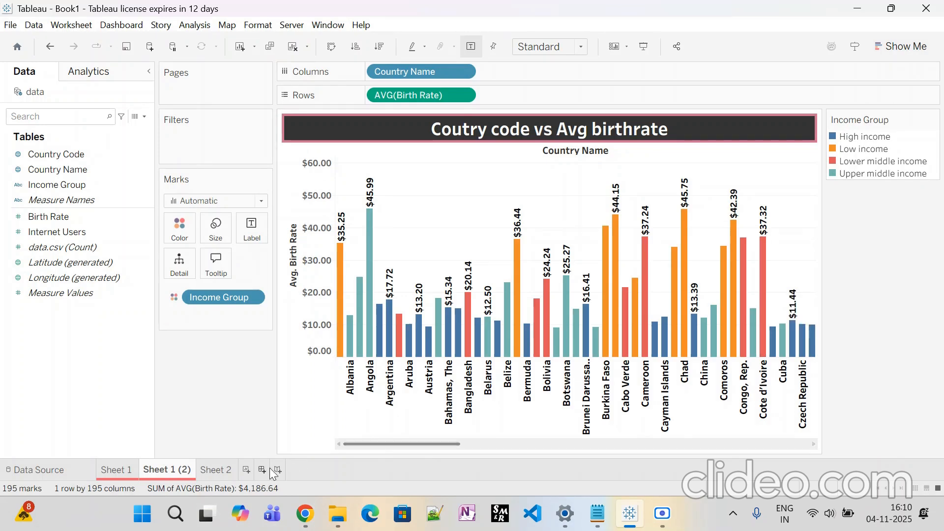
click(208, 471)
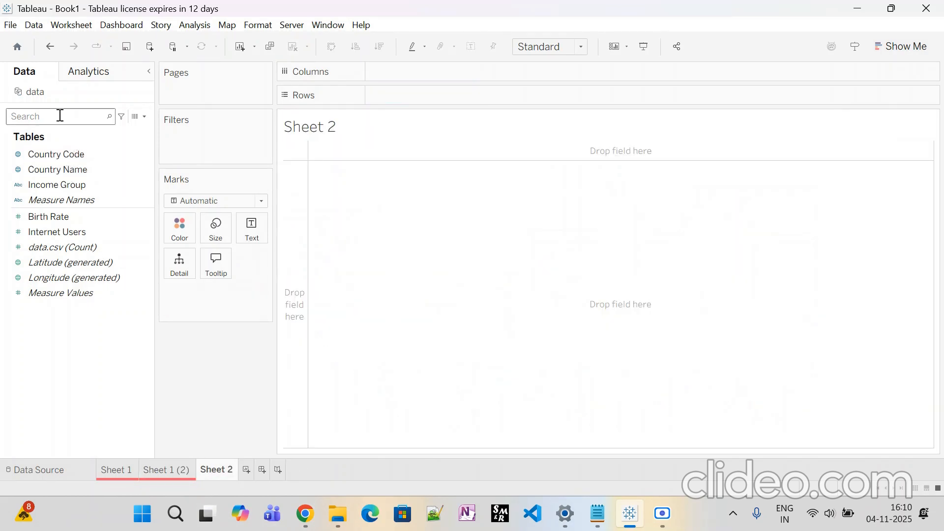
Add a second data source to the workbook from the text file data in the Downloads folder.
click(11, 25)
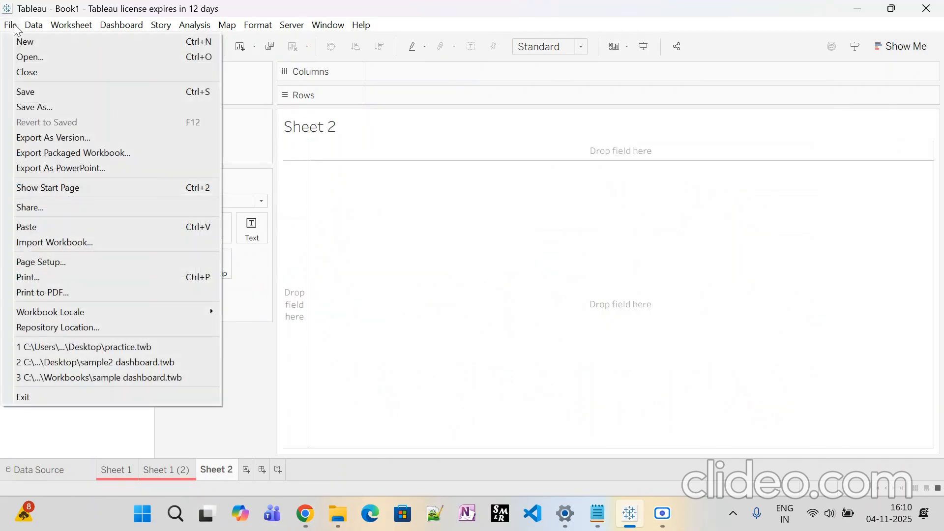
mouse_move(34, 26)
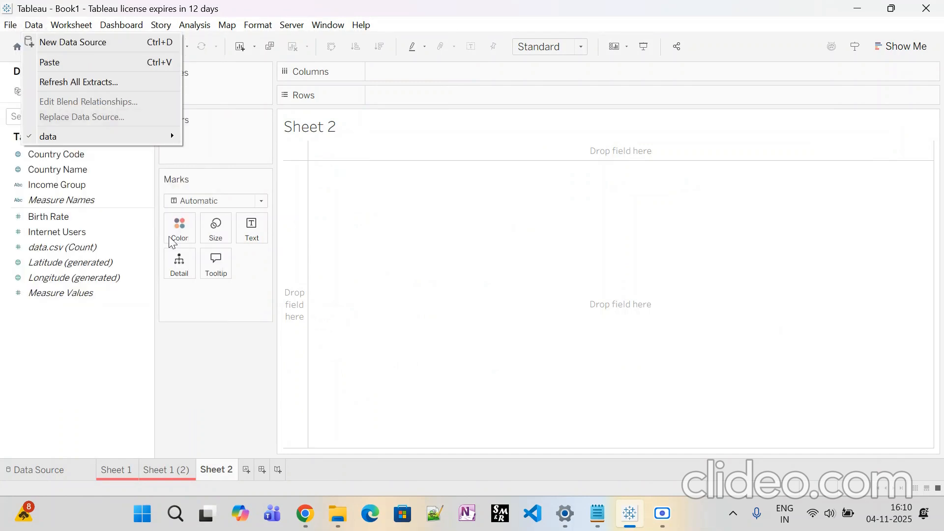
click(85, 40)
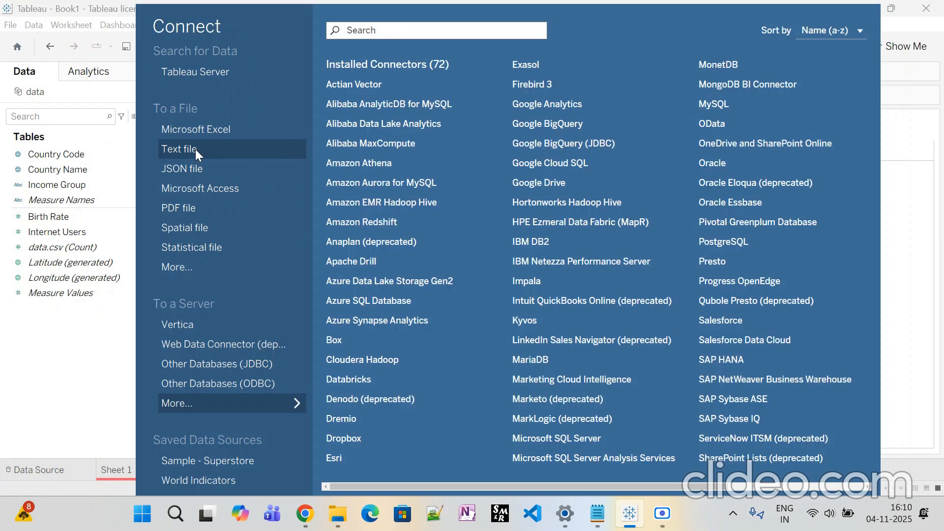
click(195, 148)
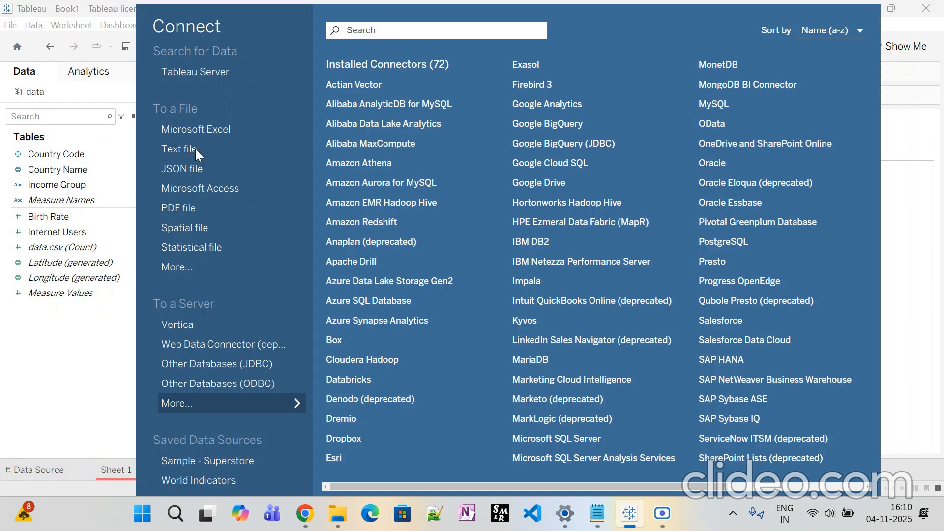
click(204, 174)
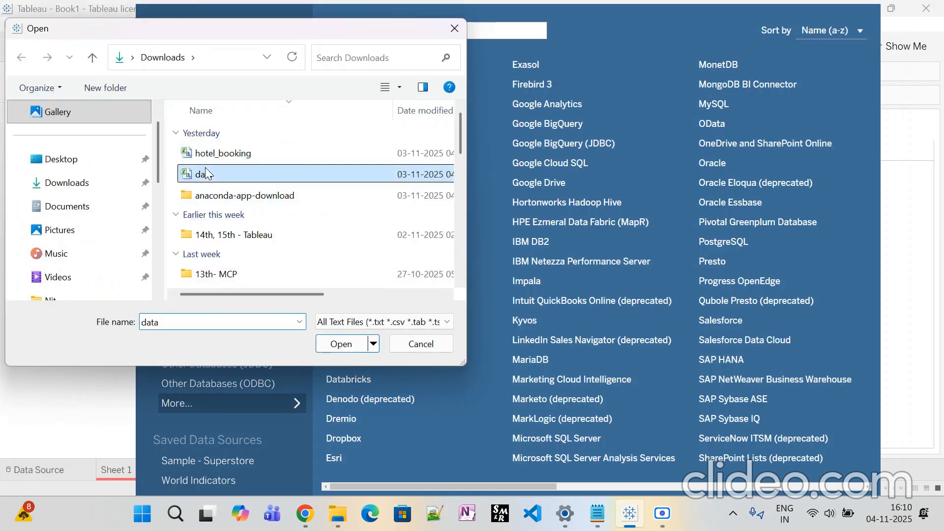
click(348, 339)
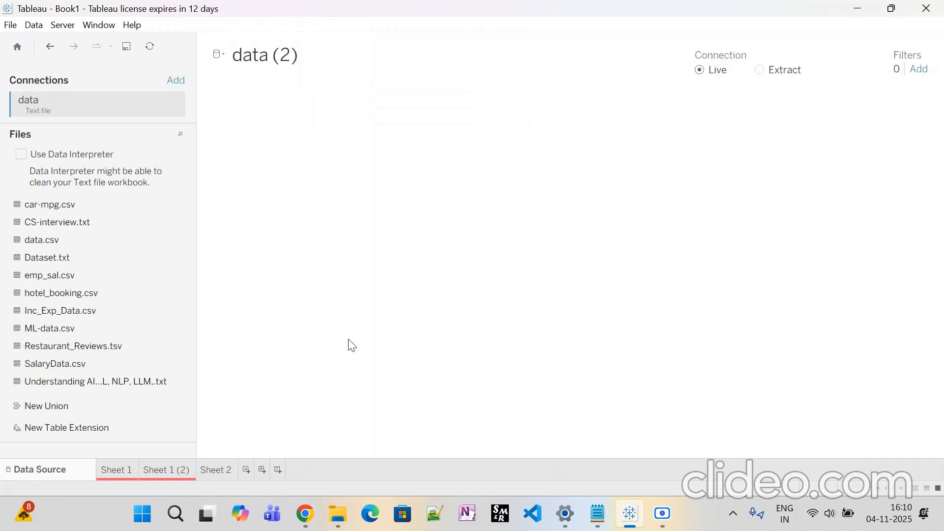
Switch the new data source's connection to Extract, saving it as data (2), and display the Show Me chart types on Sheet 2.
click(759, 69)
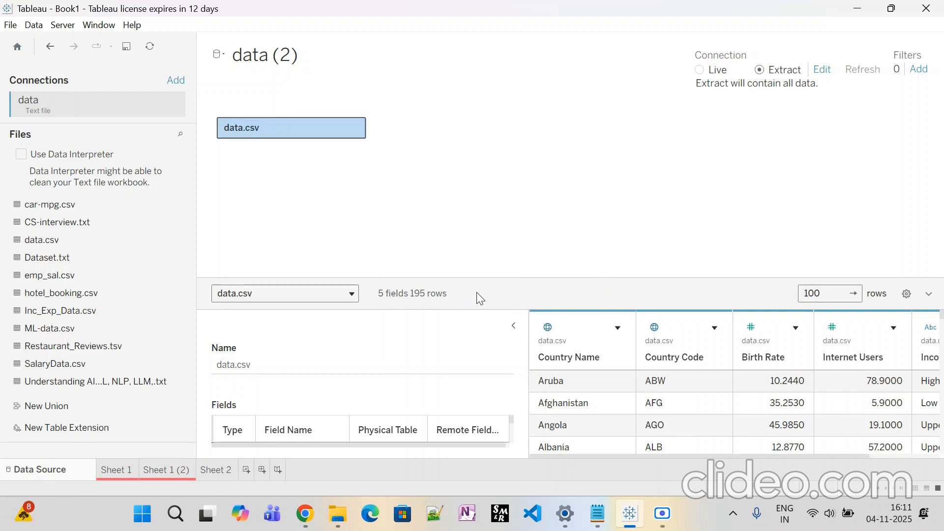
click(220, 472)
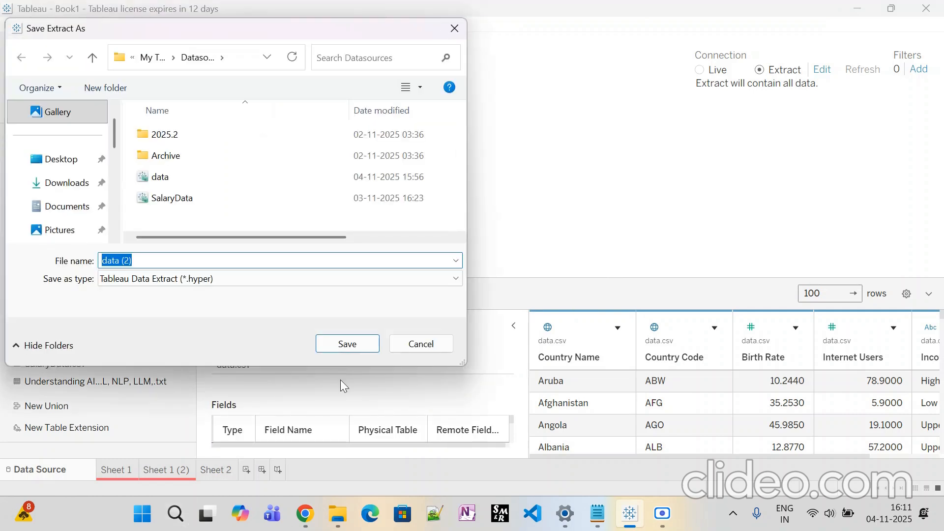
click(356, 343)
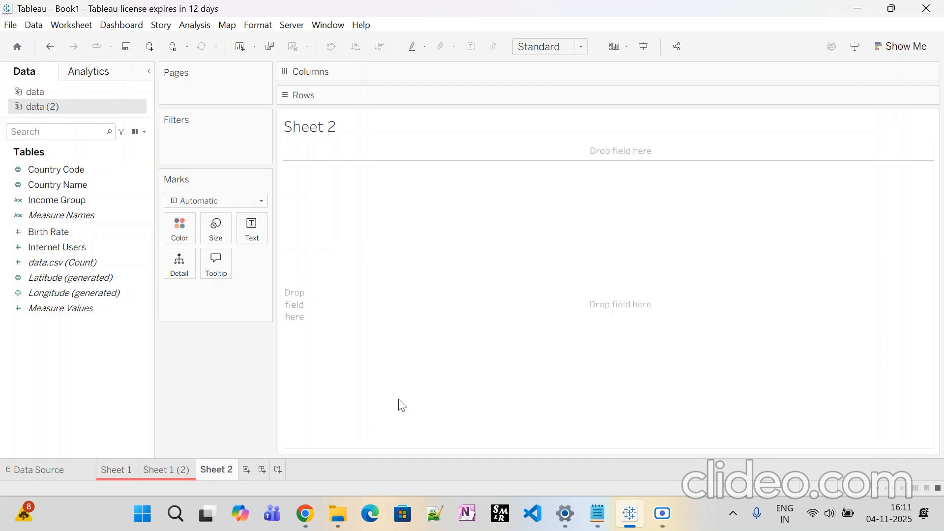
click(150, 168)
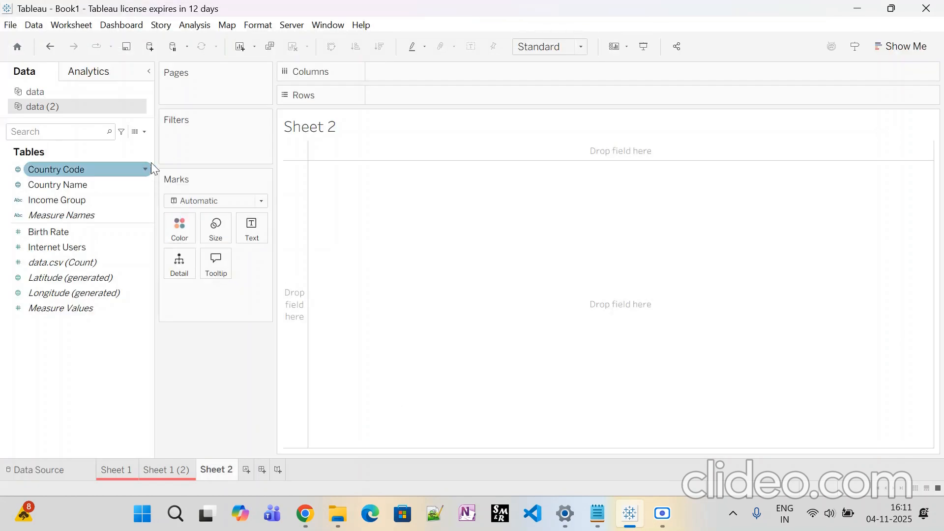
click(883, 49)
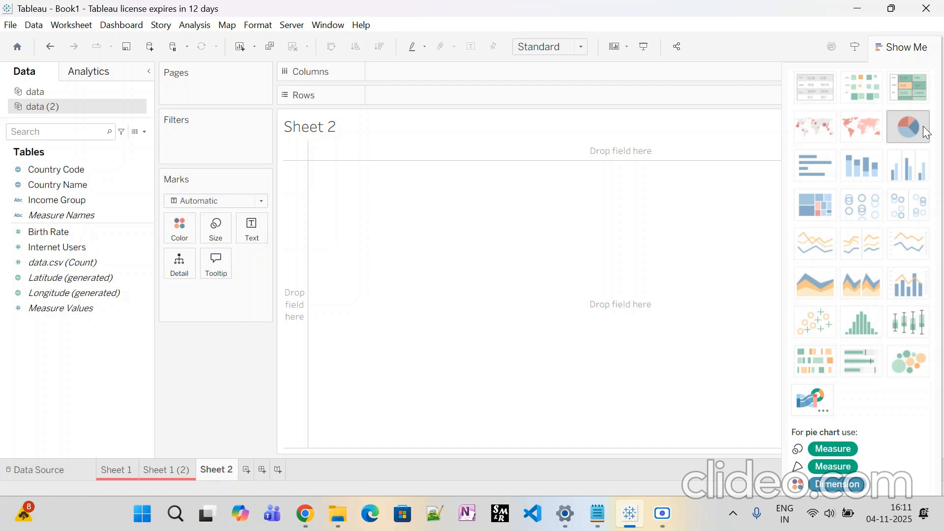
Rename the Sheet 1 worksheet as "Country code avg birthrate".
click(124, 476)
right_click(124, 473)
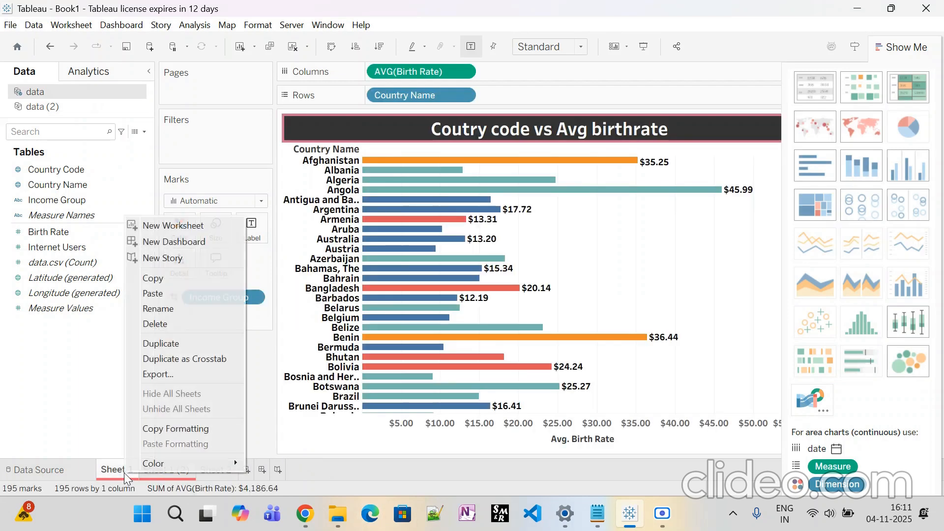
click(173, 312)
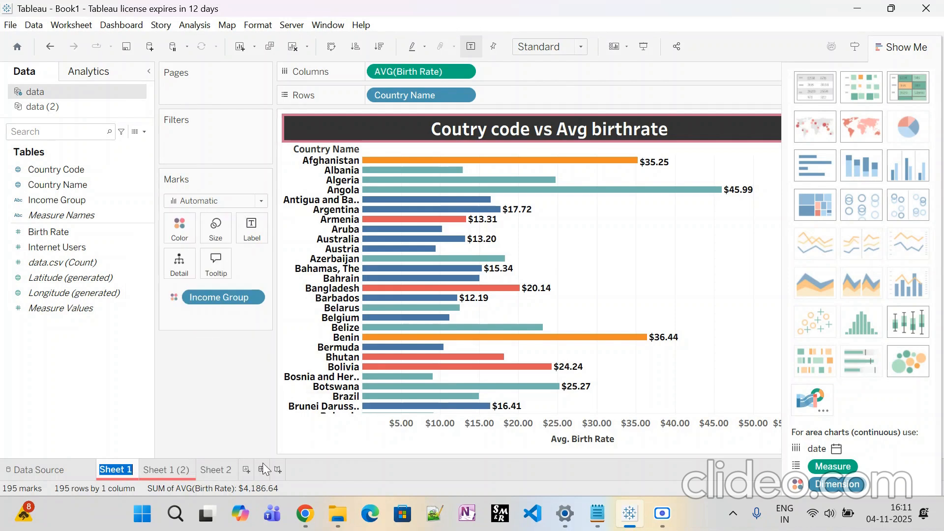
text(Count)
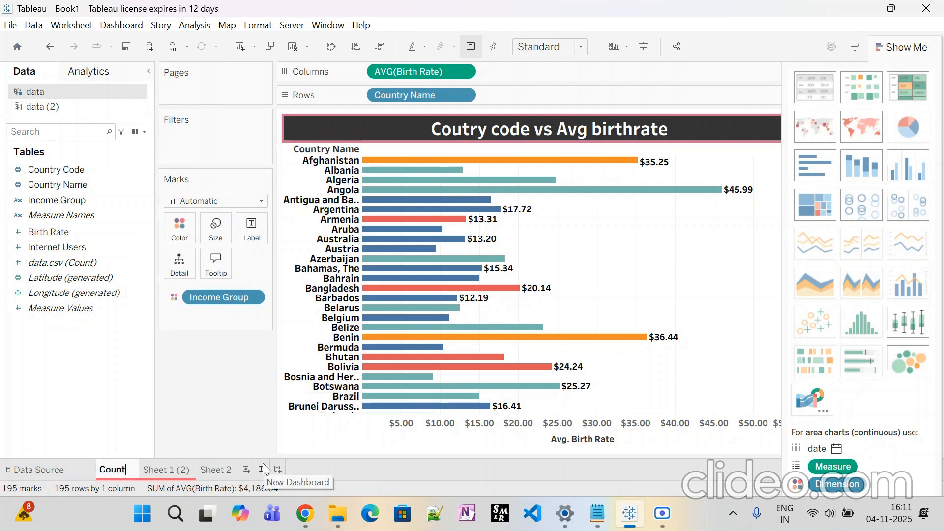
text(ry code )
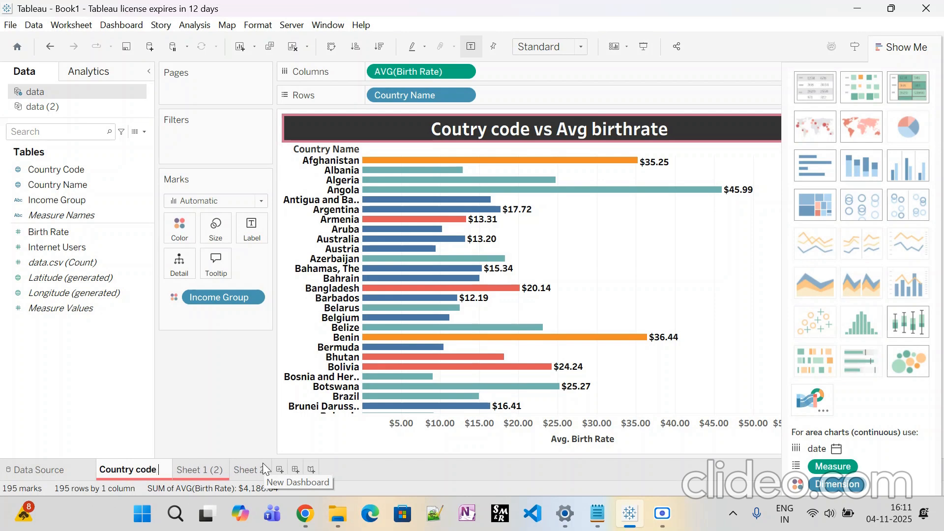
text(avg bi)
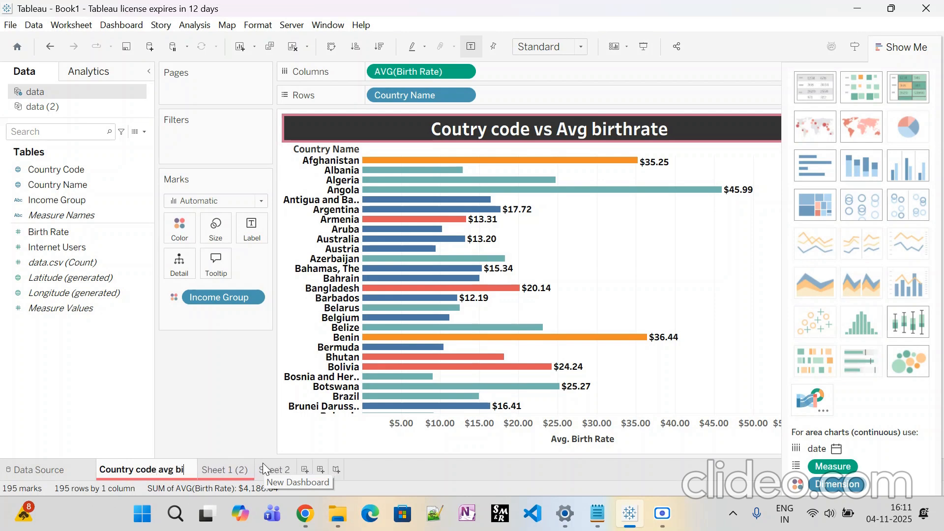
text(rth)
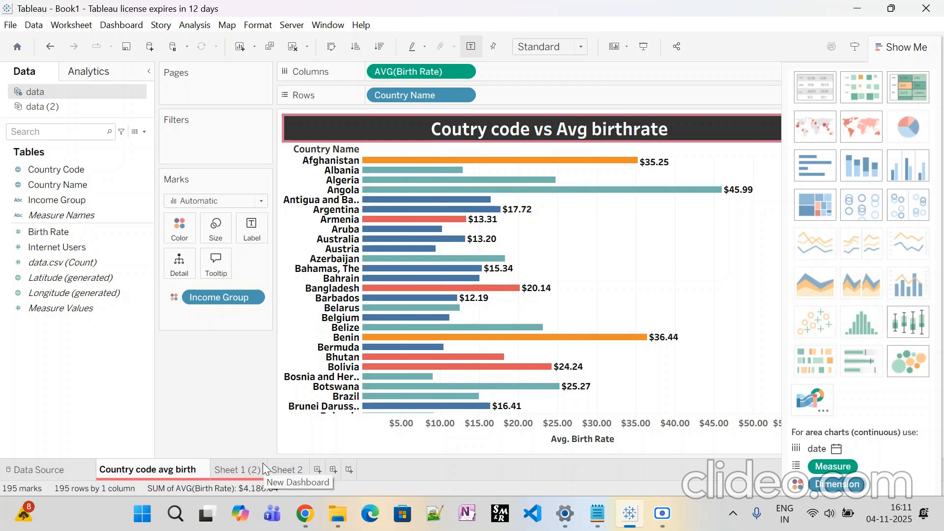
text(rate)
key(Return)
Rename the duplicated worksheet Sheet 1 (2) as "Country vs Income Group".
click(242, 471)
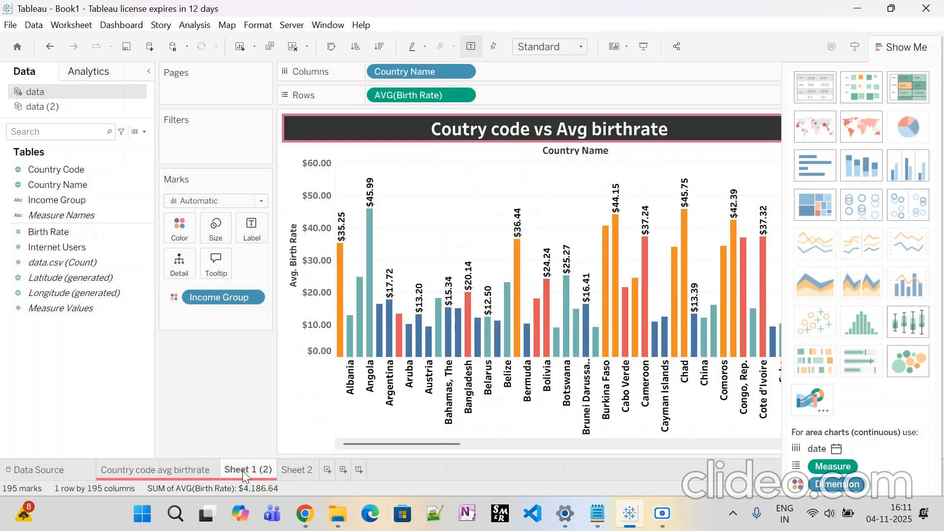
right_click(243, 470)
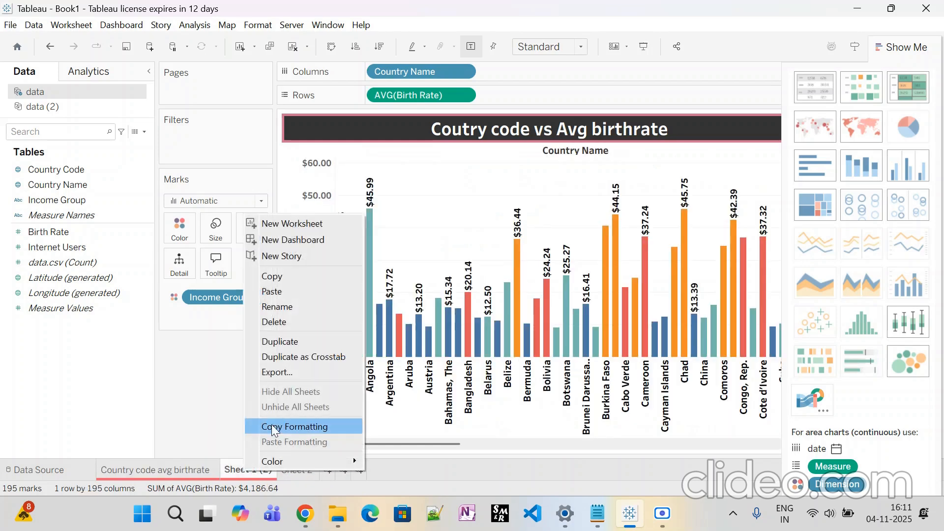
click(282, 309)
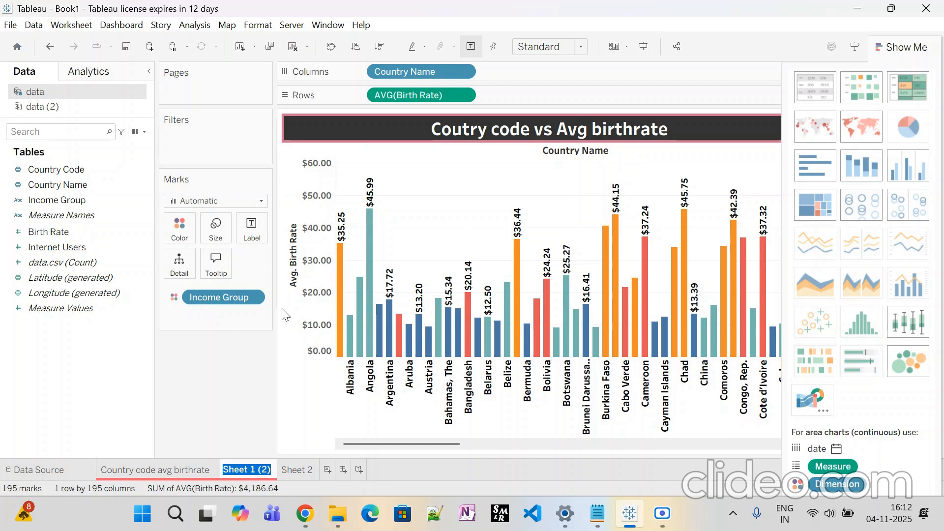
text(Avg Interne)
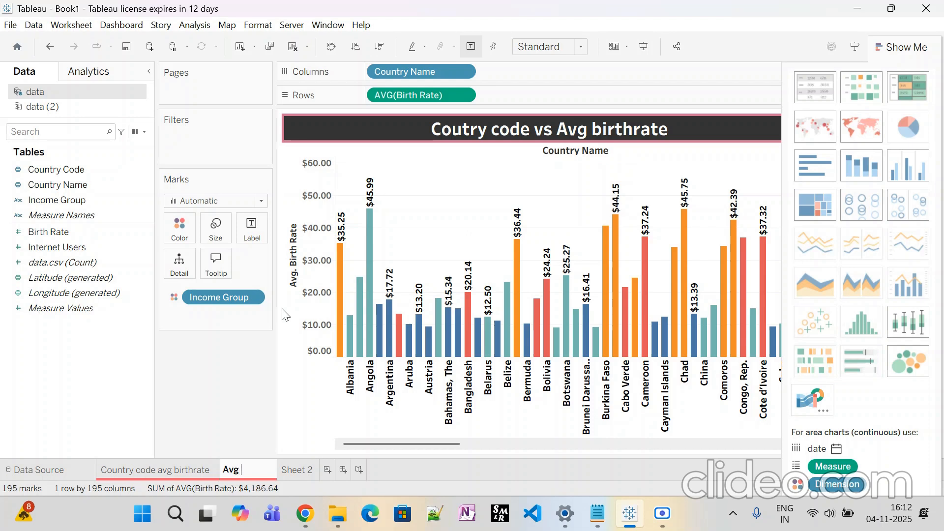
text(t users)
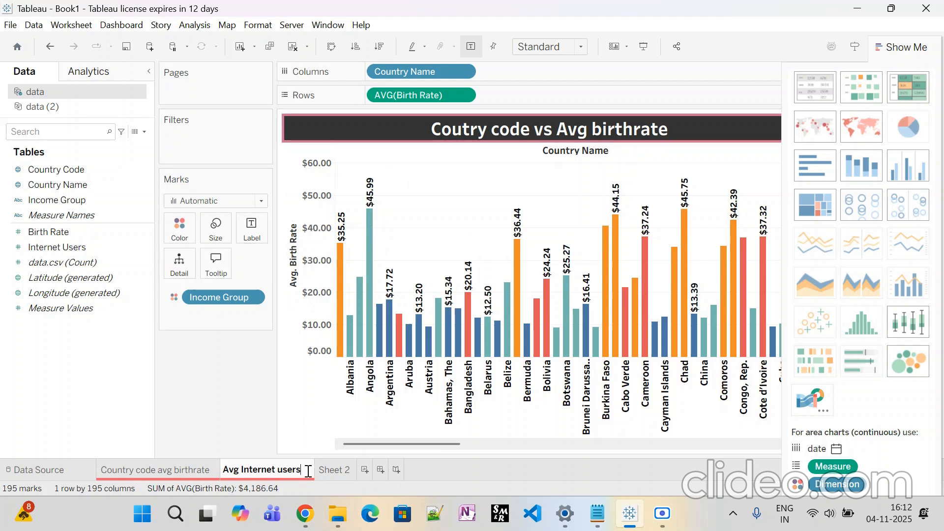
drag(308, 471, 240, 460)
text(In)
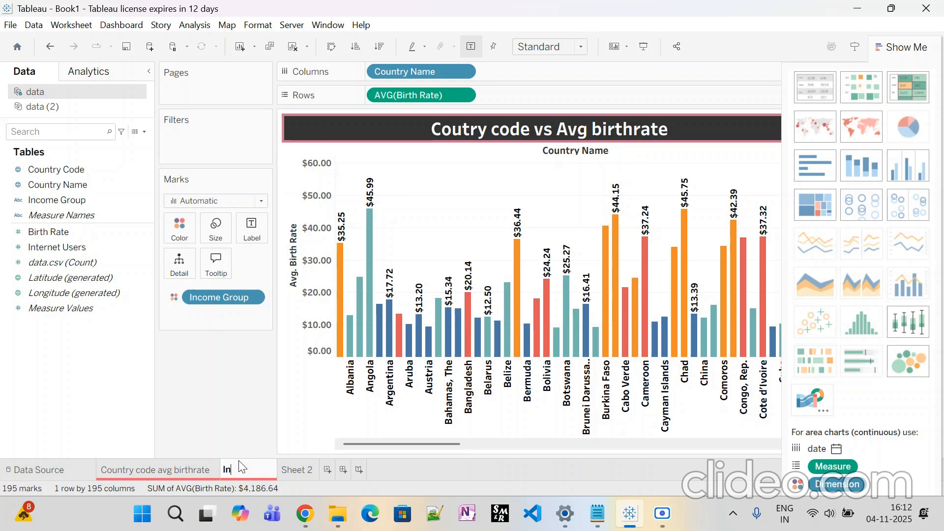
text(come Group)
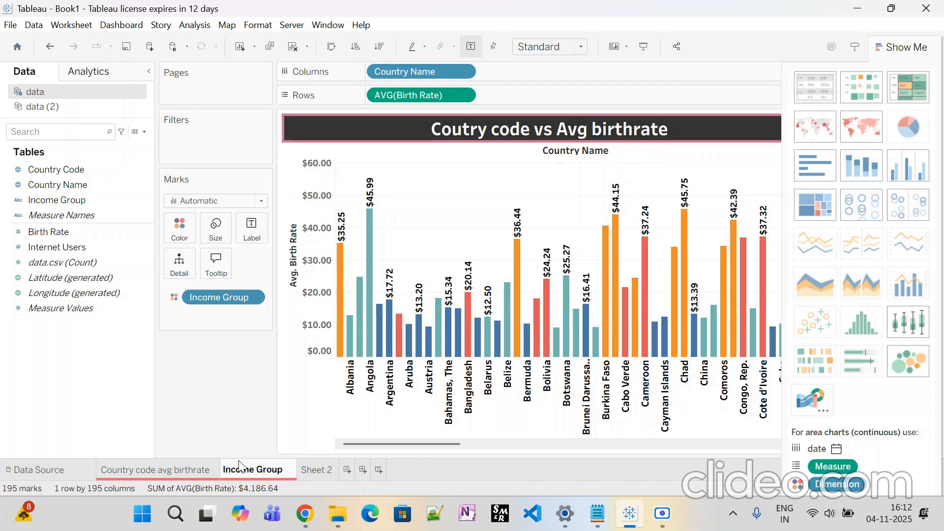
key(Return)
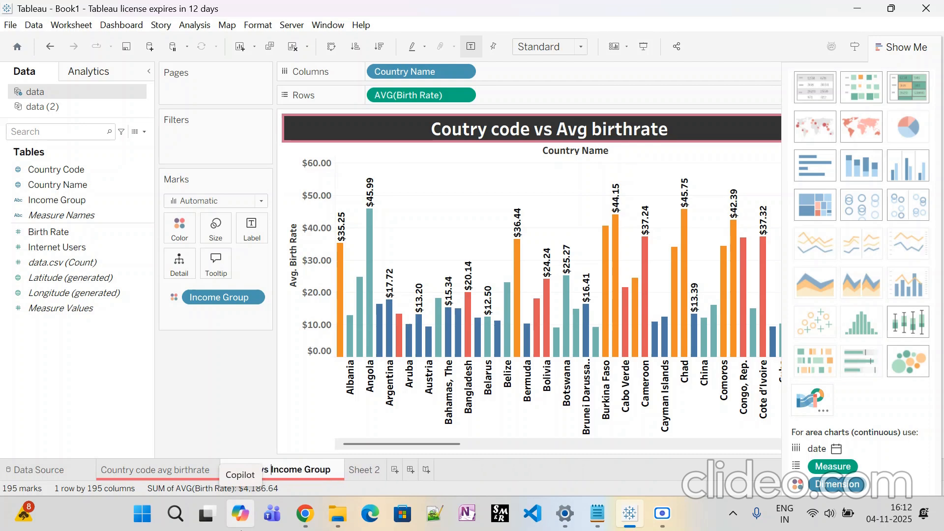
Build a horizontal bar chart on Sheet 2 with Country Code as rows and Internet Users as columns.
click(355, 470)
mouse_move(367, 470)
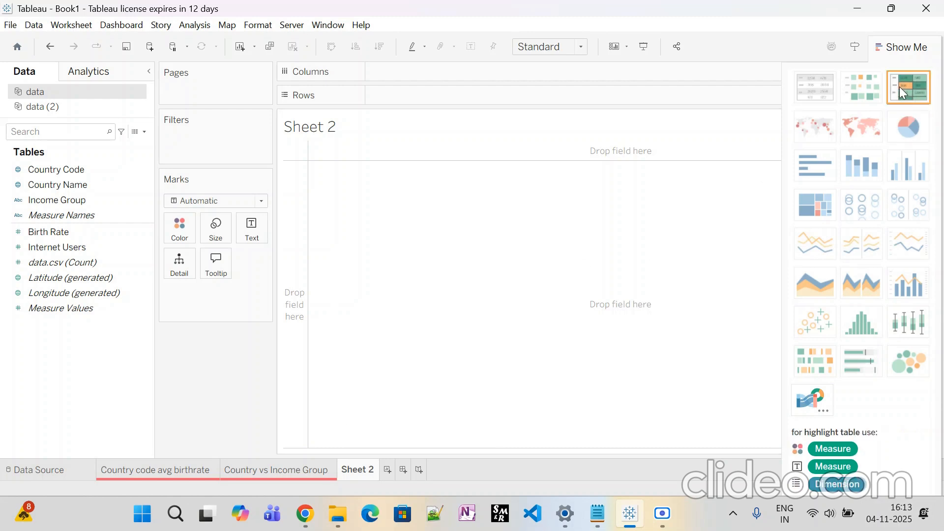
click(86, 264)
click(60, 248)
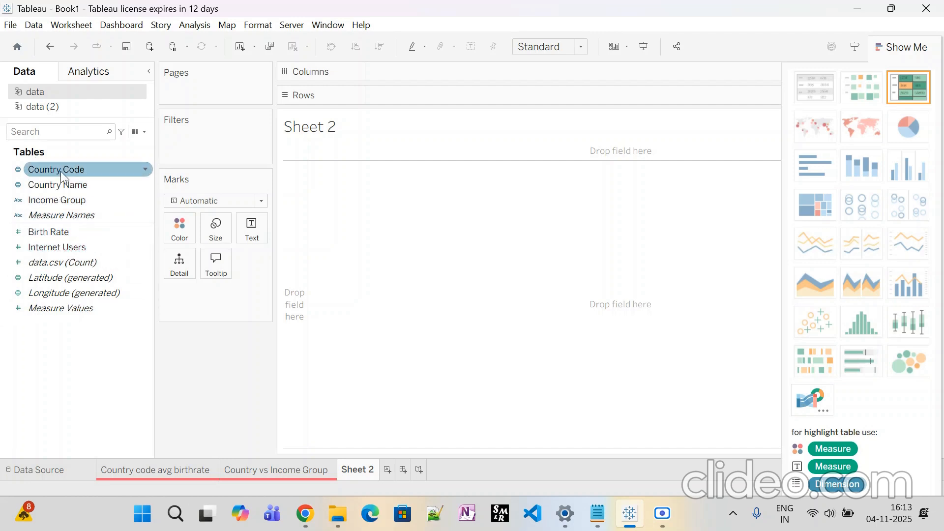
mouse_move(60, 171)
mouse_down()
mouse_move(434, 124)
mouse_move(429, 96)
mouse_up()
click(45, 202)
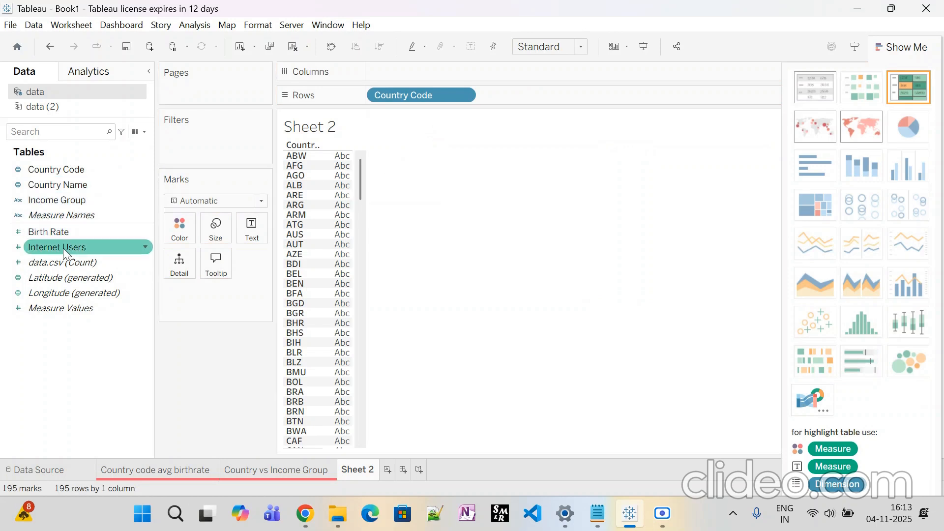
mouse_move(63, 247)
mouse_down()
mouse_move(549, 102)
mouse_move(461, 76)
mouse_up()
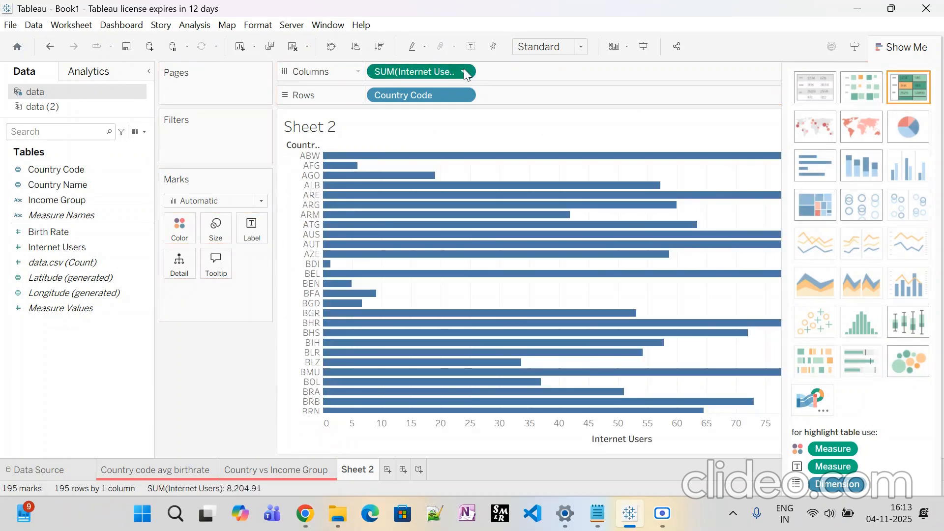
Set the aggregation of Internet Users in the columns to Average.
click(463, 72)
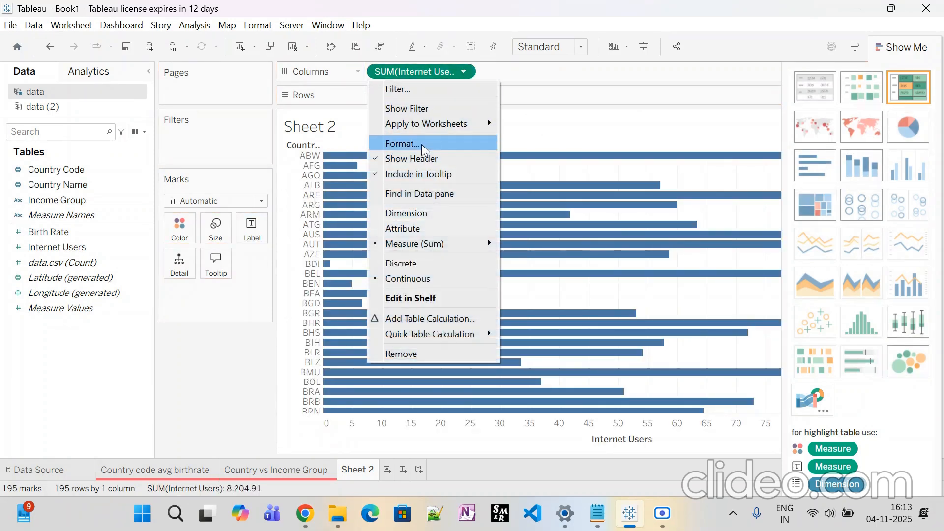
mouse_move(482, 245)
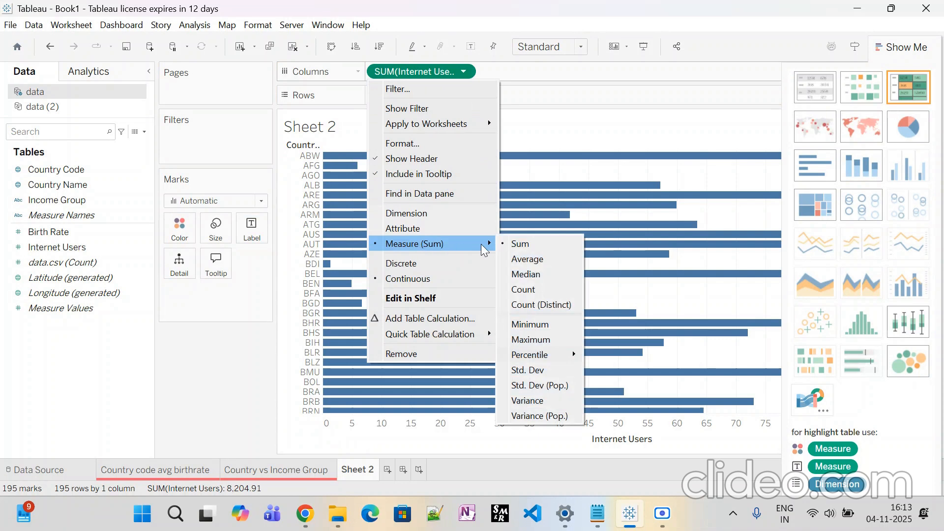
click(513, 257)
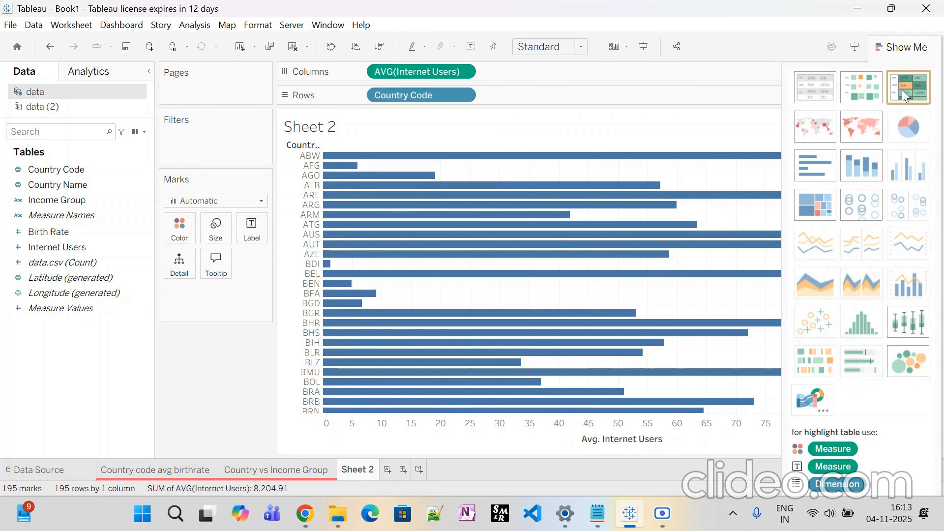
Try showing average internet users by country code as a heat map and as a filled map.
click(857, 89)
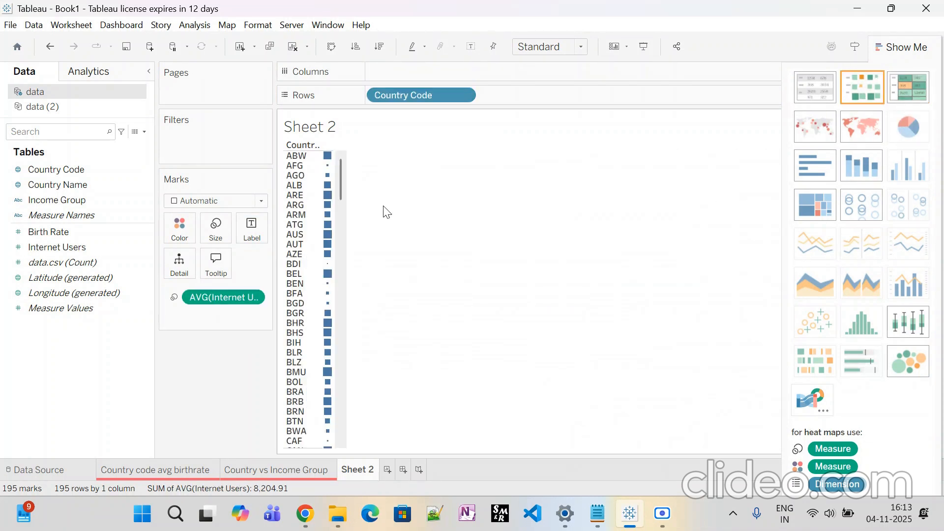
scroll(338, 289, down, 4)
scroll(338, 294, down, 4)
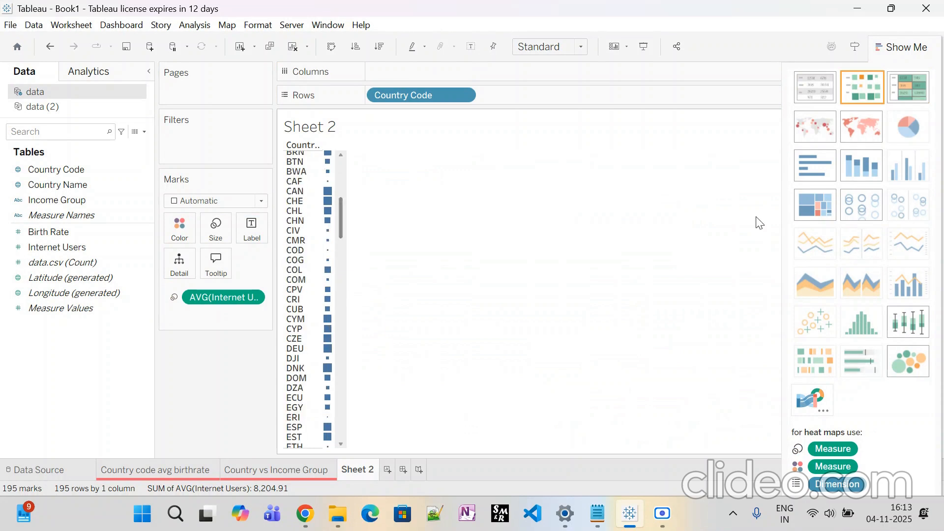
click(869, 131)
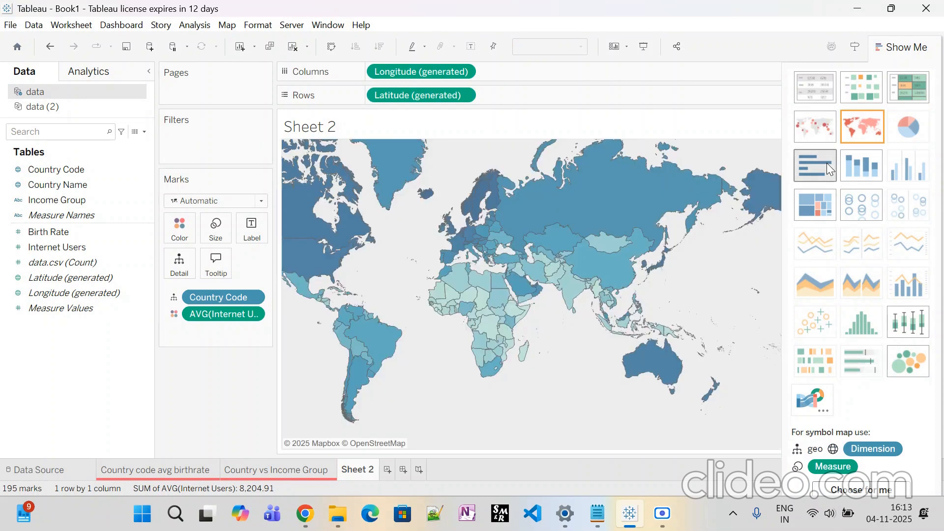
Try the horizontal bars and stacked bars chart types, and check the requirements for side-by-side bars, continuous lines and dual combination.
click(827, 163)
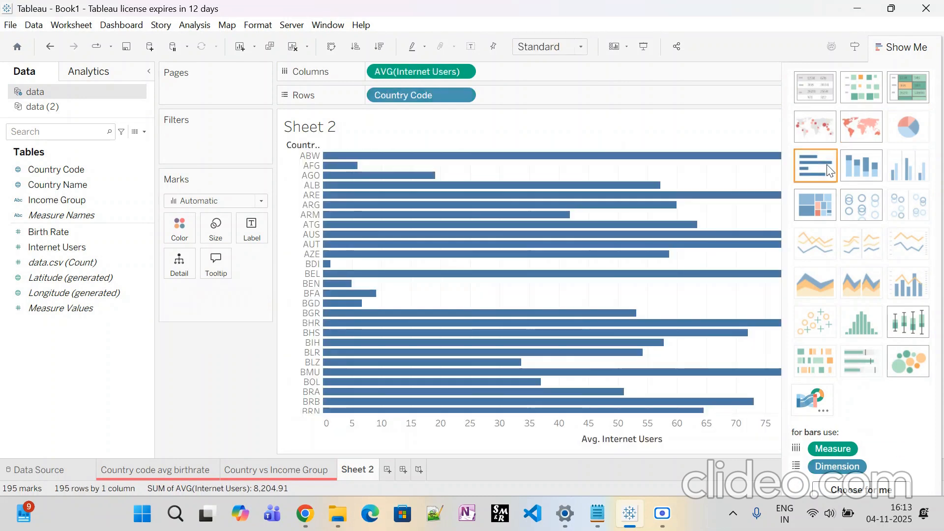
click(857, 165)
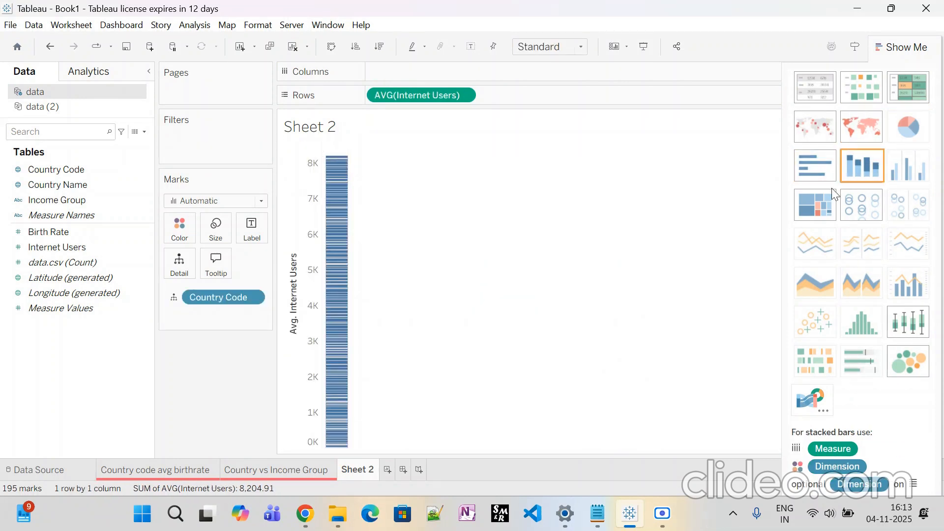
click(924, 179)
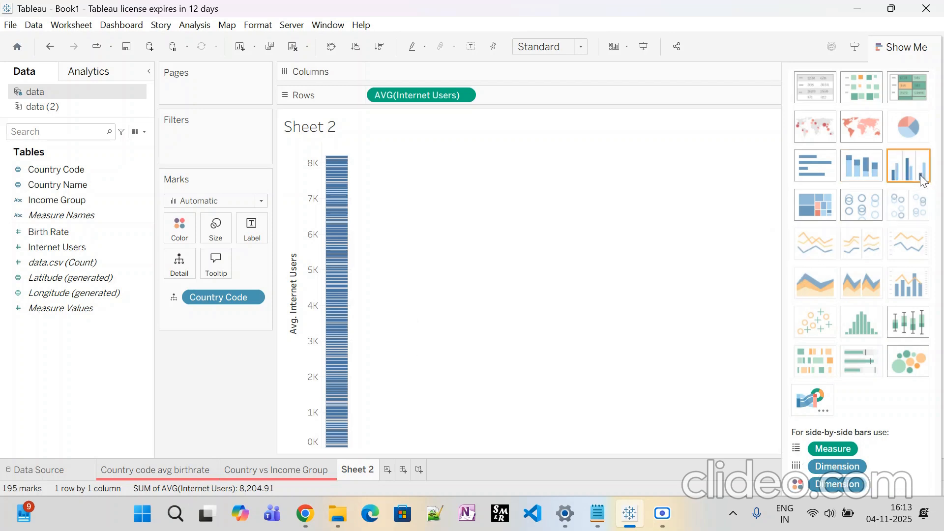
click(824, 283)
click(818, 243)
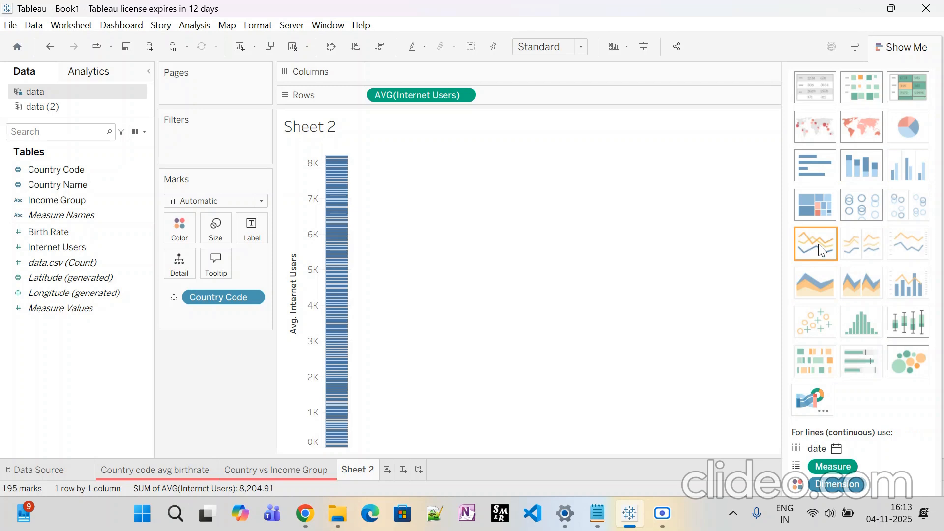
click(915, 292)
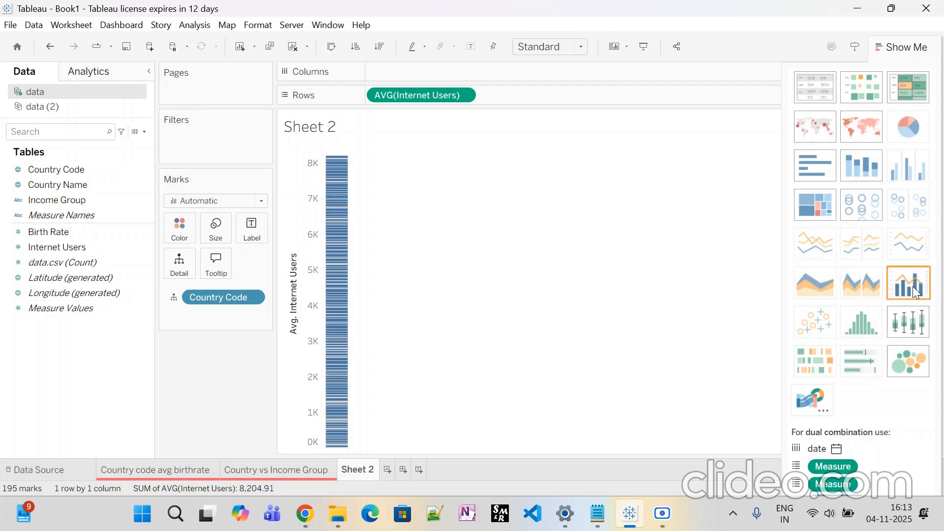
Try the box-and-whisker plot and convert the chart to packed bubbles.
click(913, 321)
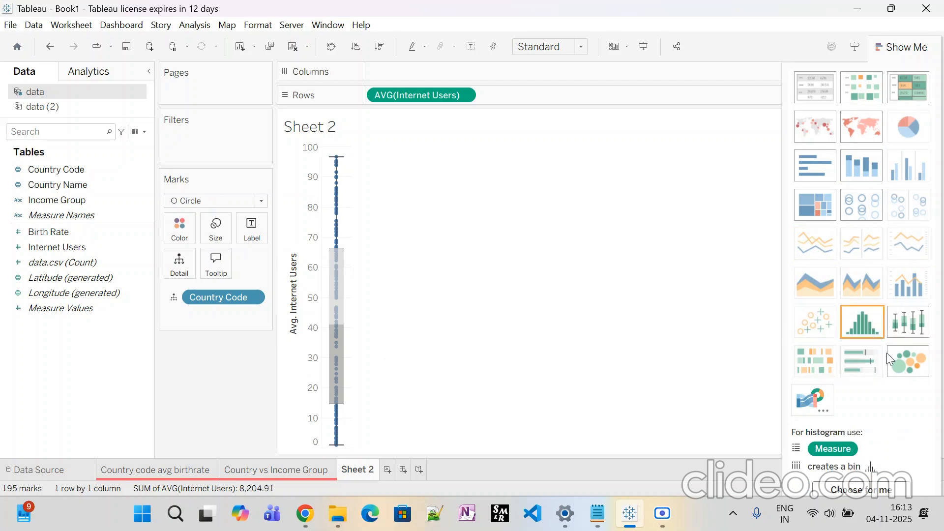
click(915, 364)
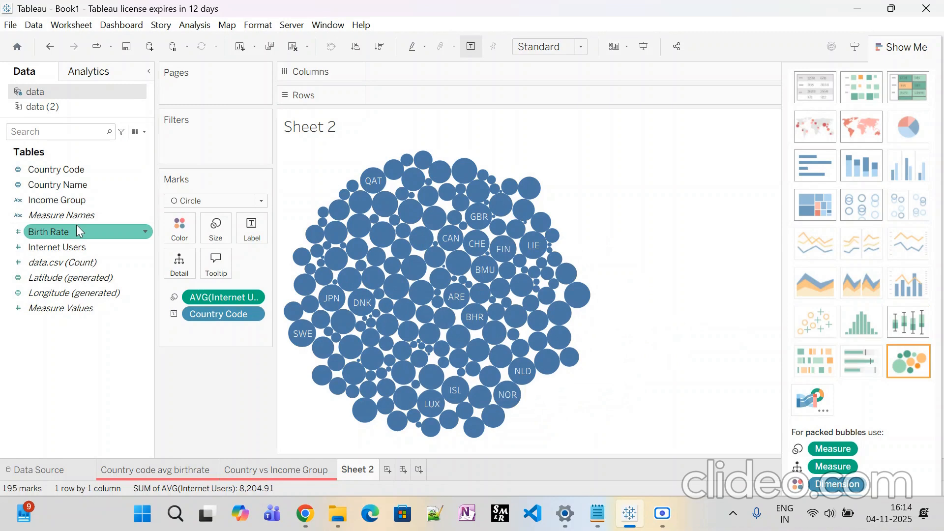
Add an Income Group filter to Sheet 2 with all four income levels selected.
drag(83, 200, 202, 143)
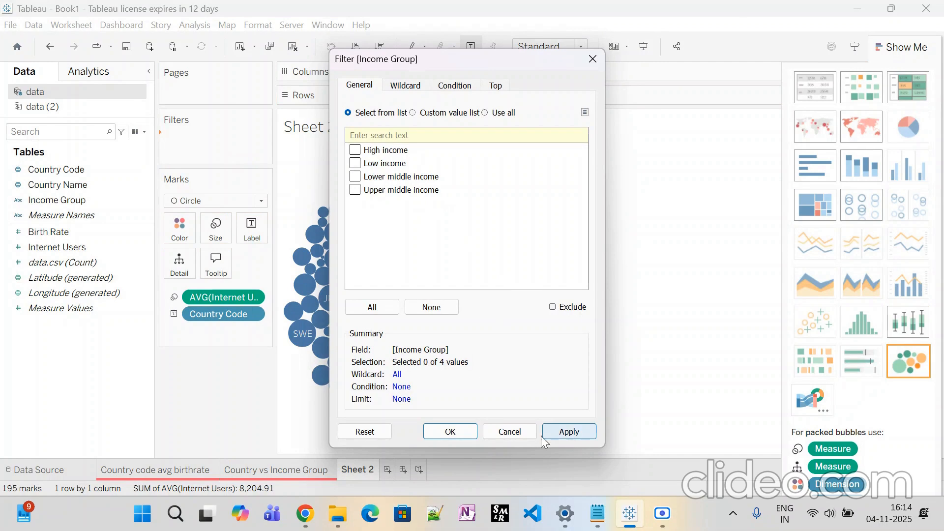
click(354, 149)
click(376, 310)
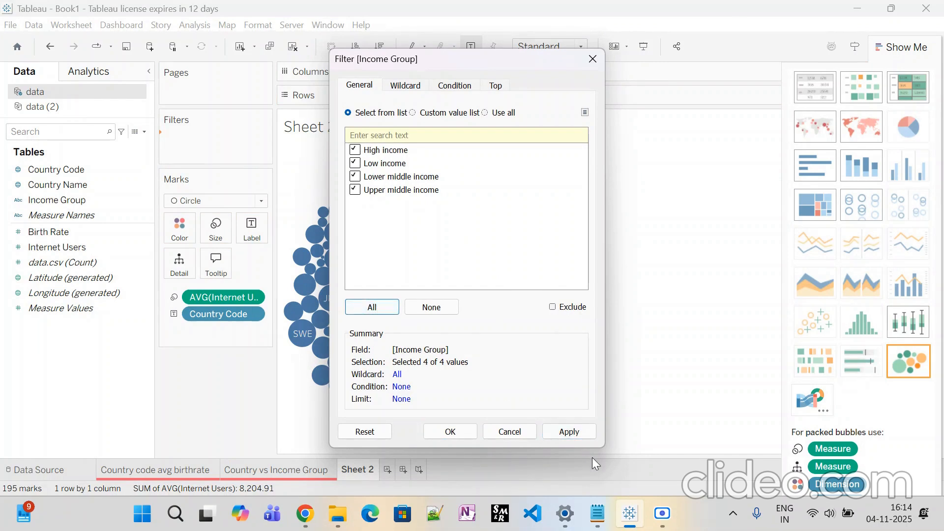
click(576, 434)
click(455, 433)
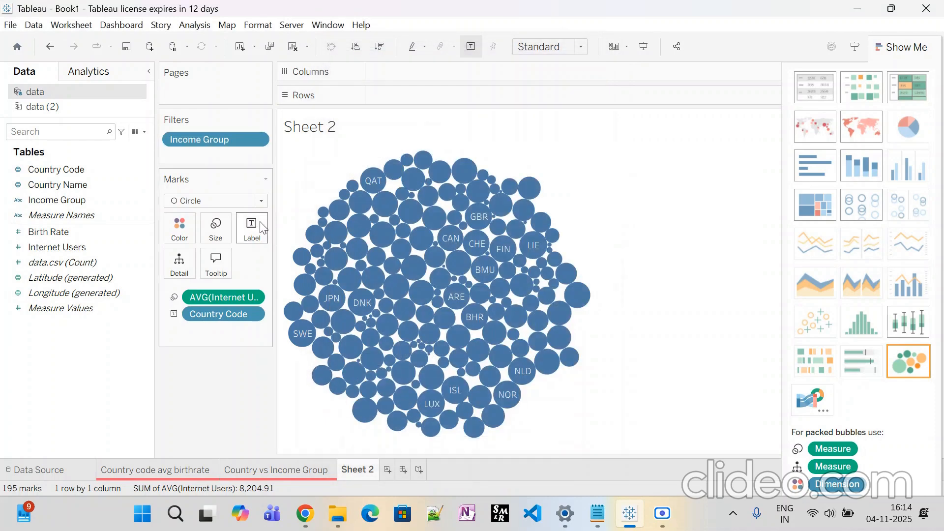
Move Income Group from the filters to the bubble color and fit the chart to Entire View.
drag(199, 139, 180, 227)
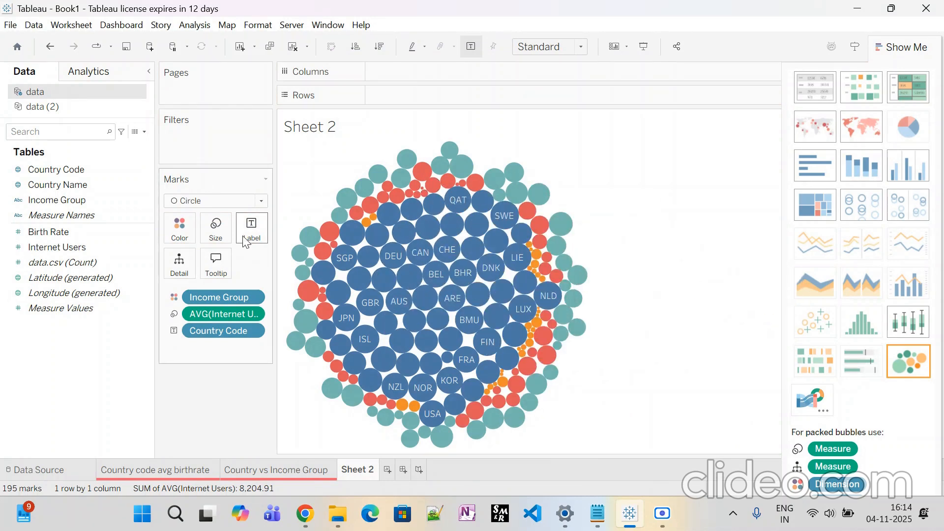
click(580, 47)
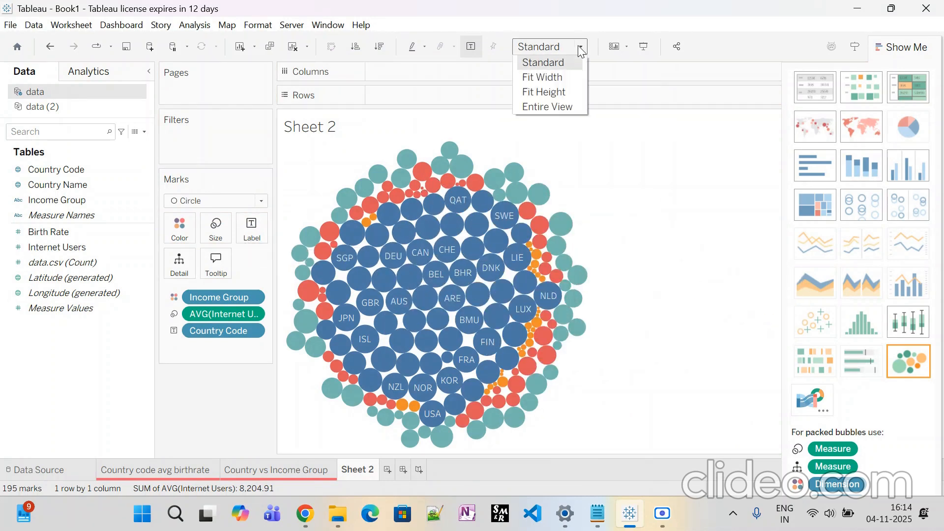
click(548, 107)
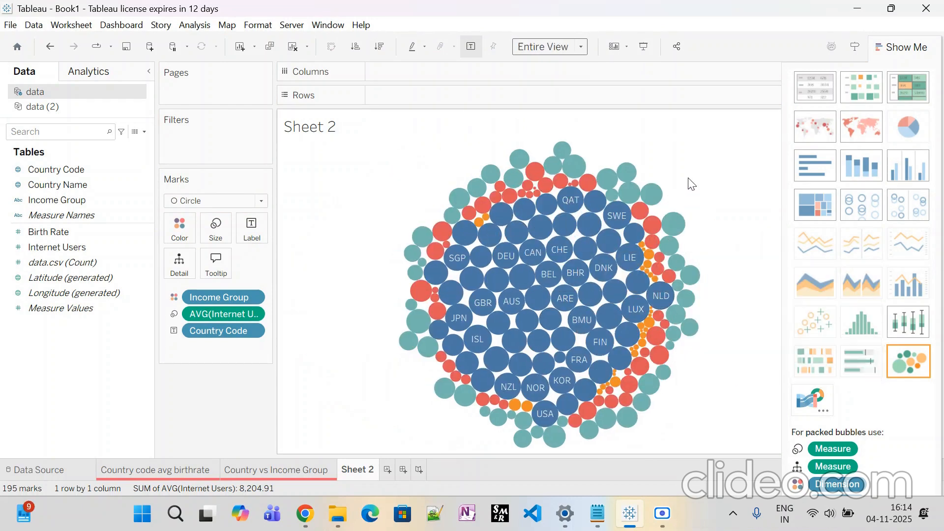
Convert the bubble chart to a highlight table by Income Group and Country Code and look through its rows.
click(910, 90)
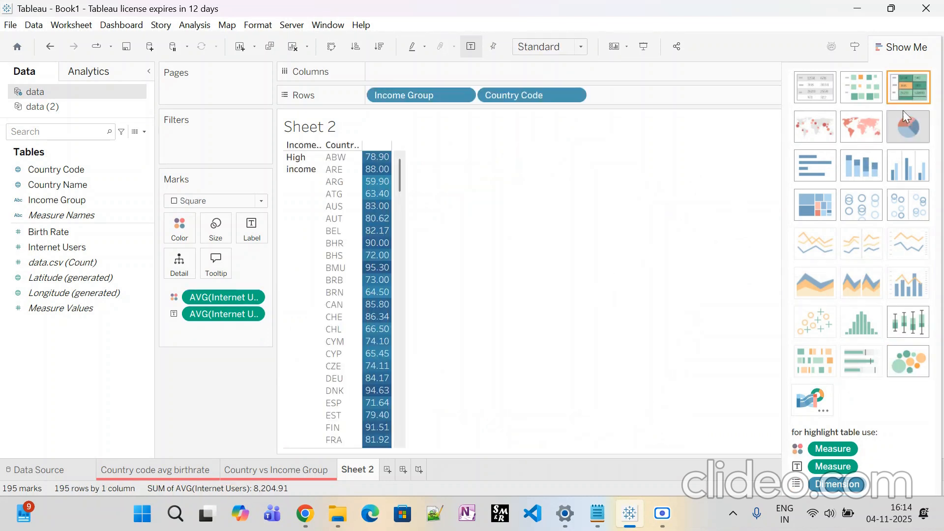
scroll(504, 348, down, 5)
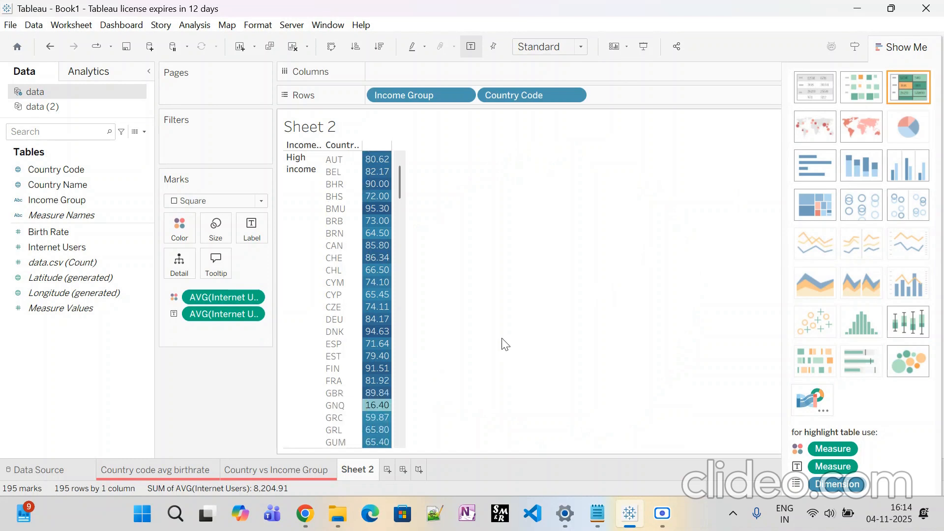
scroll(506, 204, up, 2)
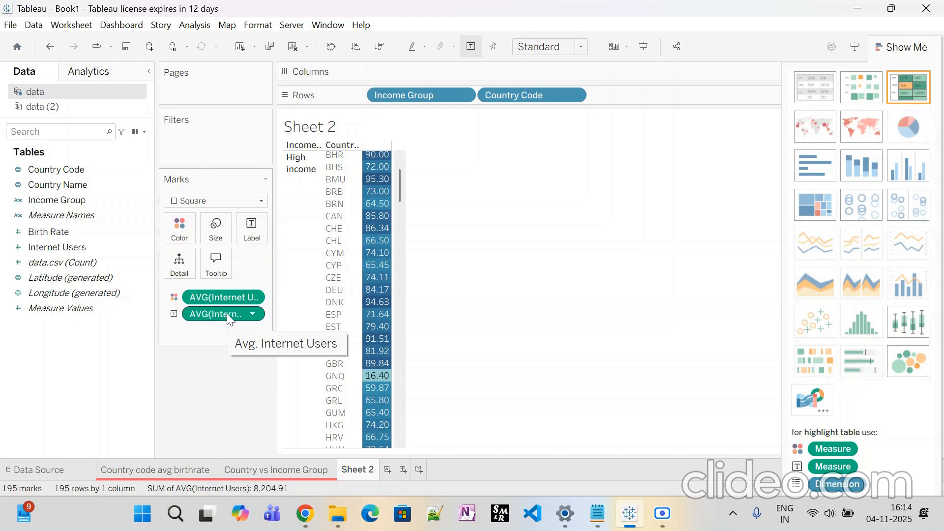
Add Internet Users to the columns as an average and remove Income Group from the rows.
drag(72, 248, 418, 75)
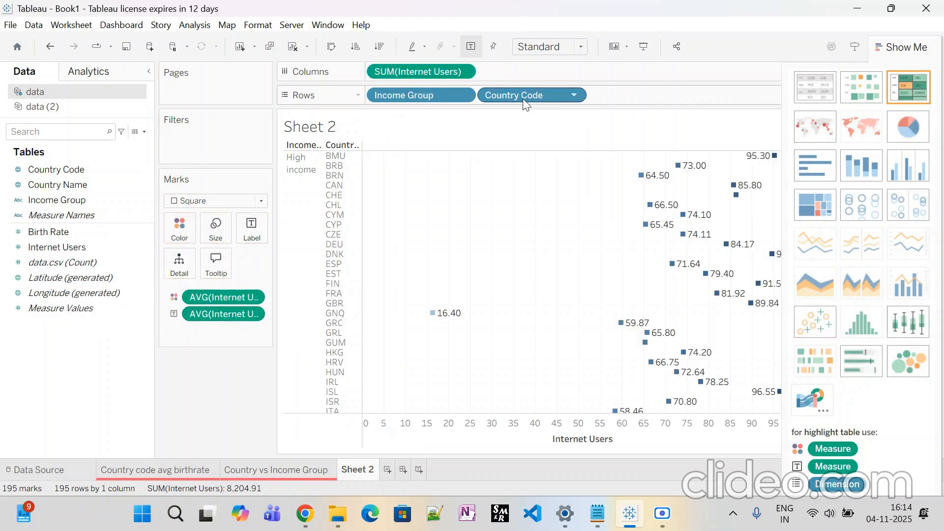
click(461, 93)
click(396, 378)
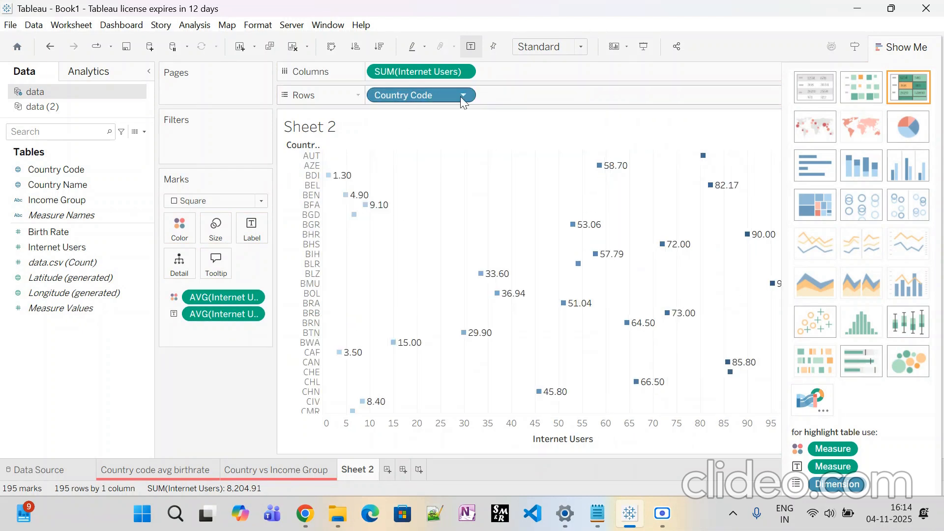
click(463, 73)
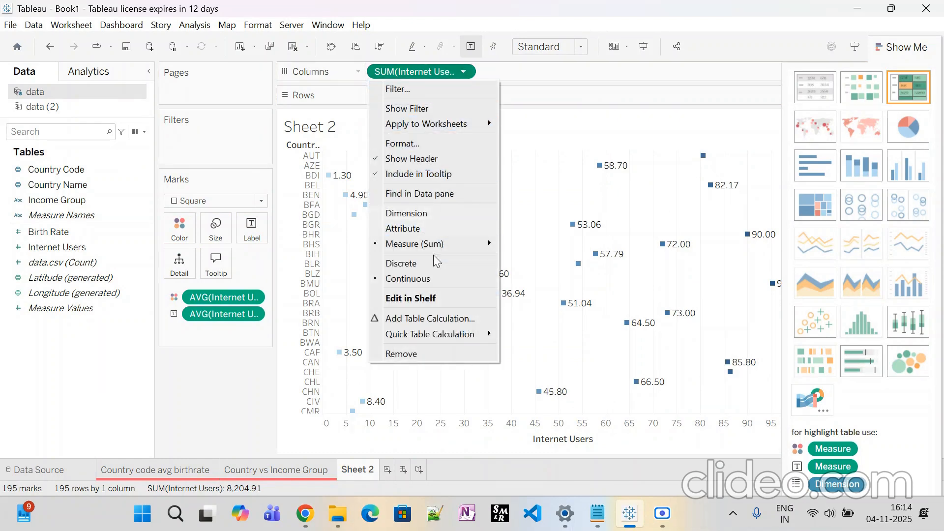
click(516, 259)
scroll(315, 347, down, 3)
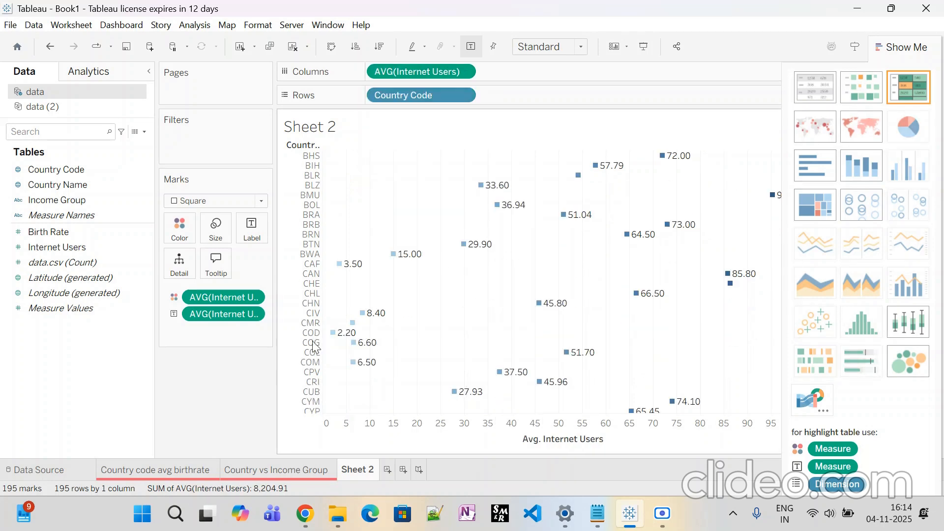
Remove the average Internet Users fields from the marks' label and color.
click(258, 312)
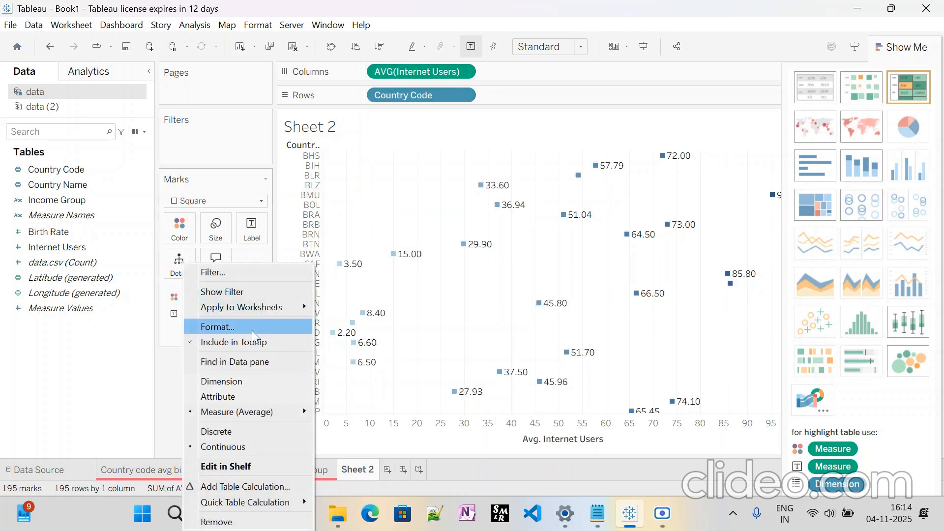
click(229, 522)
click(258, 296)
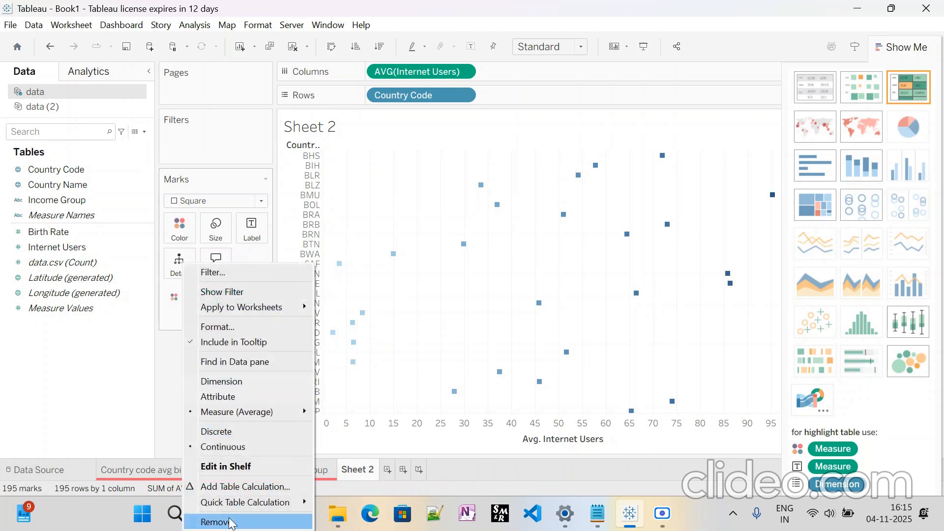
click(230, 521)
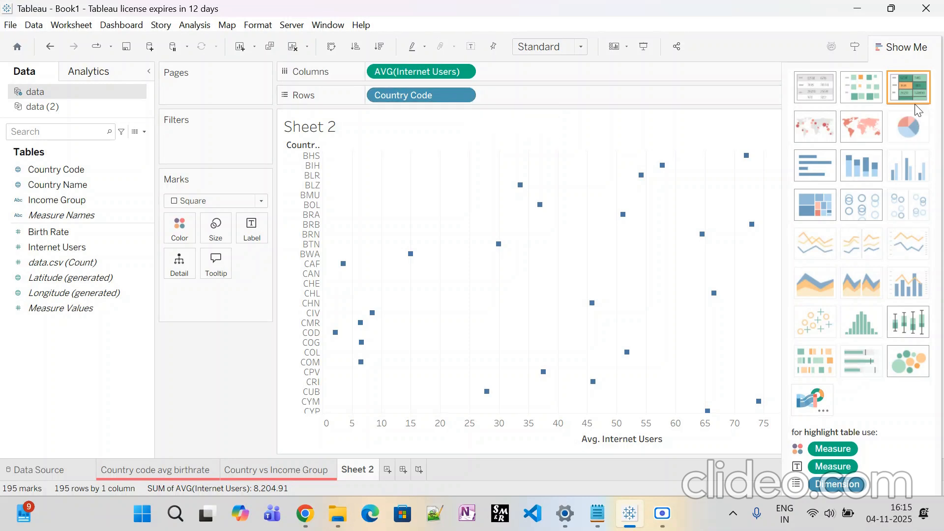
Convert the cleaned-up Country Code chart to a heat map and from that to a filled map.
click(869, 94)
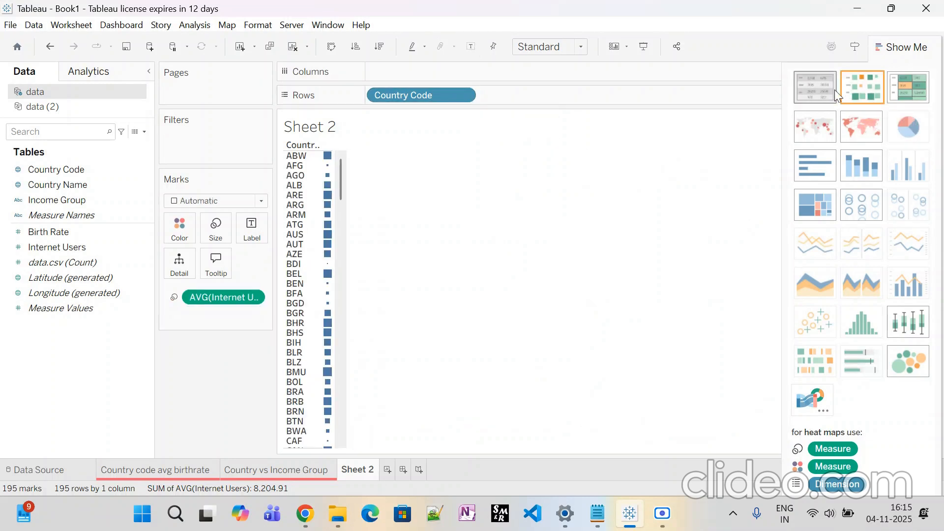
click(852, 126)
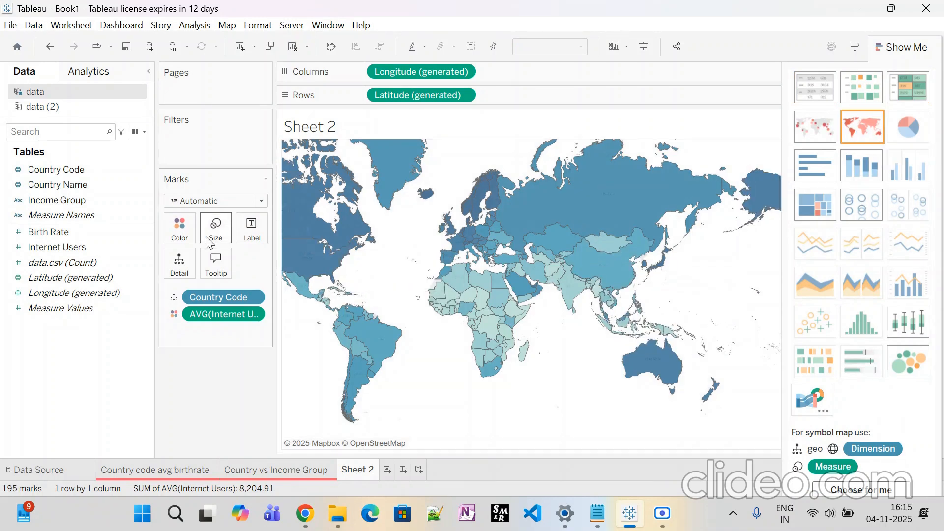
Color the map by Income Group with all its values included, and redisplay it as a filled map.
drag(83, 200, 178, 147)
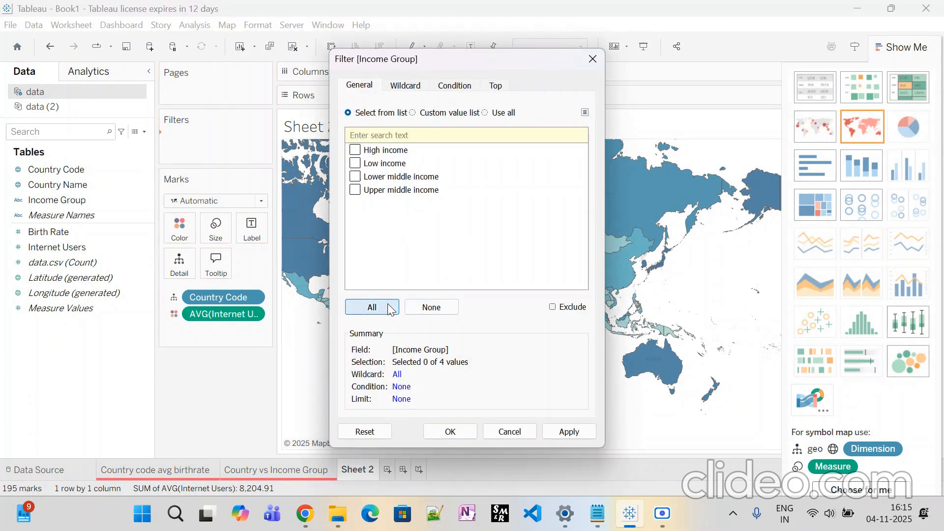
click(372, 307)
click(580, 435)
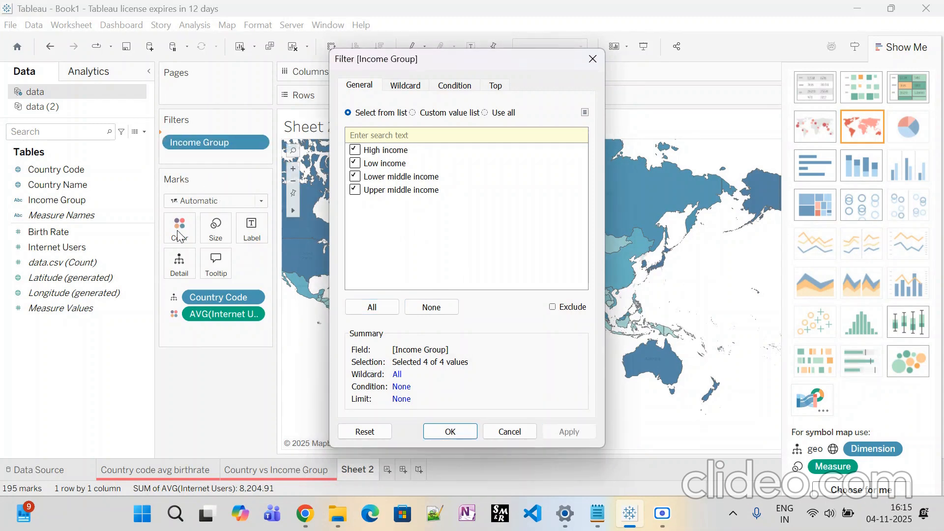
click(450, 432)
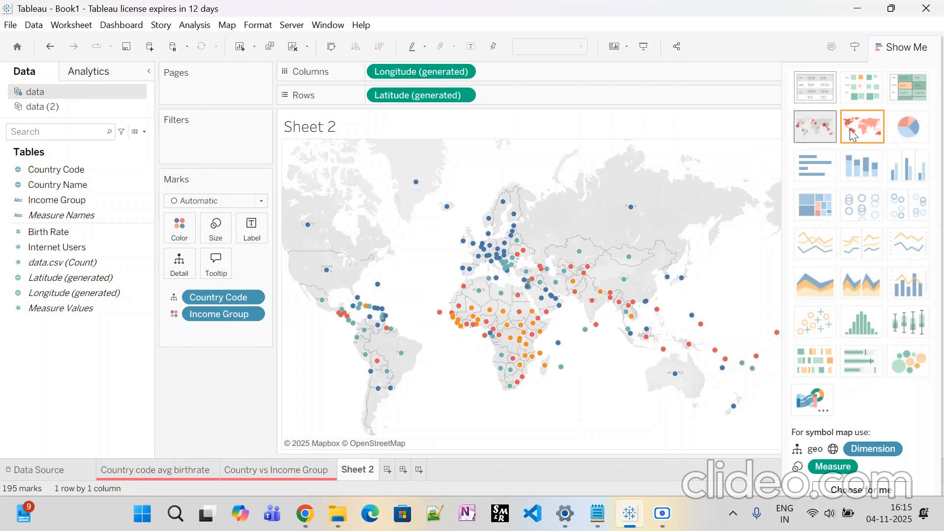
click(868, 134)
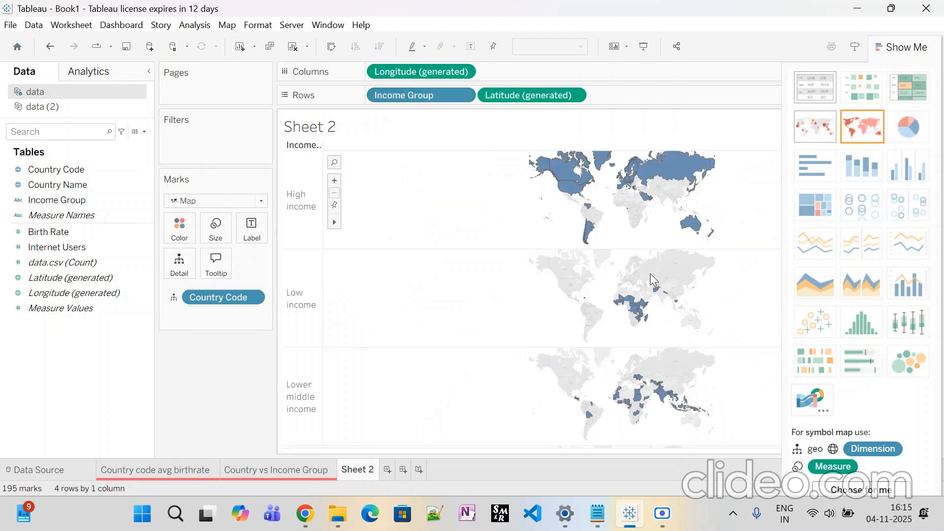
click(183, 230)
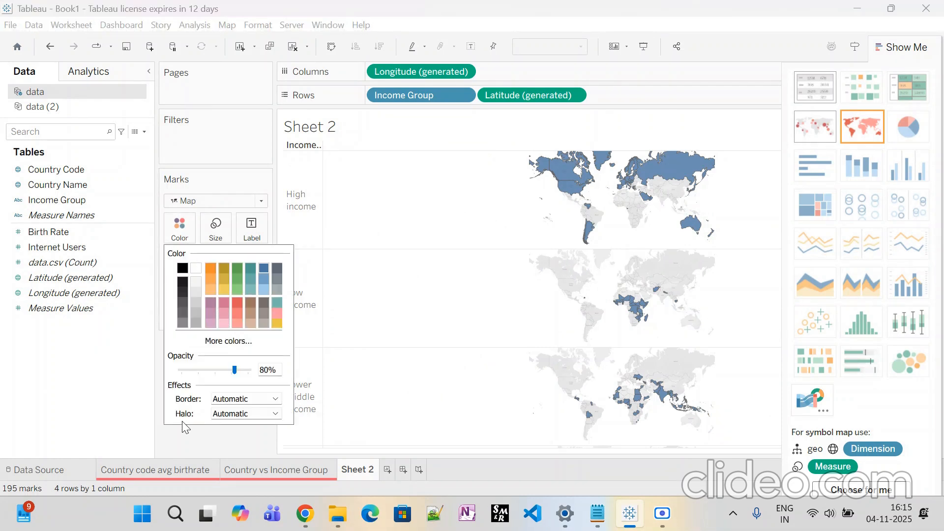
click(181, 441)
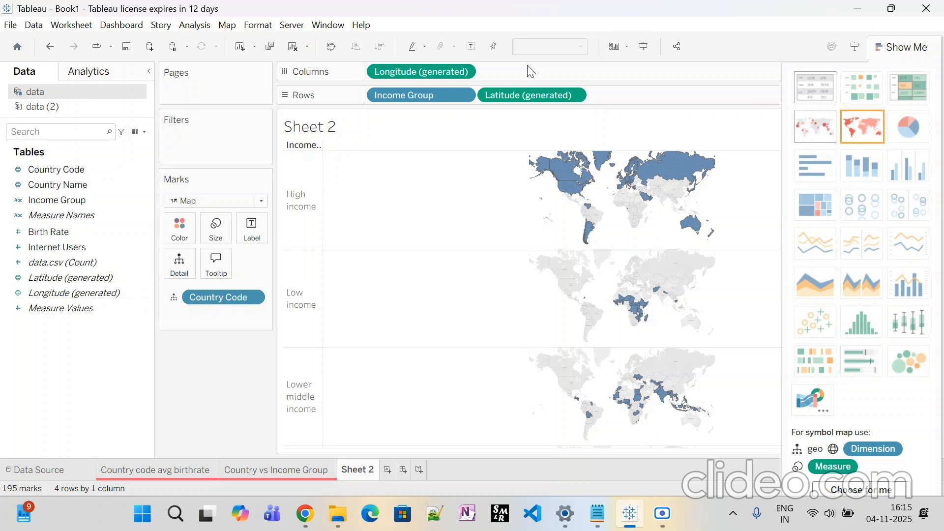
Move Country Code from the marks to the columns and remove the generated Longitude field.
drag(212, 298, 496, 77)
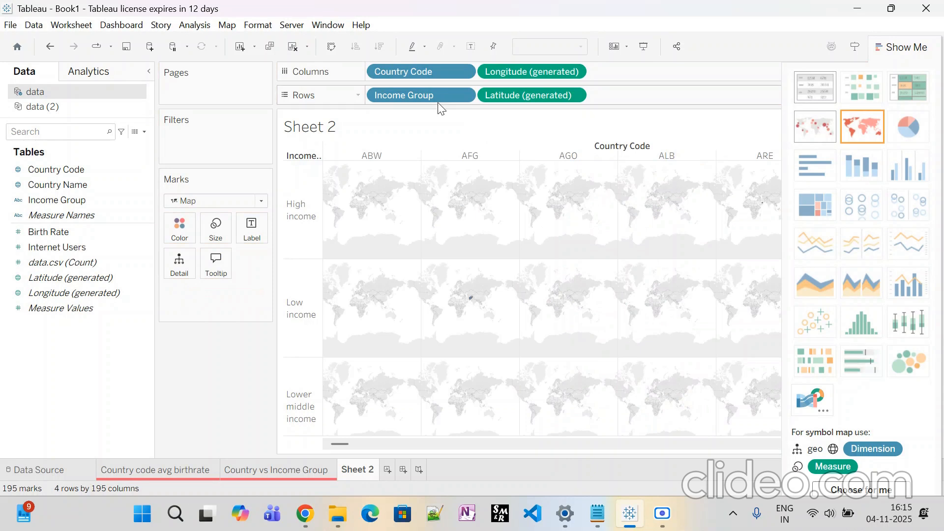
click(573, 73)
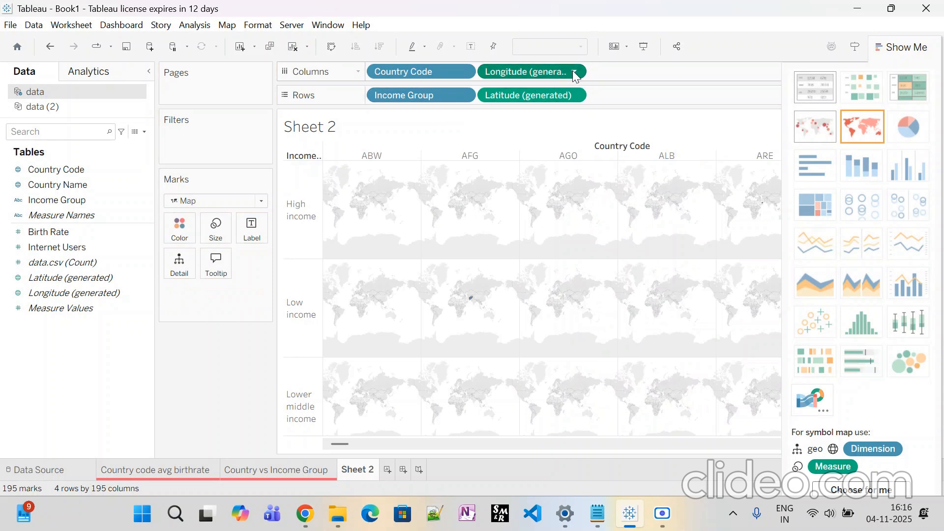
click(522, 216)
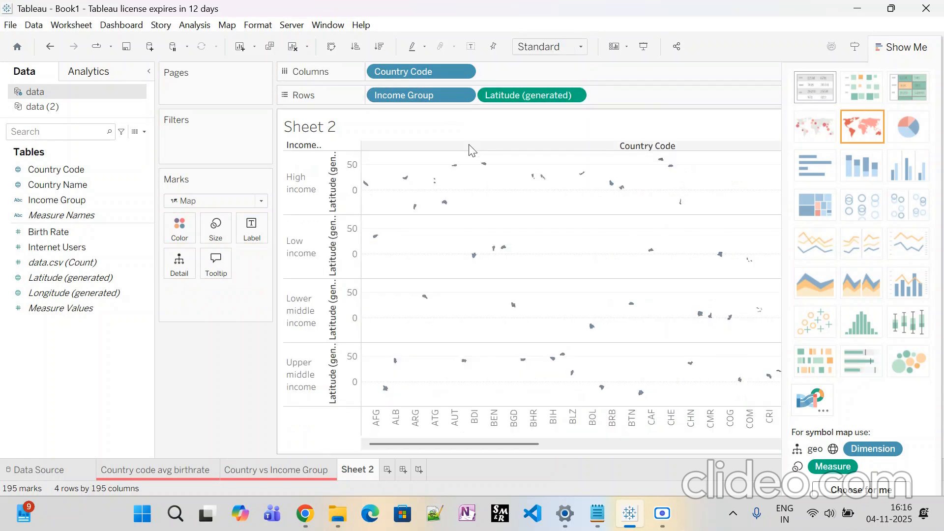
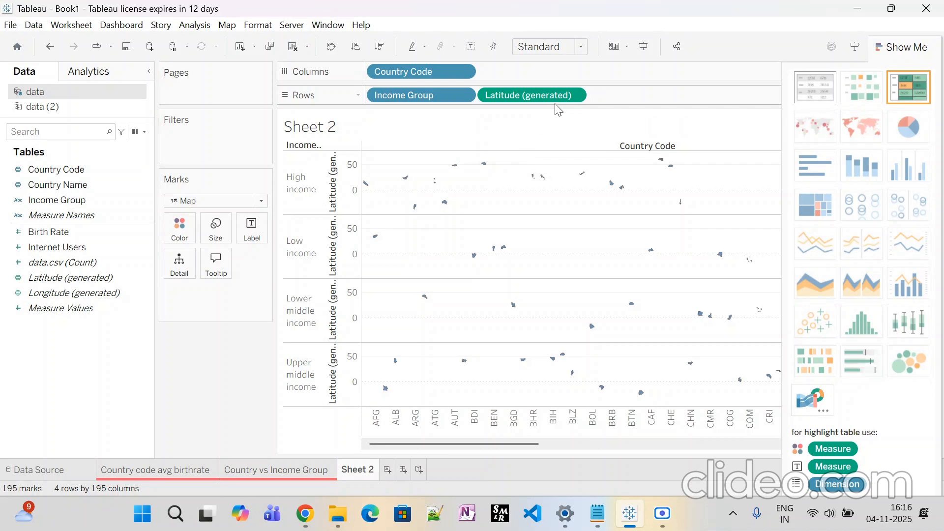
Empty the sheet by removing the generated Latitude and Income Group from the rows and Country Code from the columns.
click(577, 95)
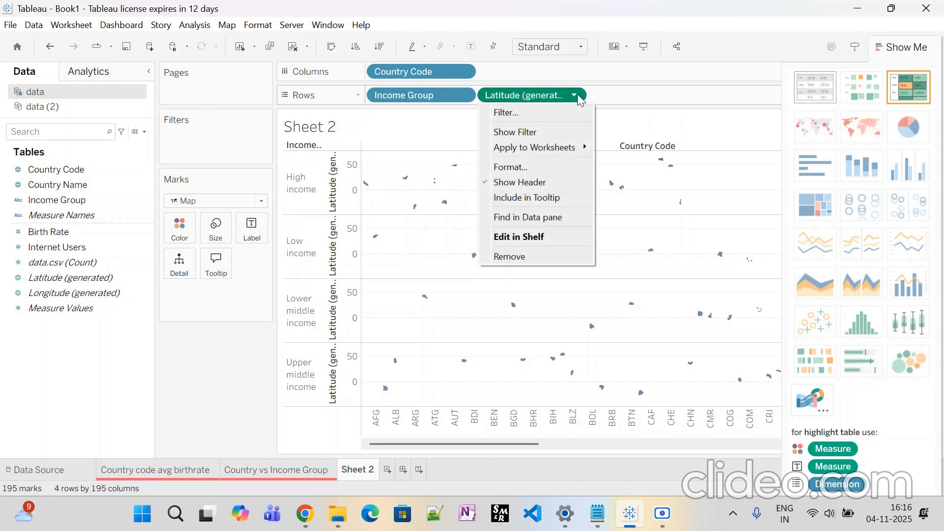
click(540, 257)
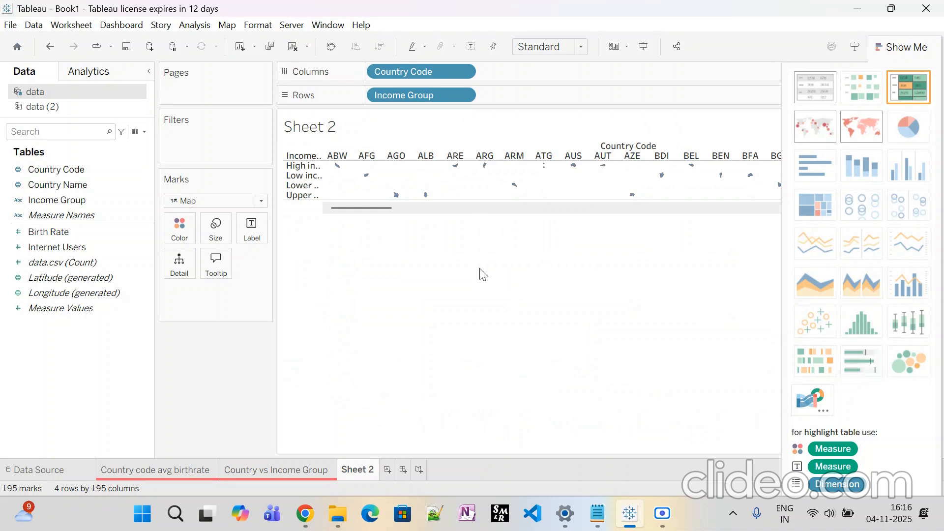
click(463, 94)
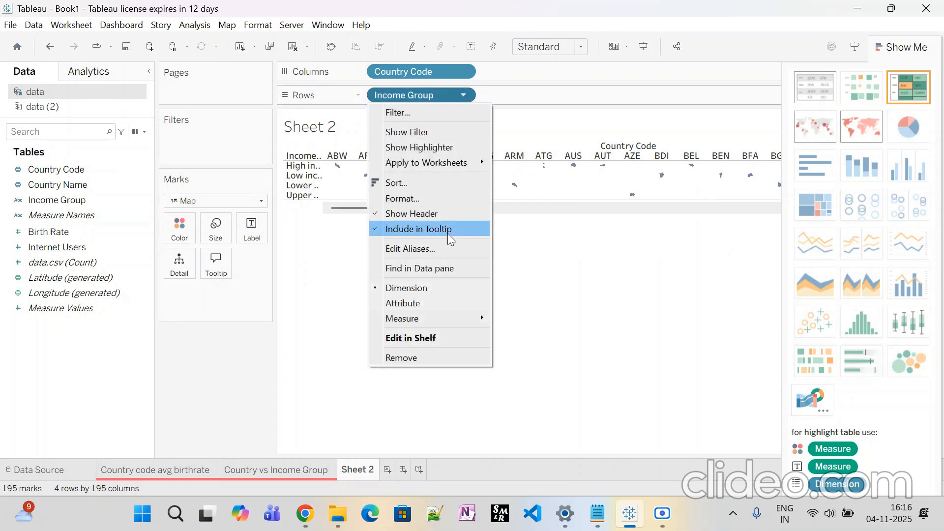
click(397, 360)
click(459, 72)
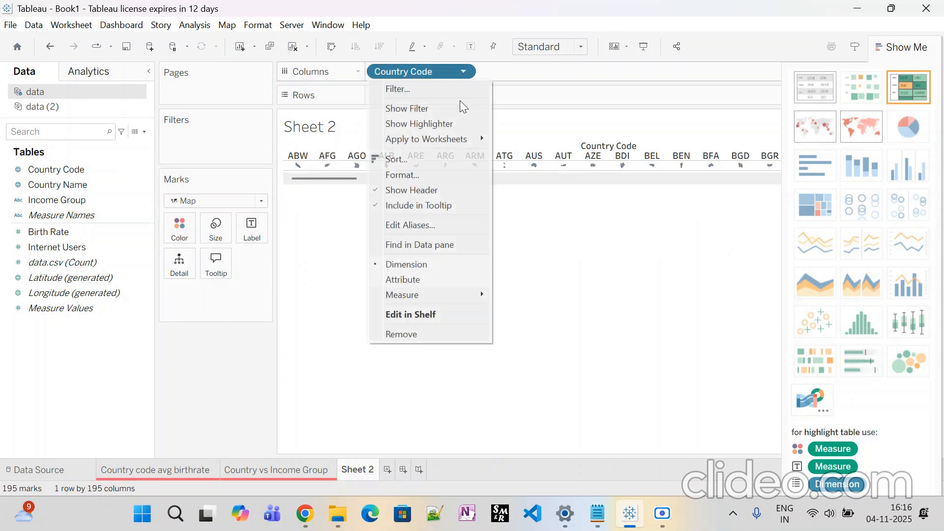
click(424, 339)
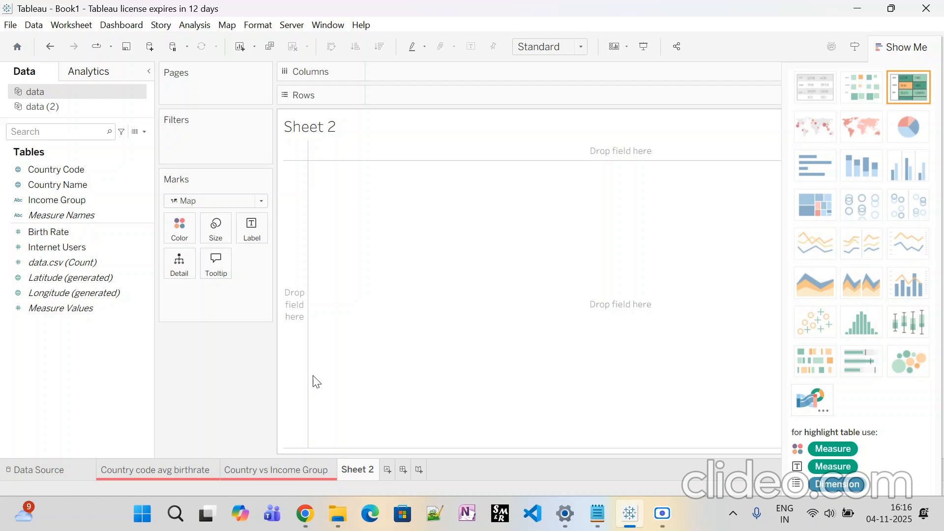
Add Country Code to the rows and Internet Users to the columns, aggregated as an average.
click(146, 278)
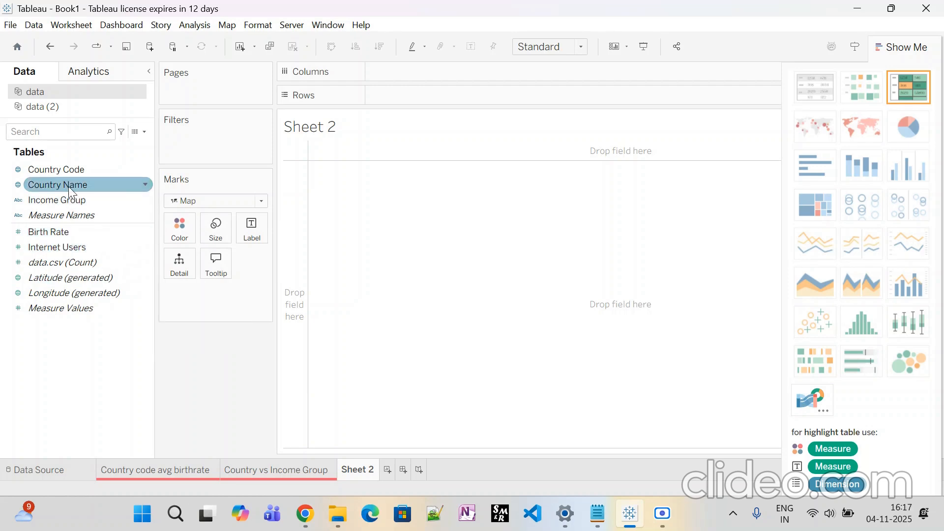
drag(64, 170, 407, 97)
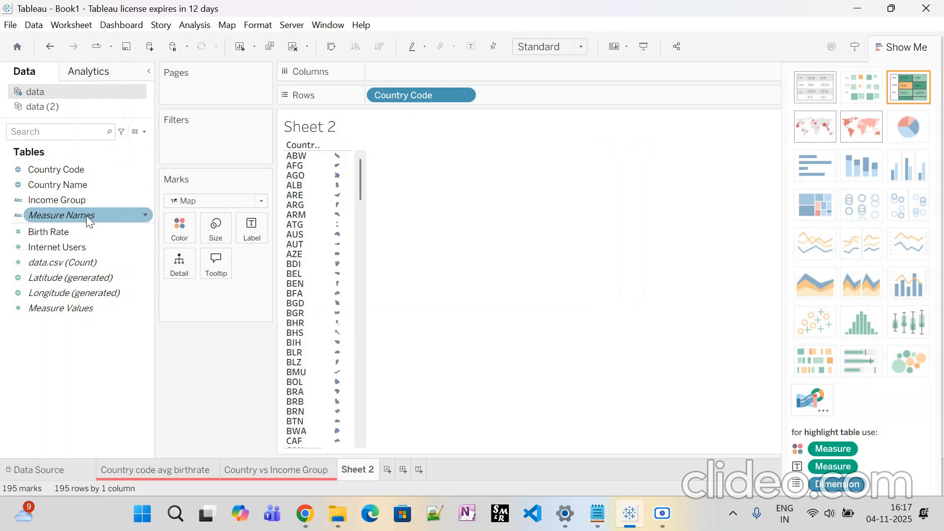
drag(76, 243, 440, 74)
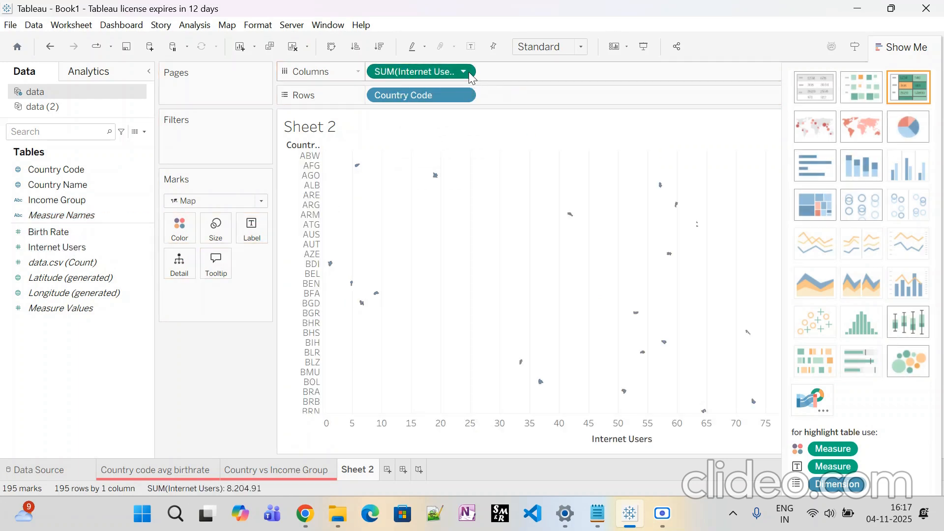
click(470, 73)
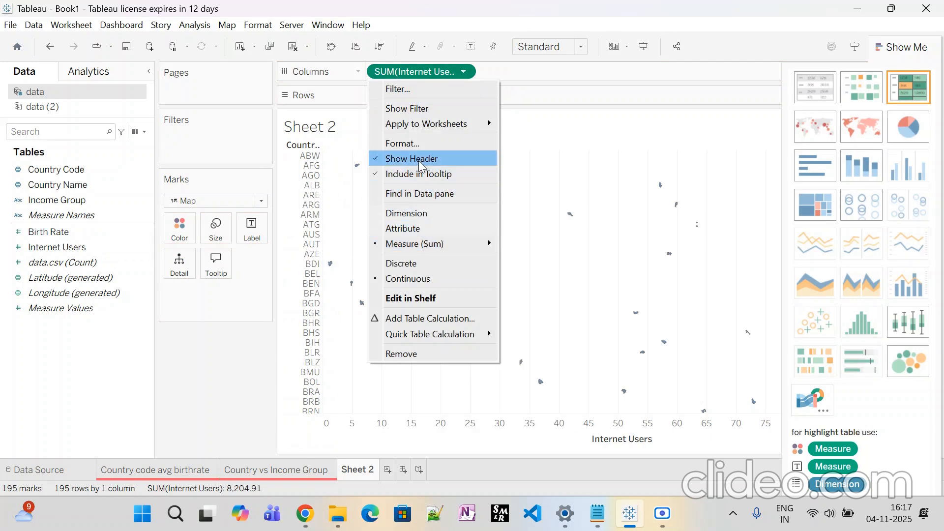
mouse_move(415, 244)
click(525, 260)
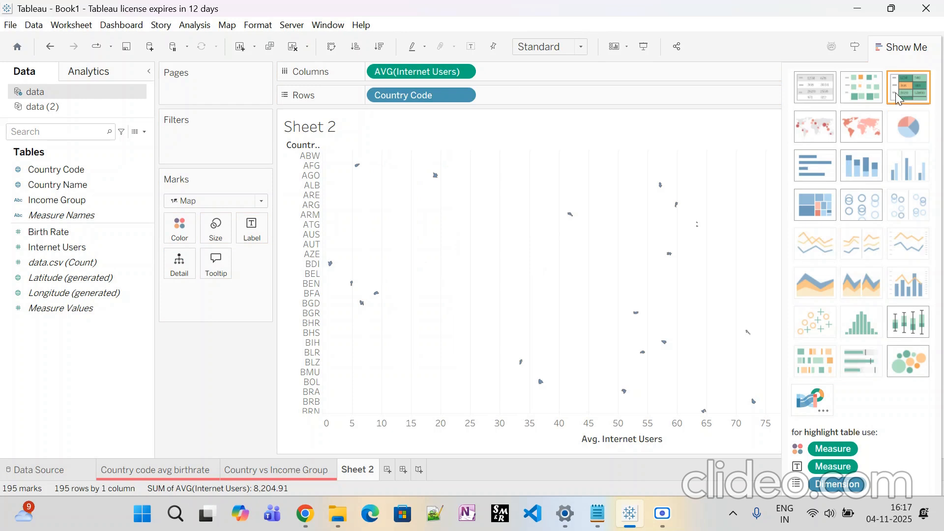
Convert the average Internet Users chart to a heat map, from that to a symbol map, and finally to a filled map.
click(872, 89)
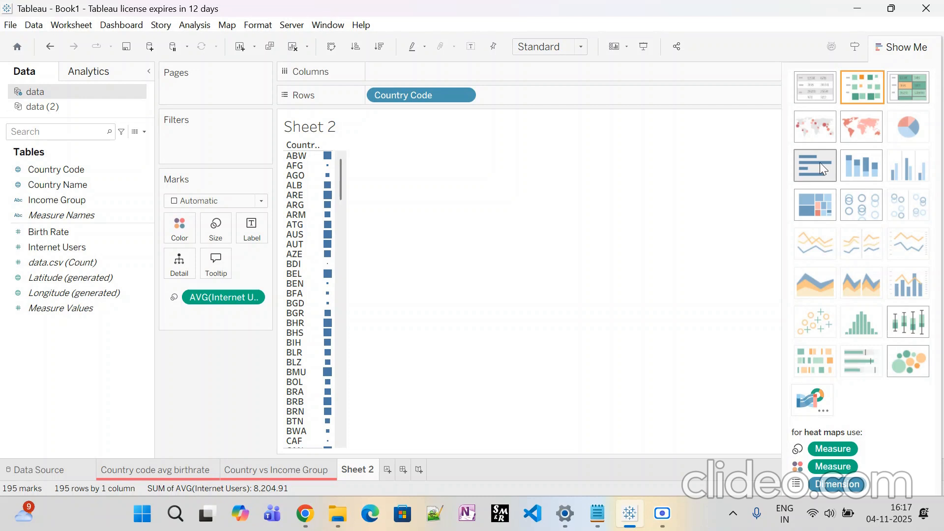
click(822, 130)
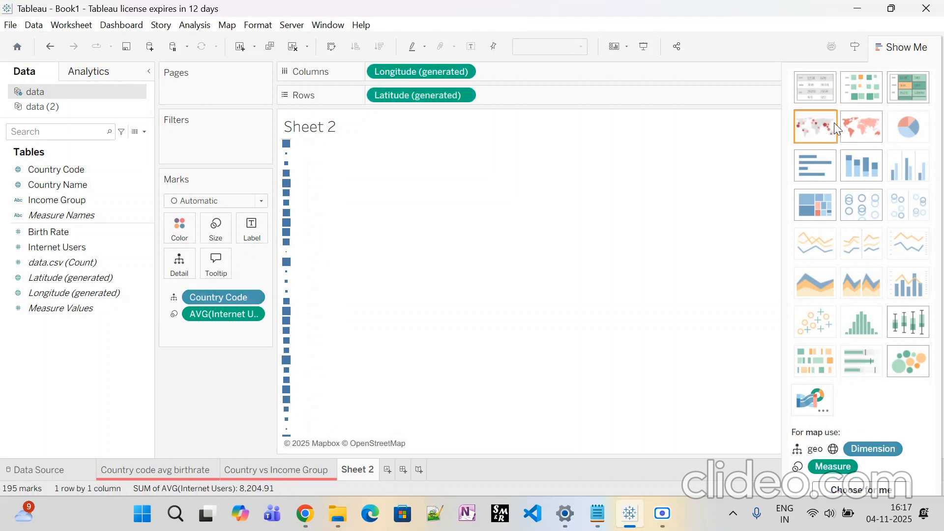
click(862, 129)
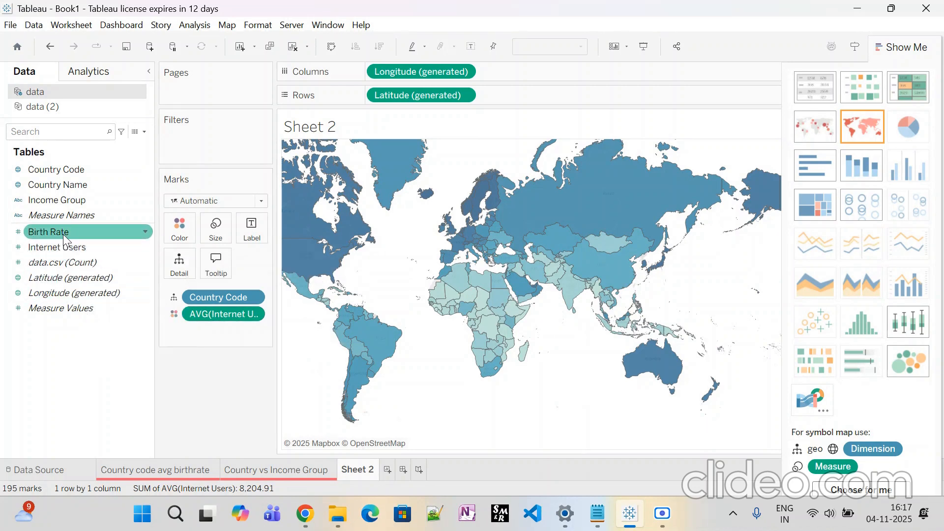
Filter the map by Income Group with all its values included, and move that field from the filters to the marks' color.
drag(64, 201, 162, 140)
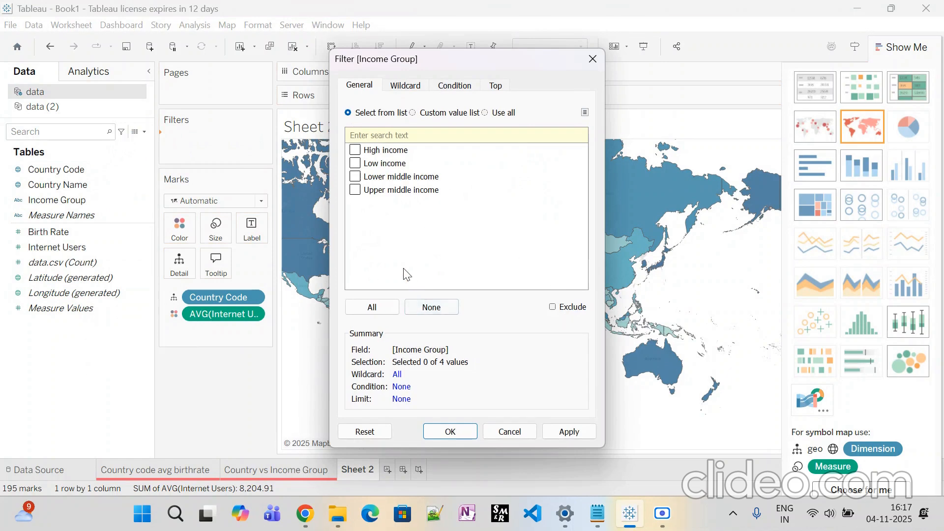
click(372, 306)
click(566, 432)
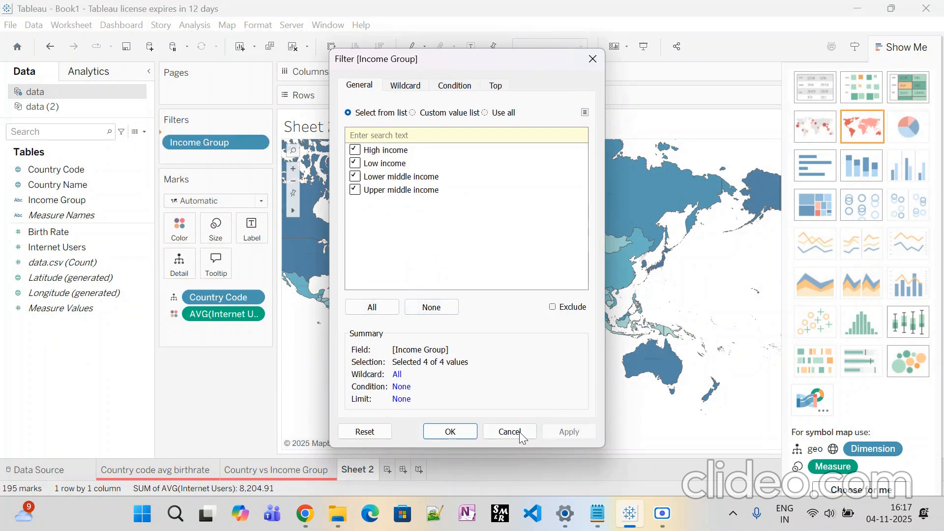
click(457, 431)
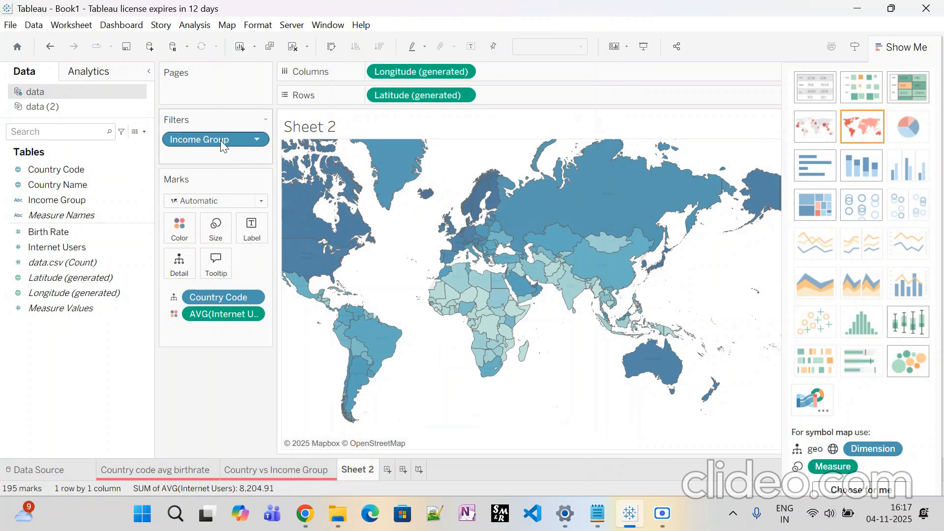
drag(220, 141, 187, 235)
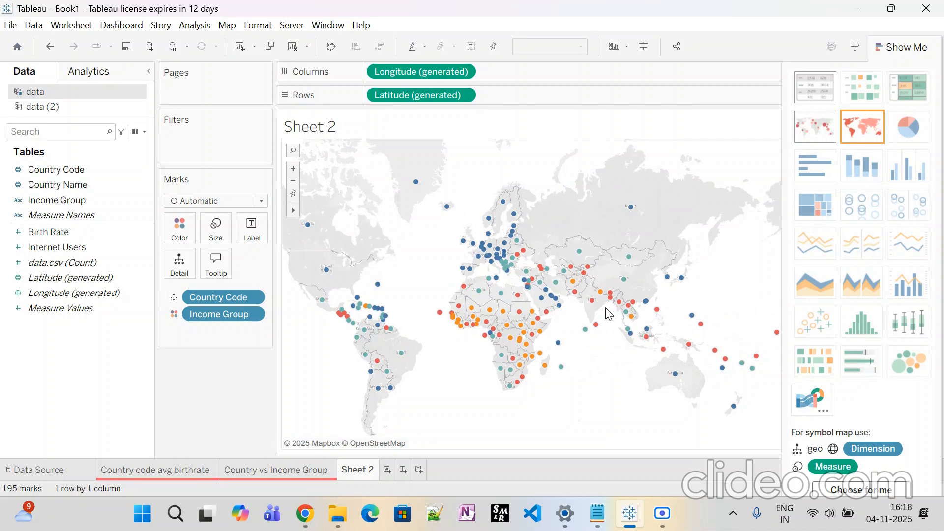
Examine the Country Code and Income Group details of individual country marks on the map.
mouse_move(594, 304)
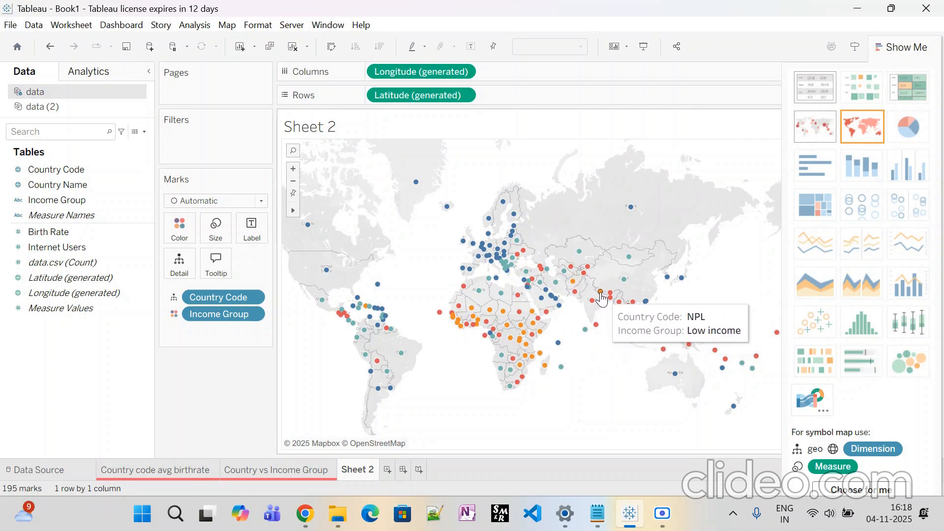
mouse_move(573, 292)
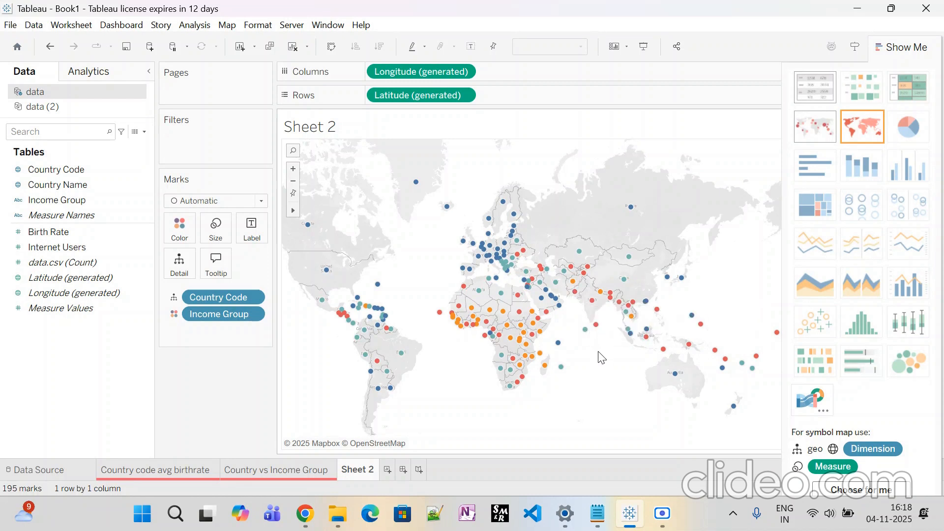
mouse_move(357, 322)
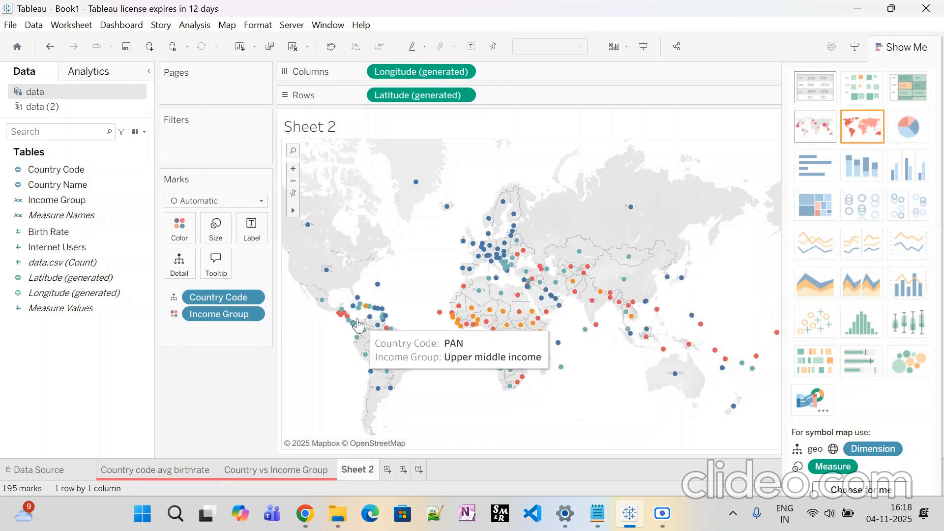
mouse_move(329, 278)
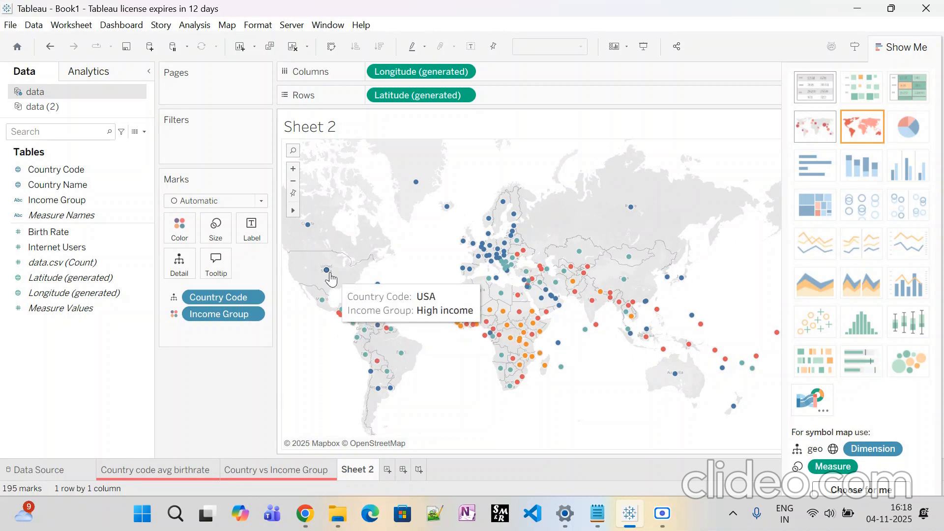
mouse_move(628, 205)
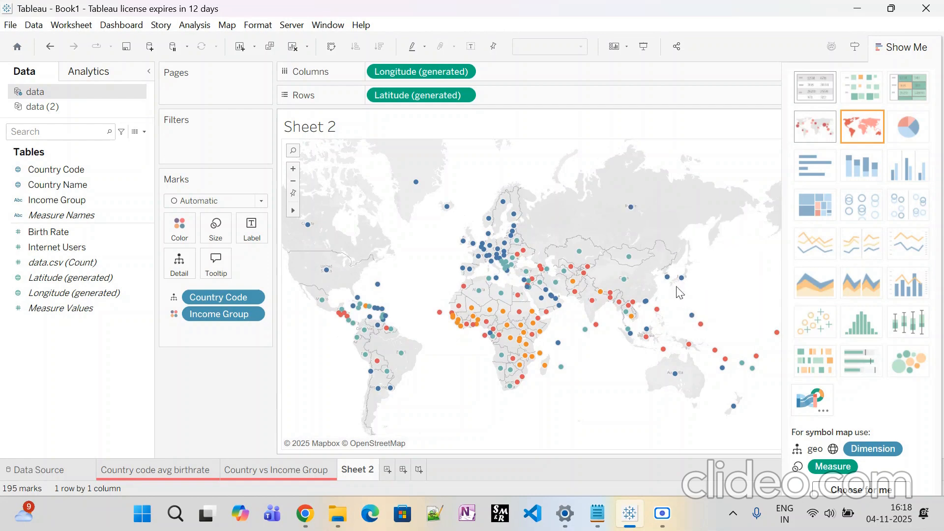
mouse_move(679, 381)
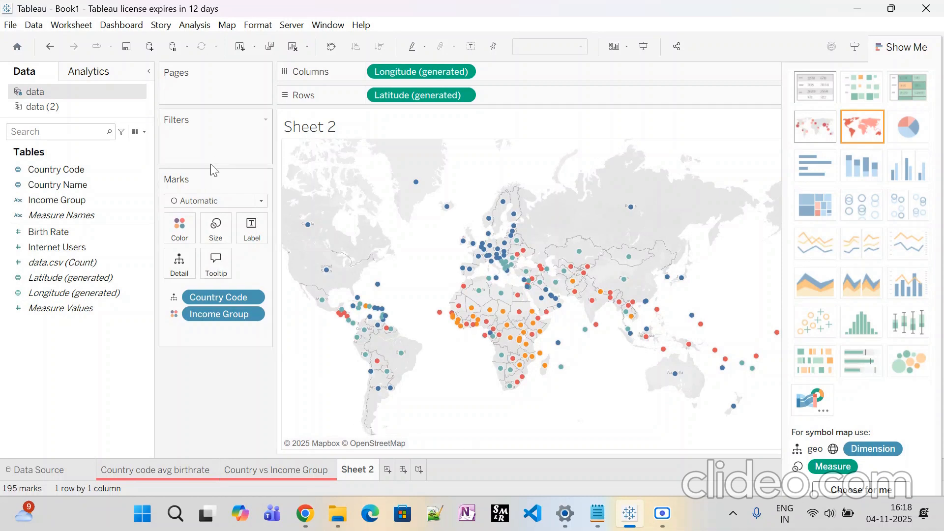
Hide the Show Me chart types to view the Income Group legend, and compare the map with the Country vs Income Group sheet.
click(901, 46)
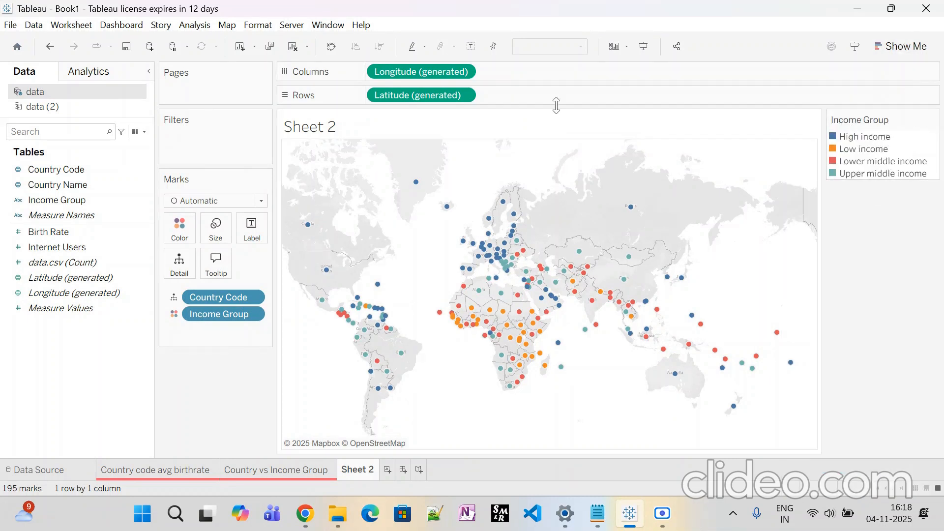
mouse_move(631, 334)
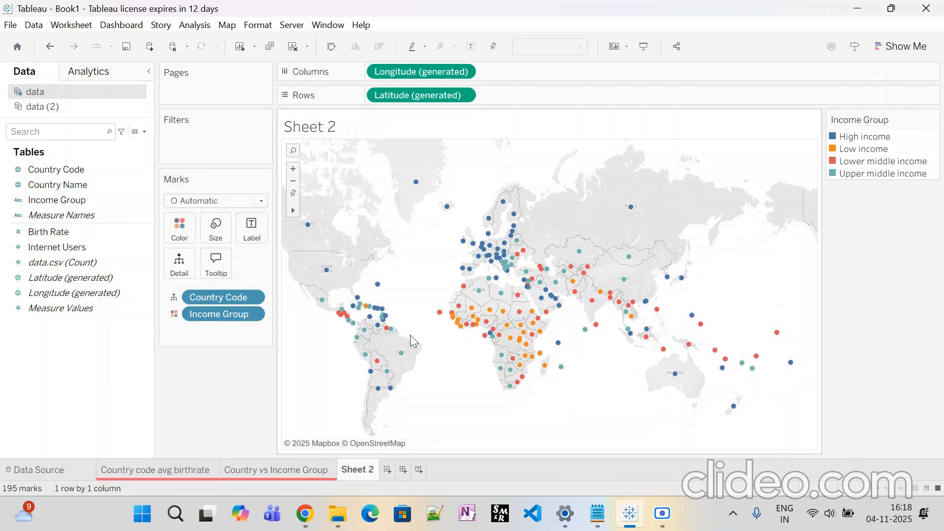
click(317, 471)
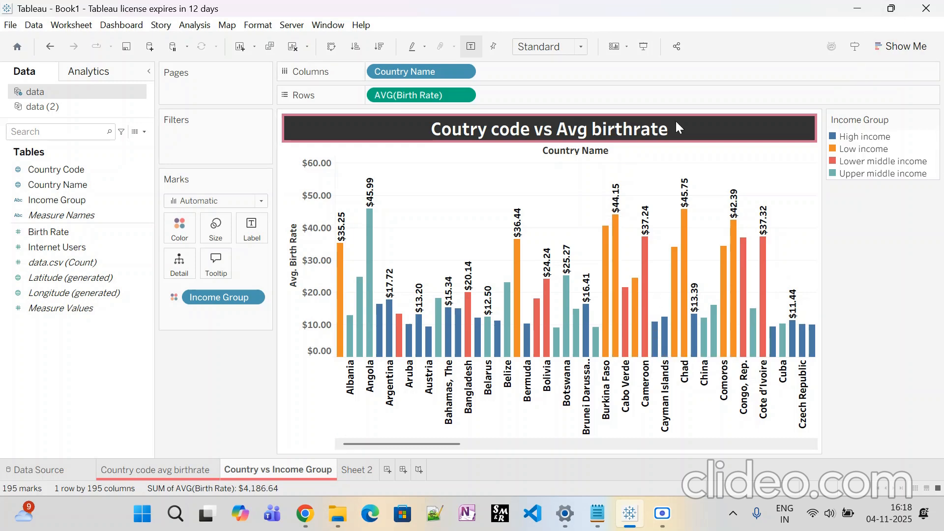
click(349, 469)
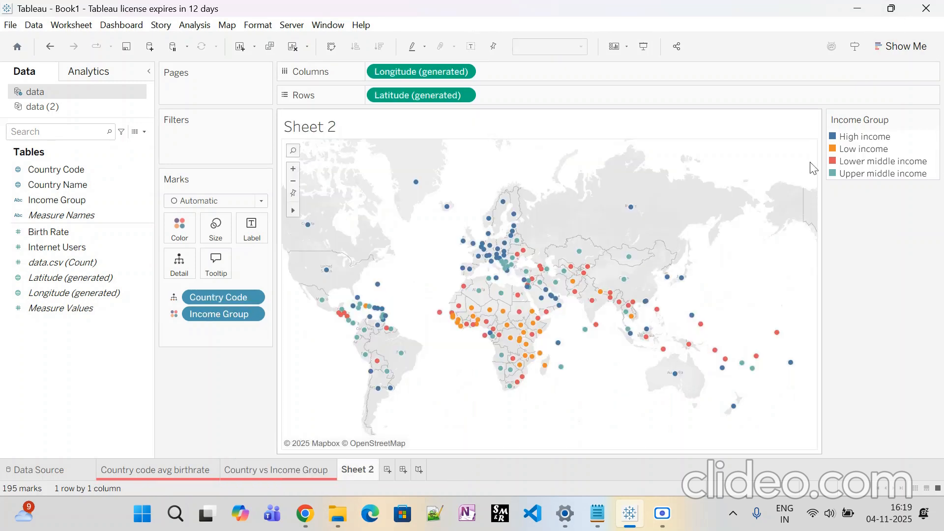
click(905, 48)
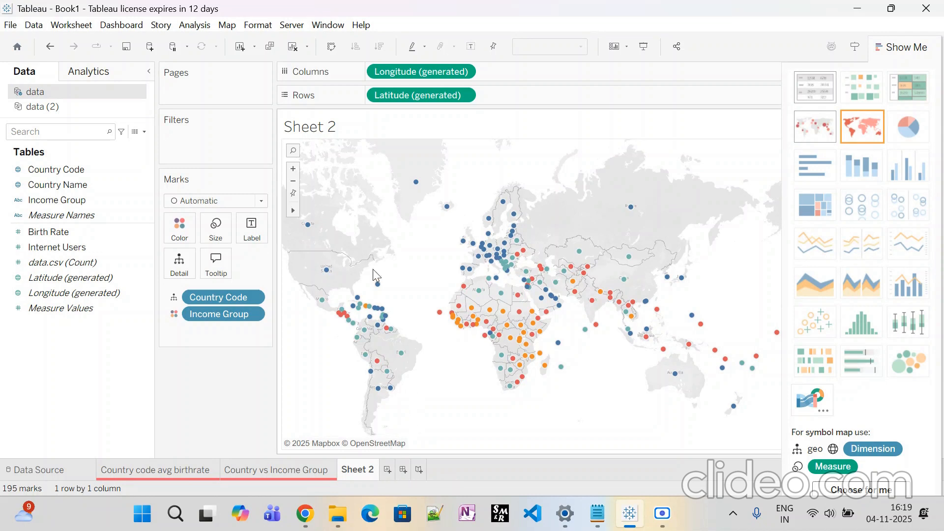
click(906, 47)
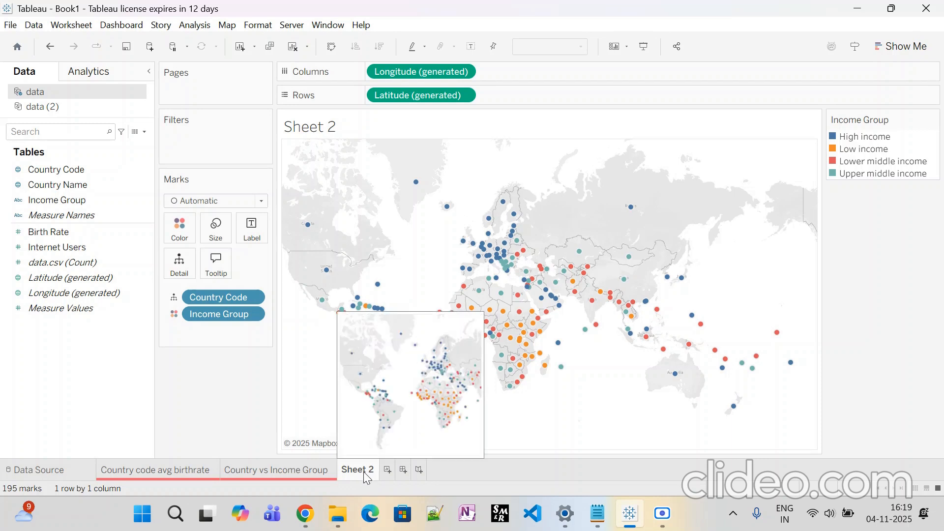
Create a new worksheet showing the sum of Internet Users in columns by Income Group in rows.
click(386, 470)
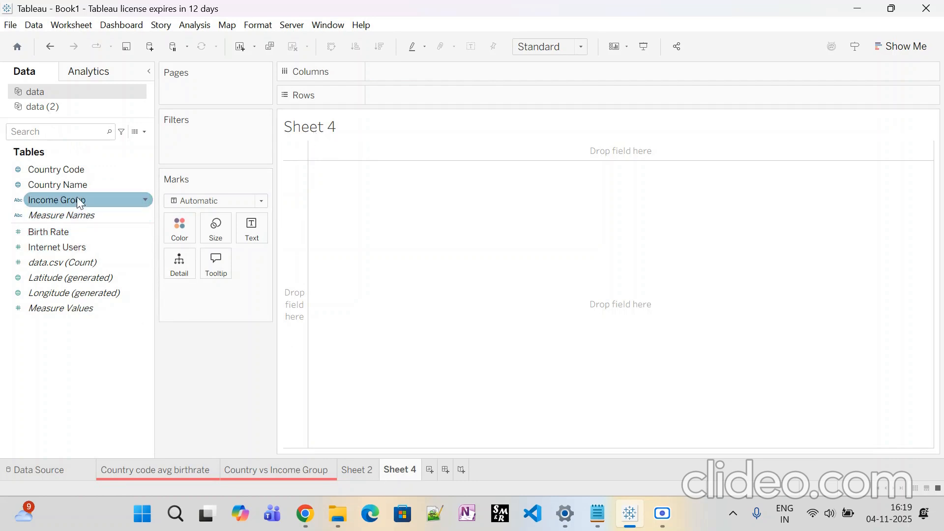
drag(84, 199, 473, 95)
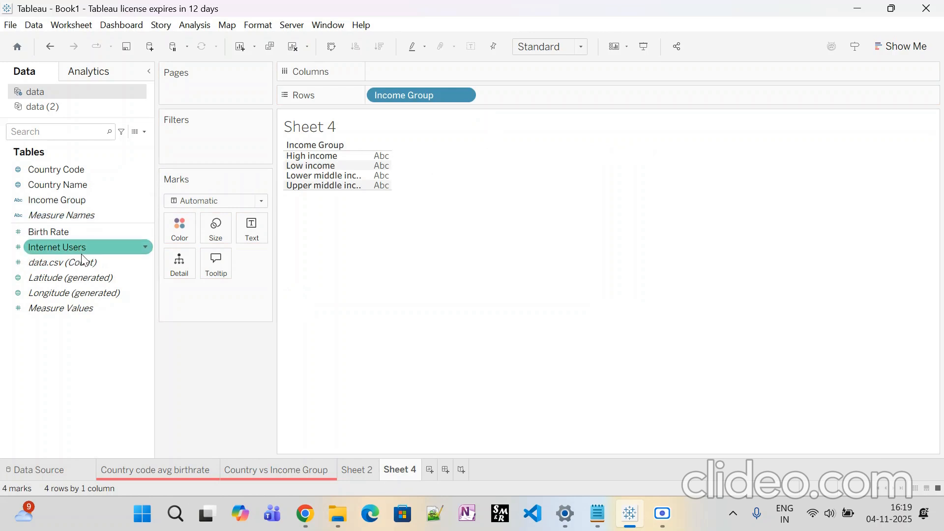
drag(98, 247, 432, 82)
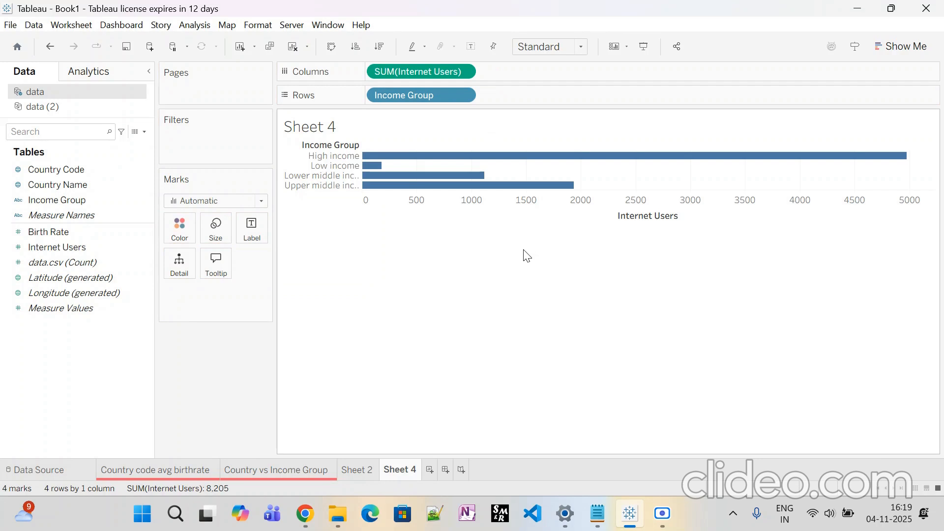
Try the Income Group chart of Internet Users as a heat map, highlight table and pie chart.
click(905, 47)
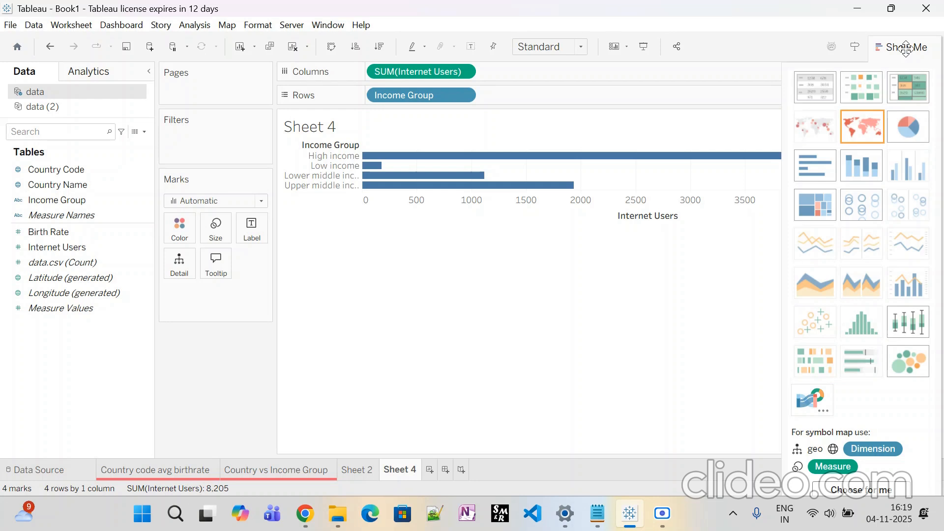
click(871, 90)
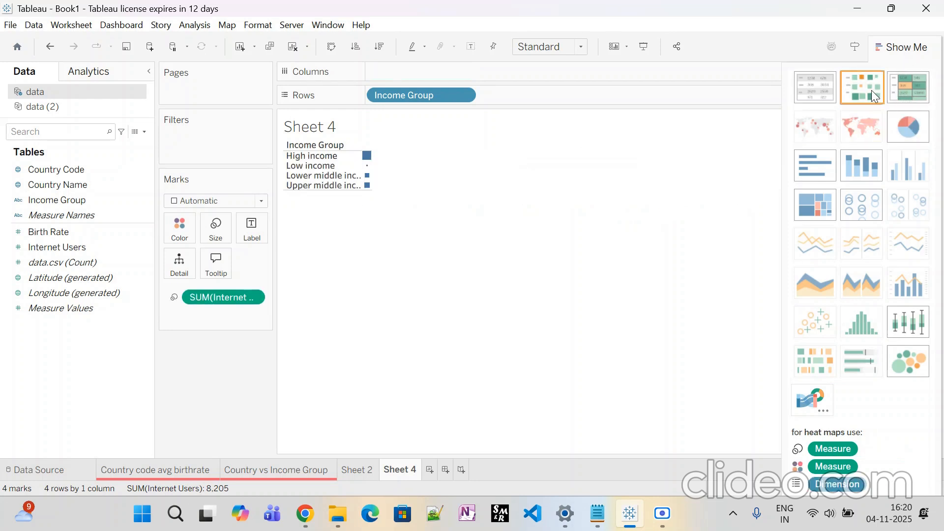
click(900, 92)
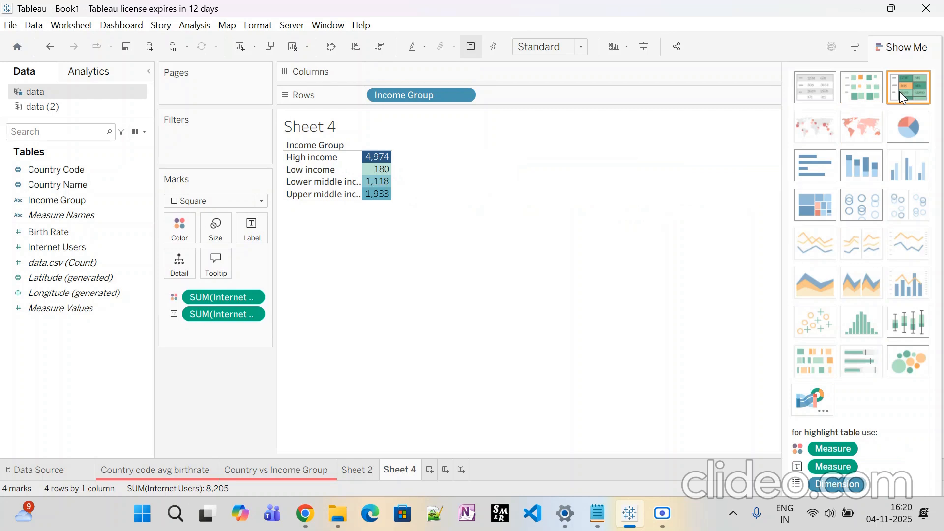
click(878, 135)
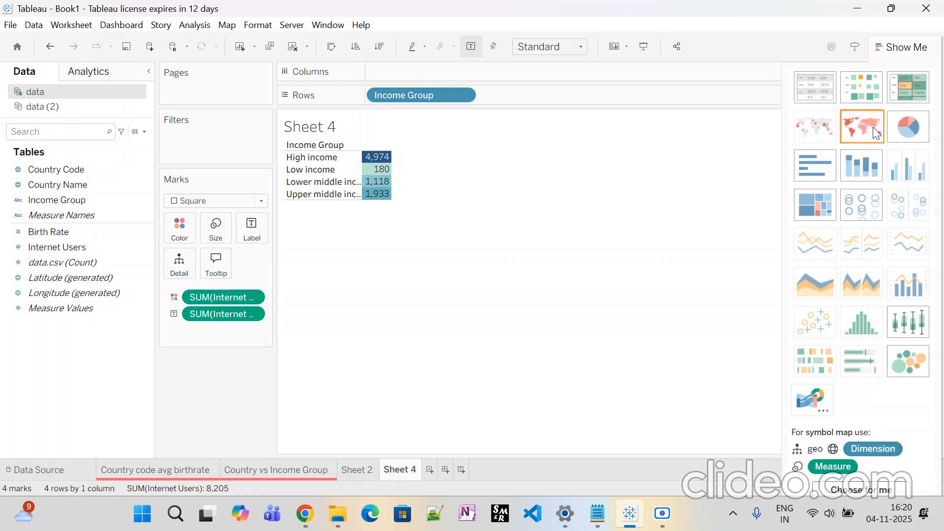
click(913, 134)
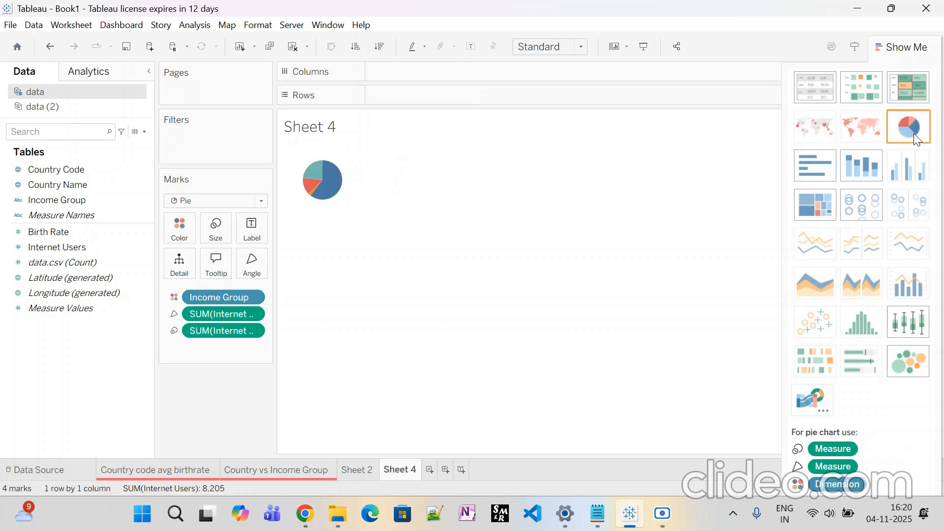
Convert the Income Group chart of Internet Users to packed bubbles and fit it to Entire View.
click(914, 358)
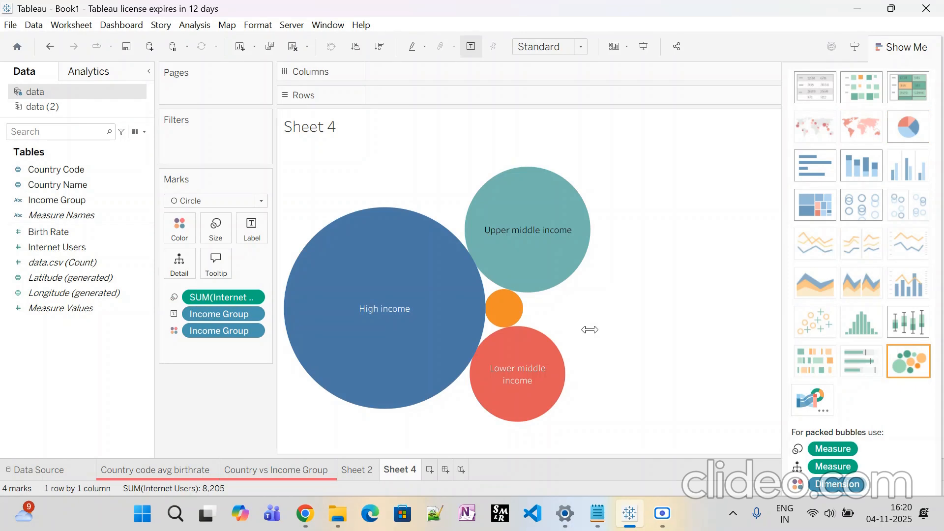
click(580, 47)
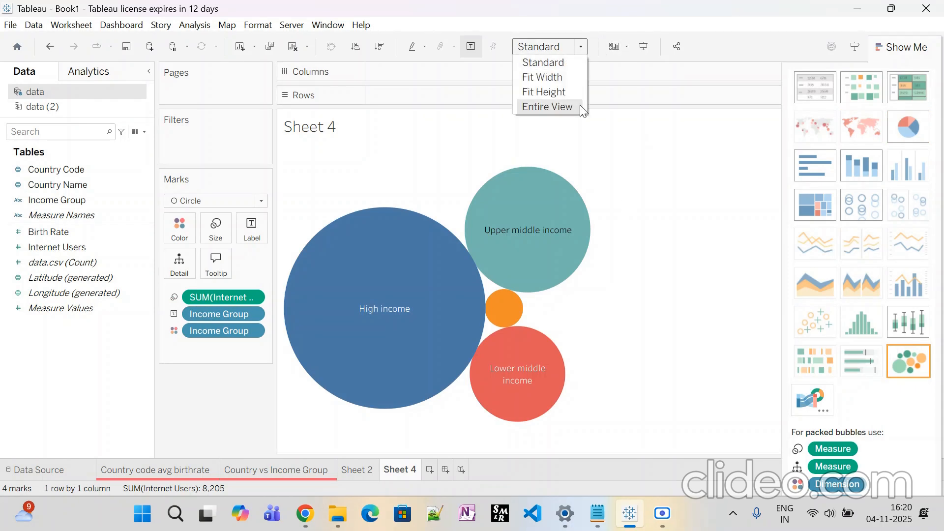
click(577, 106)
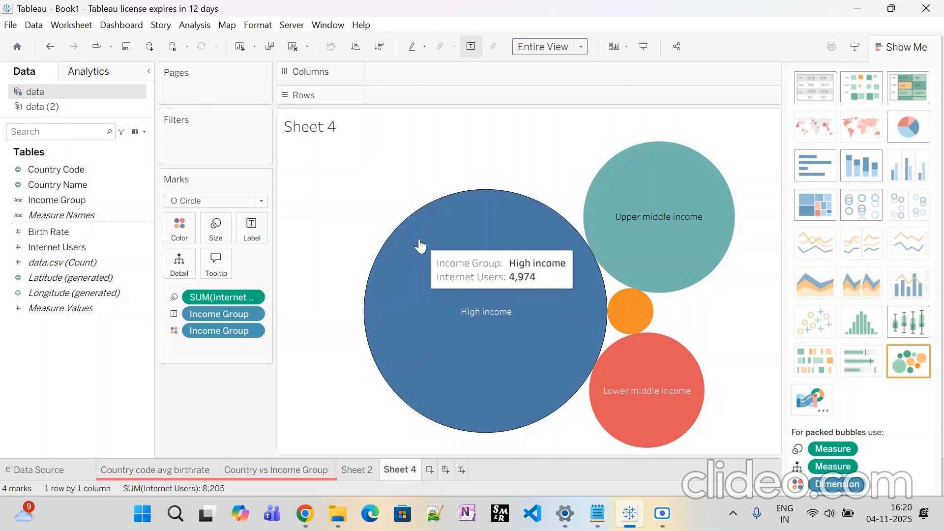
Switch to the Sheet 2 map and open that worksheet's options.
click(359, 471)
right_click(359, 470)
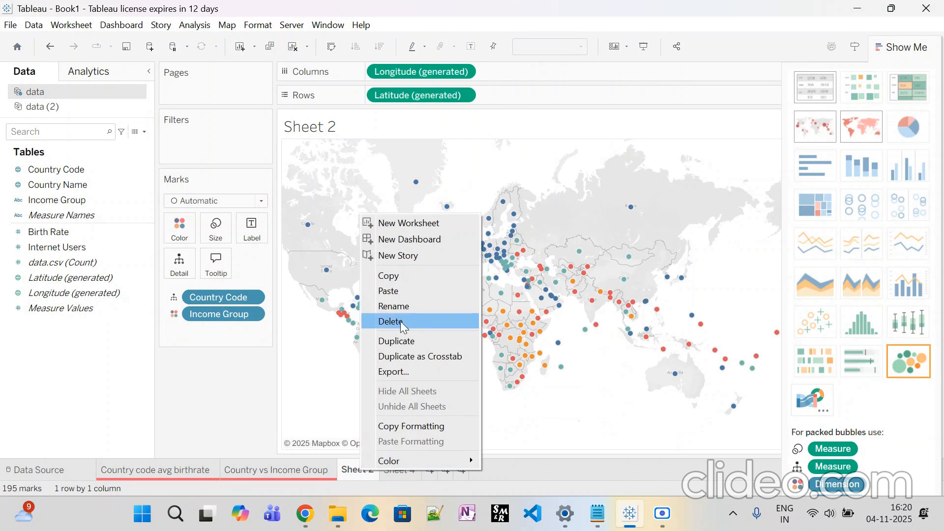
Rename Sheet 2 as "IncomeGroup vs InternetUsers".
click(409, 305)
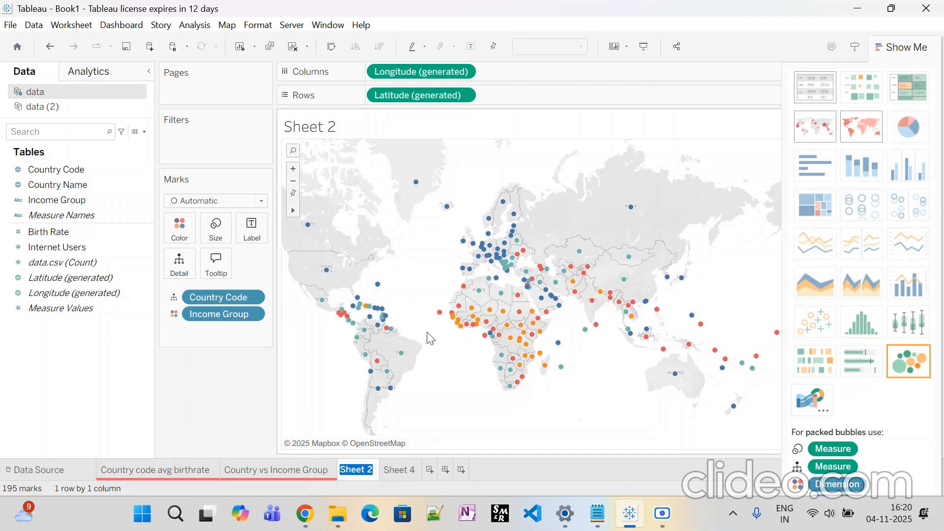
text(IncomeGr)
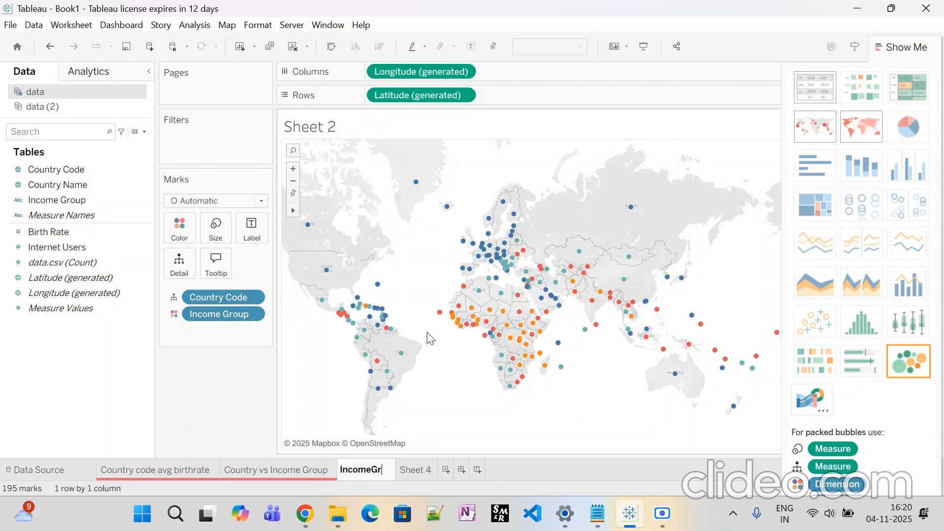
text(oup vs )
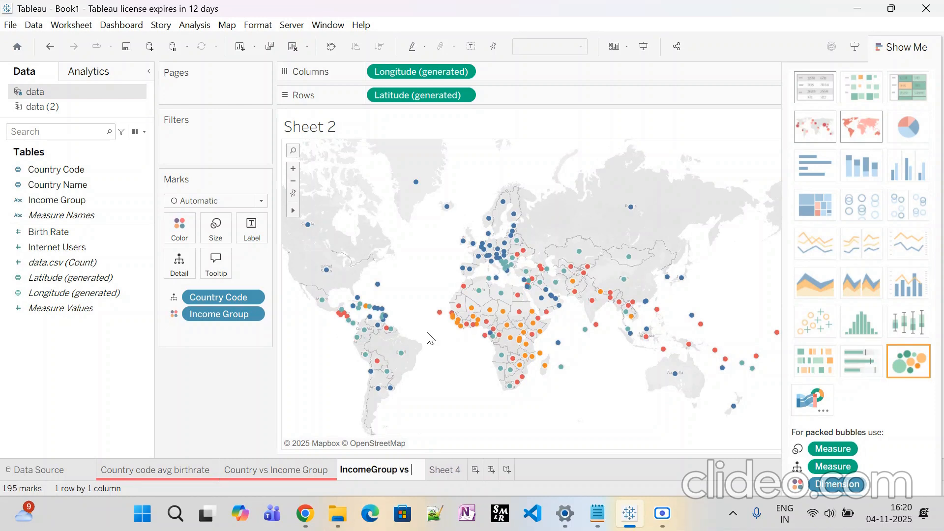
text(Internet)
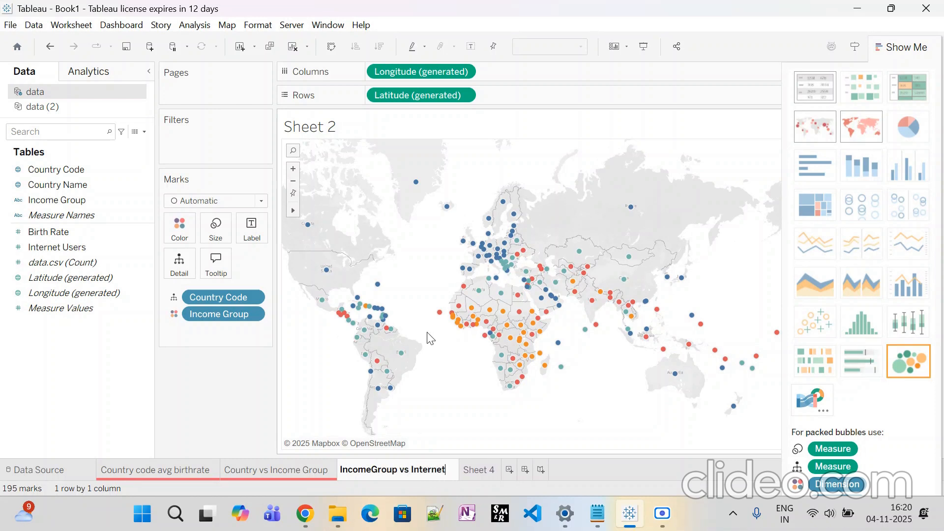
text(Users)
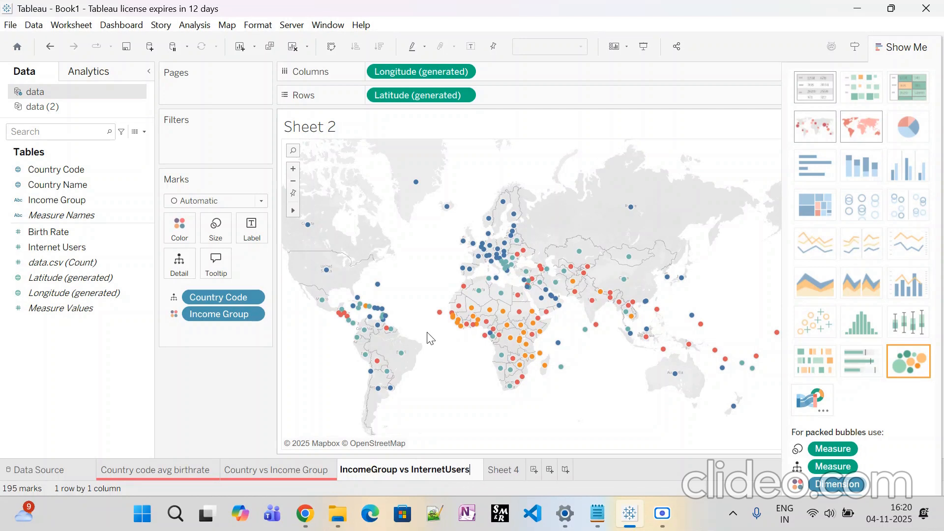
On Sheet 4, change the aggregation of the Internet Users measure sizing the bubbles to Average.
click(510, 470)
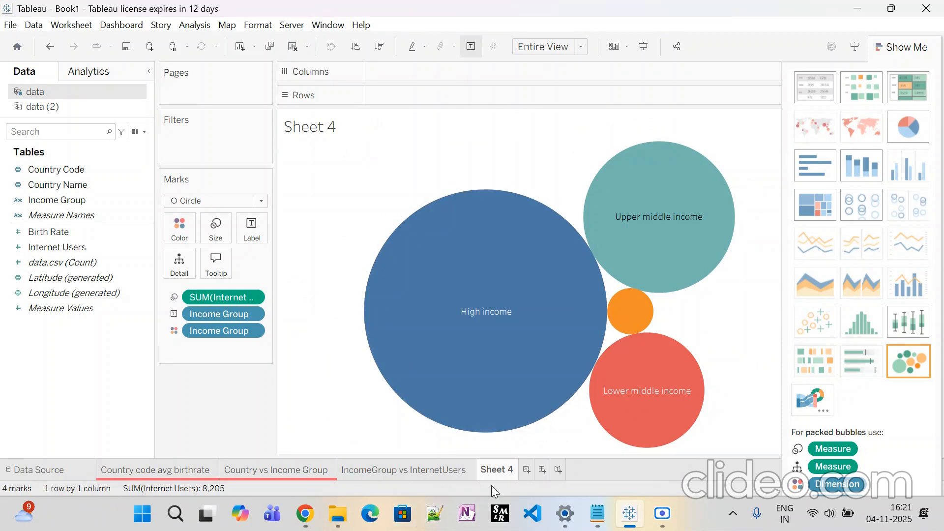
right_click(490, 473)
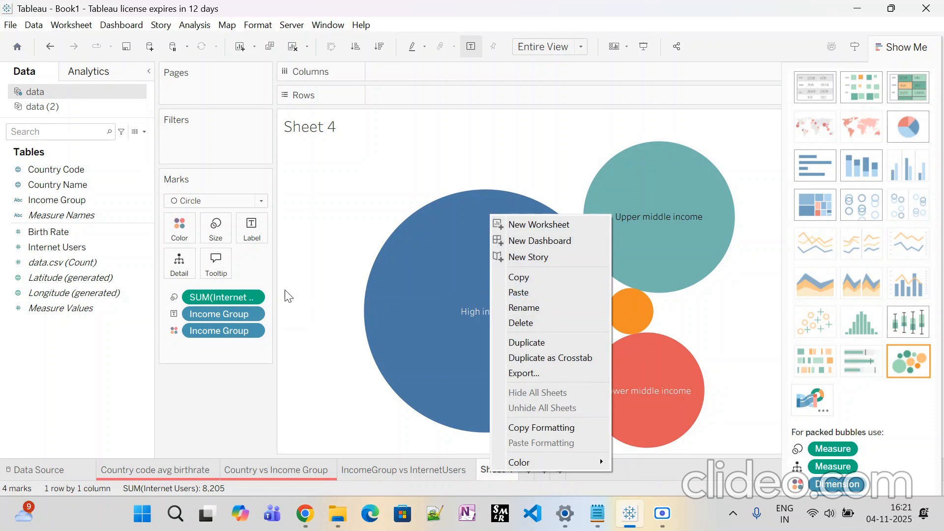
click(251, 295)
click(252, 298)
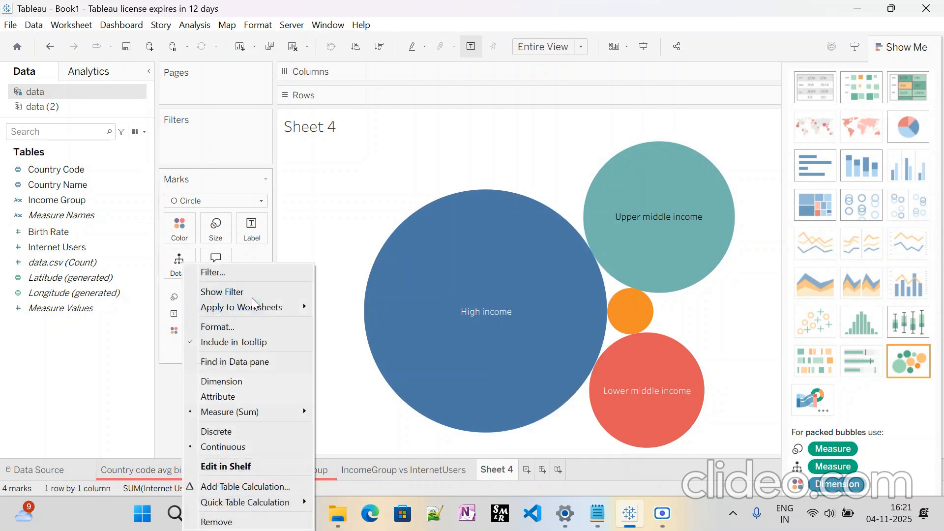
mouse_move(247, 412)
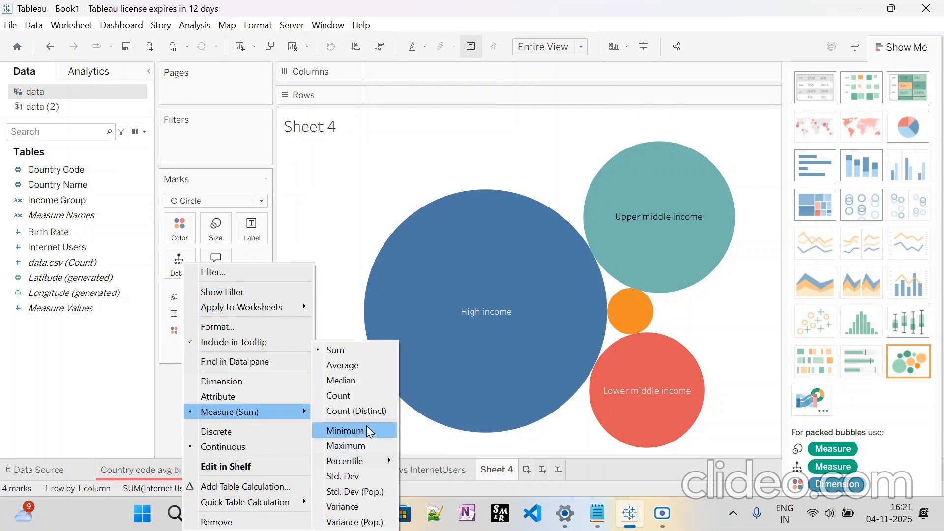
key(Escape)
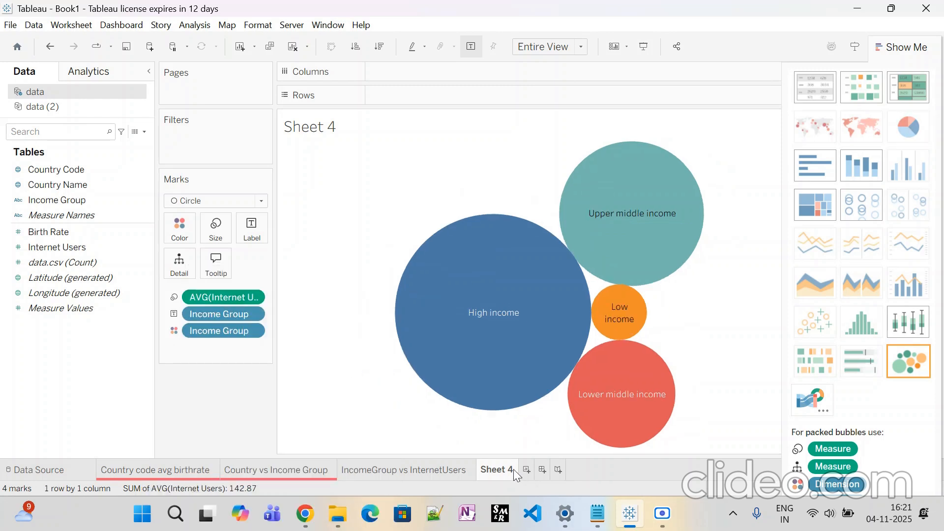
Rename Sheet 4 as "InternetUsers vs Incomegroup".
right_click(505, 472)
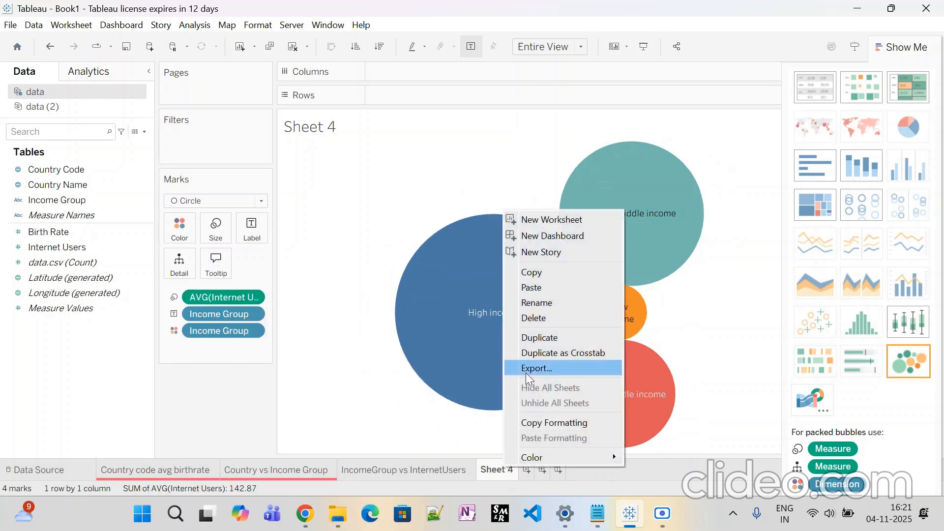
click(560, 302)
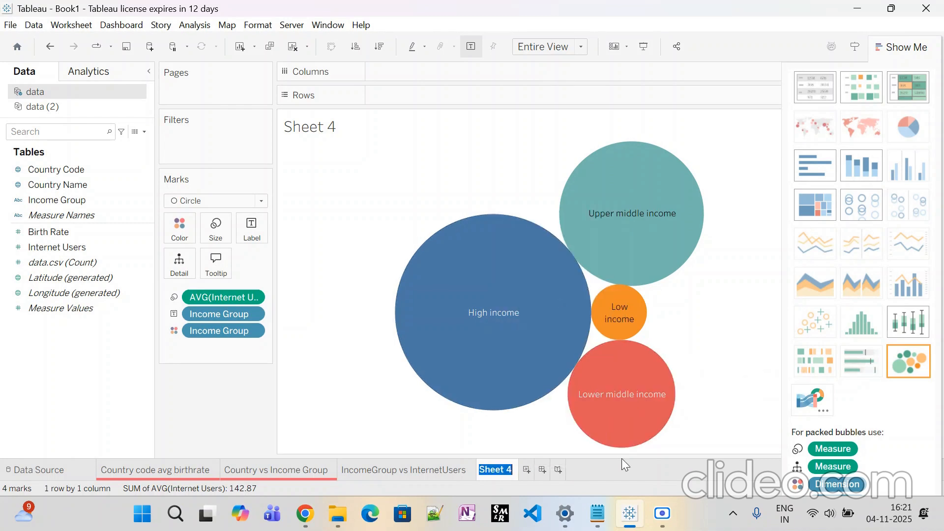
text(InternetUsers)
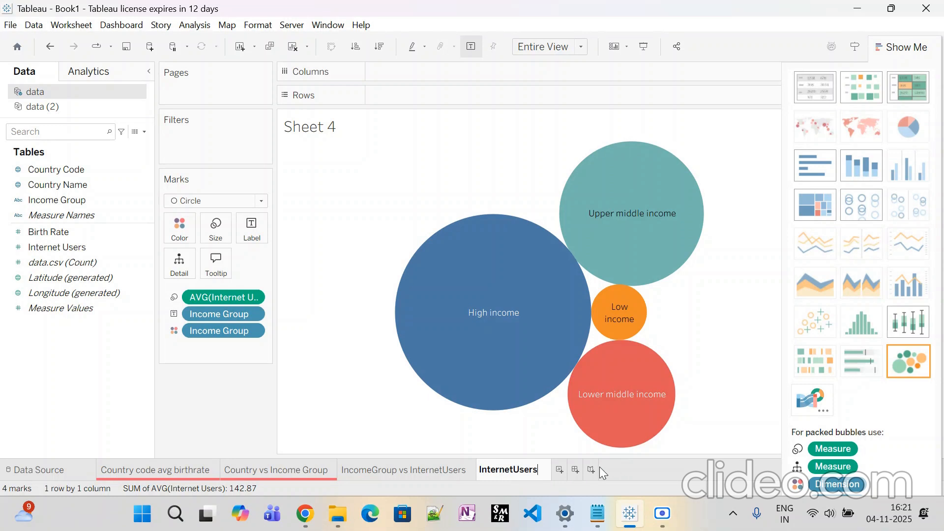
text(vs Inc)
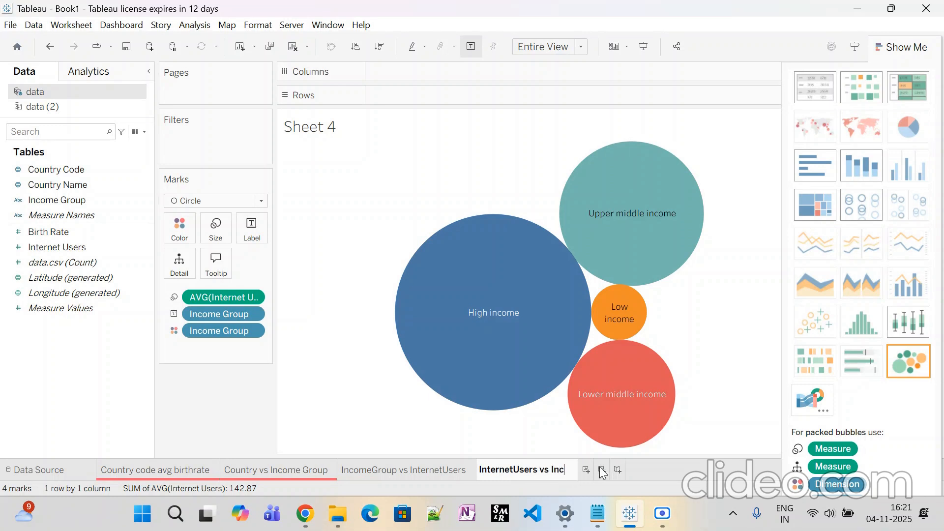
text(omegroup)
key(Return)
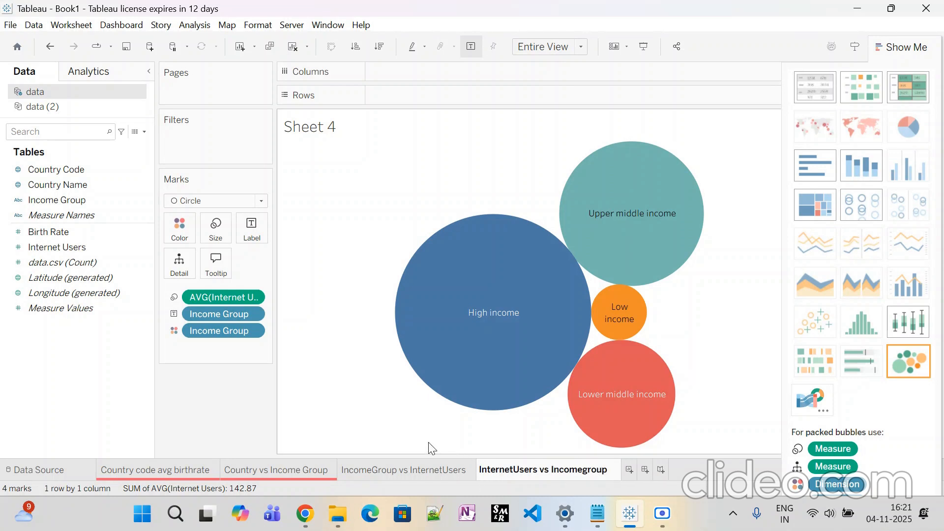
Colour the IncomeGroup vs InternetUsers and InternetUsers vs Incomegroup sheet tabs red.
right_click(419, 471)
mouse_move(465, 464)
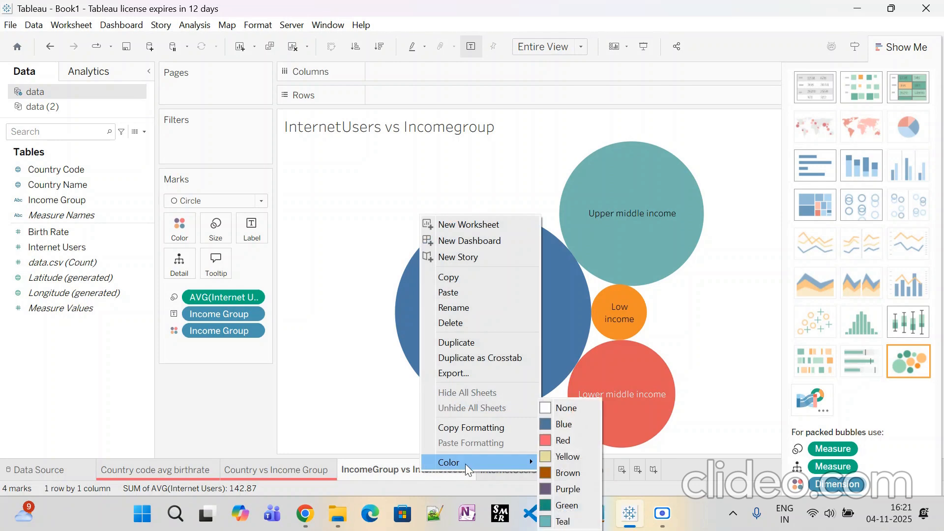
click(555, 445)
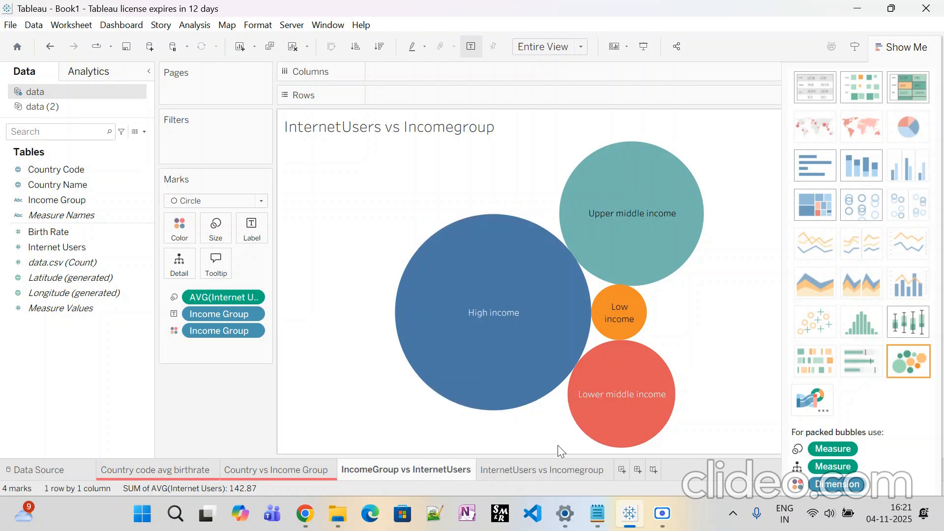
right_click(523, 473)
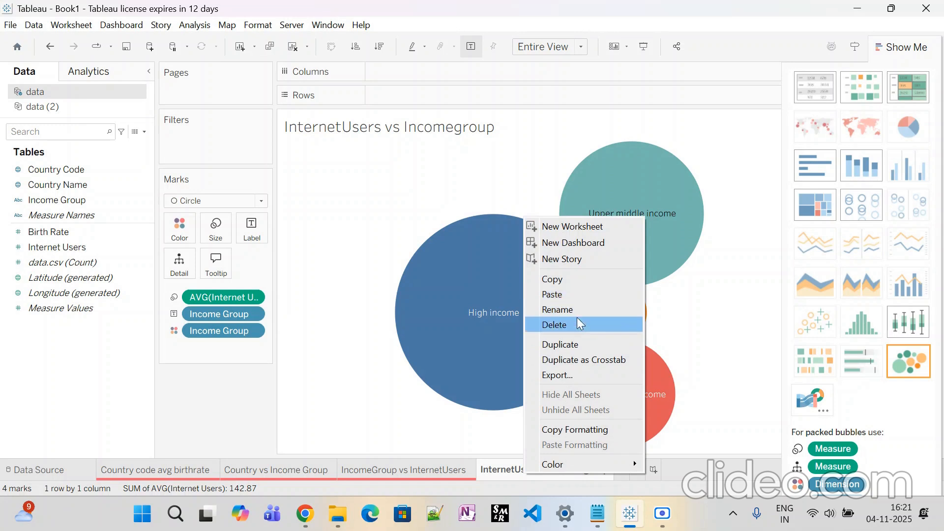
mouse_move(592, 462)
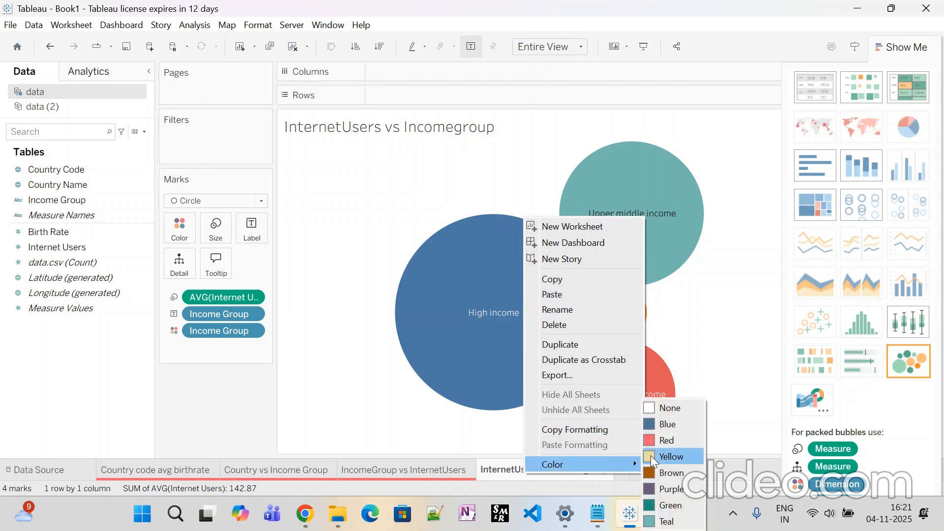
click(650, 455)
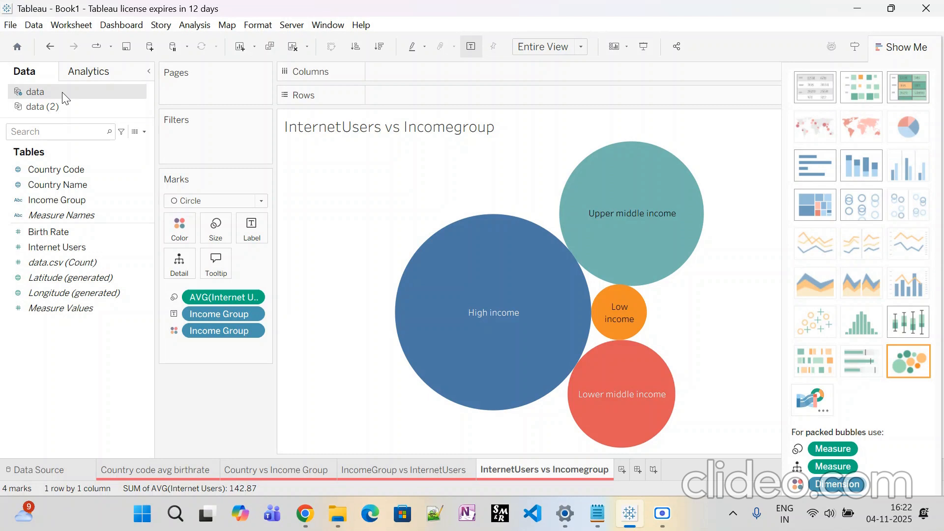
Examine the file and server connectors available for adding a new data source.
click(34, 25)
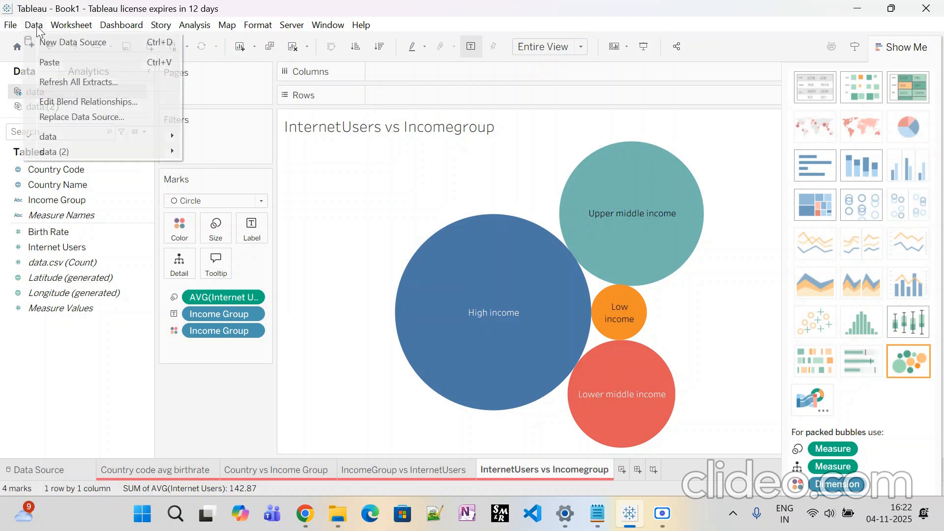
click(52, 46)
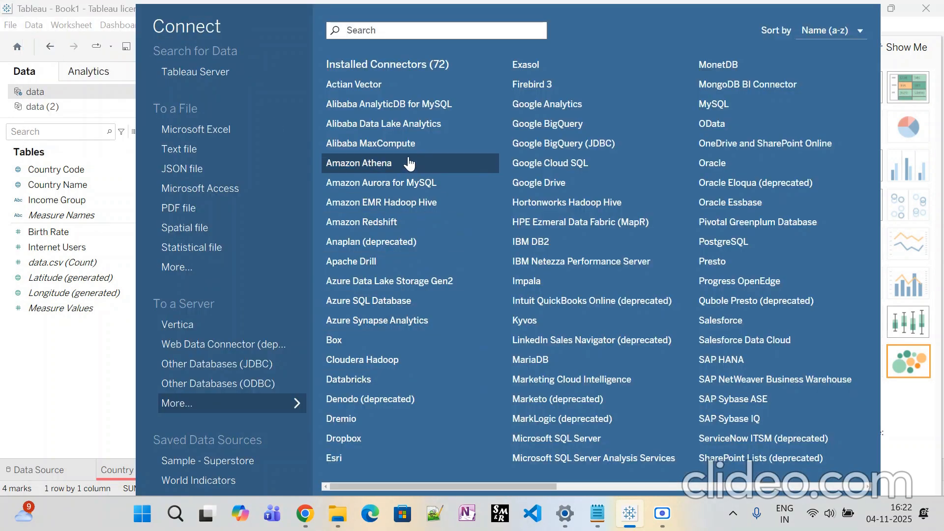
scroll(408, 162, down, 3)
scroll(511, 357, up, 1)
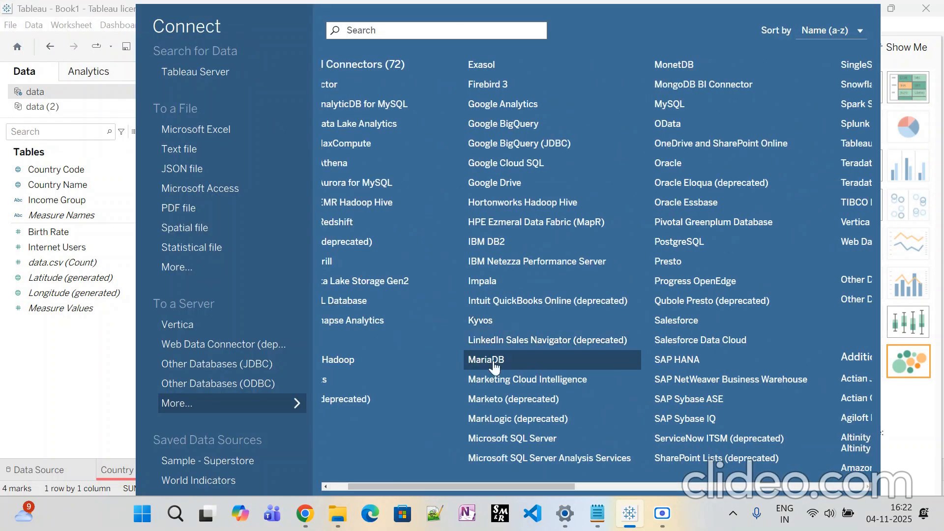
scroll(432, 353, up, 2)
scroll(418, 255, down, 3)
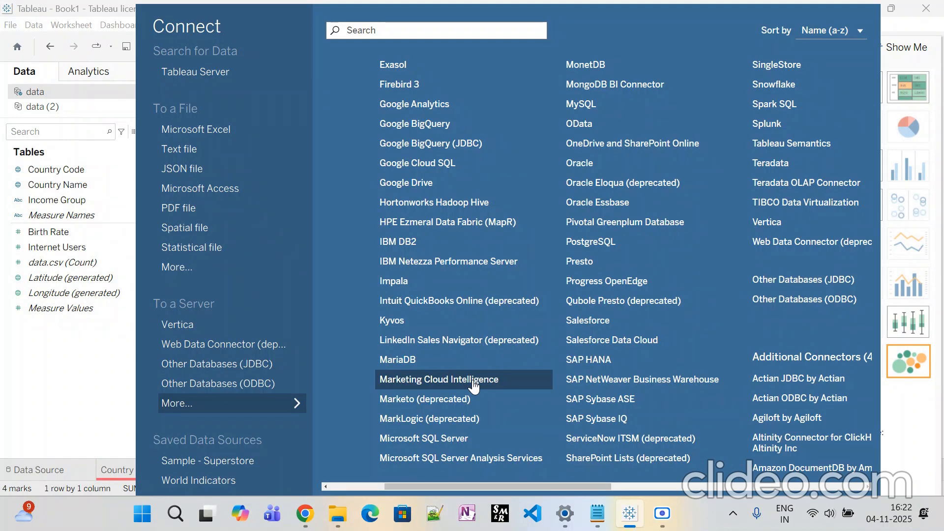
click(198, 149)
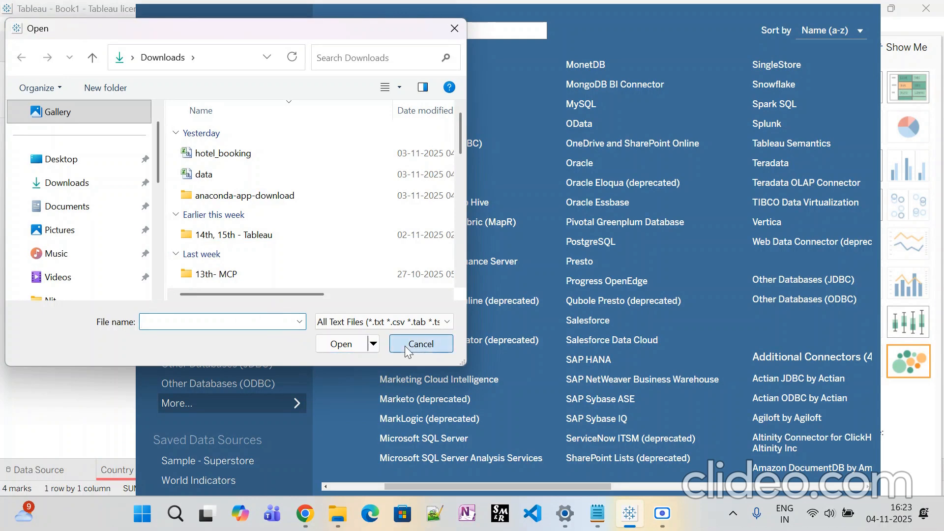
click(421, 343)
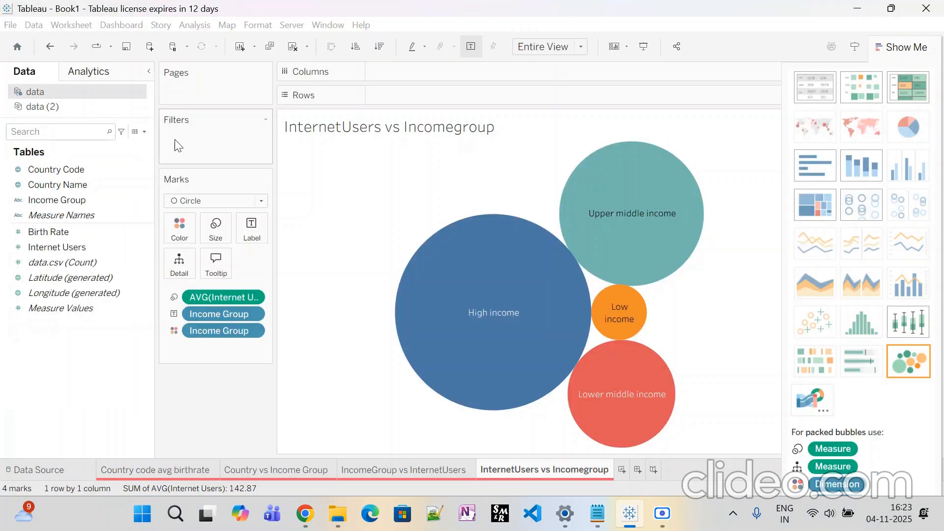
Try to connect to SalaryData.csv from the Downloads folder as a Microsoft Excel data source.
click(33, 24)
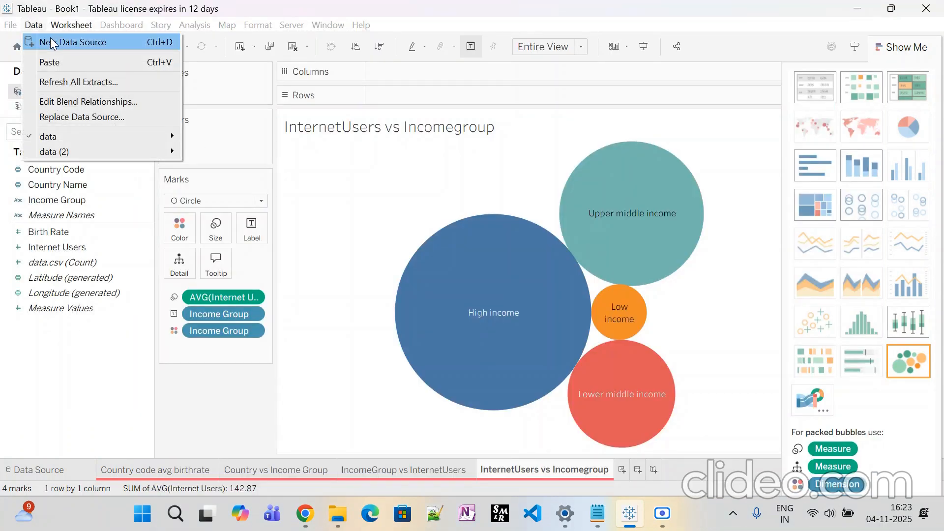
click(50, 39)
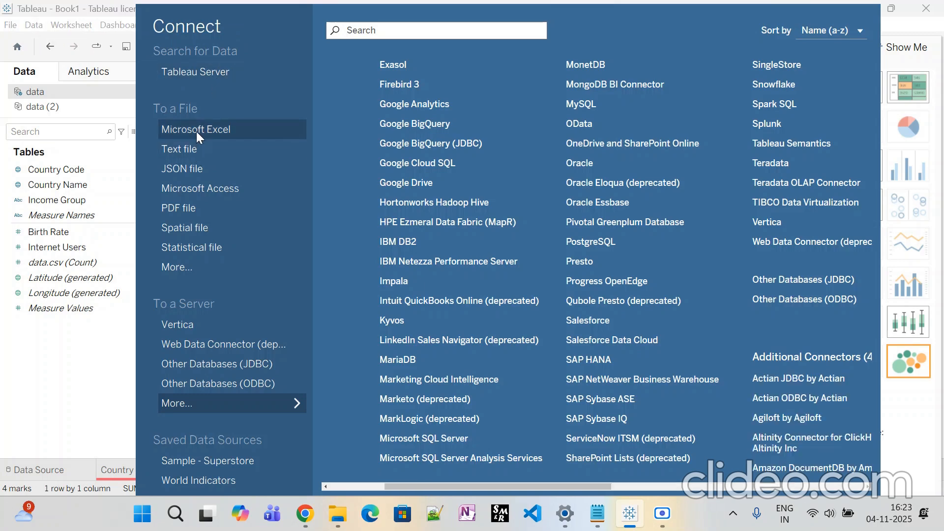
click(196, 130)
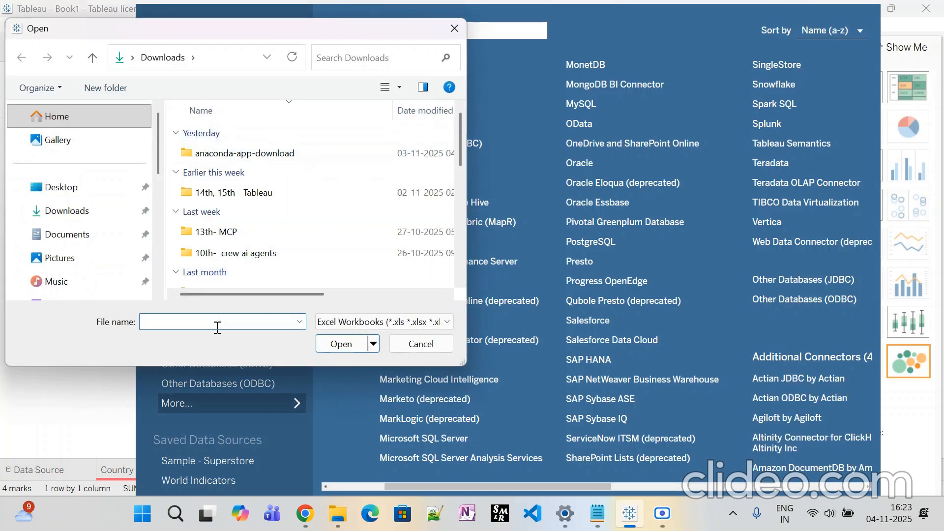
text(sala)
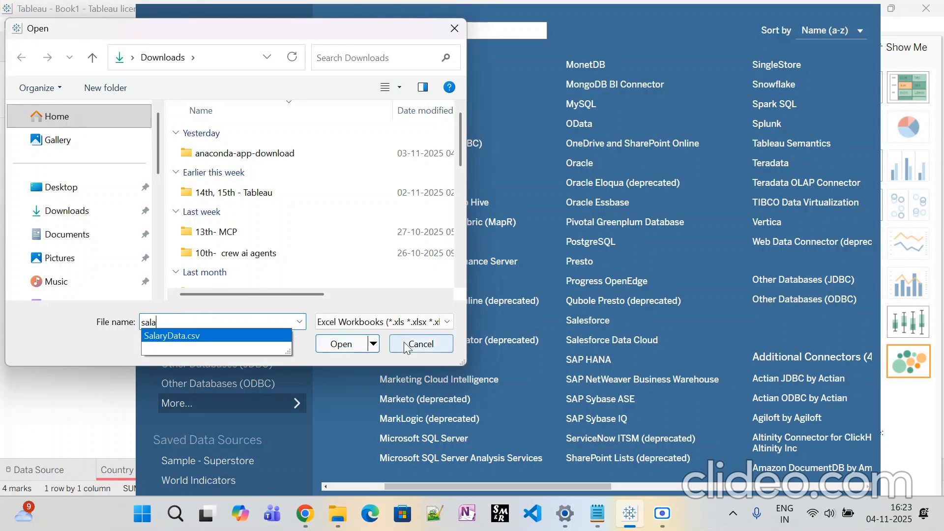
click(185, 336)
click(352, 346)
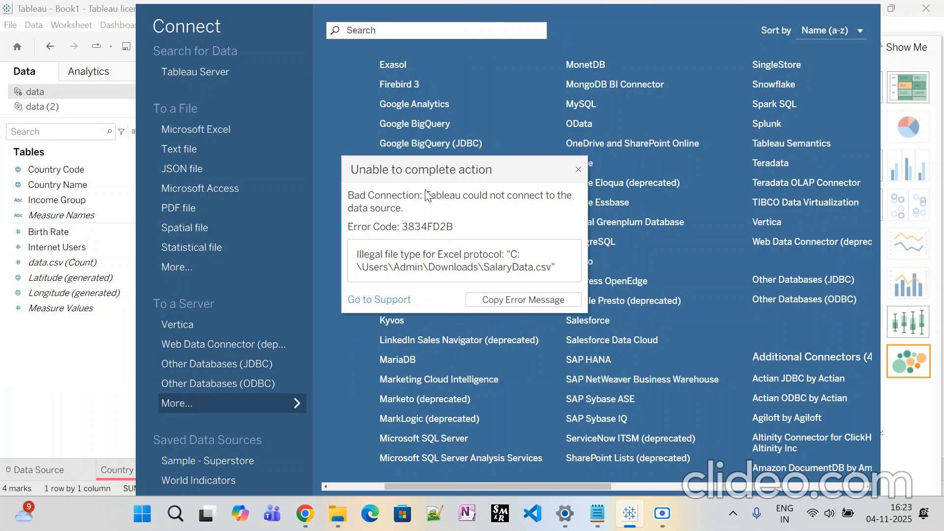
click(578, 169)
Connect to SalaryData.csv from the Downloads folder as a text file data source.
click(184, 148)
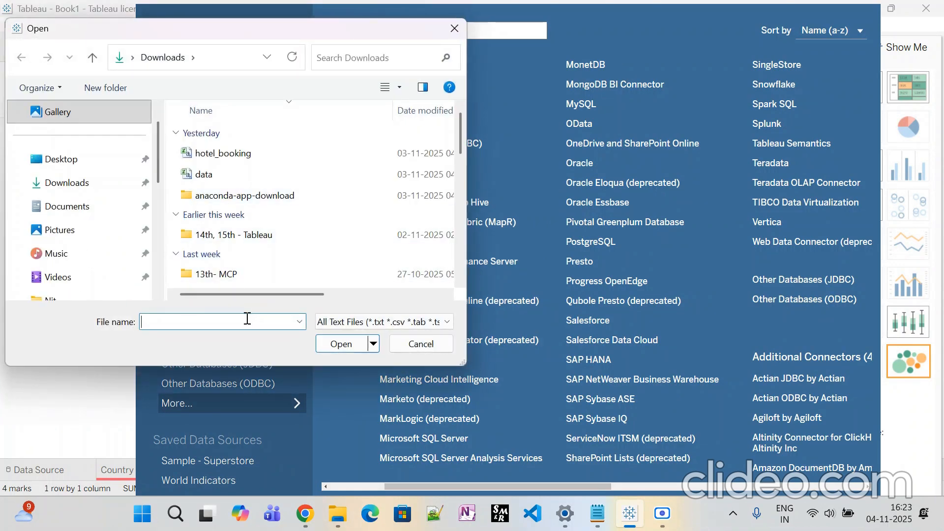
text(sala)
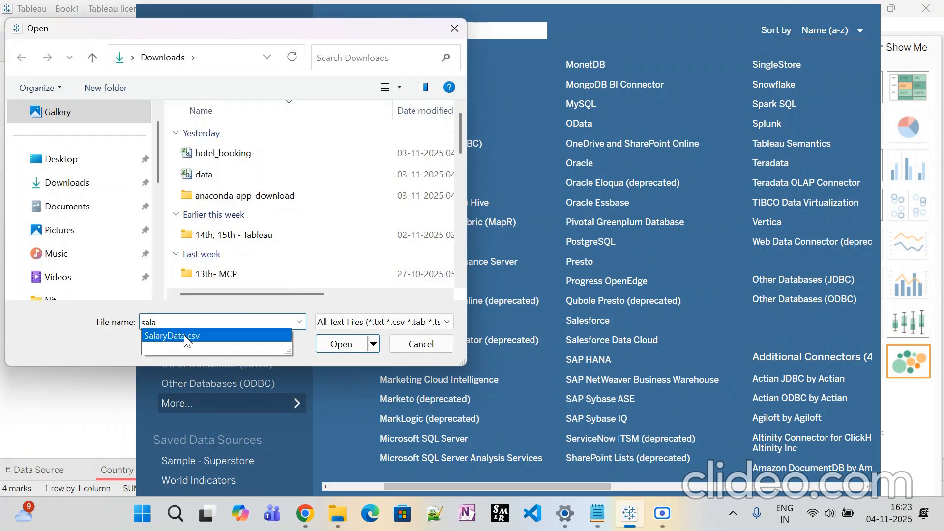
click(357, 350)
click(344, 345)
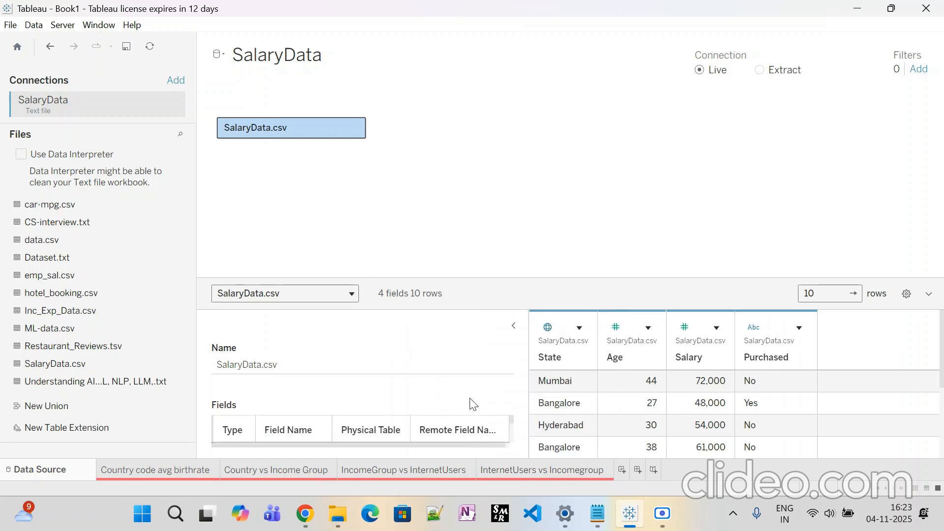
Add a new worksheet after InternetUsers vs Incomegroup for the SalaryData source.
right_click(561, 470)
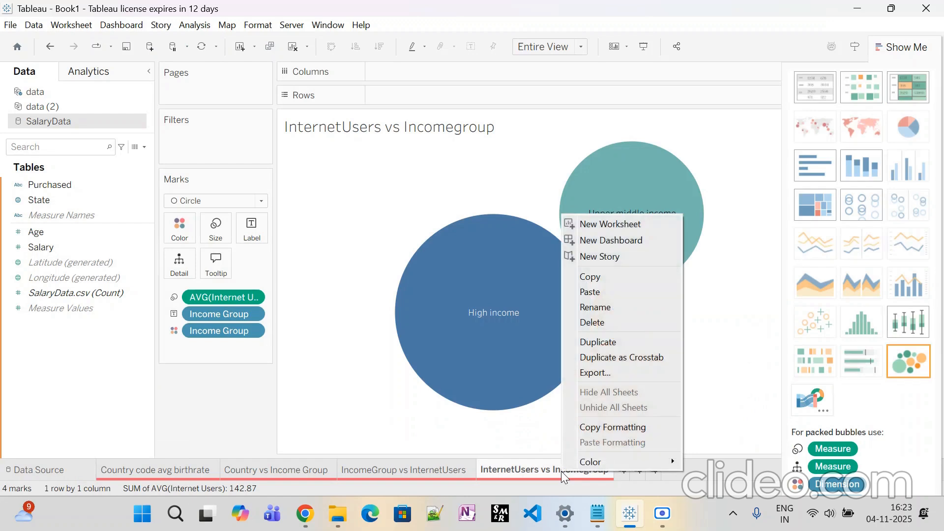
click(622, 472)
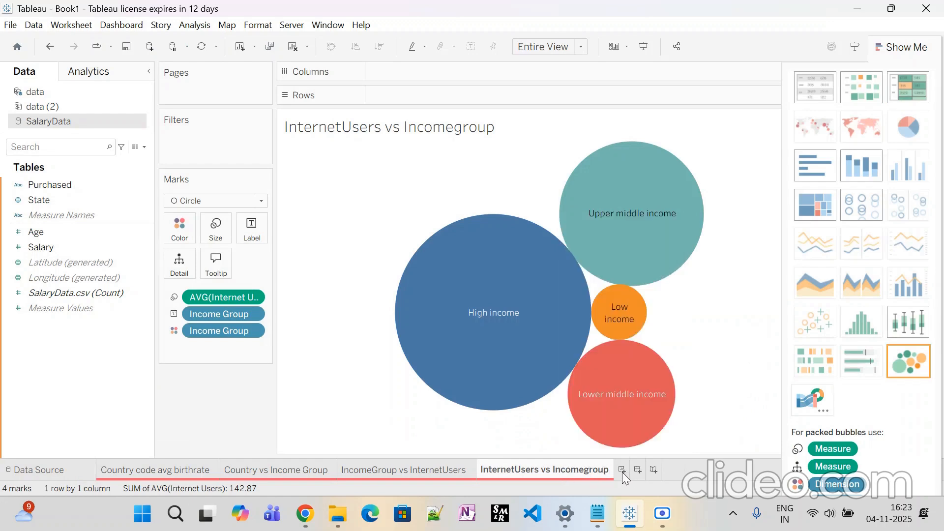
right_click(622, 473)
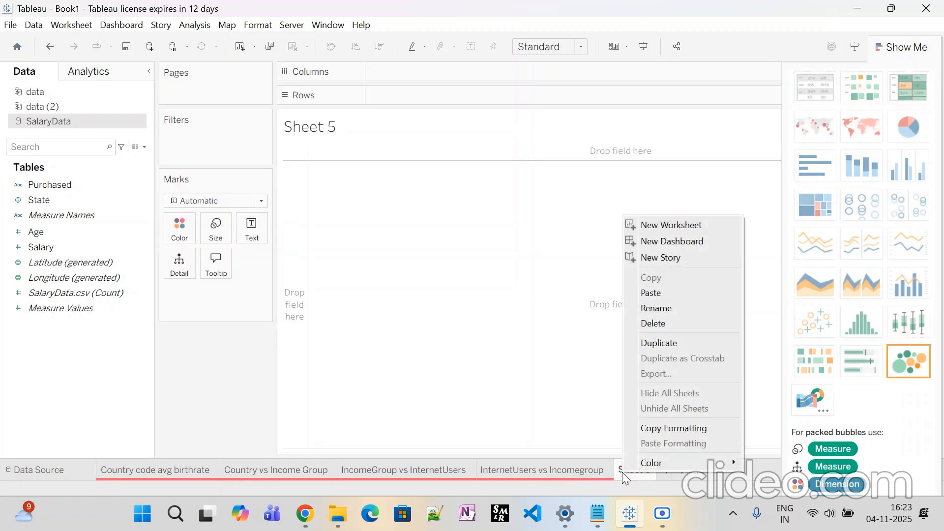
click(424, 342)
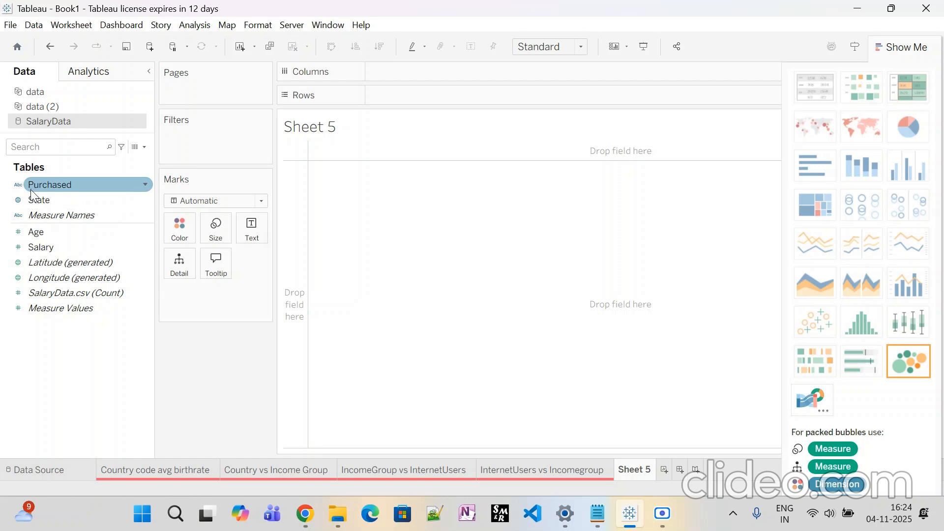
Build a bar chart in Sheet 5 with Purchased on the columns and Salary on the rows.
drag(32, 195, 442, 73)
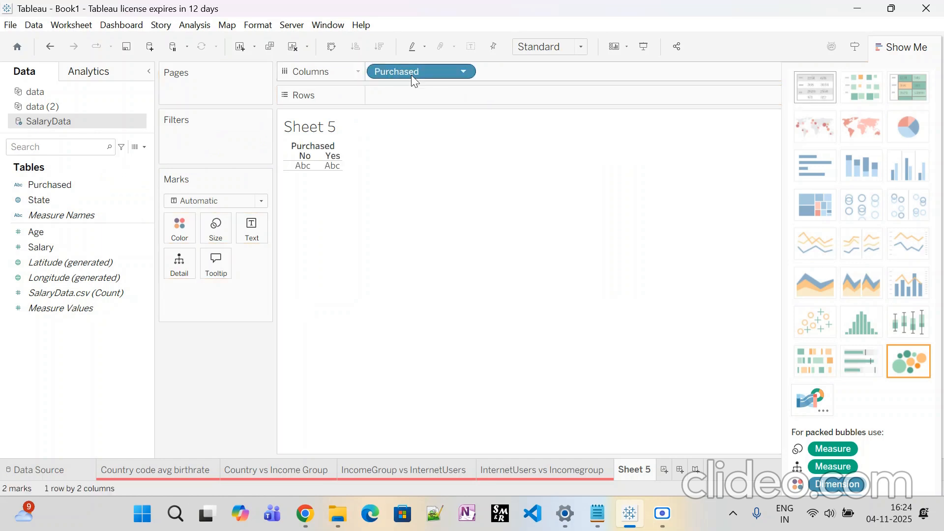
click(464, 71)
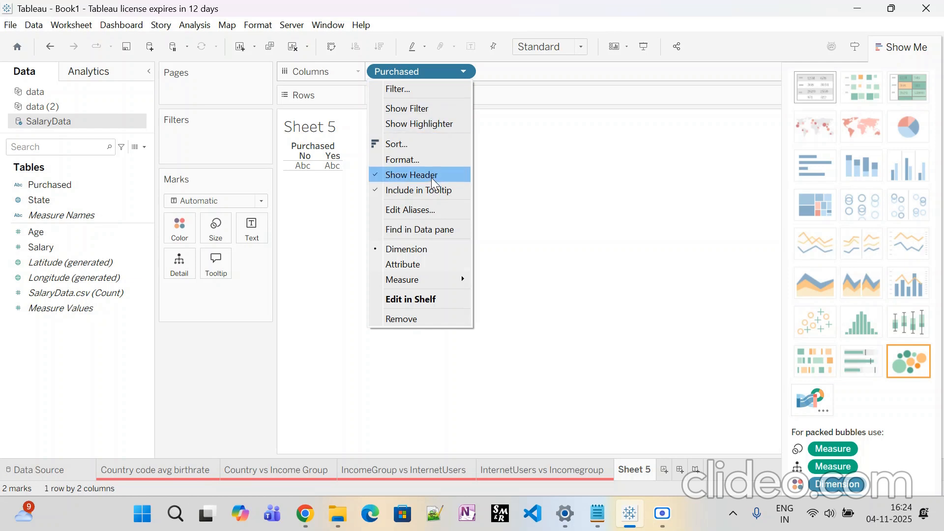
click(525, 347)
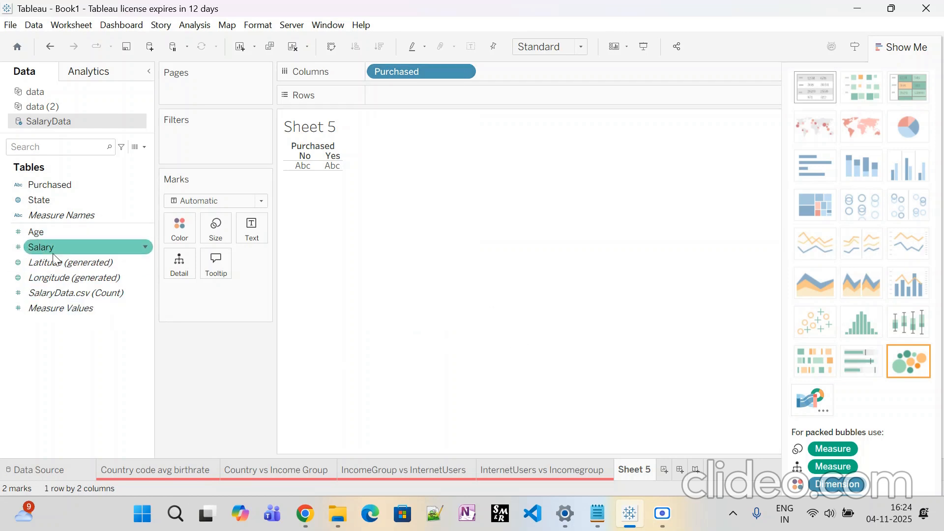
drag(47, 246, 402, 100)
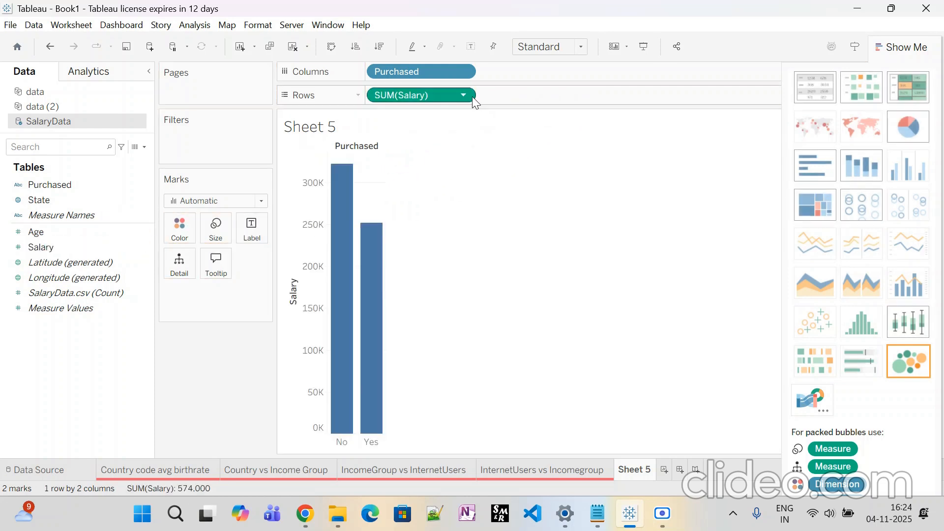
Try Median as the aggregation of Salary on the rows and set it to Average instead.
click(463, 95)
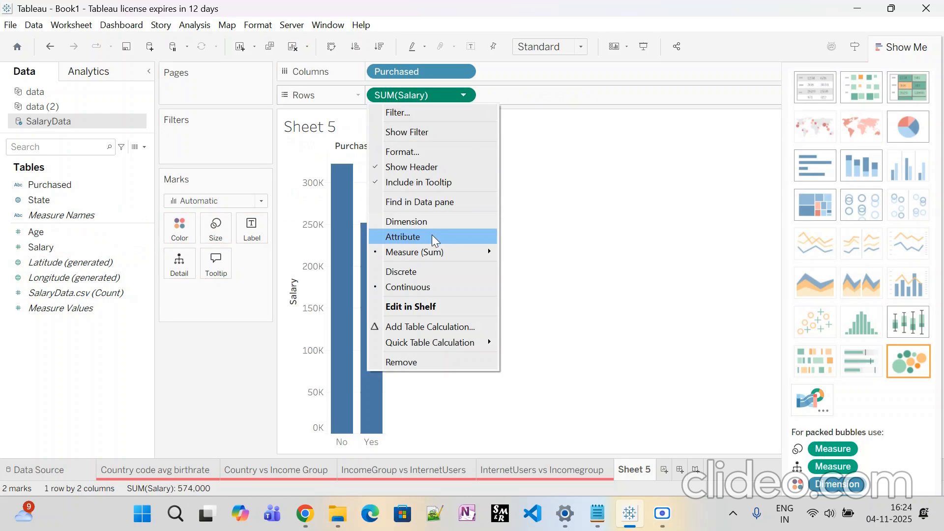
mouse_move(457, 252)
click(529, 282)
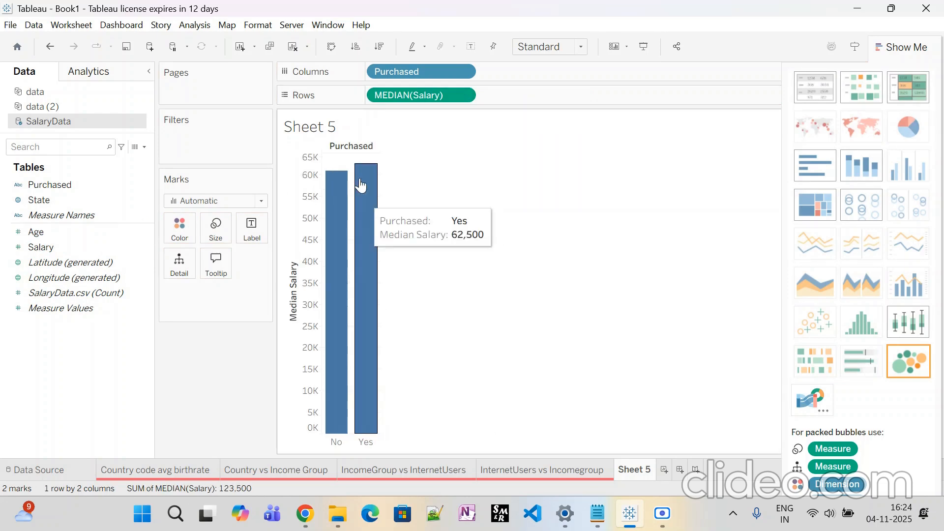
click(463, 95)
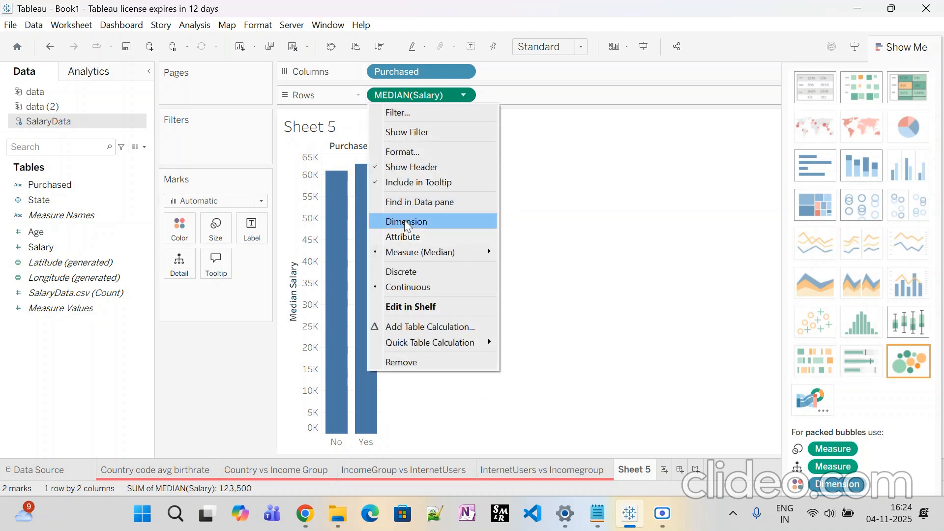
mouse_move(479, 251)
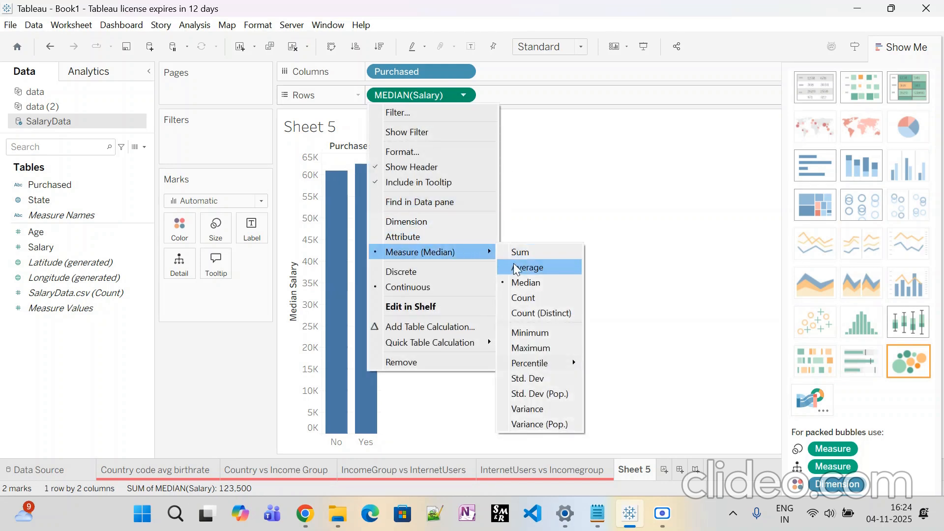
click(513, 266)
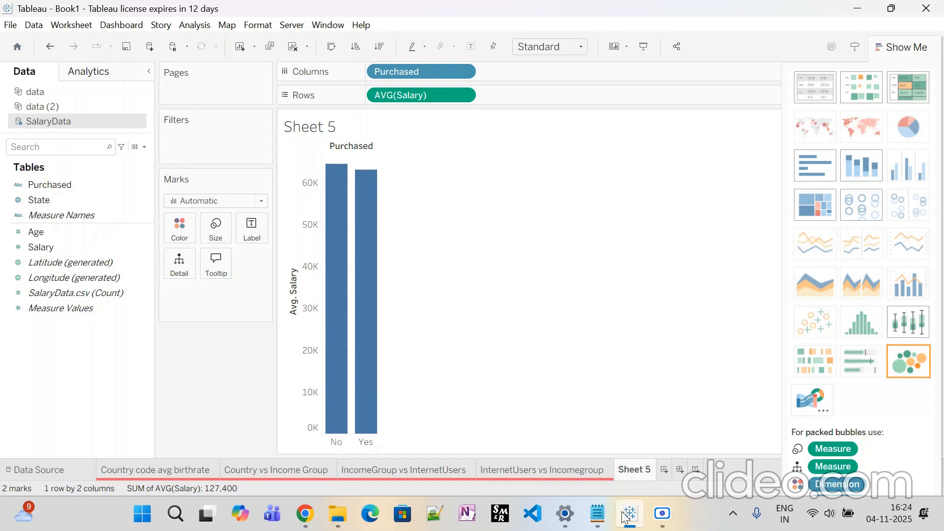
click(662, 513)
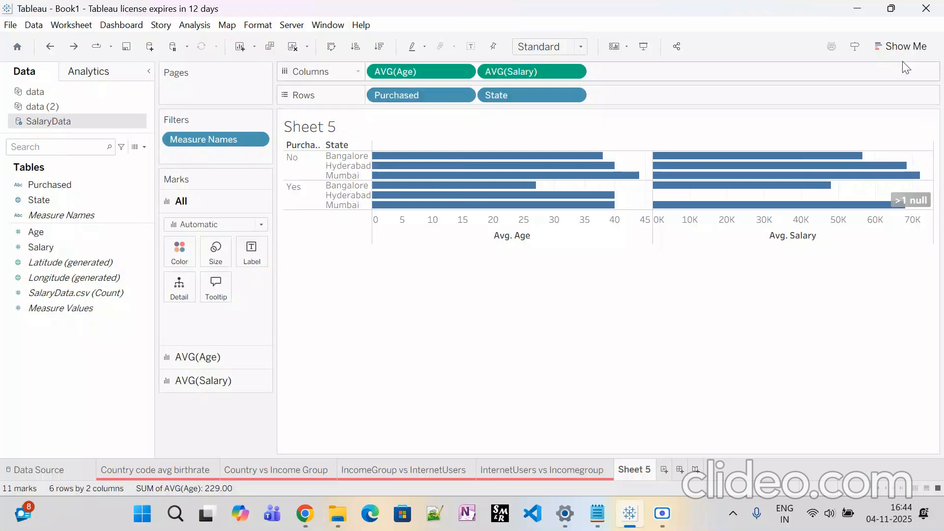
Try the heat map and horizontal bar chart types for average age and salary by Purchased and State.
click(903, 47)
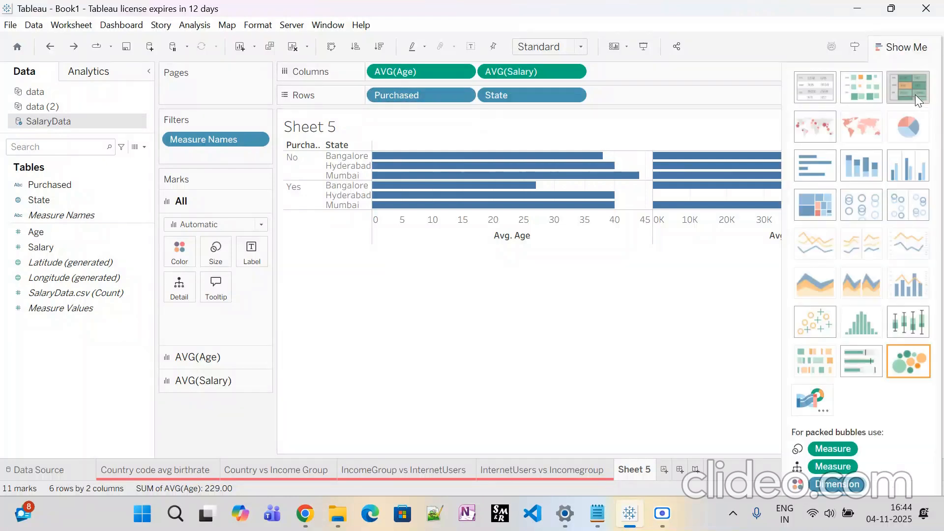
click(867, 97)
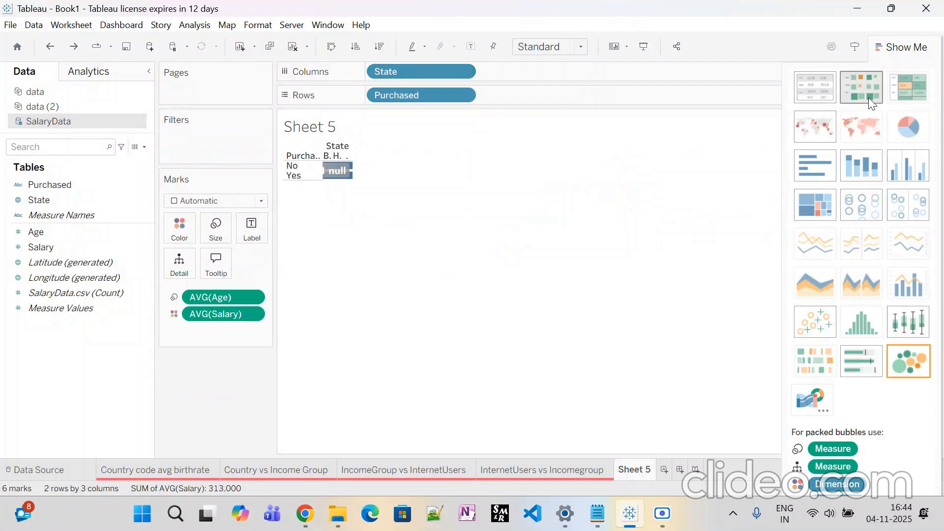
click(898, 93)
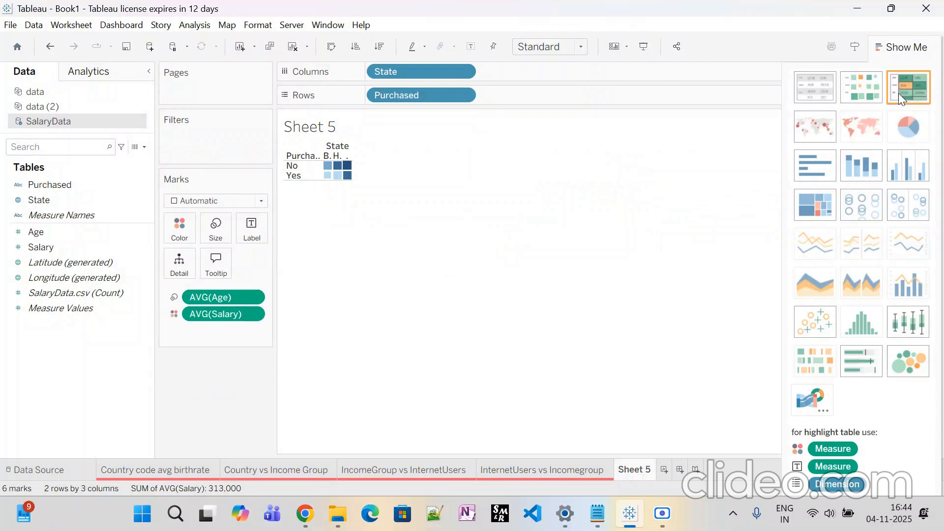
click(835, 162)
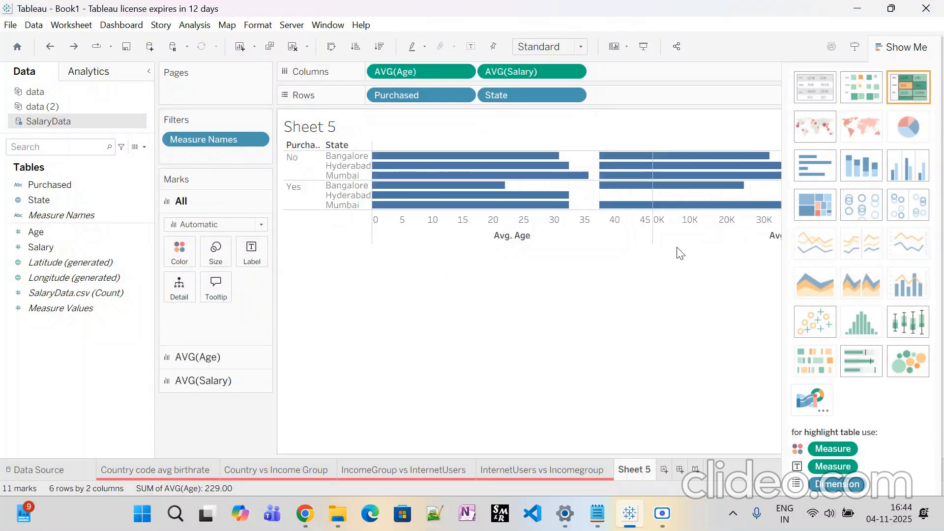
Display Sheet 5 as packed bubbles and colour the bubbles by State.
click(923, 364)
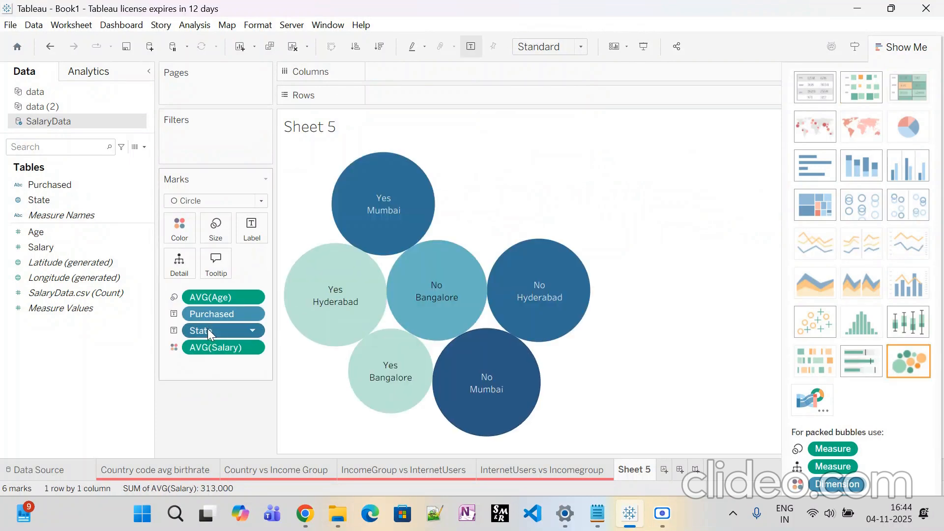
drag(205, 327, 193, 217)
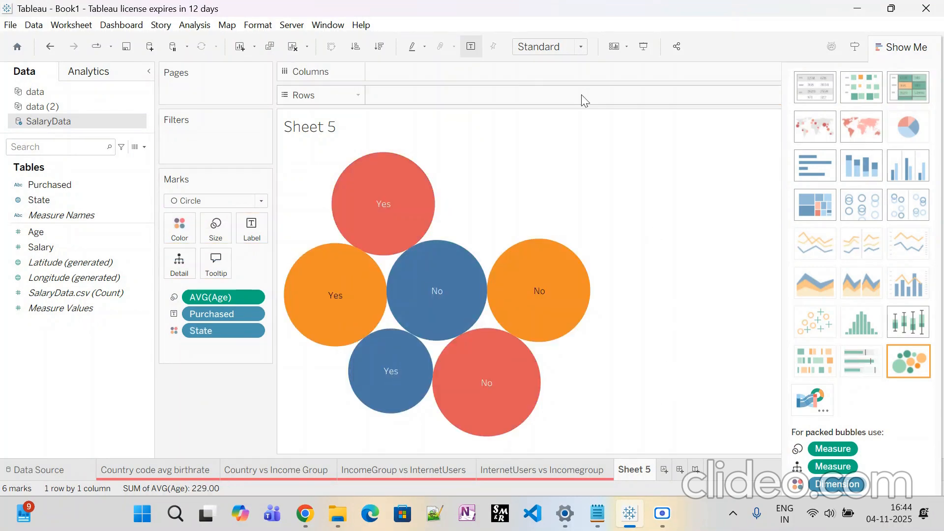
Fit the packed bubble chart to Entire View and hide the chart type suggestions to reveal the State legend.
click(581, 46)
click(552, 107)
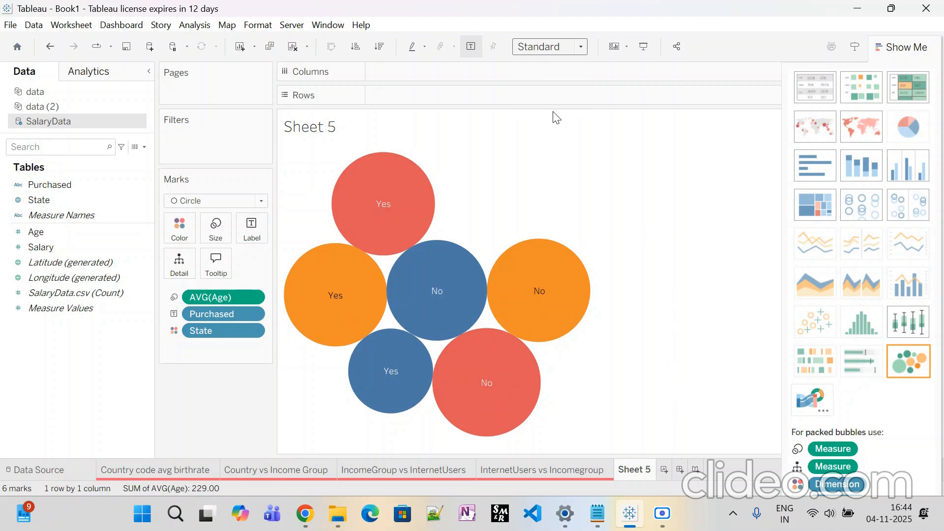
mouse_move(661, 328)
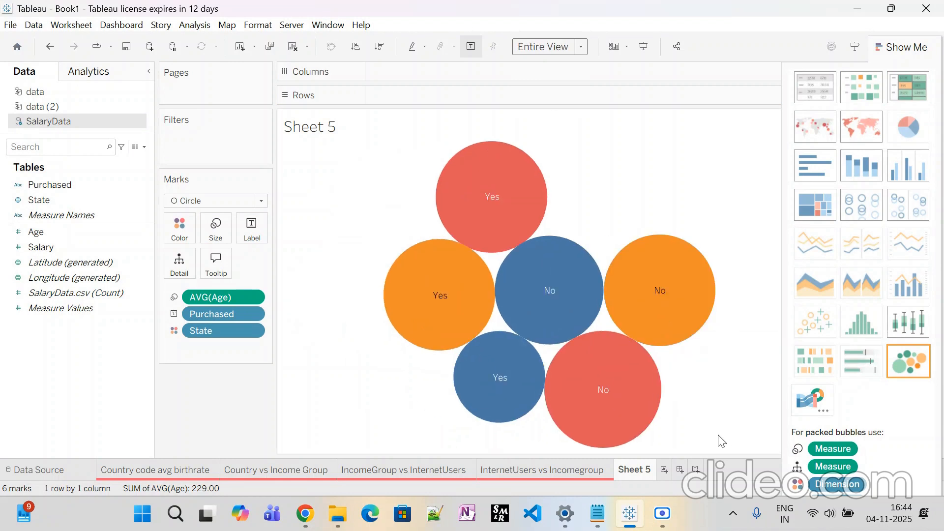
mouse_move(611, 376)
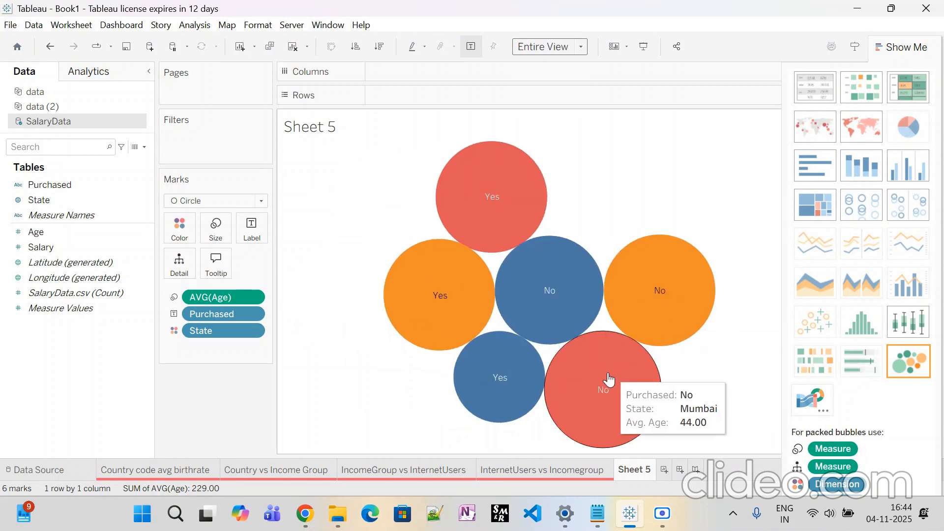
click(901, 46)
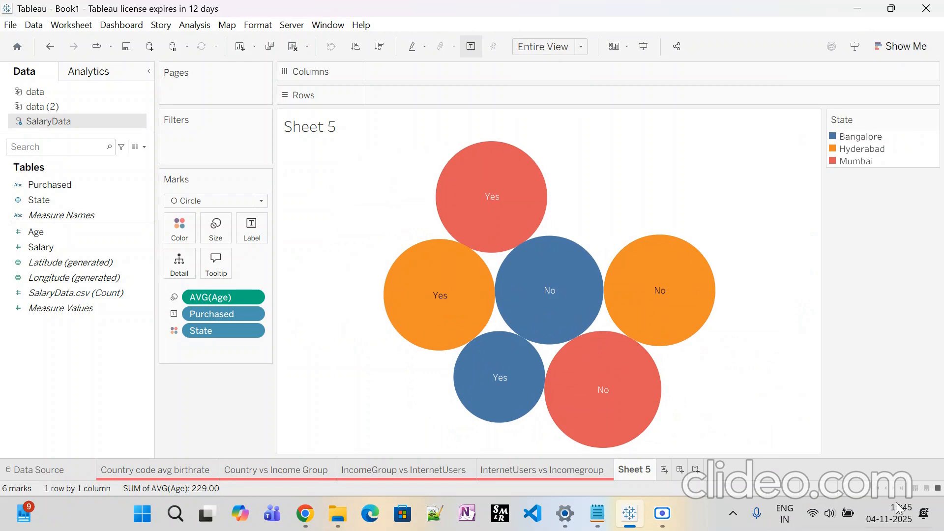
Switch to the Notepad notes on Tableau and read the AGENDA list at the end.
click(598, 512)
scroll(579, 331, down, 1)
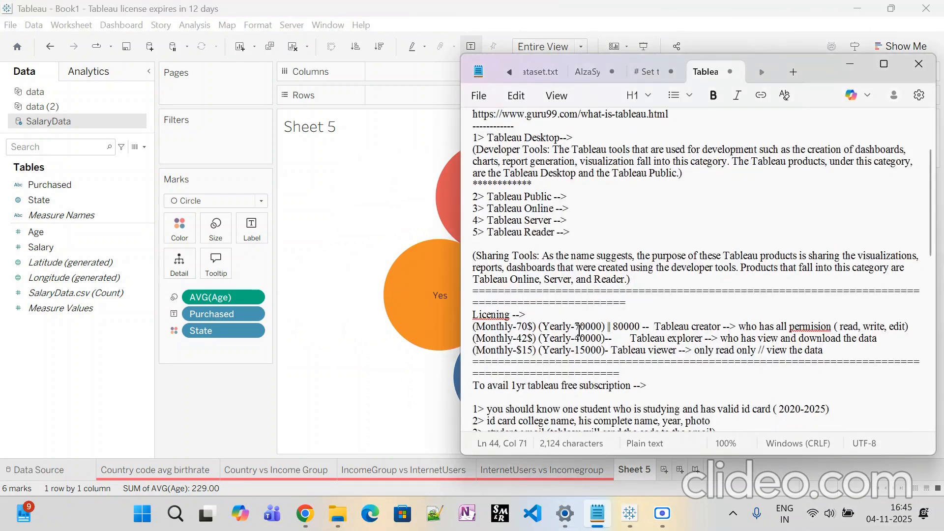
scroll(579, 331, down, 10)
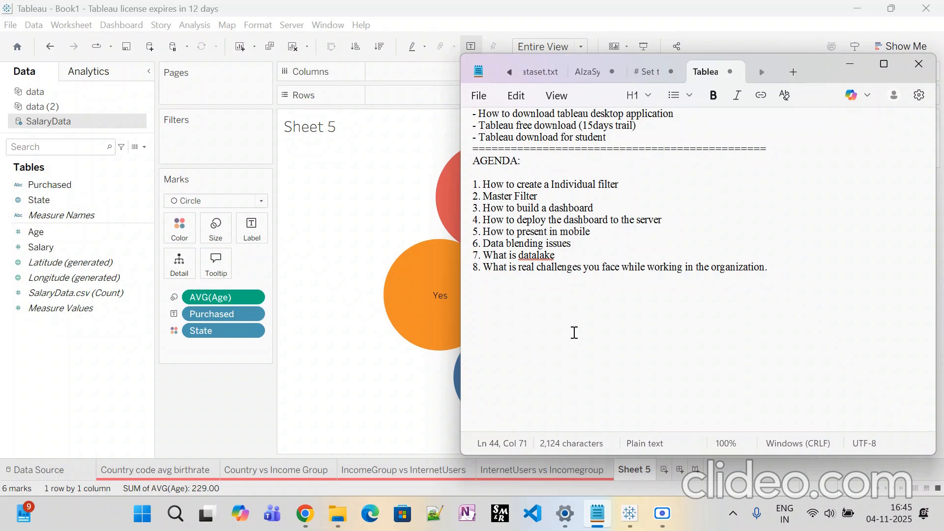
Return to Tableau and review the charts on all five worksheets, ending on Country code avg birthrate.
click(423, 473)
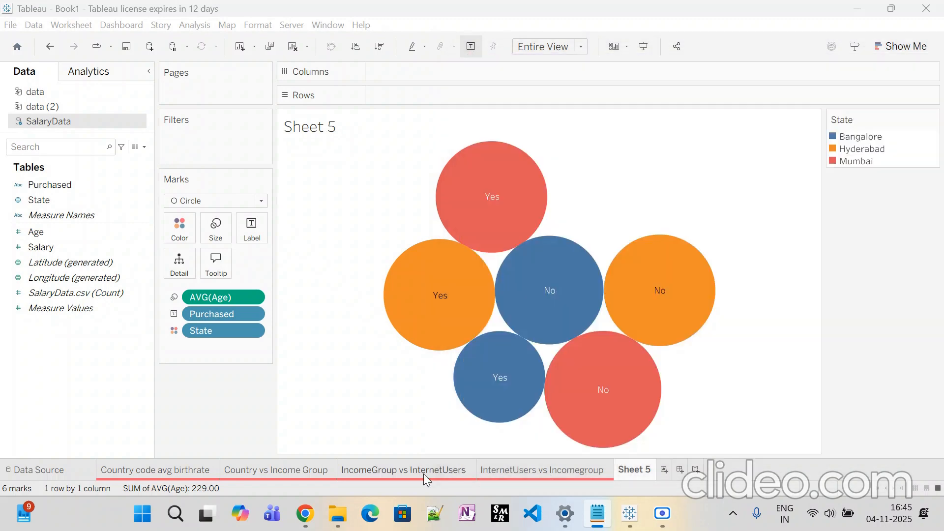
click(424, 473)
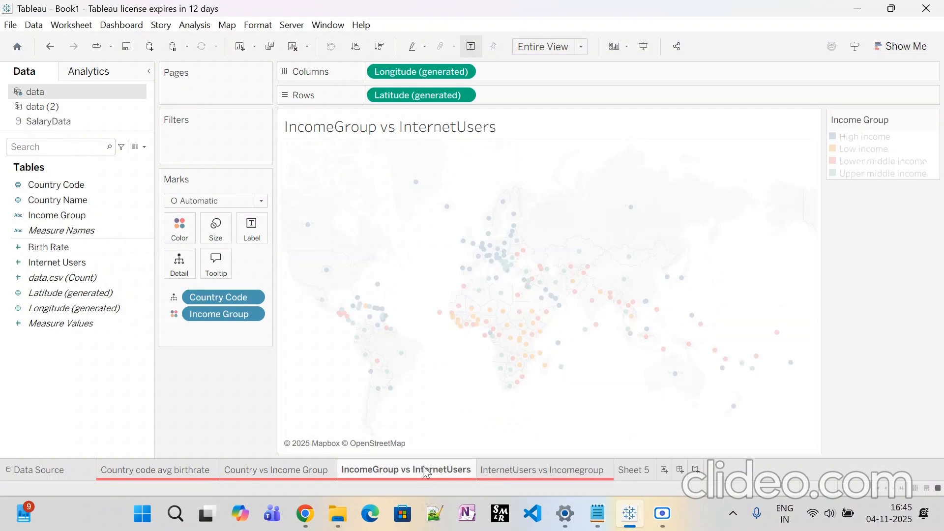
click(249, 470)
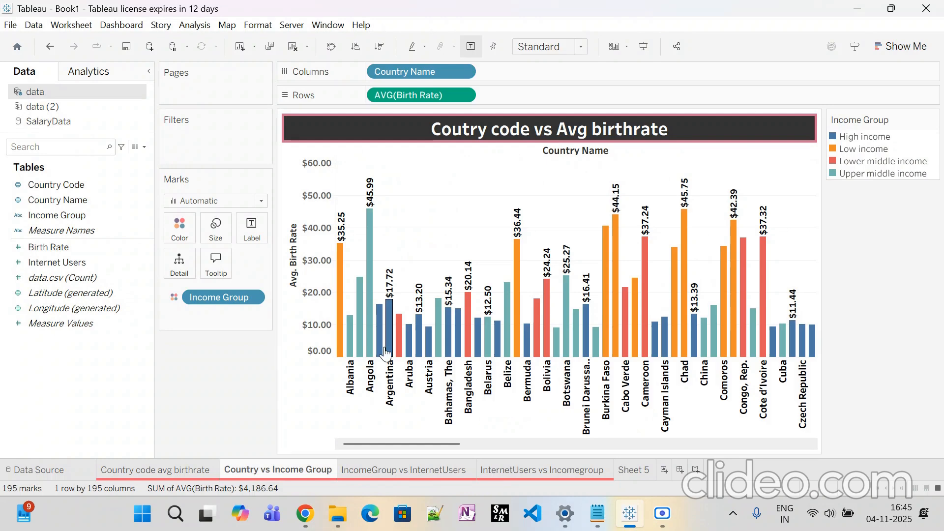
click(209, 471)
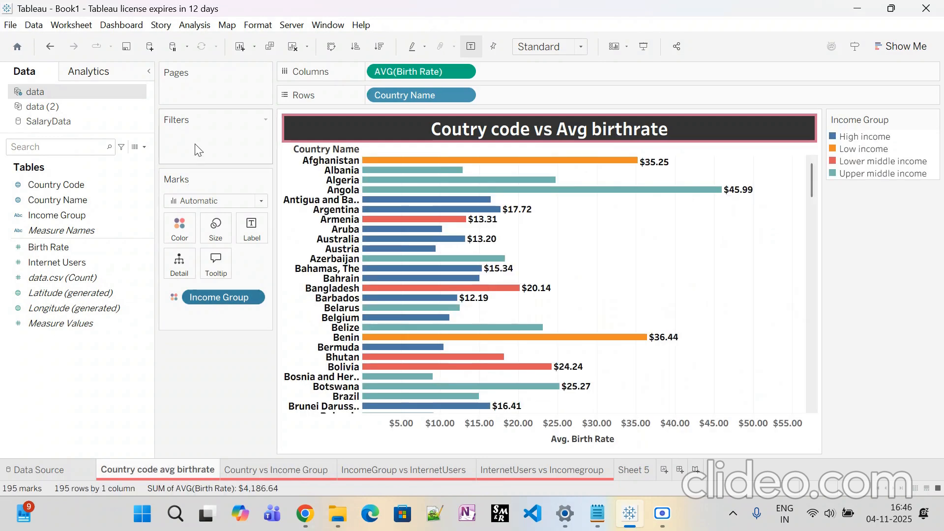
click(264, 471)
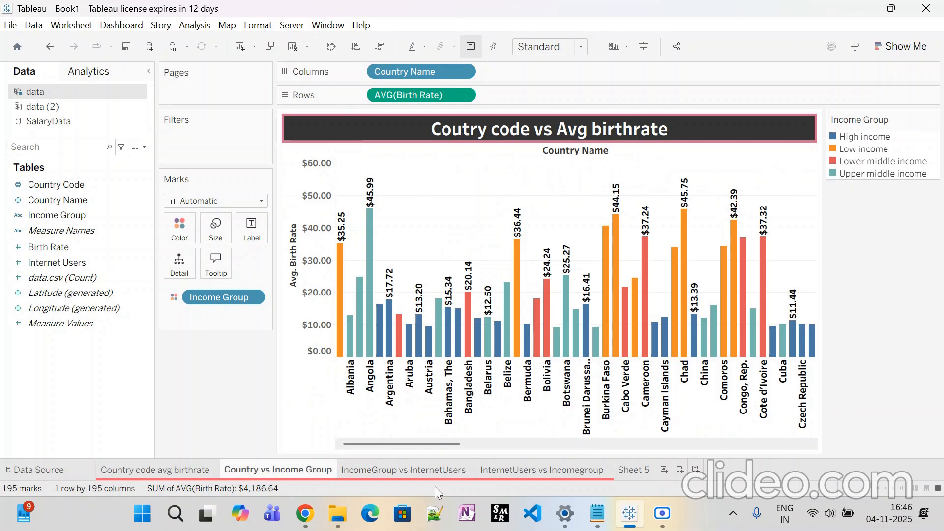
click(389, 469)
click(507, 469)
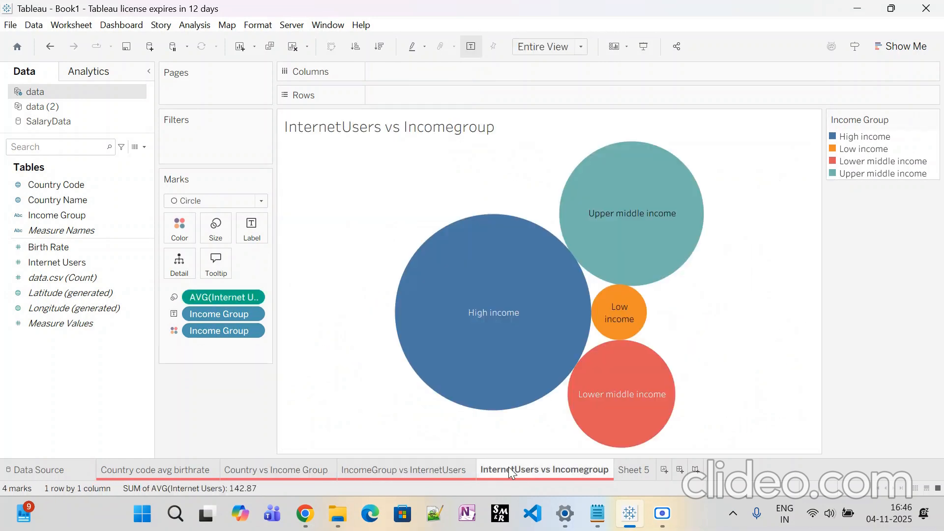
click(624, 465)
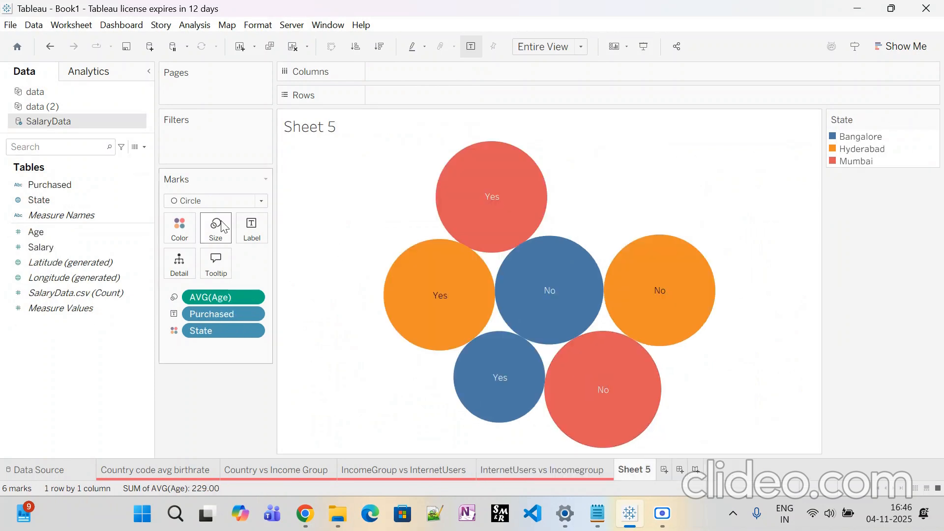
mouse_move(630, 358)
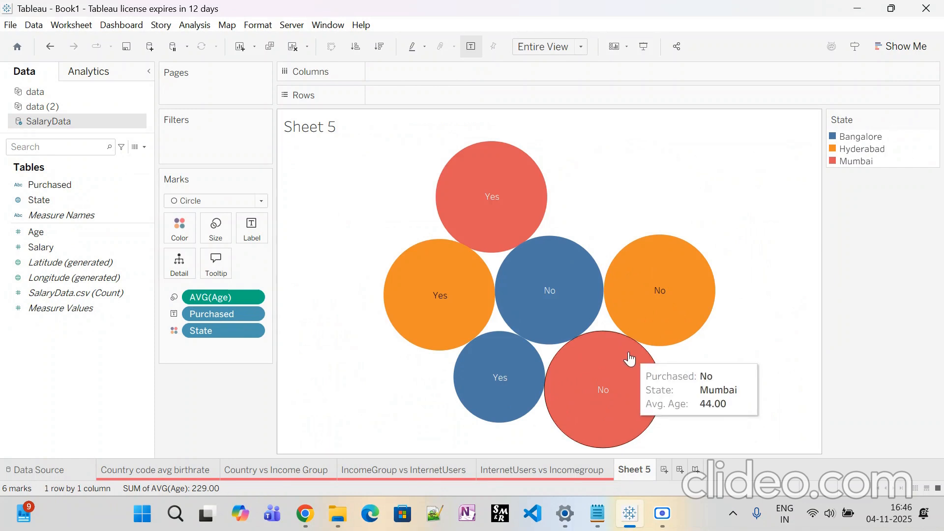
click(172, 470)
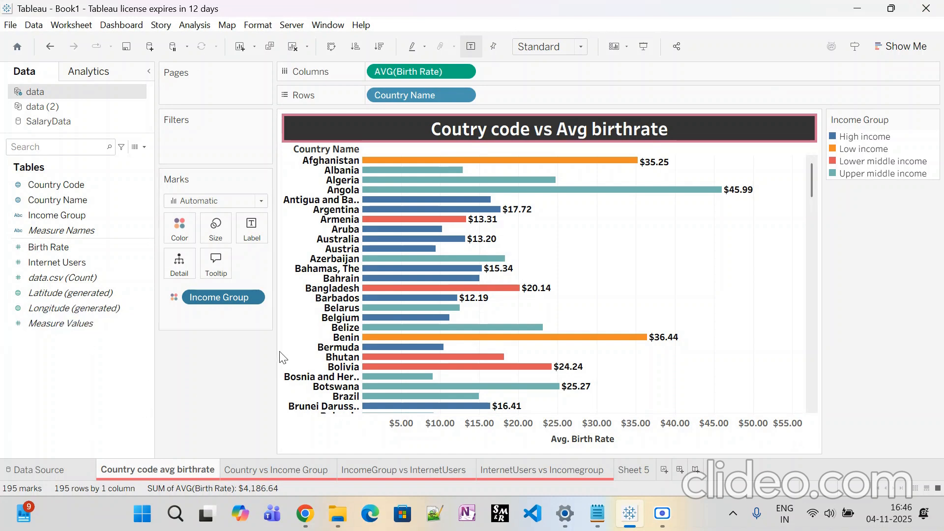
Highlight the High, Low, Lower middle and Upper middle income bars one group at a time, finally clearing the highlight.
click(859, 136)
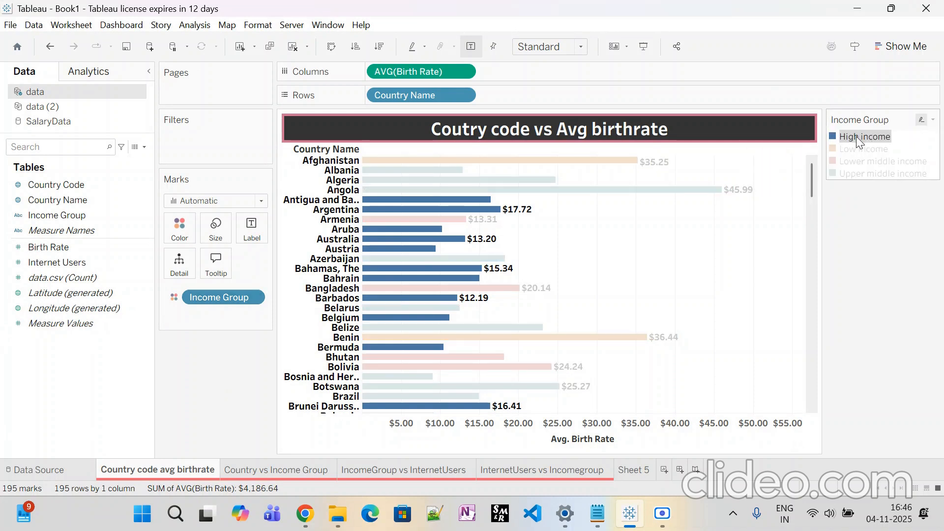
click(859, 150)
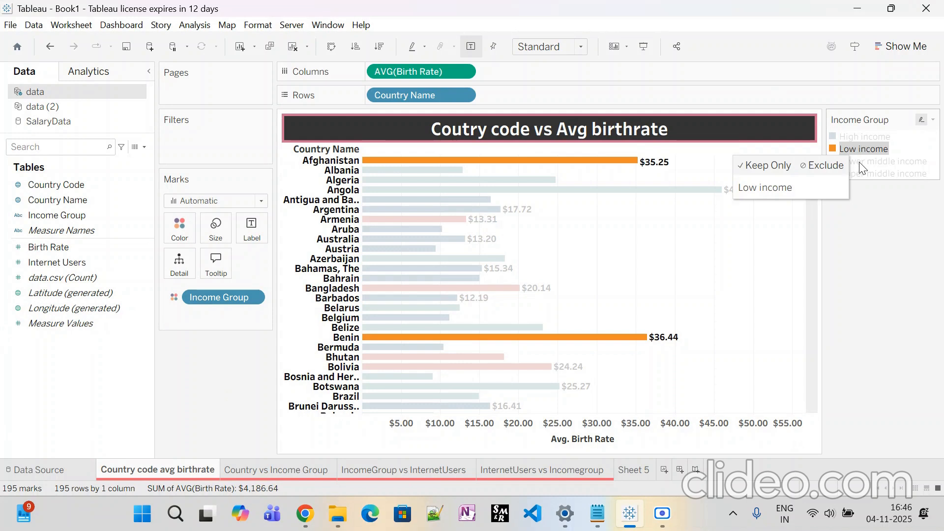
click(859, 162)
click(865, 173)
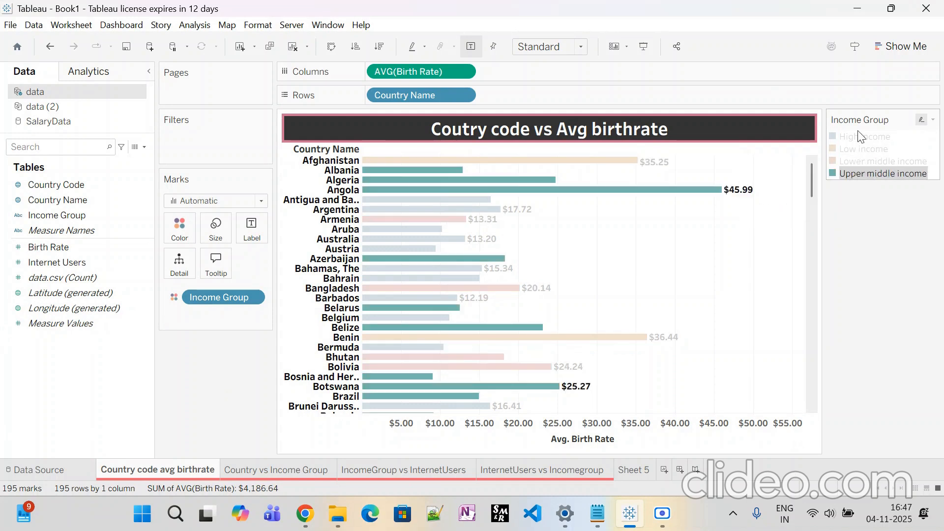
click(906, 222)
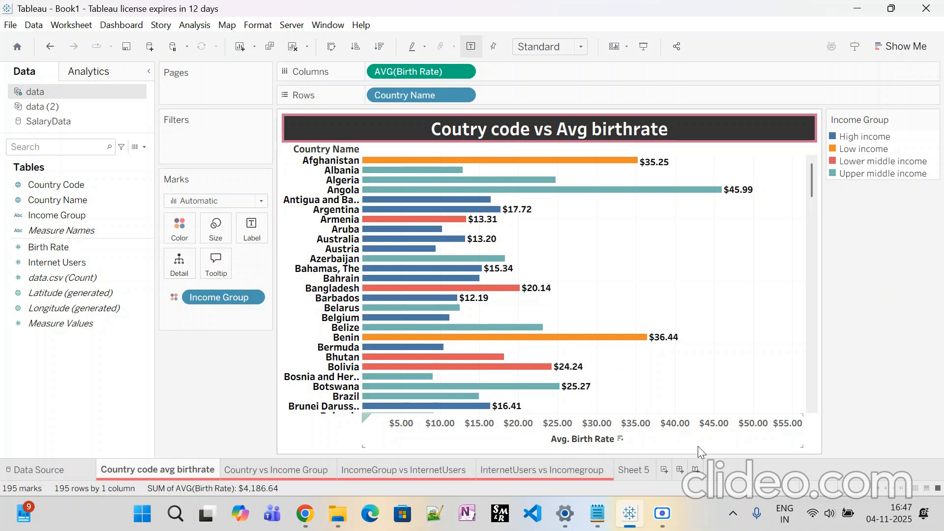
Apply Income Group from Country code avg birthrate as a filter to all the other available worksheets.
right_click(253, 296)
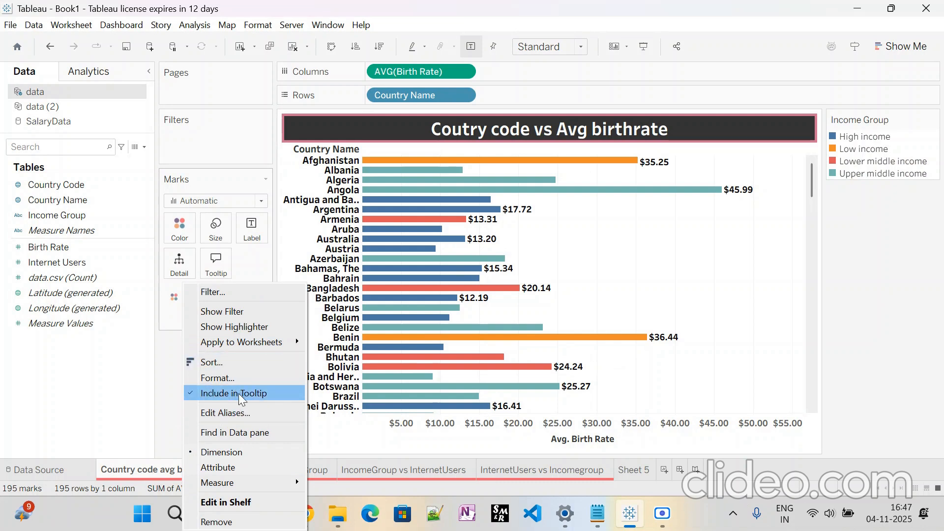
mouse_move(247, 343)
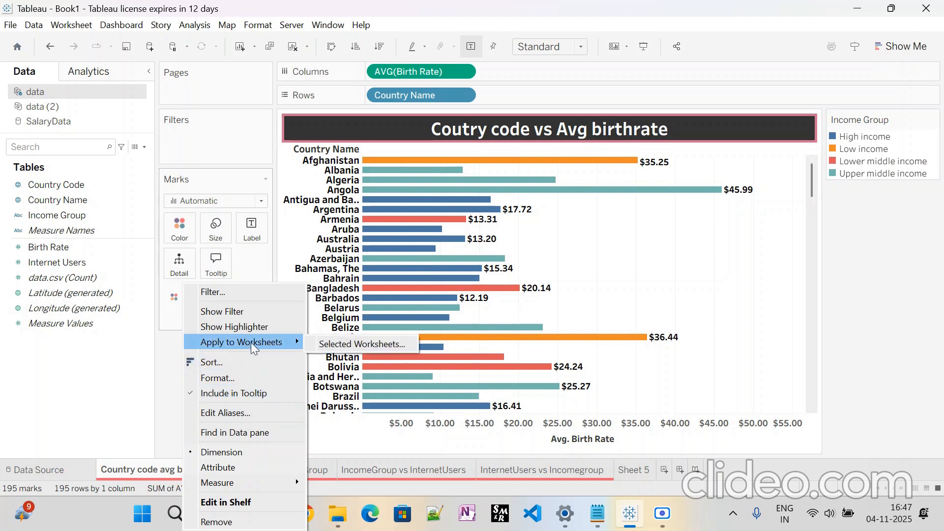
click(324, 344)
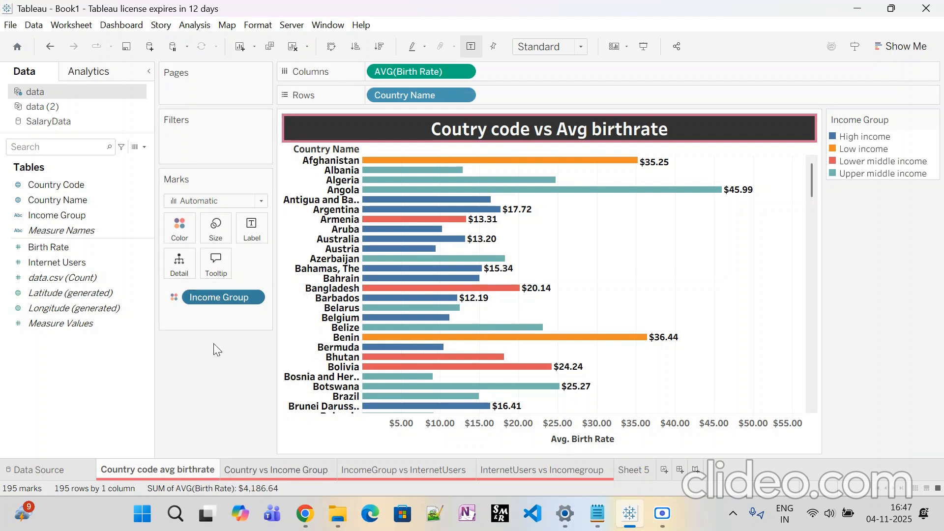
click(275, 469)
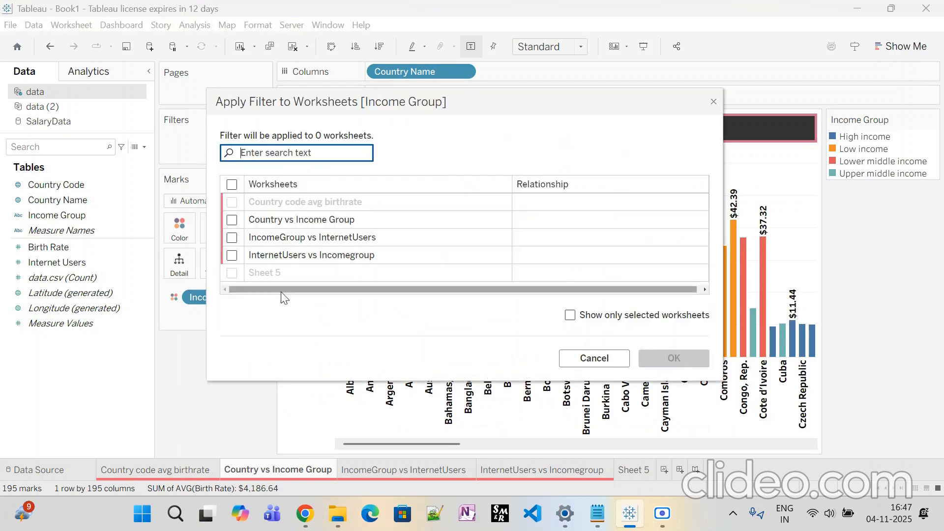
click(232, 185)
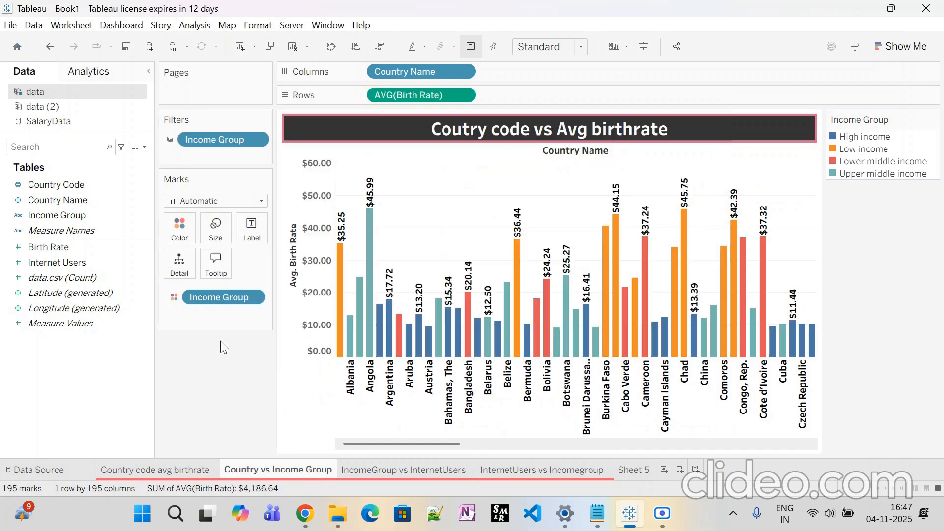
Extend the Income Group filter of Country vs Income Group to Country code avg birthrate, keeping the other selected worksheets.
mouse_move(205, 468)
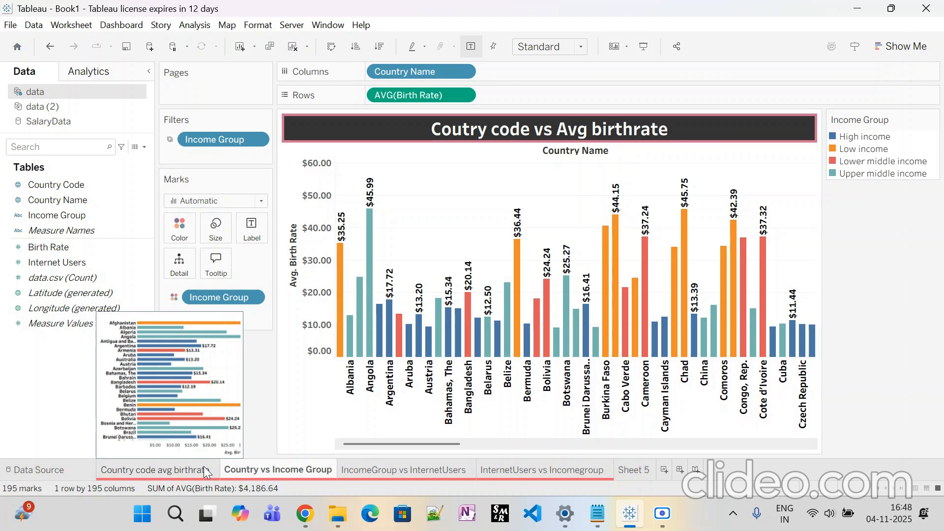
click(256, 297)
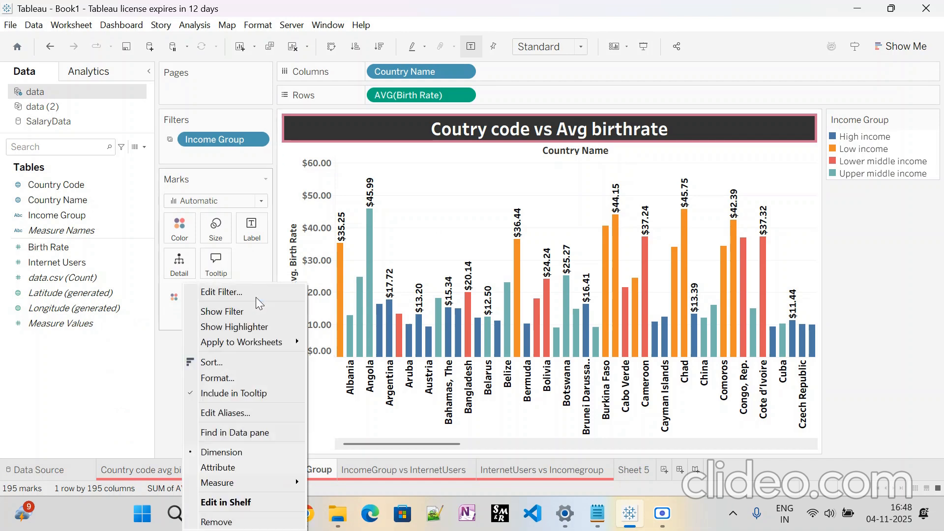
mouse_move(245, 343)
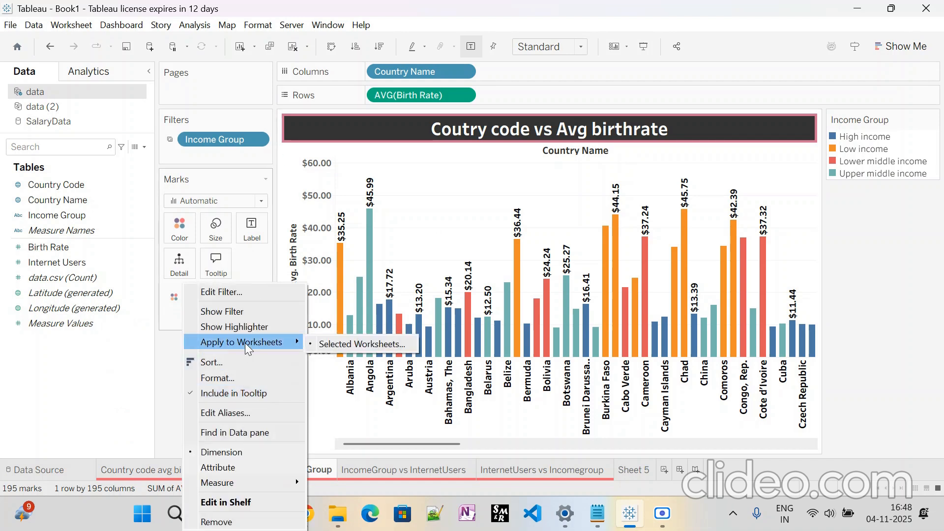
click(328, 345)
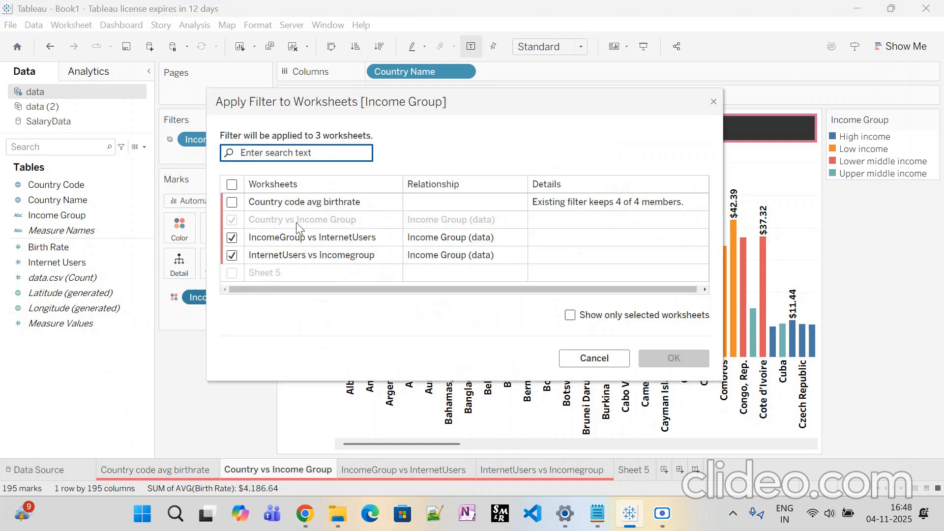
click(232, 201)
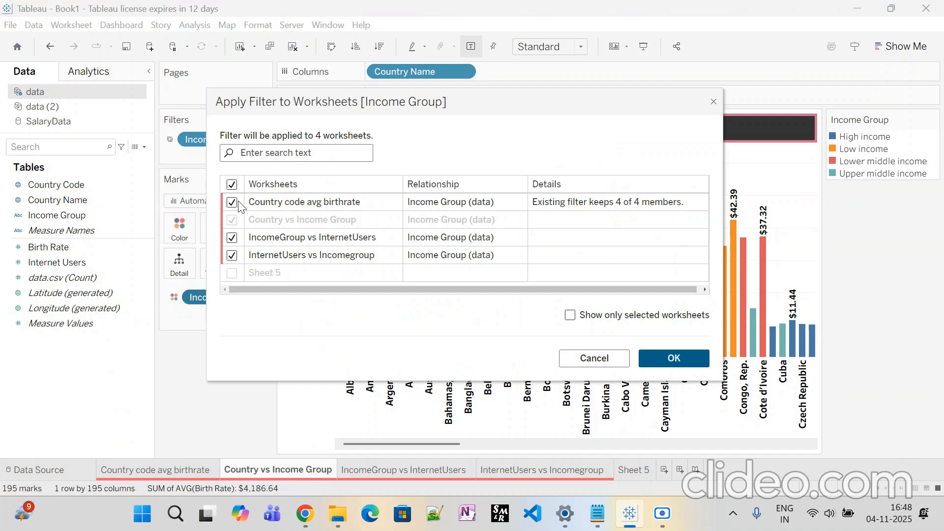
click(232, 202)
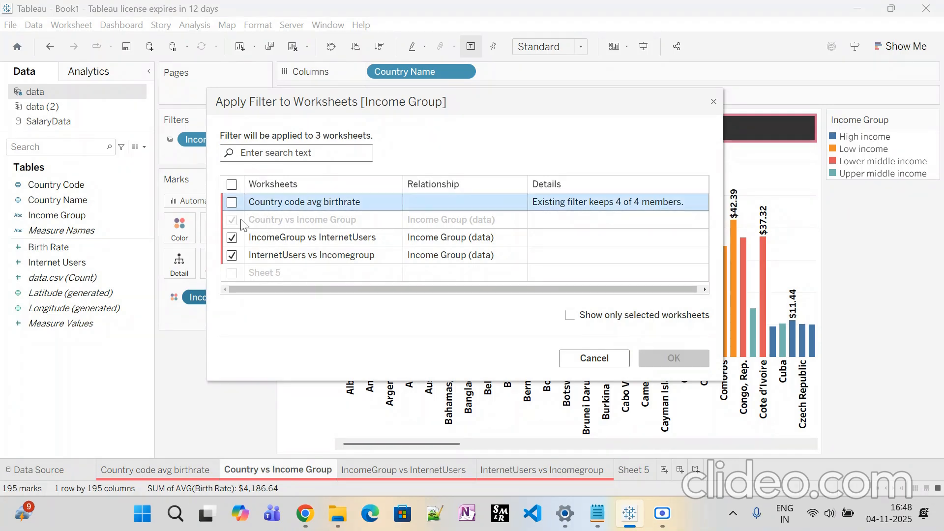
click(231, 184)
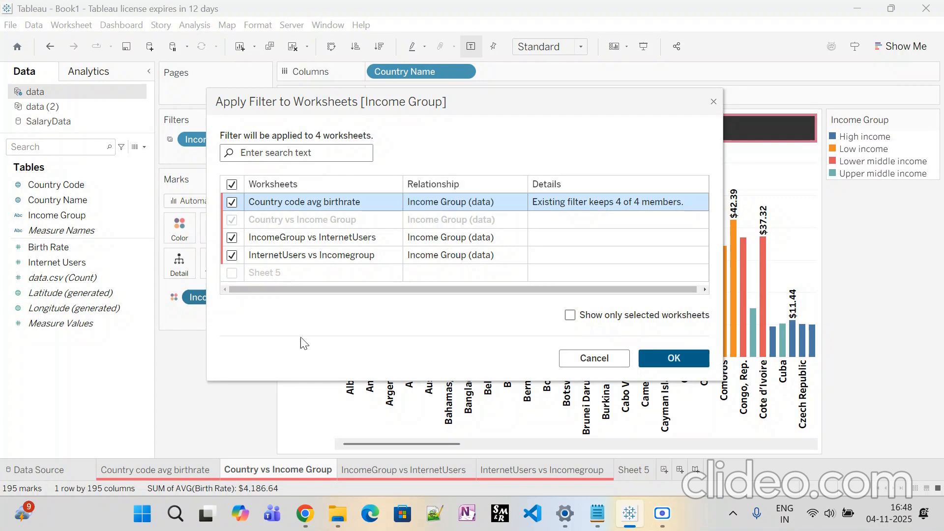
click(671, 358)
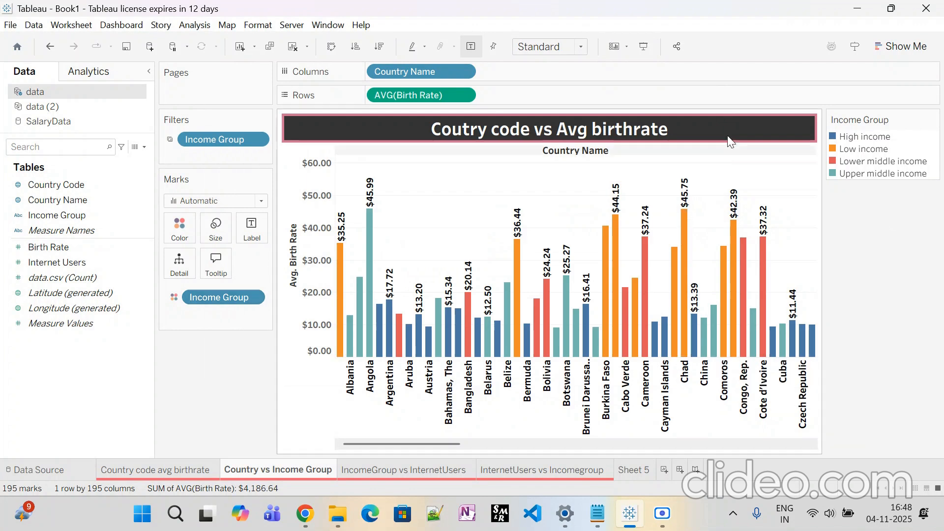
Present the Country vs Income Group chart full screen with Lower middle income highlighted, finally exiting and clearing the highlight.
click(644, 45)
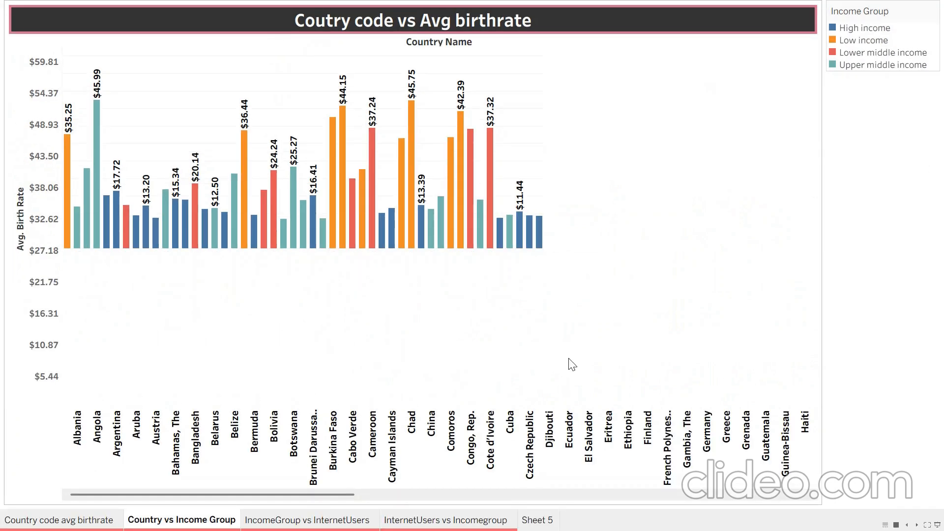
click(859, 39)
click(866, 51)
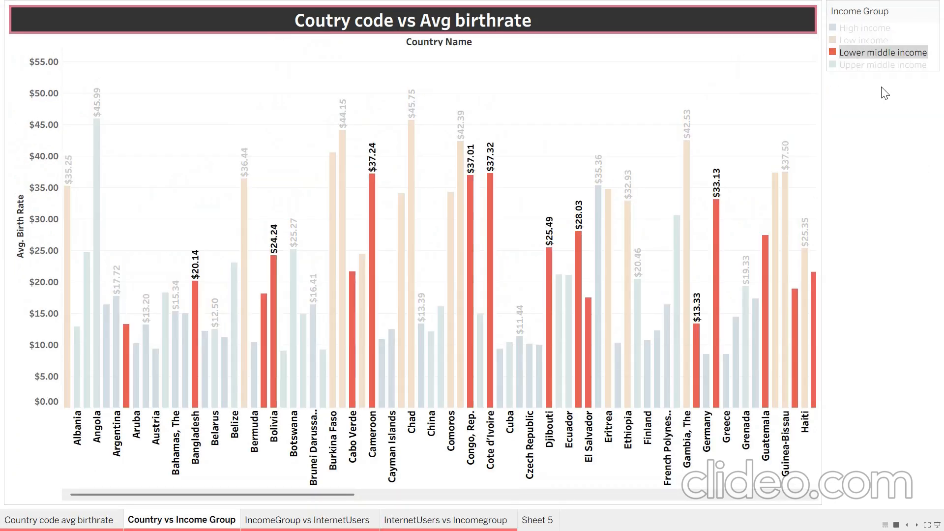
key(Escape)
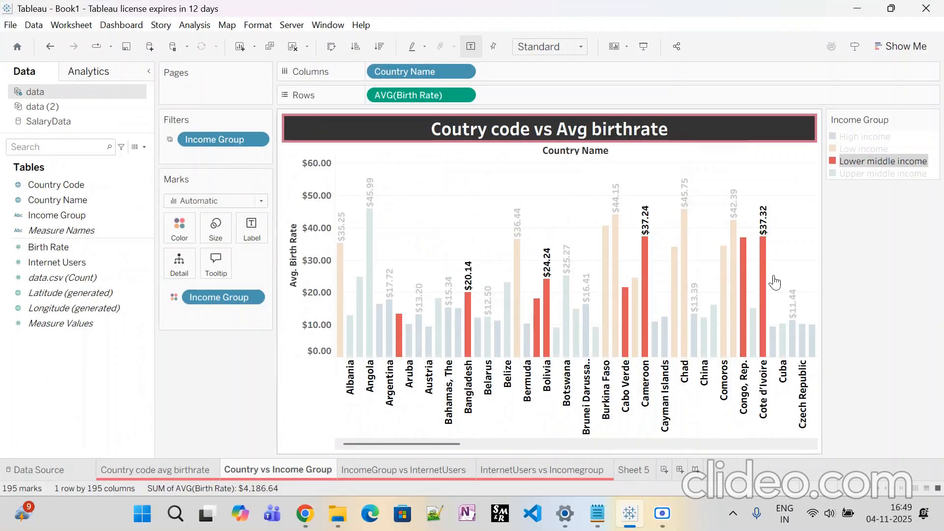
click(819, 255)
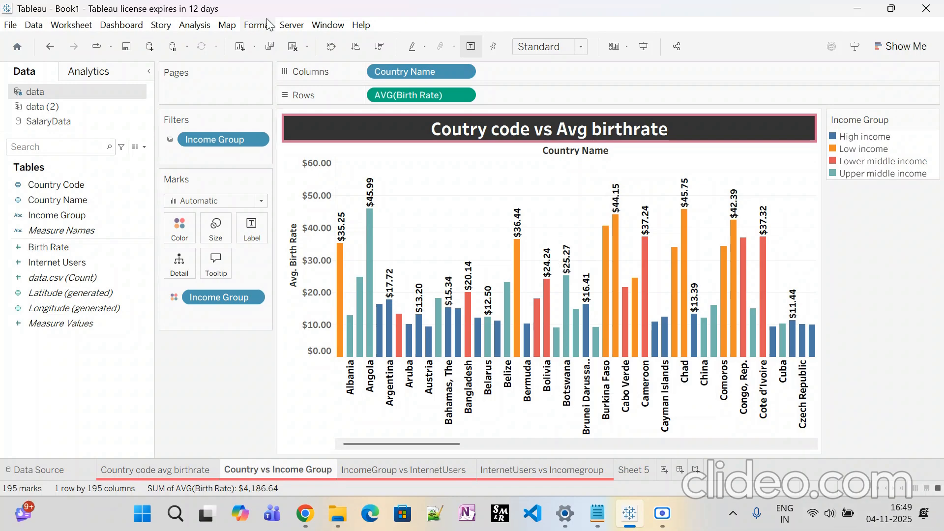
Create a new dashboard and place the Country code avg birthrate sheet on it.
click(120, 26)
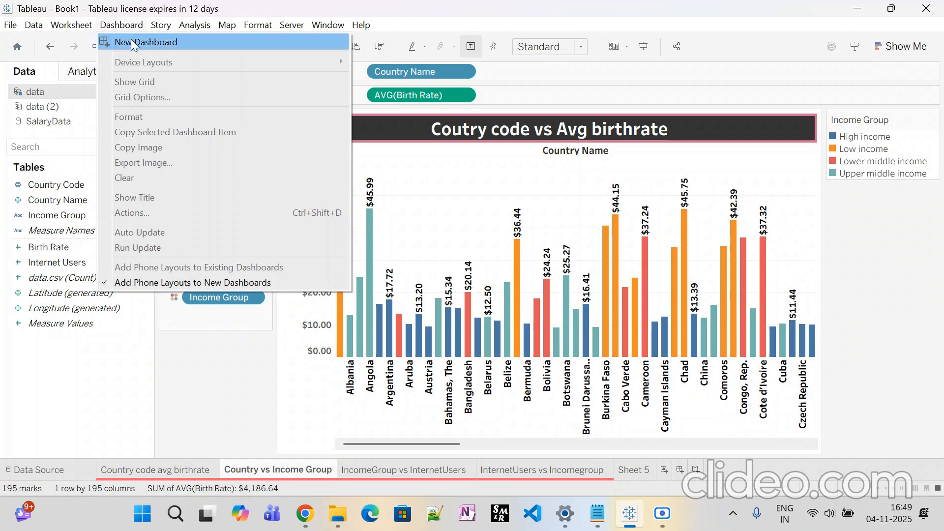
click(130, 41)
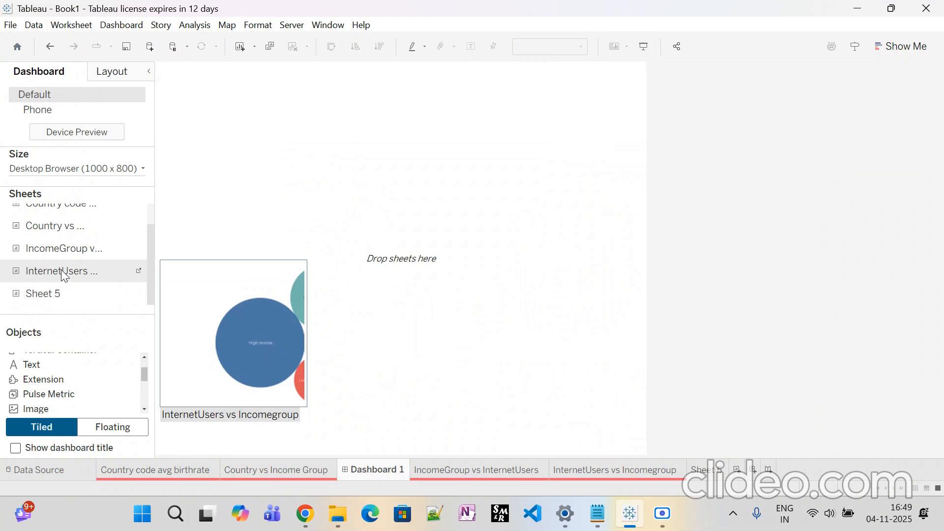
scroll(89, 275, up, 1)
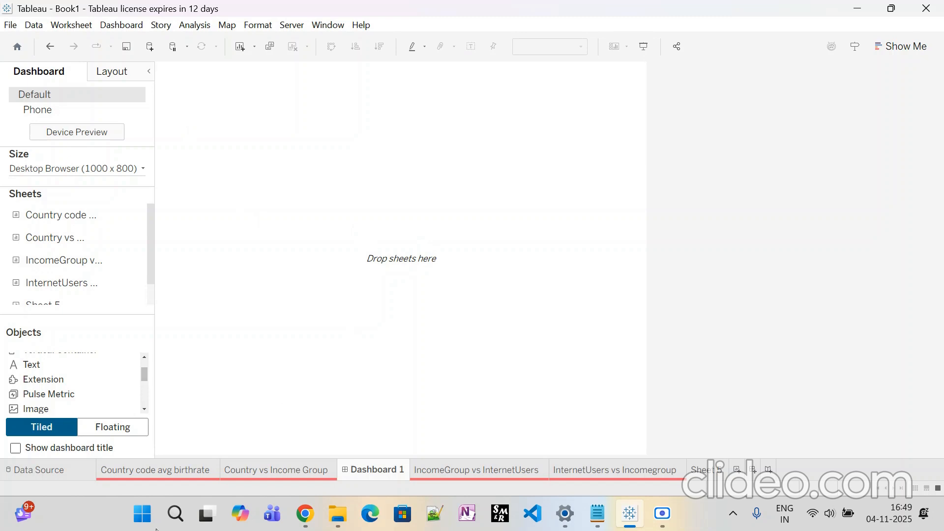
scroll(49, 379, up, 2)
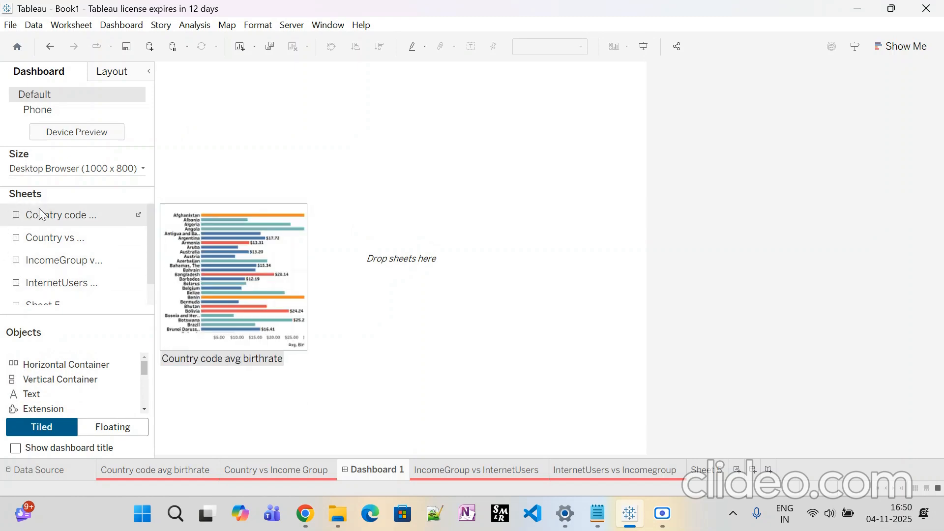
drag(45, 215, 344, 241)
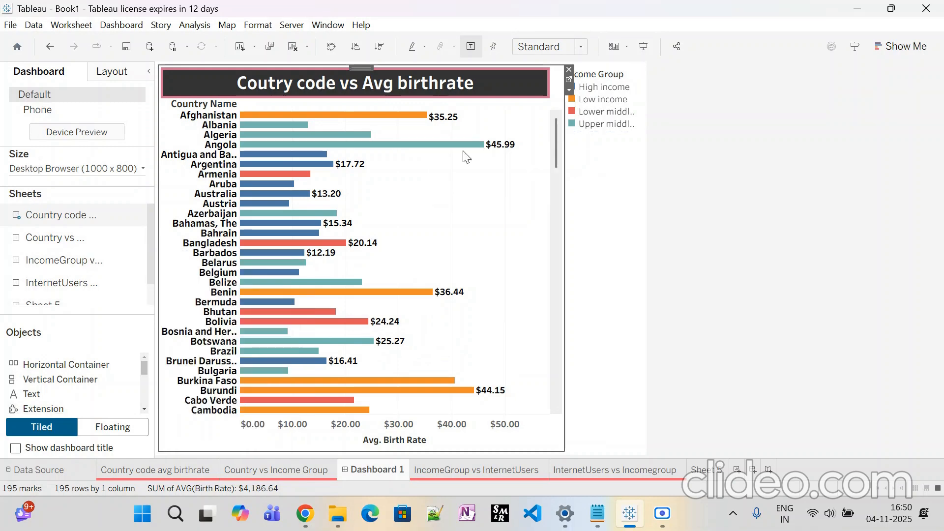
Add the Country vs Income Group sheet to the dashboard above the Country code avg birthrate chart.
mouse_move(74, 247)
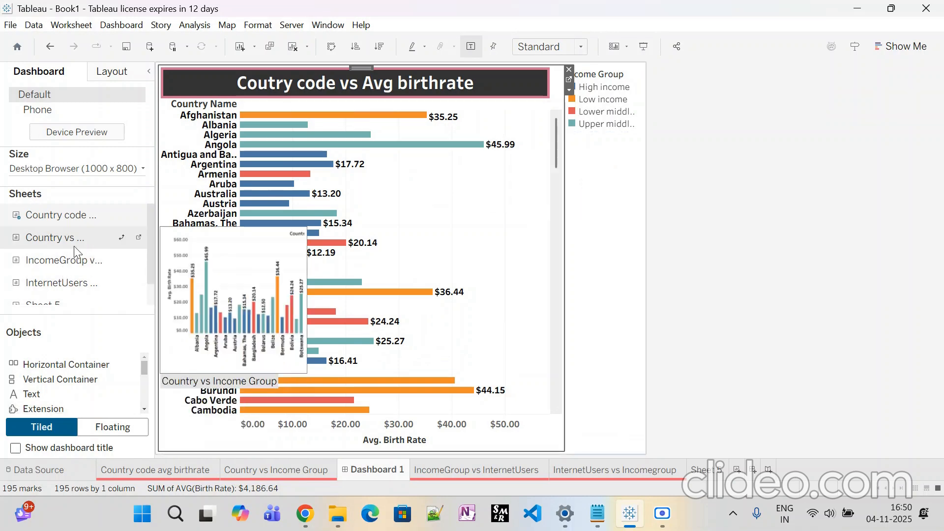
scroll(74, 246, down, 1)
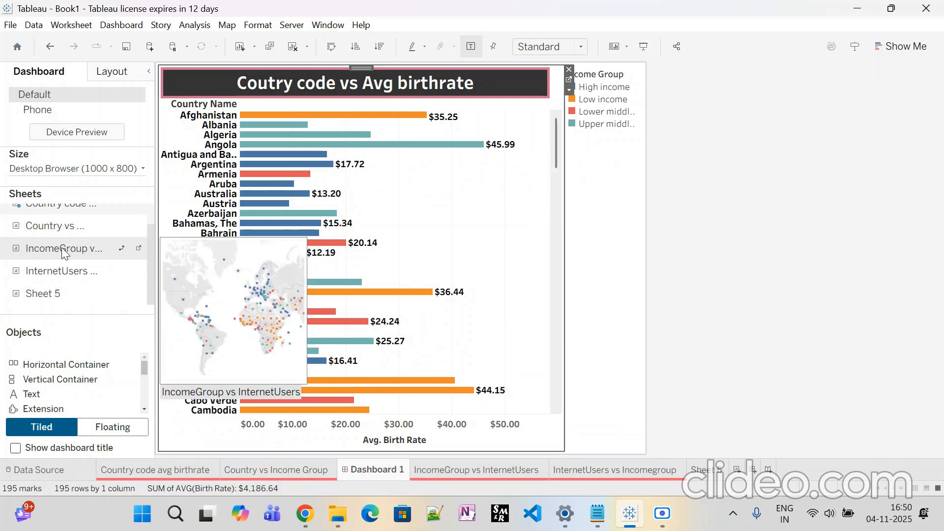
drag(57, 223, 332, 223)
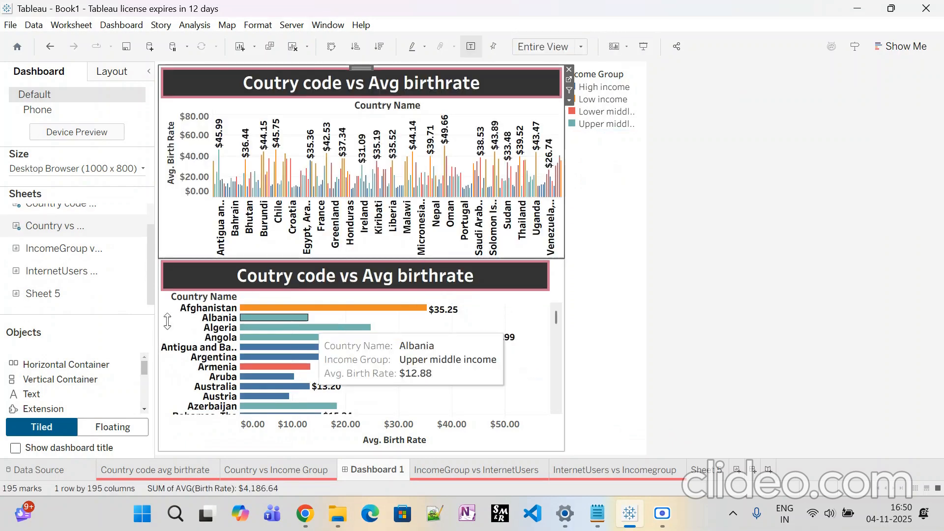
mouse_move(53, 277)
drag(53, 276, 332, 367)
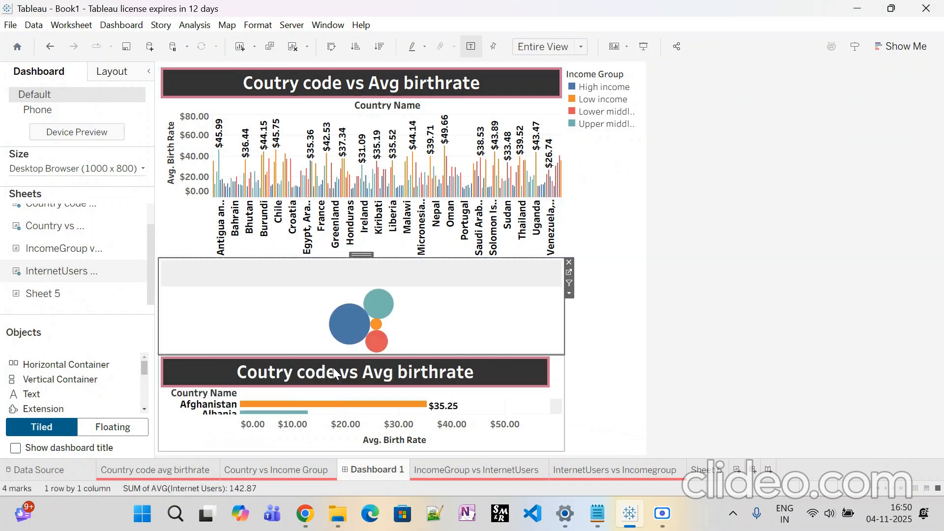
click(568, 262)
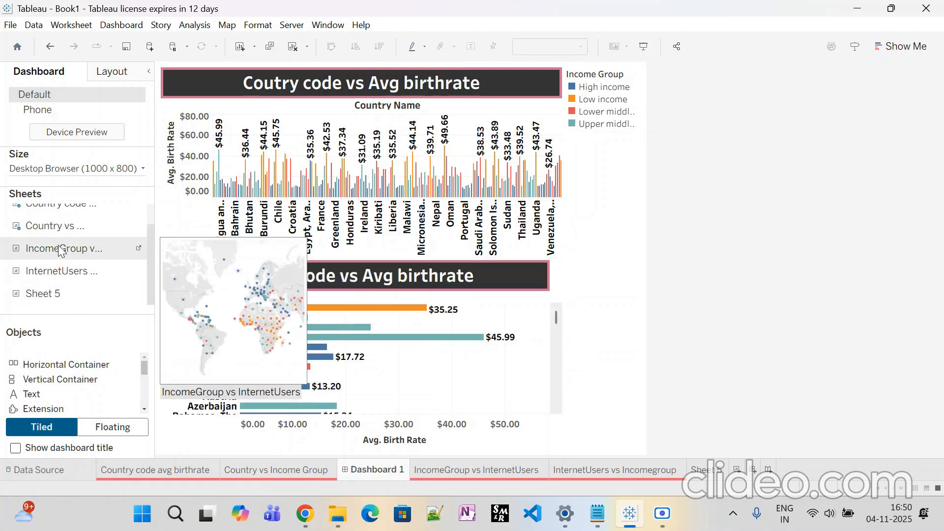
Place the InternetUsers vs Incomegroup sheet beside the lower bar chart and resize the tiles for a narrower legend and wider bar charts.
drag(62, 270, 431, 344)
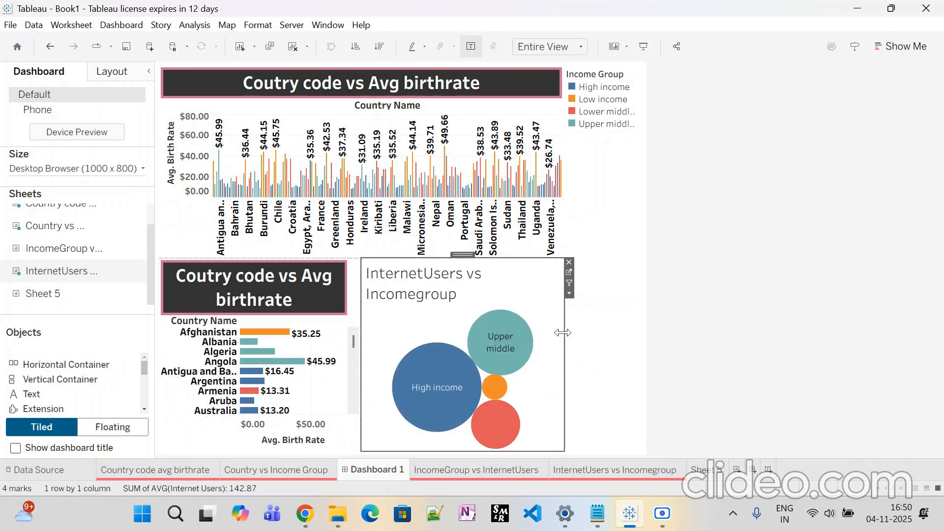
click(607, 328)
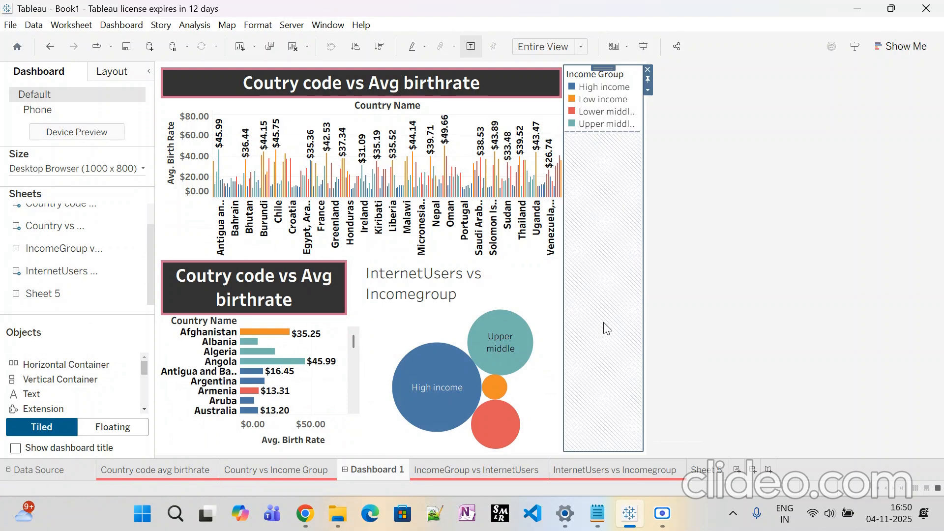
click(547, 324)
drag(564, 325, 601, 326)
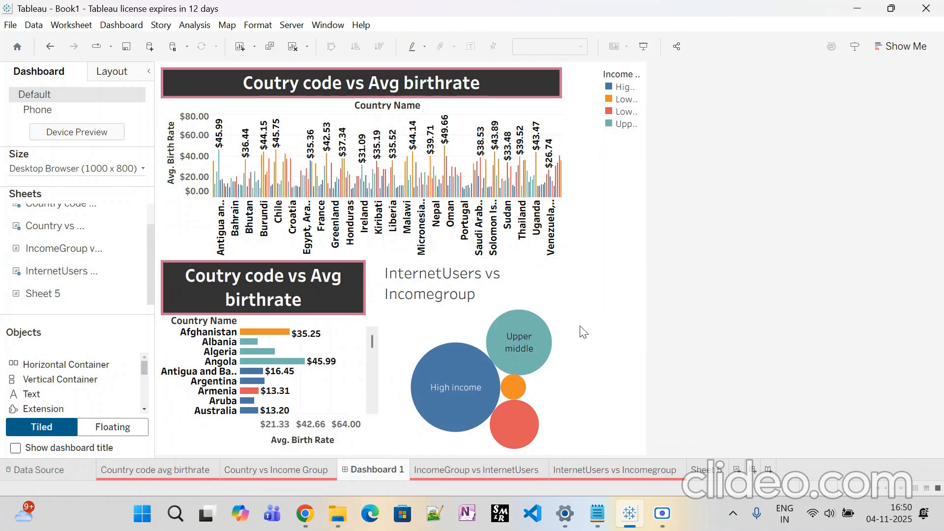
click(375, 317)
drag(379, 350, 413, 380)
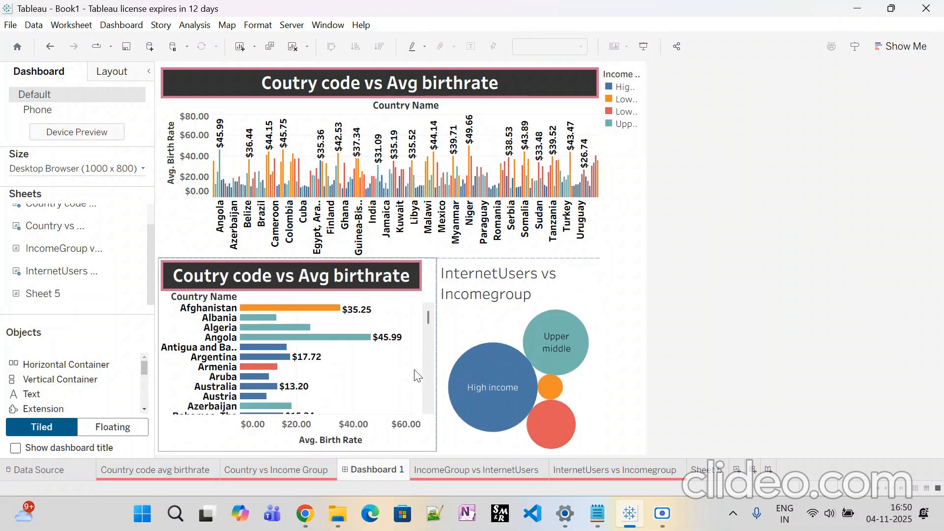
Widen the Income Group legend column on the dashboard by narrowing the chart tiles.
mouse_move(585, 378)
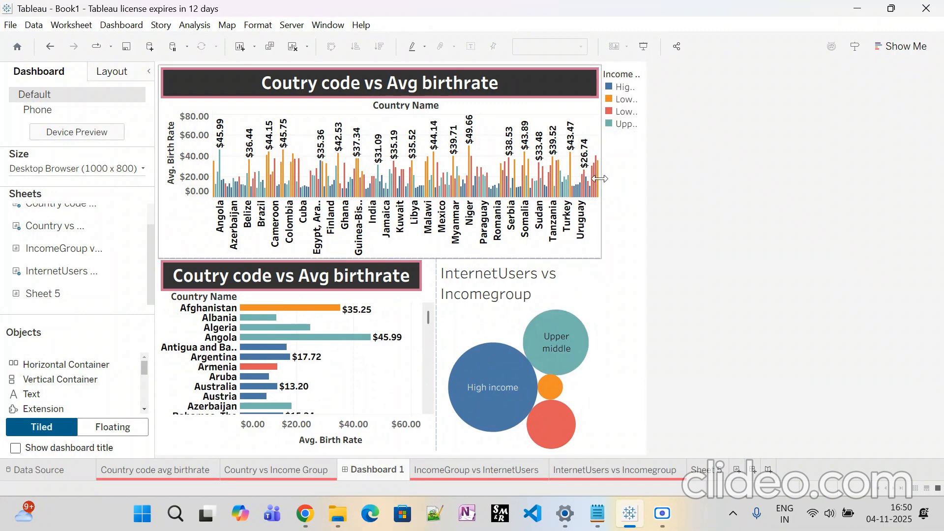
drag(601, 183, 573, 182)
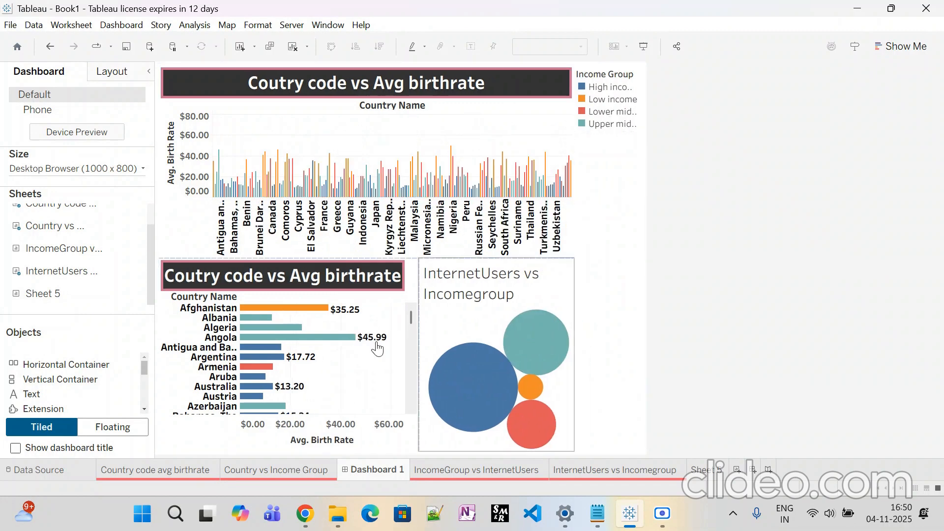
mouse_move(340, 317)
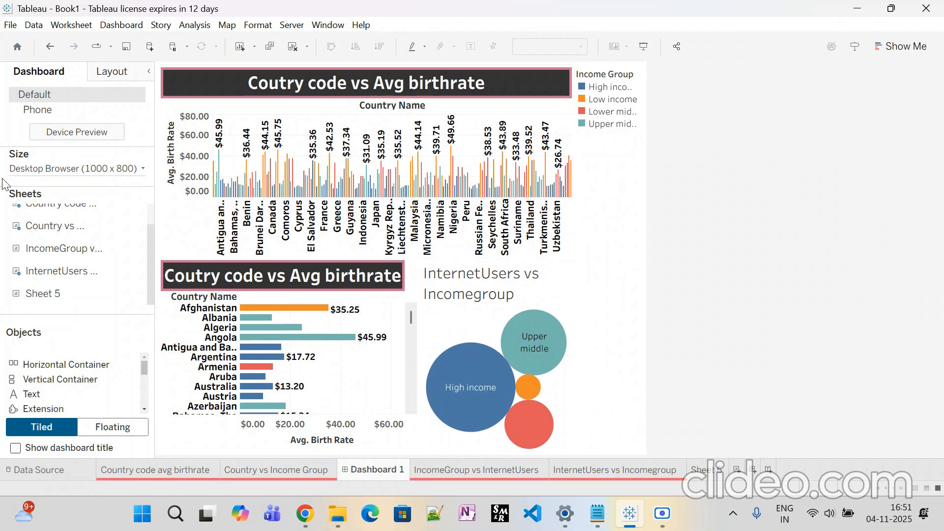
Add the IncomeGroup vs InternetUsers map between the upper bar chart and the lower tiles, then reduce the map tile's height.
mouse_move(68, 274)
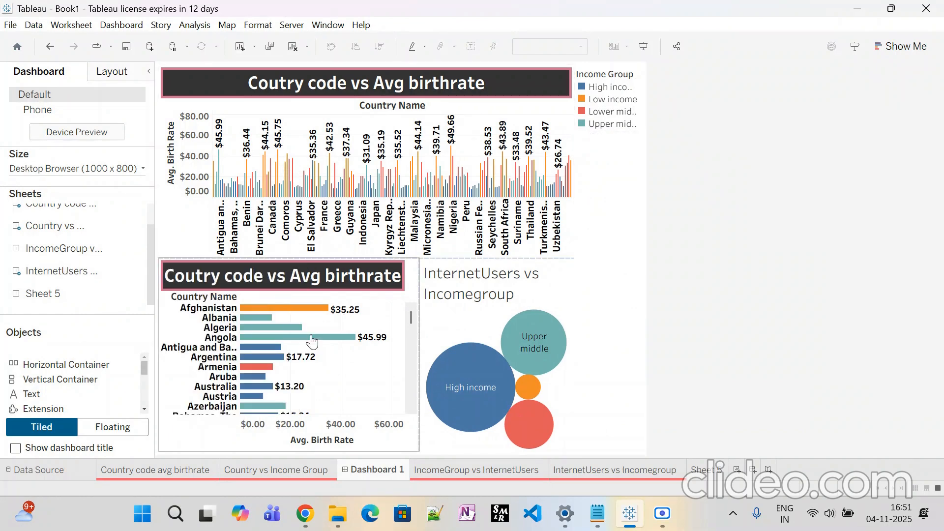
mouse_move(58, 253)
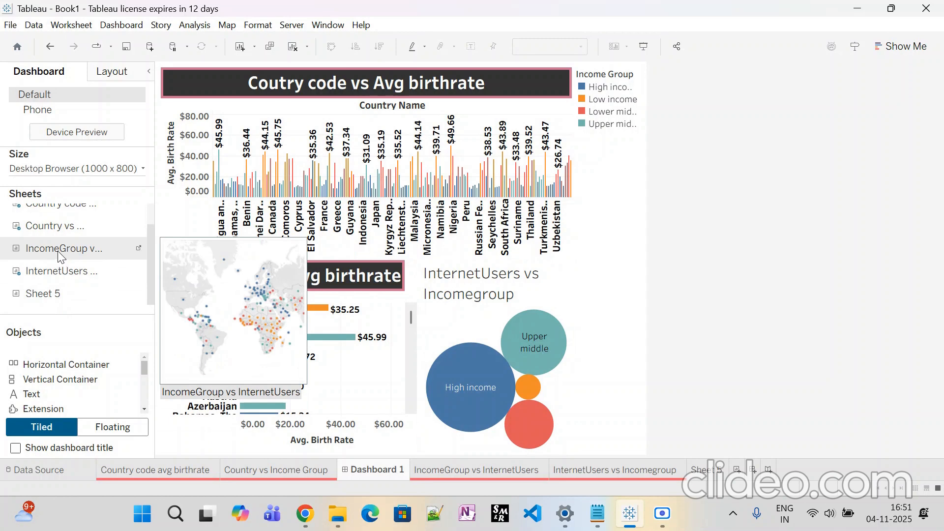
drag(58, 251, 340, 266)
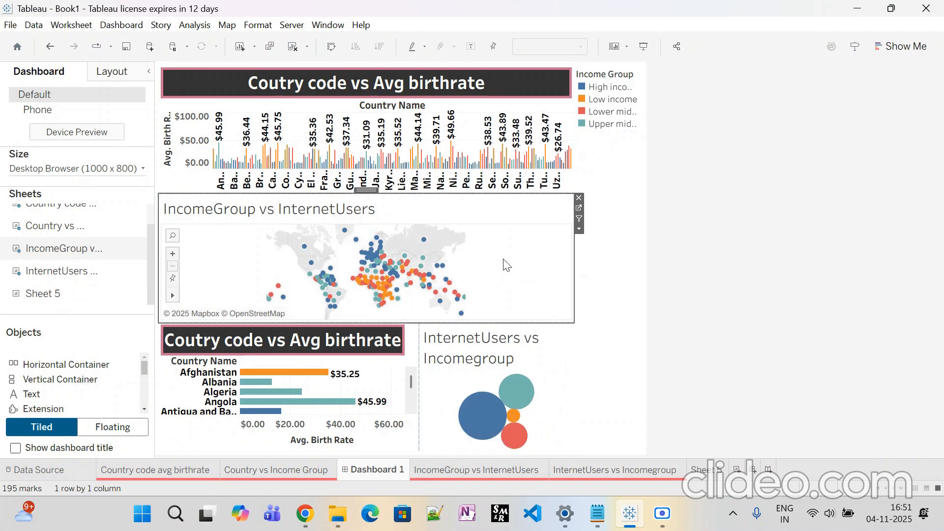
drag(506, 323, 507, 303)
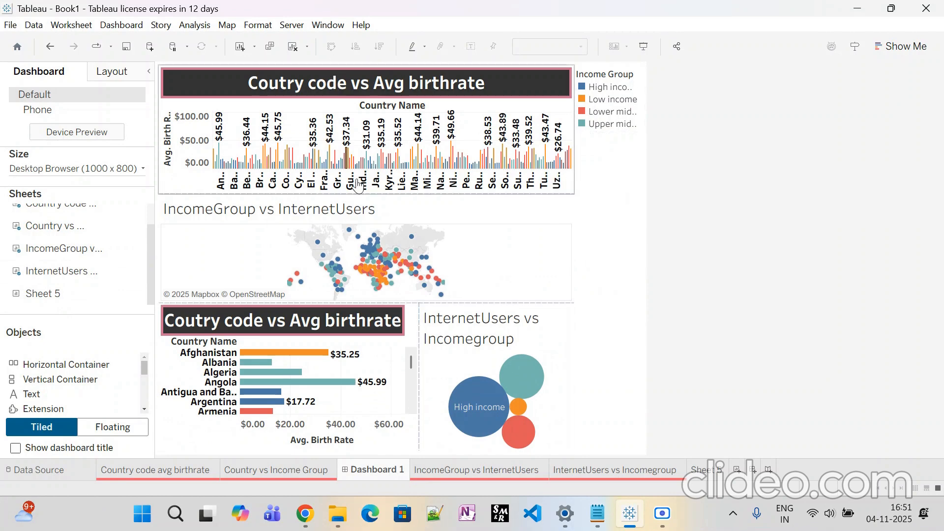
scroll(59, 270, up, 1)
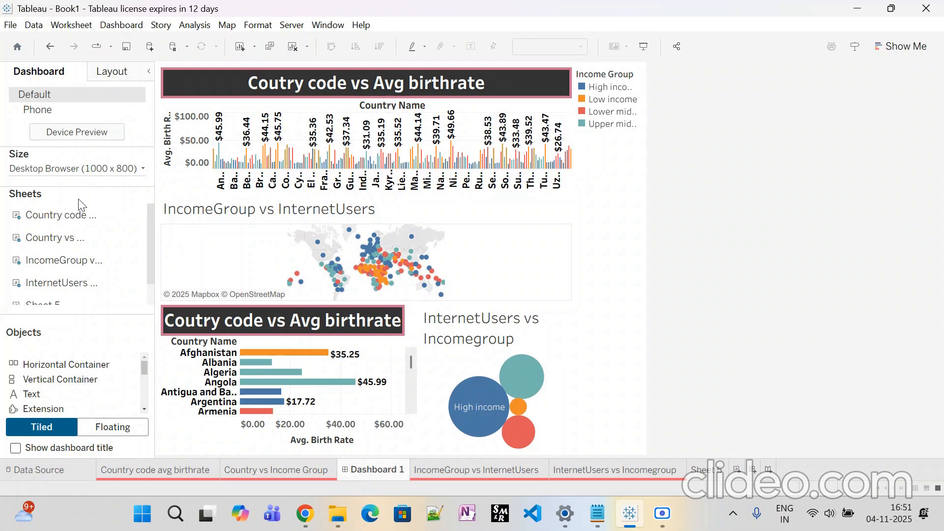
mouse_move(78, 268)
scroll(78, 276, down, 1)
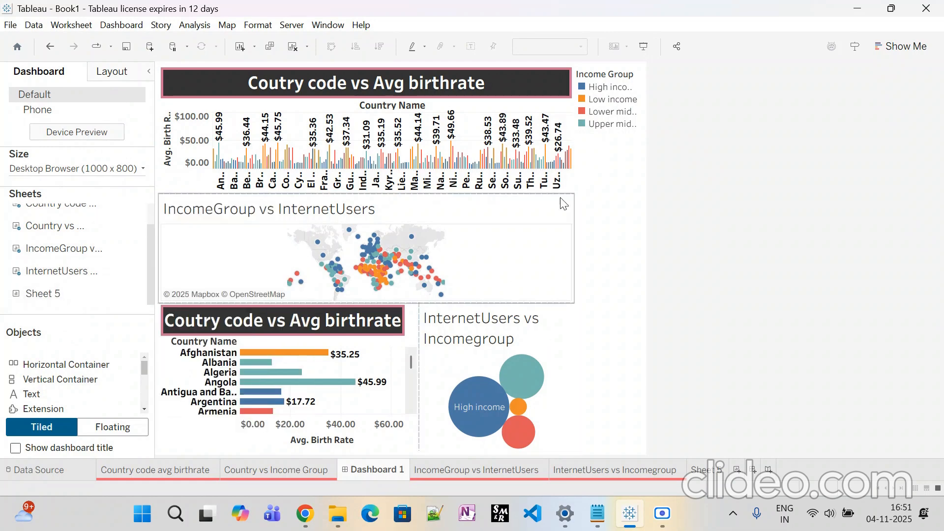
Move the Income Group legend above all the dashboard charts and shrink its tile to a short strip.
click(610, 178)
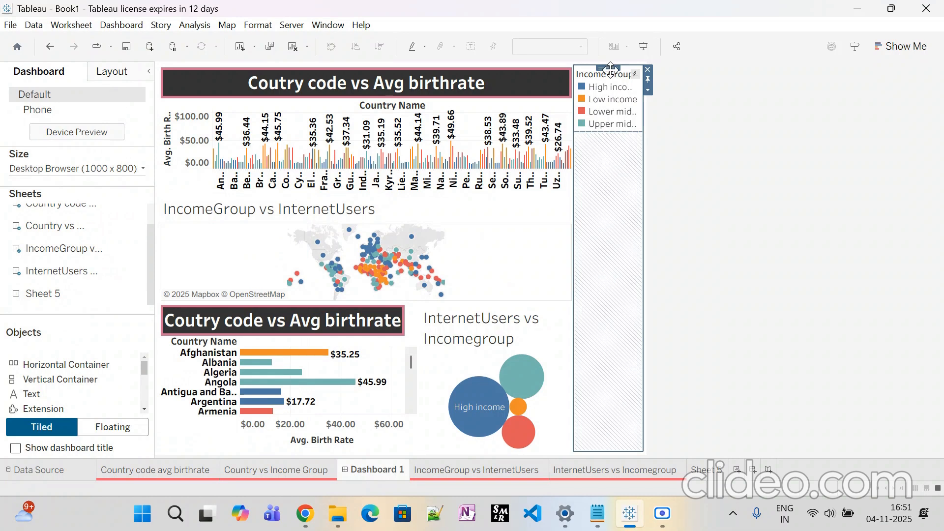
drag(609, 70, 393, 63)
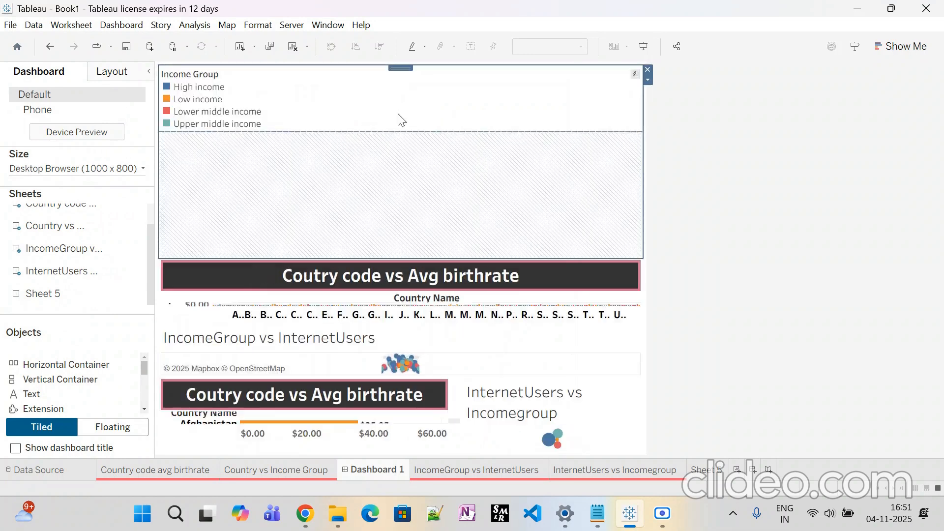
drag(510, 259, 504, 129)
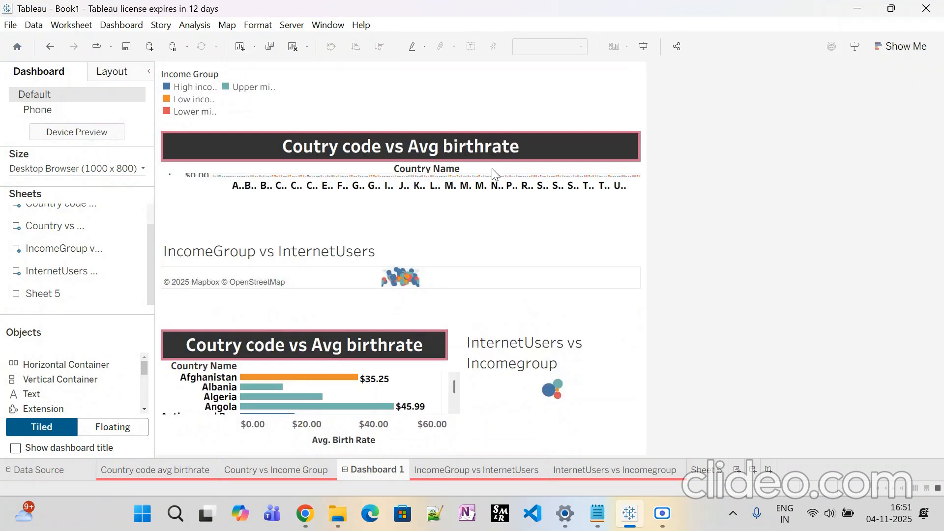
click(625, 82)
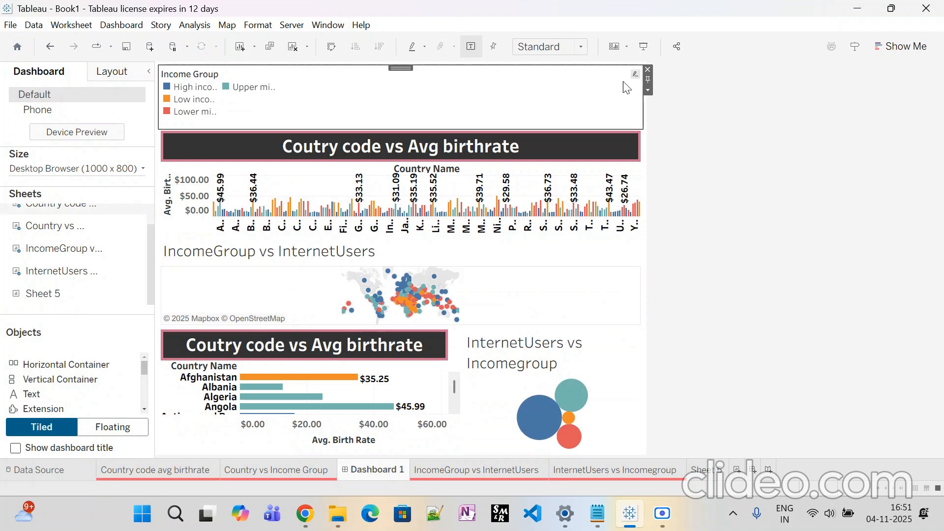
Remove the Income Group legend and the IncomeGroup vs InternetUsers map from the dashboard.
click(648, 70)
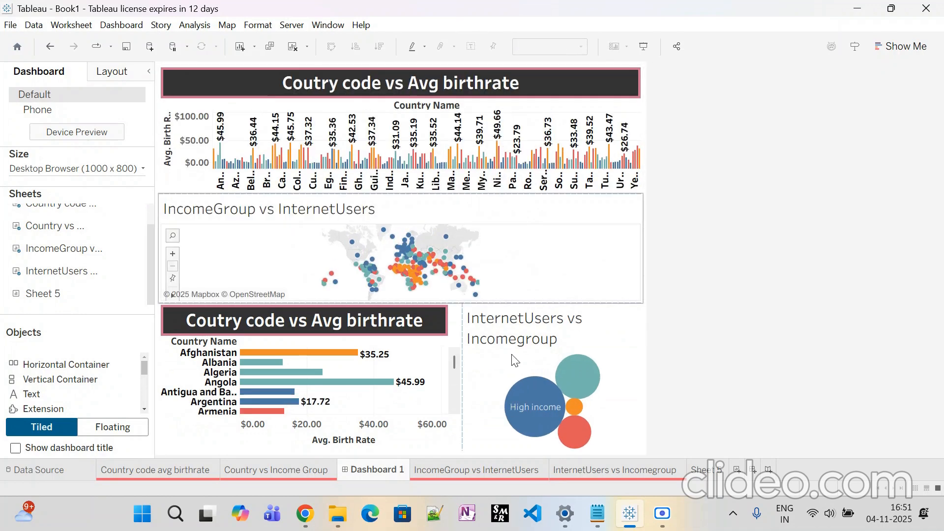
click(620, 240)
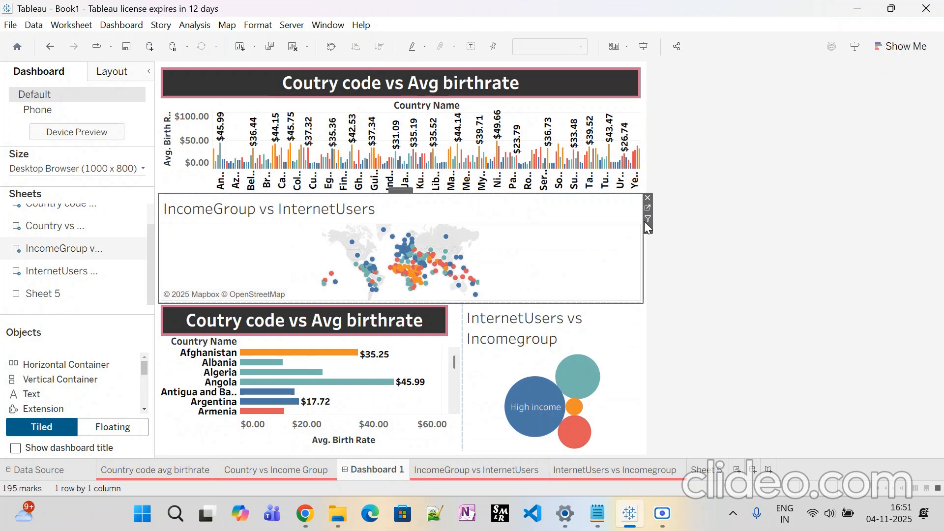
key(Delete)
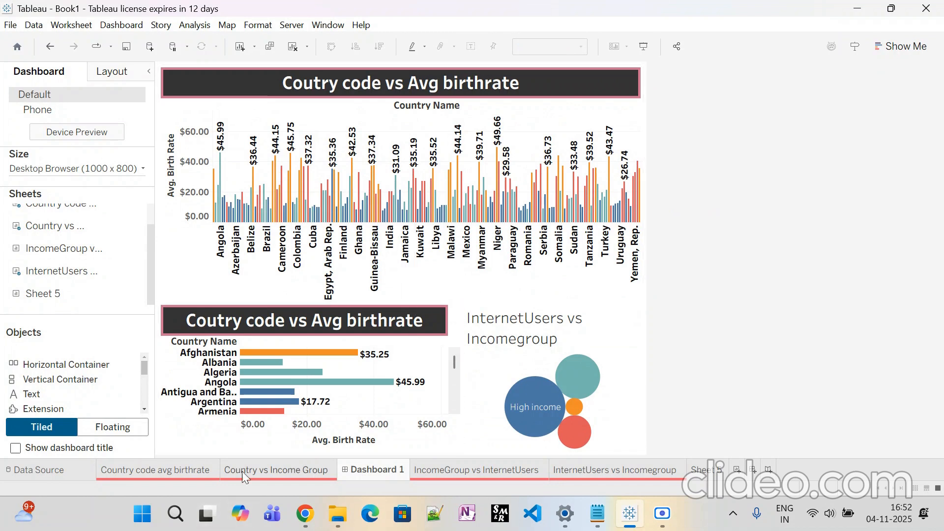
mouse_move(75, 291)
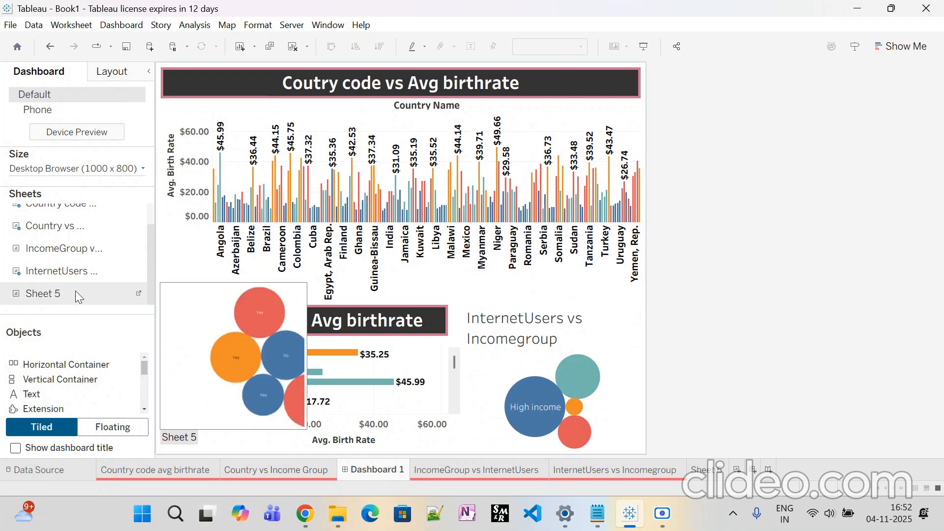
scroll(78, 389, down, 3)
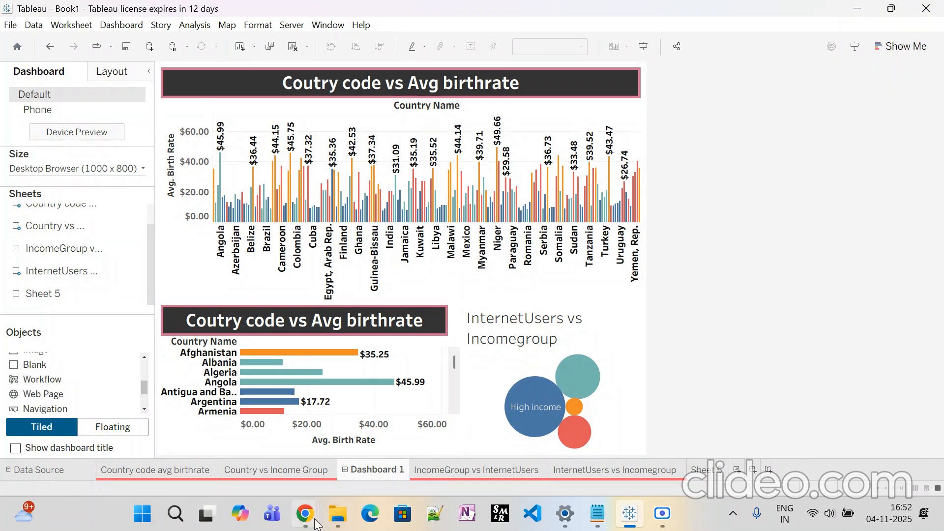
Apply the Income Group filter of the Country vs Income Group sheet to all worksheets using related data sources.
click(200, 476)
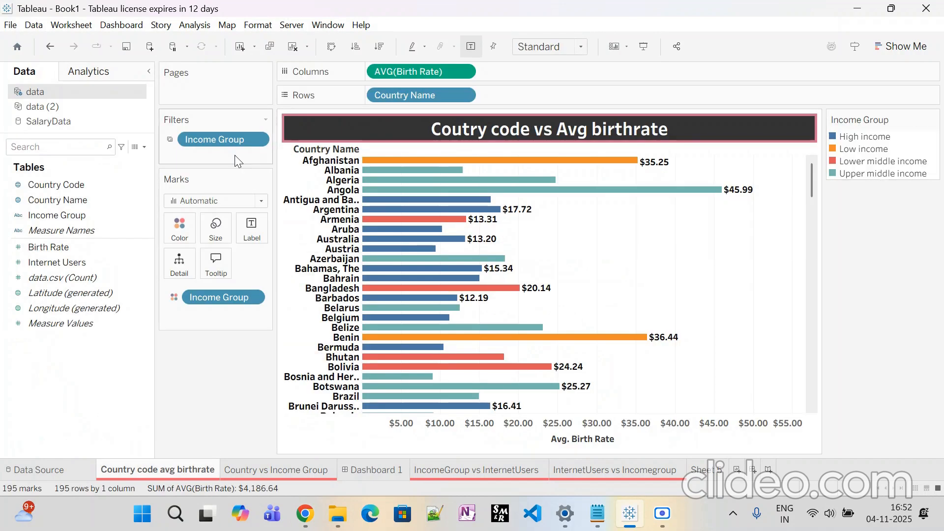
click(275, 472)
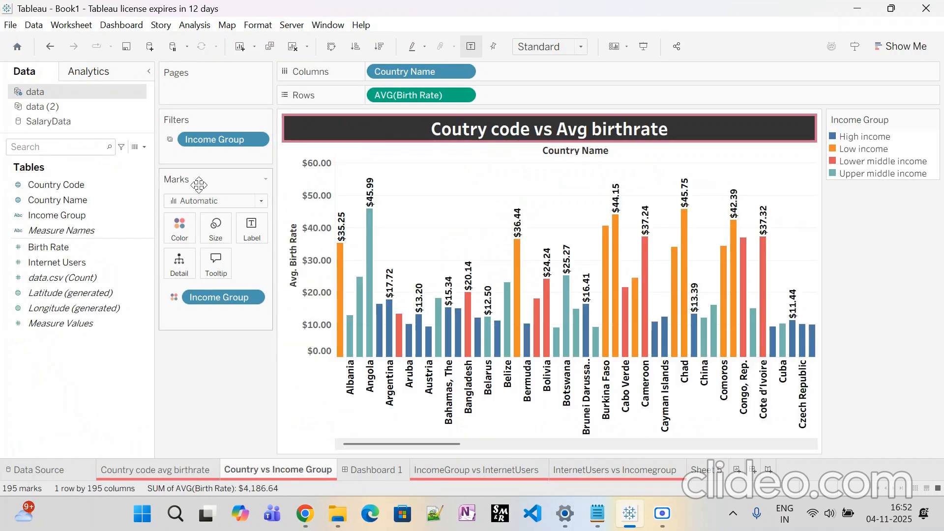
click(256, 140)
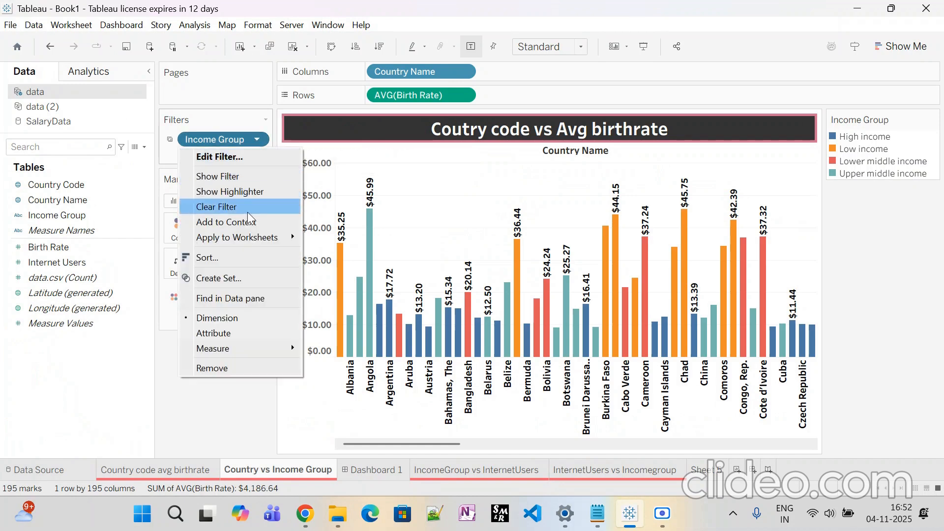
mouse_move(250, 238)
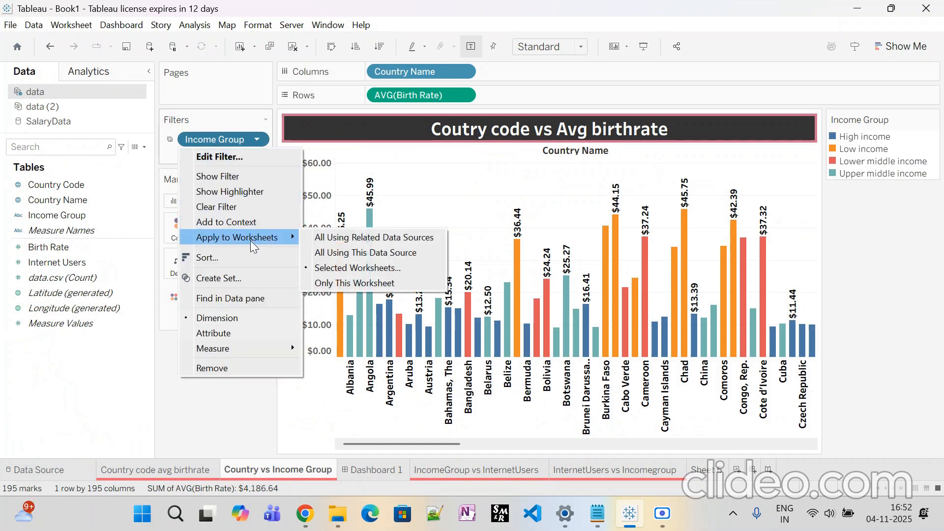
click(352, 239)
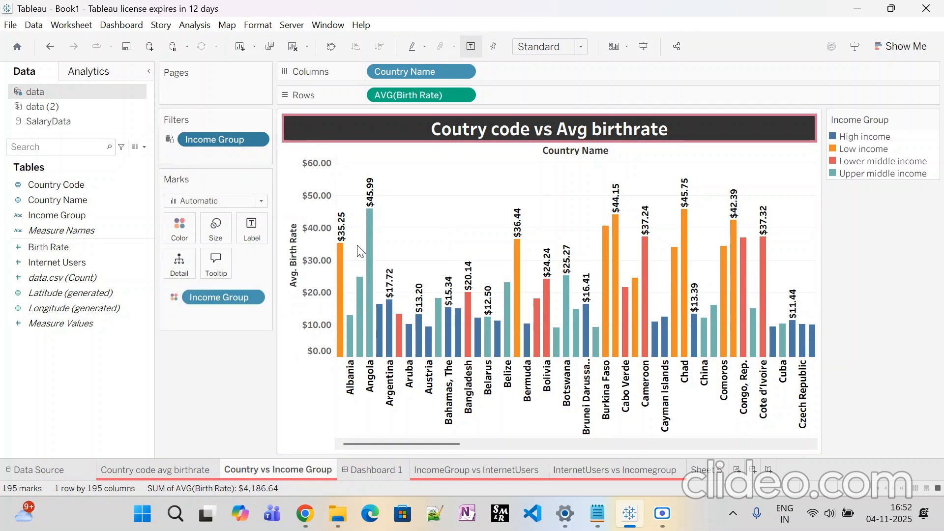
Set the Income Group filter on the Country code avg birthrate sheet to All Using Related Data Sources.
click(193, 470)
click(260, 139)
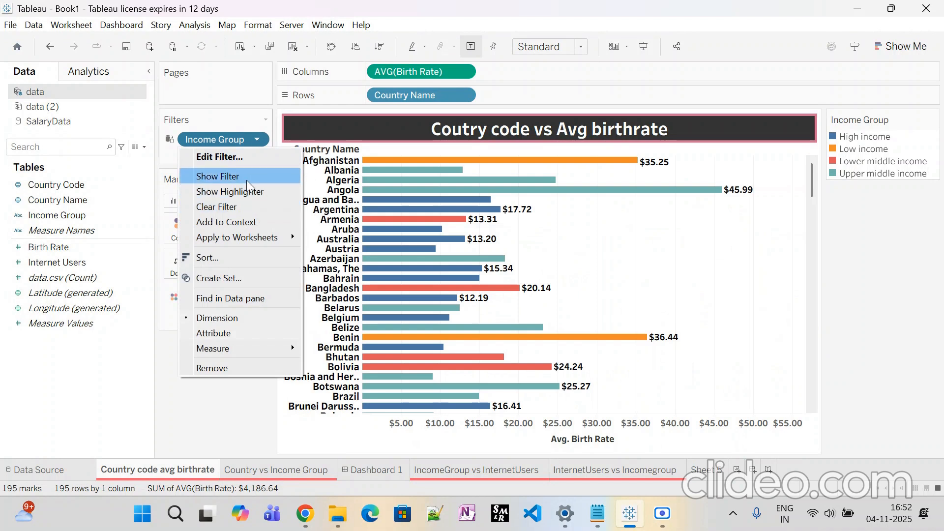
mouse_move(251, 235)
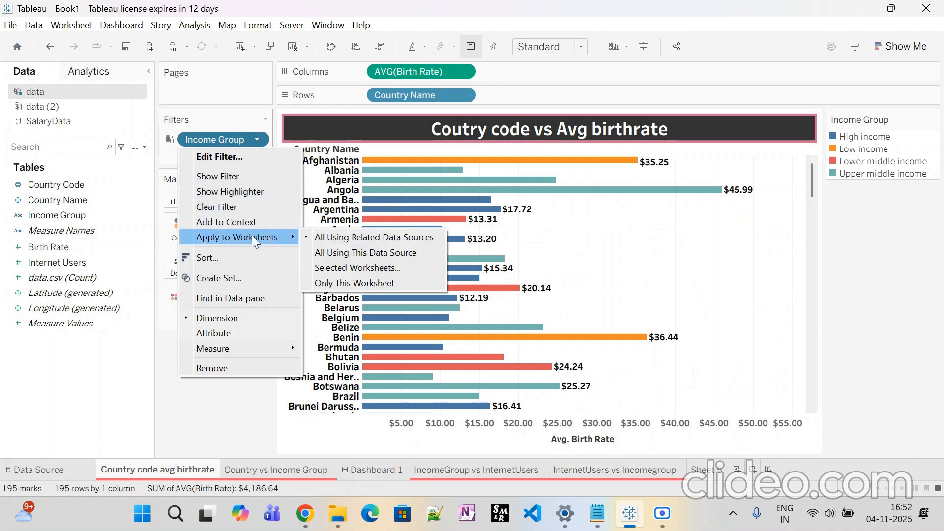
click(331, 238)
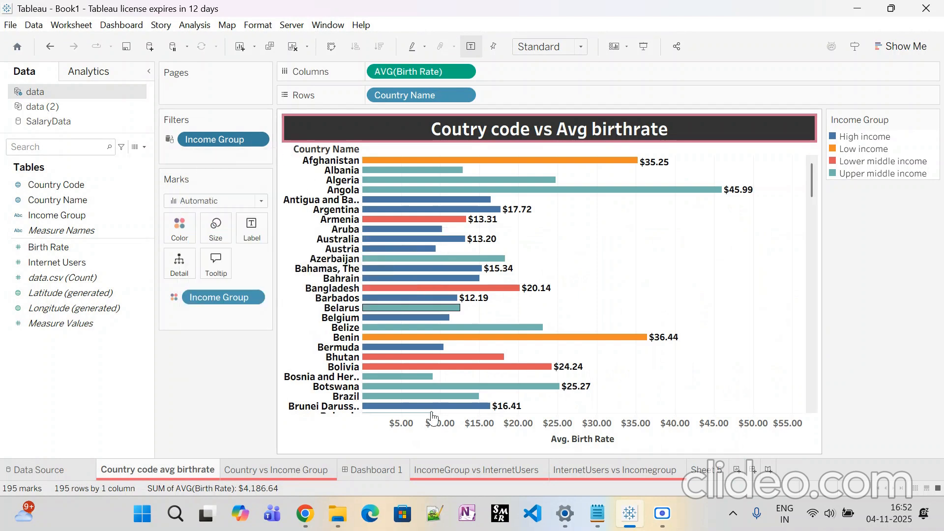
Set the Income Group filter on the IncomeGroup vs InternetUsers map to All Using Related Data Sources.
click(455, 473)
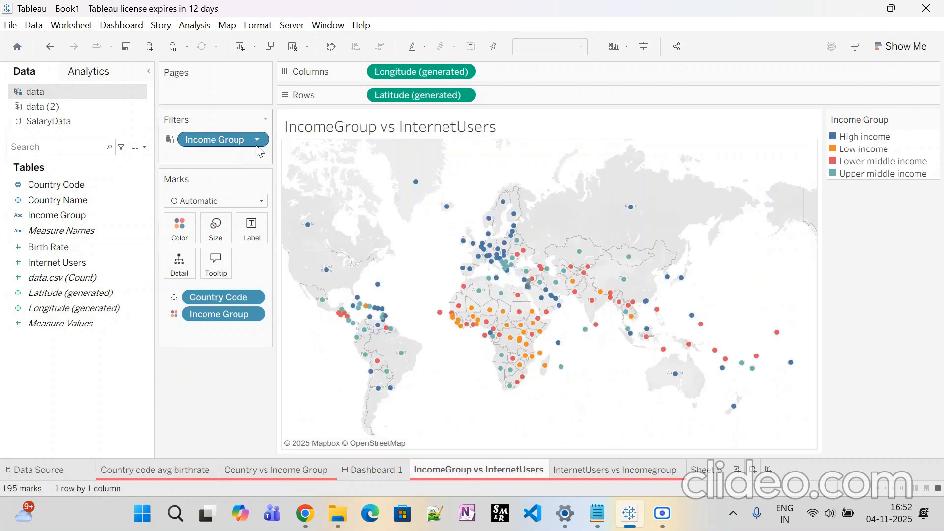
click(256, 140)
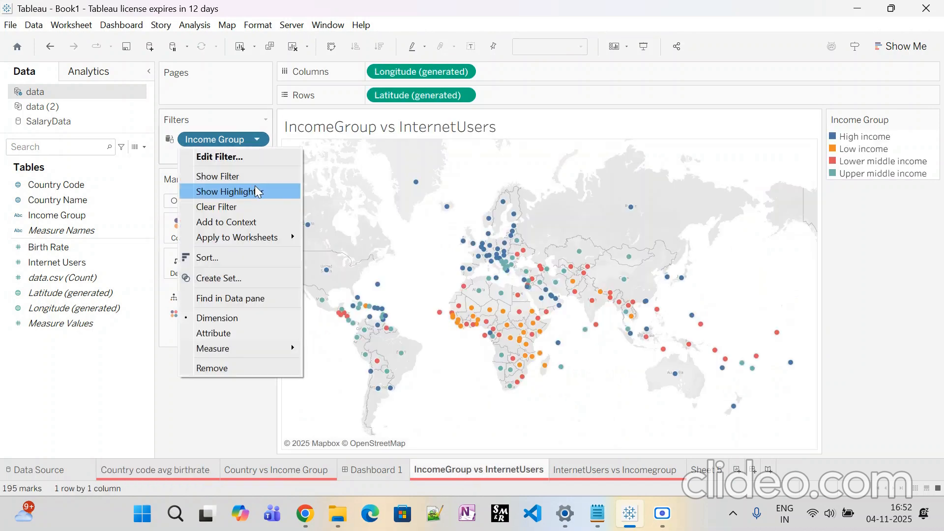
mouse_move(253, 238)
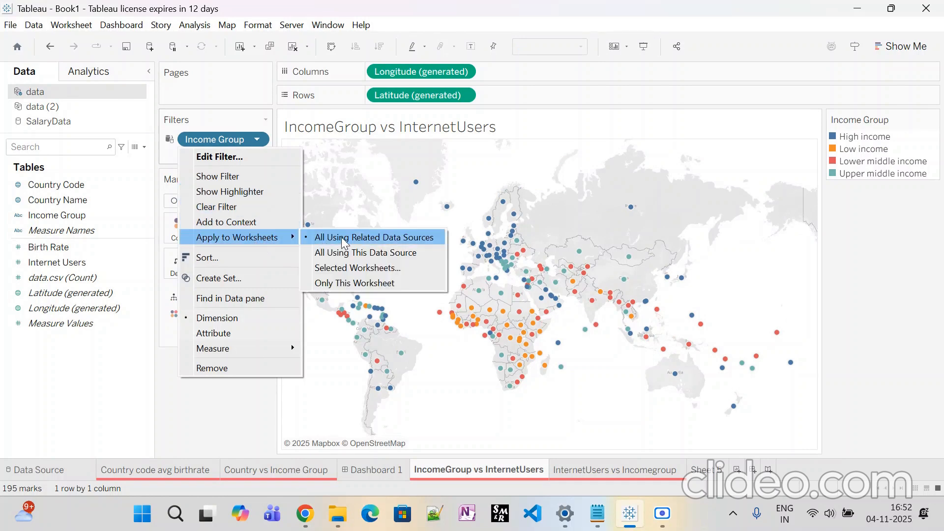
click(341, 237)
Set the Income Group filter on the InternetUsers vs Incomegroup bubble chart to All Using Related Data Sources.
click(565, 469)
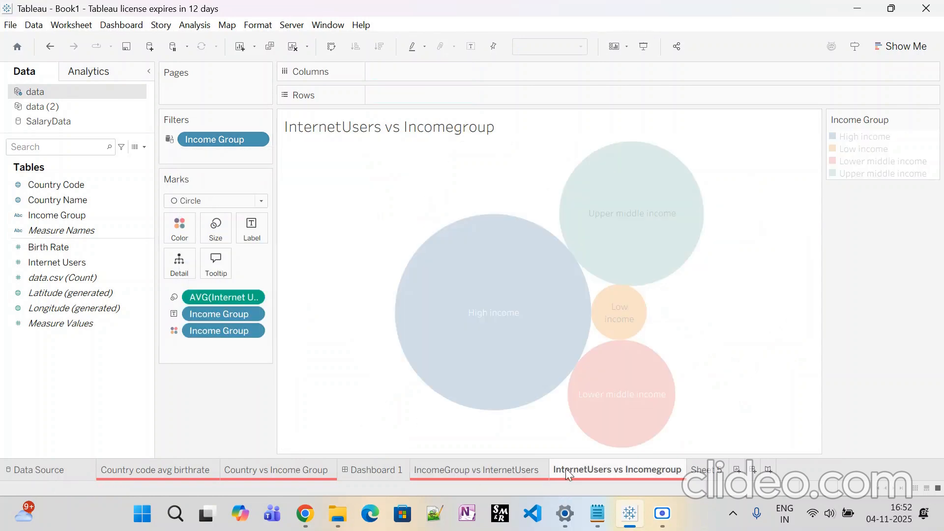
click(254, 140)
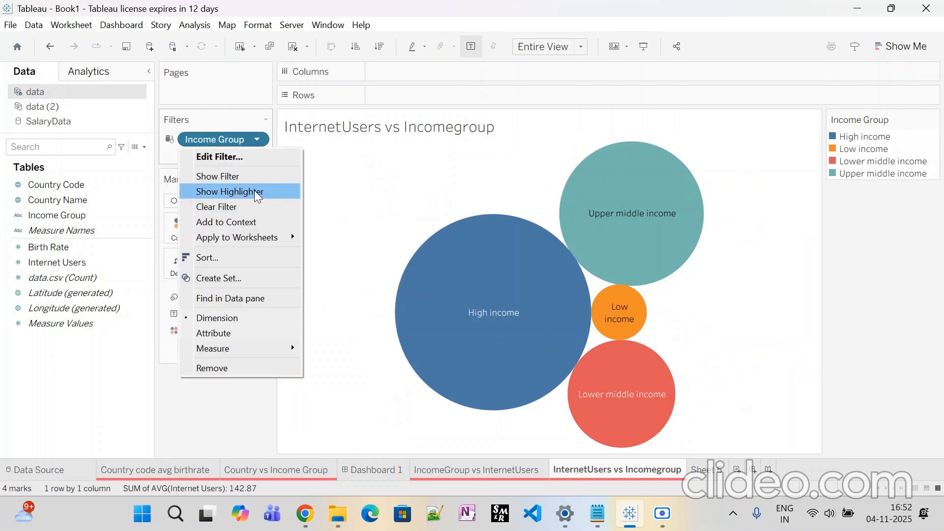
mouse_move(256, 242)
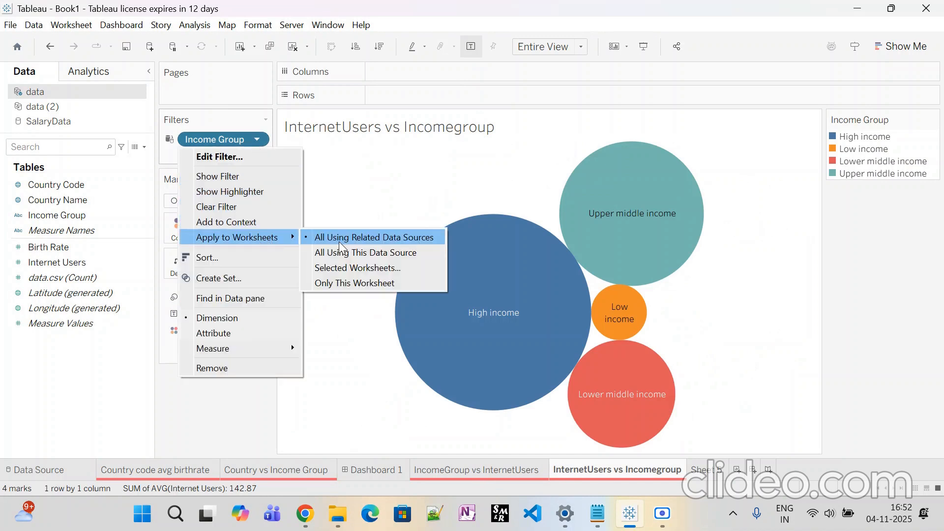
click(346, 241)
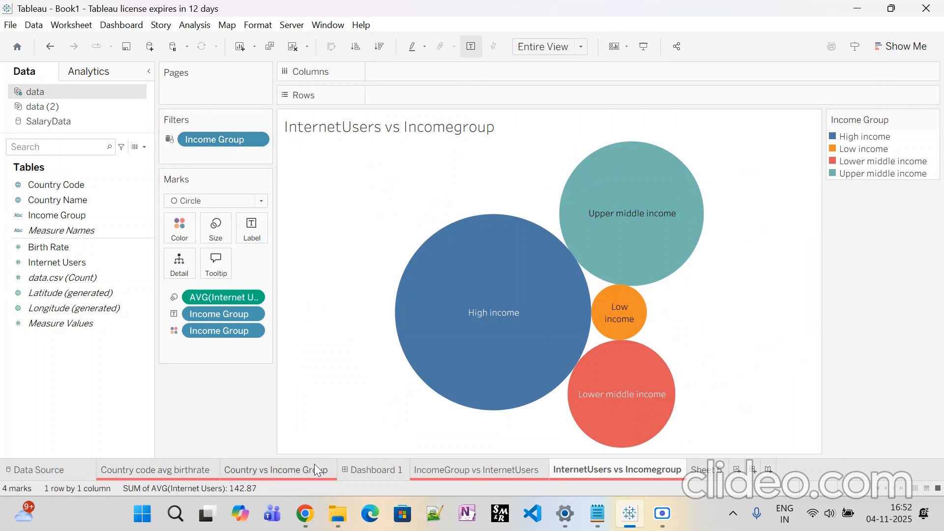
Remove the InternetUsers vs Incomegroup bubble chart and both birth rate charts from Dashboard 1.
click(344, 468)
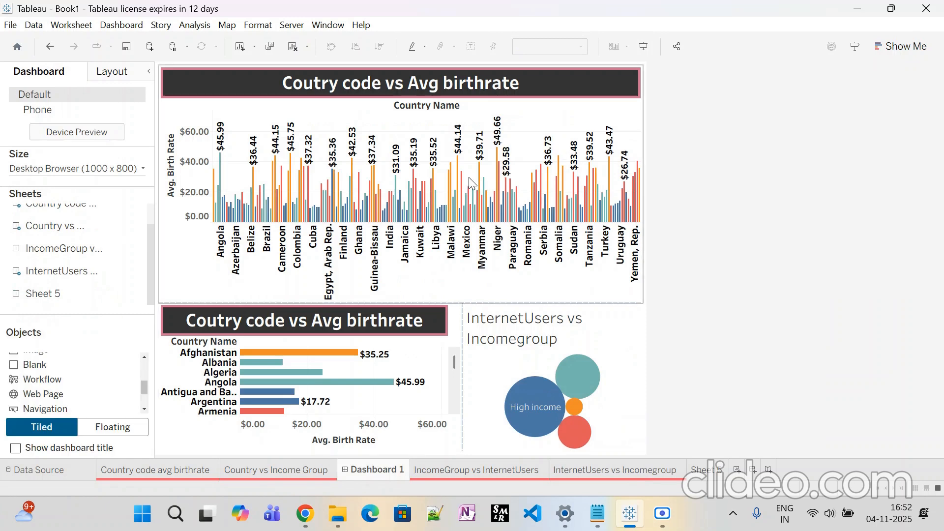
click(621, 332)
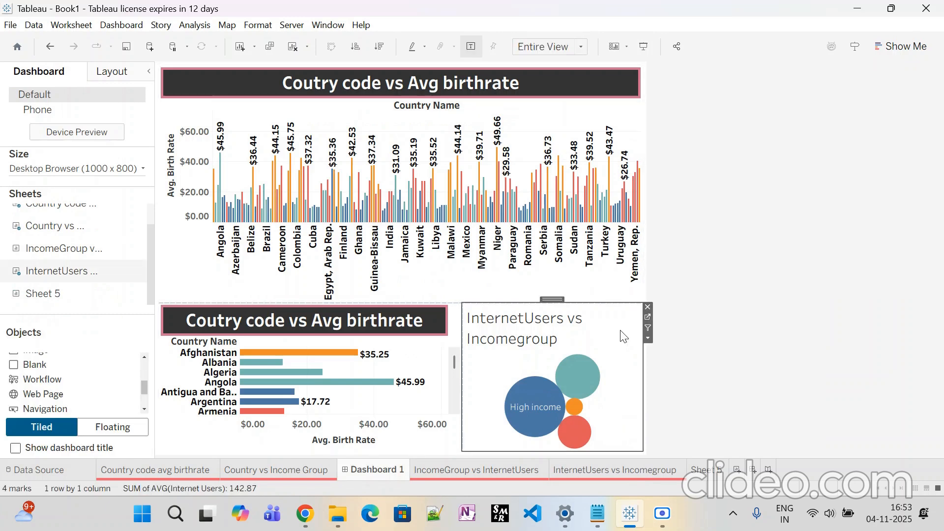
click(647, 308)
click(624, 320)
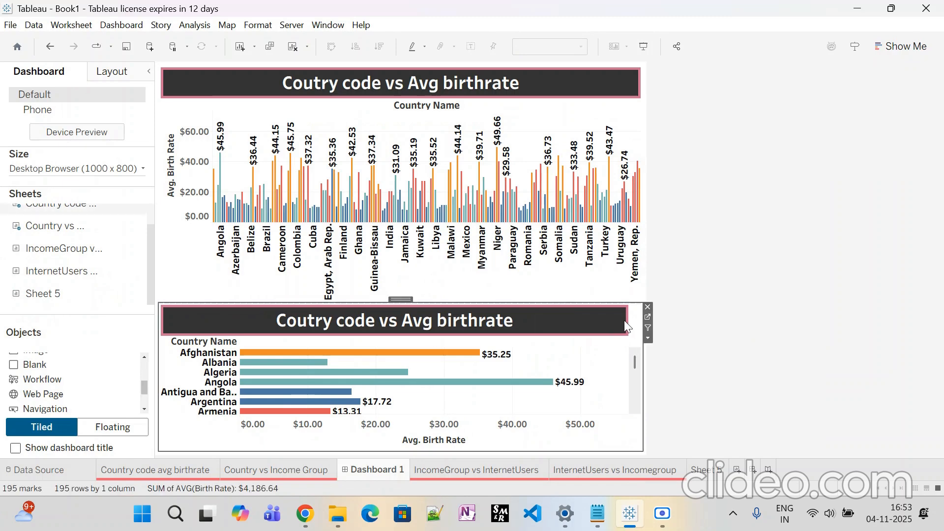
click(647, 307)
click(604, 104)
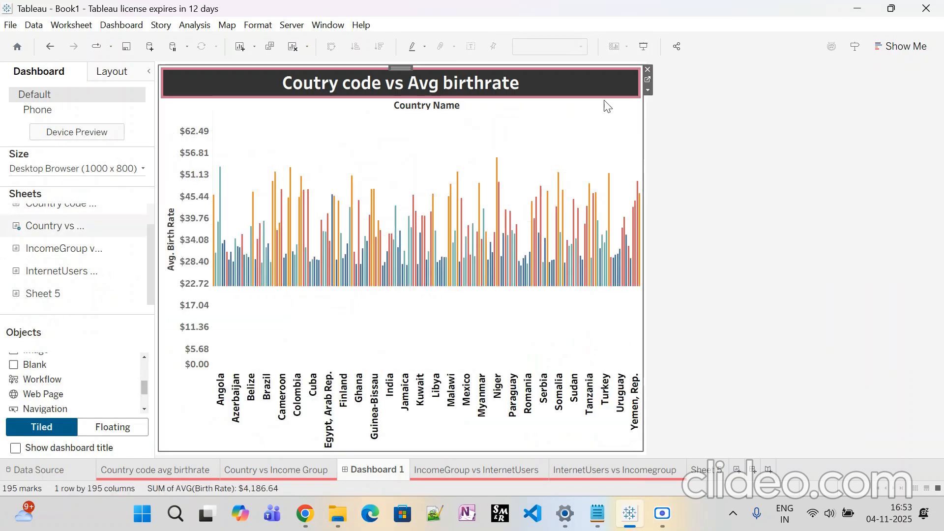
click(647, 69)
scroll(86, 270, up, 1)
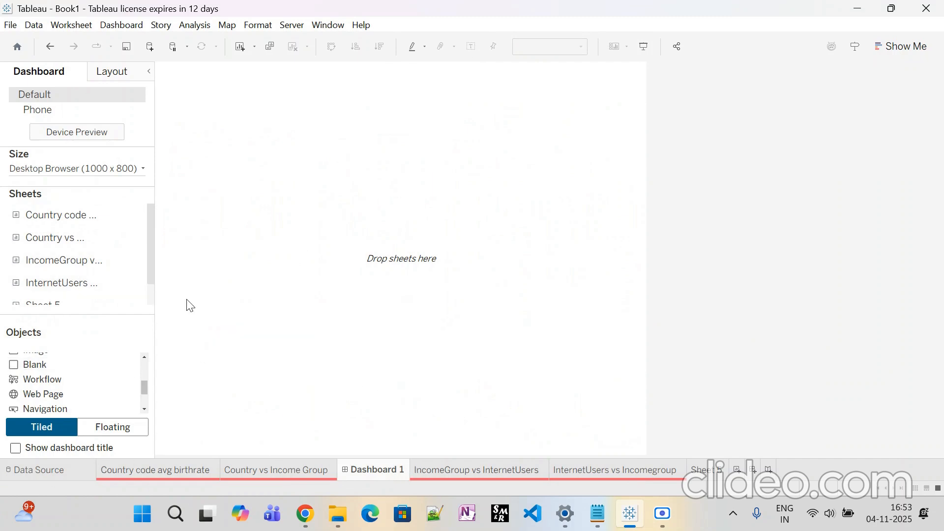
Delete Dashboard 1 from the workbook.
drag(78, 263, 463, 293)
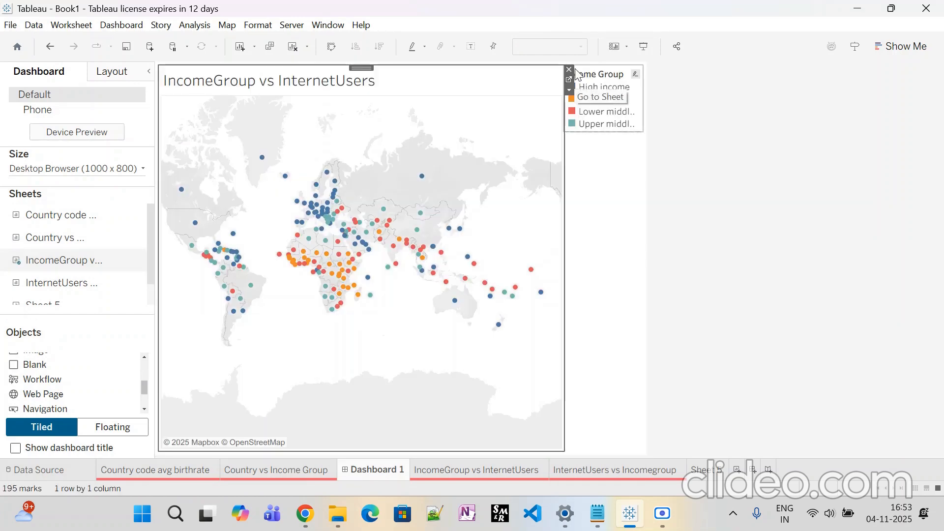
click(569, 68)
right_click(388, 474)
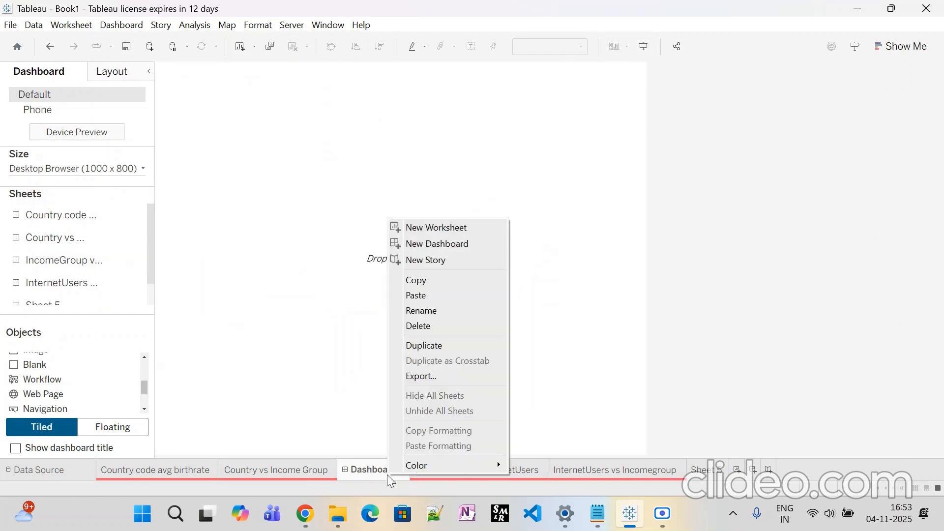
click(432, 326)
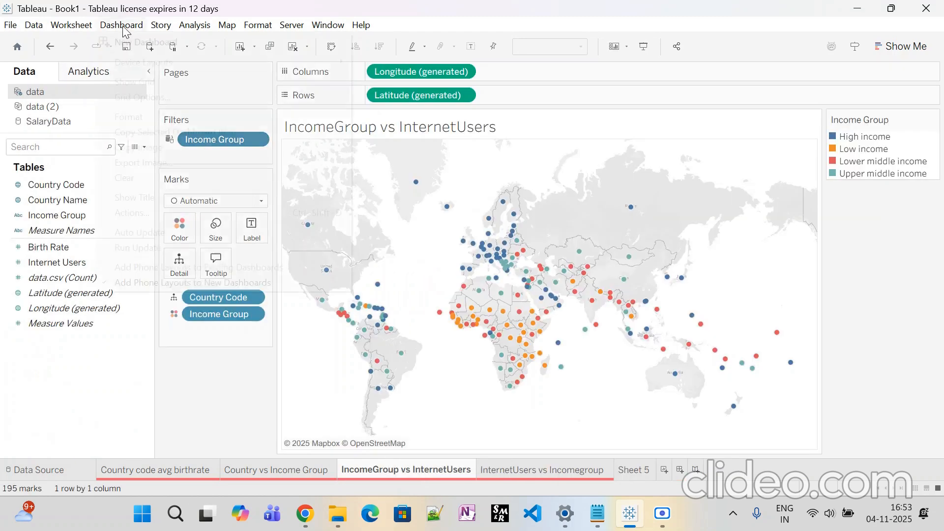
click(121, 25)
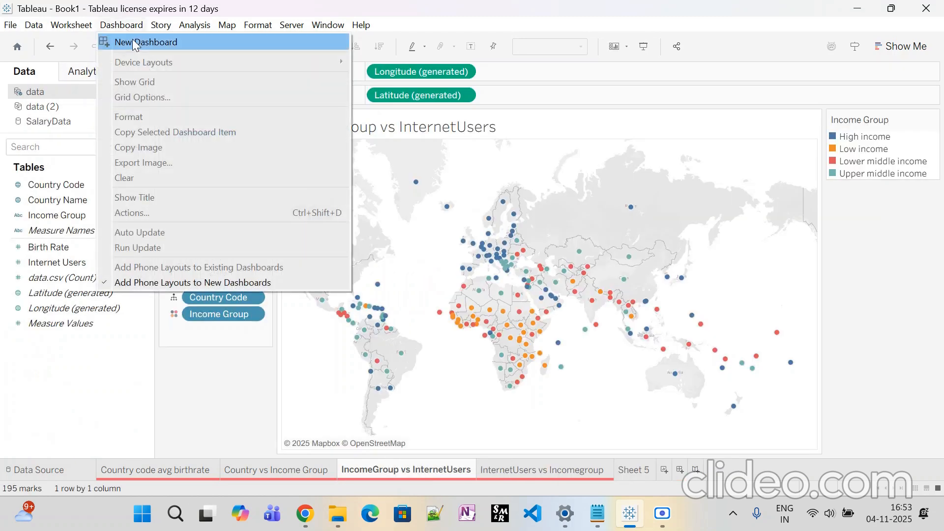
click(133, 41)
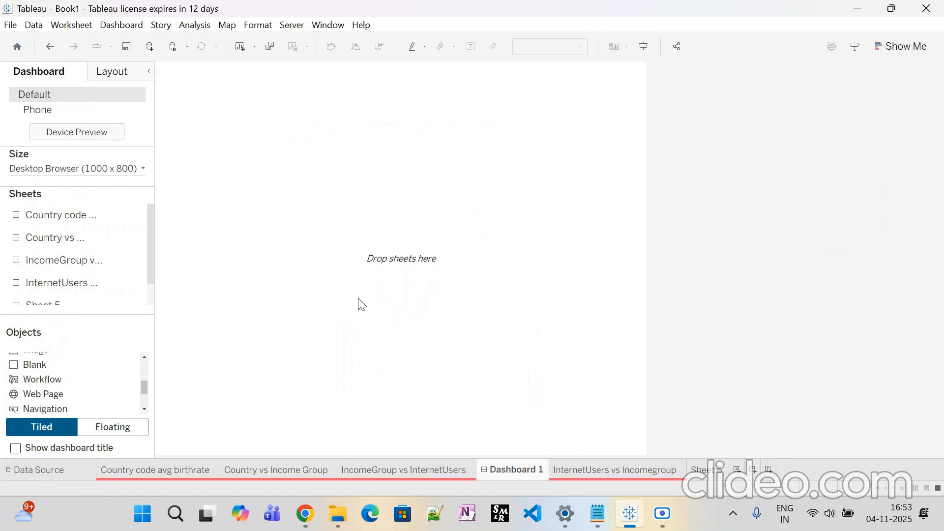
right_click(507, 476)
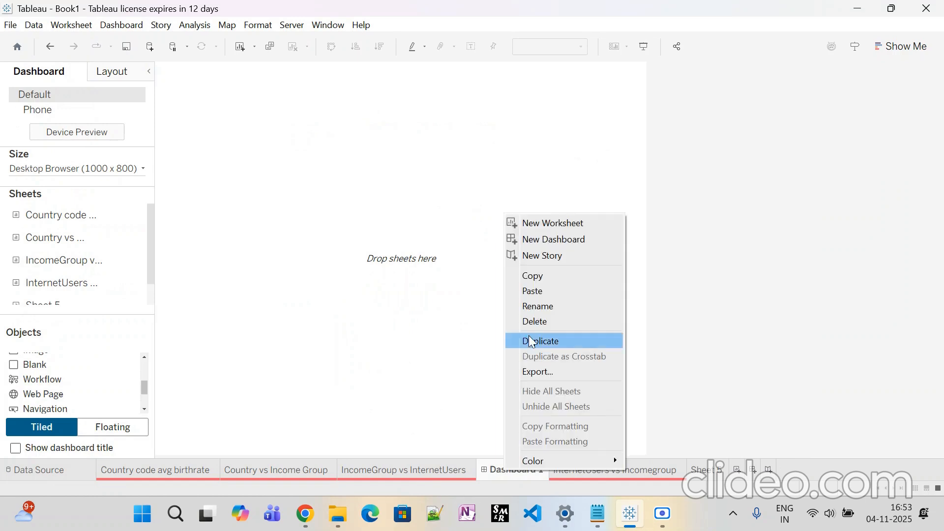
click(569, 322)
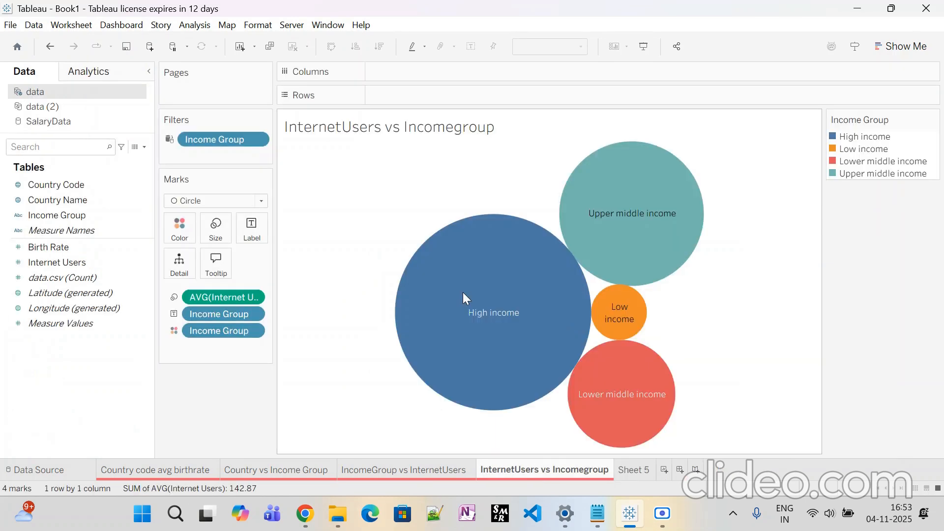
Save the workbook to the Desktop as Practical in Tableau Workbook (*.twb) format.
click(11, 25)
click(42, 106)
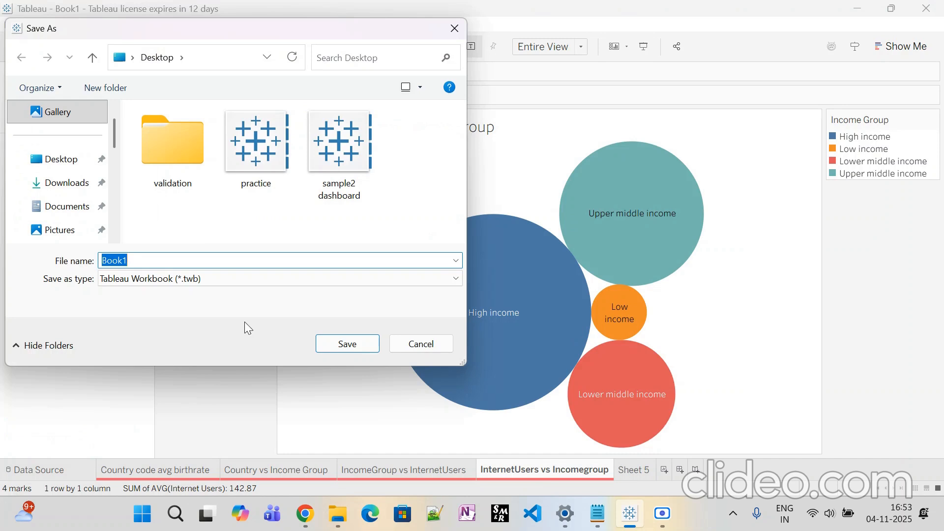
text(Pract)
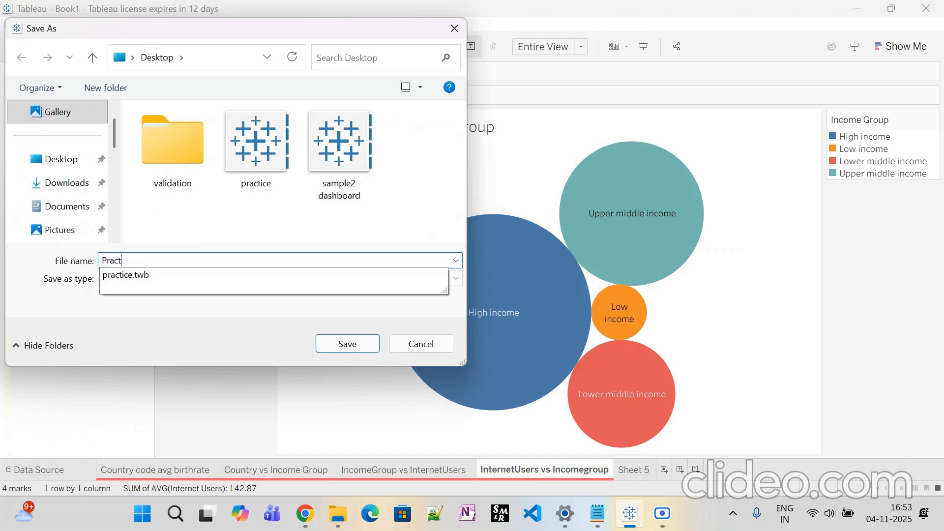
text(ical)
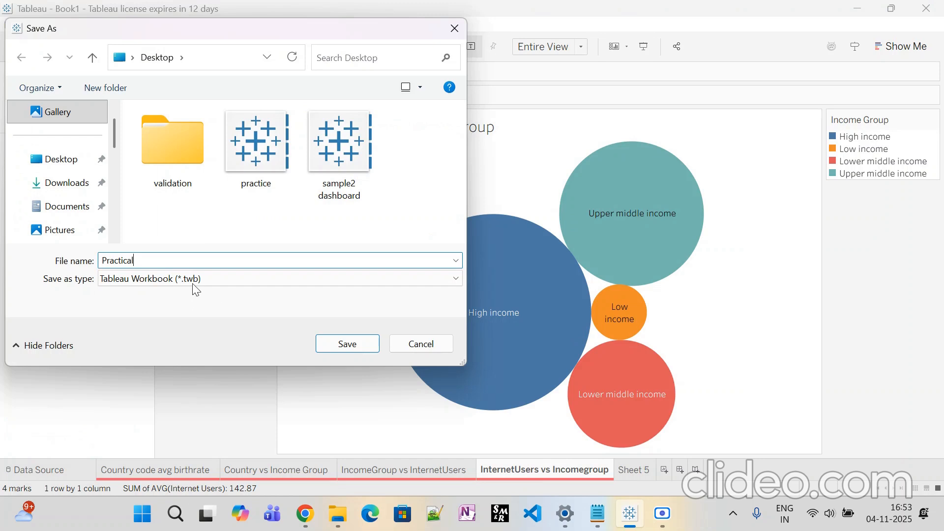
click(358, 346)
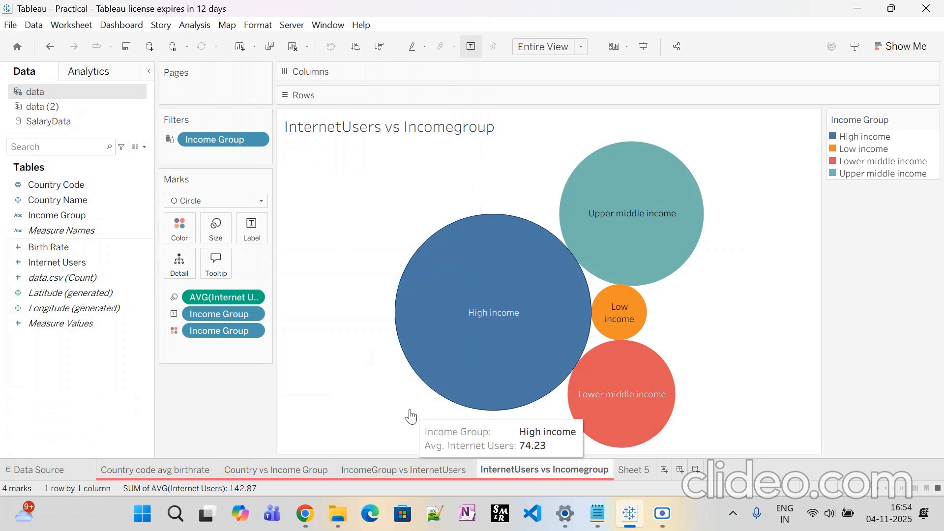
Create a new dashboard and place the Country code avg birthrate sheet on its empty canvas.
click(118, 26)
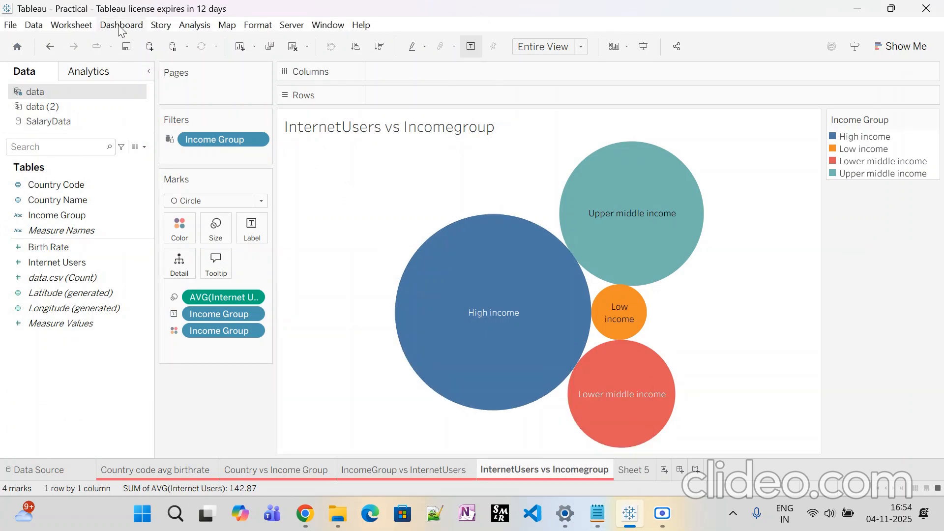
click(128, 48)
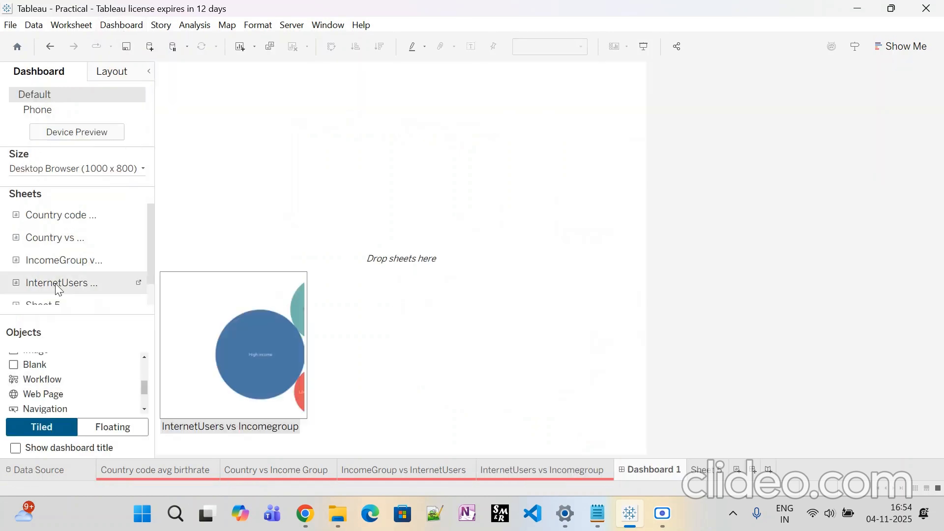
scroll(59, 383, up, 2)
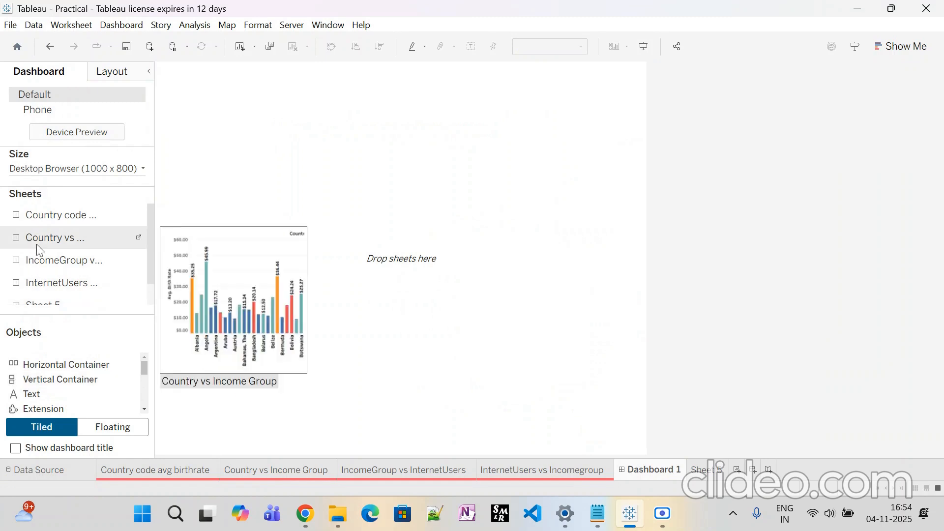
drag(53, 221, 291, 208)
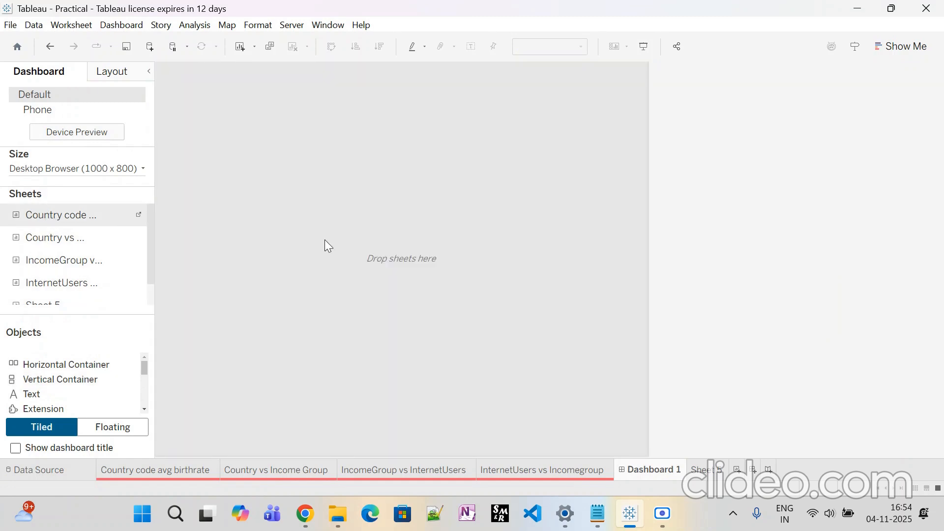
drag(325, 240, 325, 243)
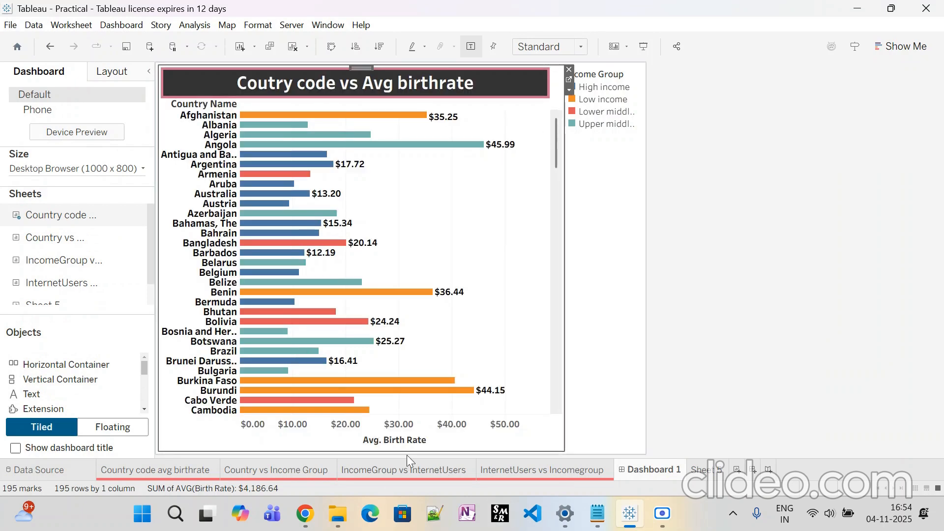
Try placing the IncomeGroup vs InternetUsers map and the InternetUsers vs Incomegroup bubble chart beside the birth rate chart.
mouse_move(64, 260)
mouse_down()
mouse_move(449, 262)
mouse_move(459, 319)
mouse_up()
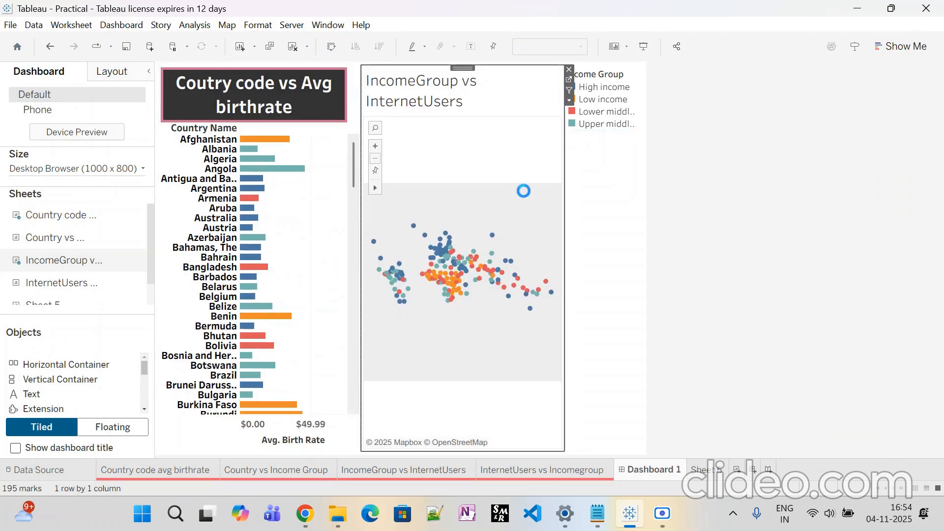
click(570, 70)
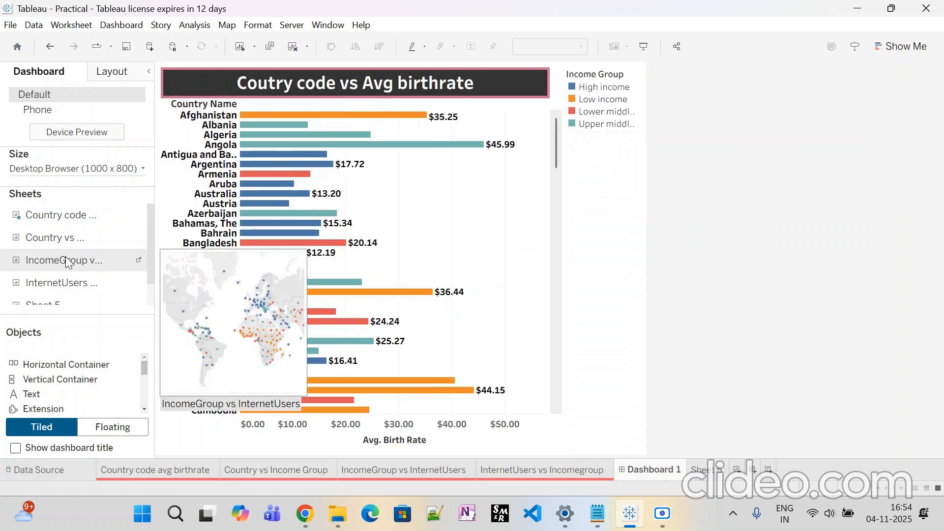
mouse_move(63, 276)
drag(64, 282, 451, 295)
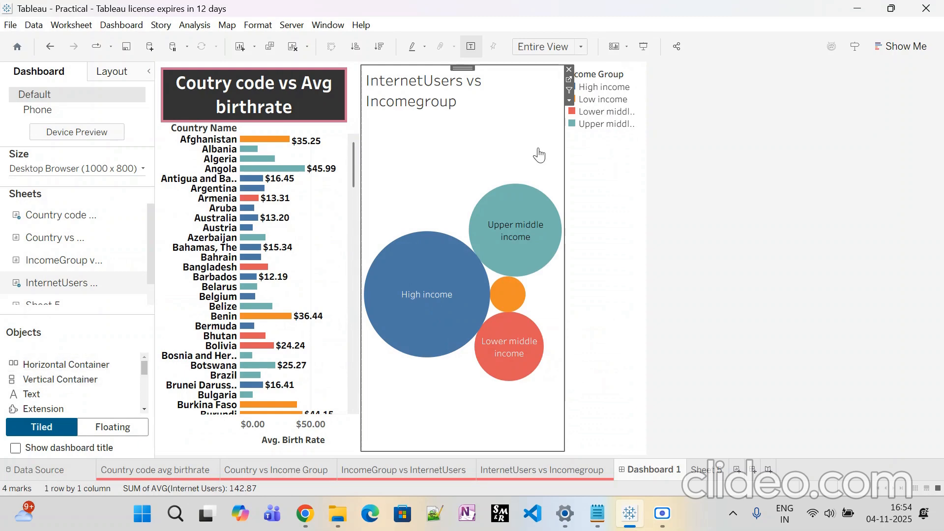
click(568, 69)
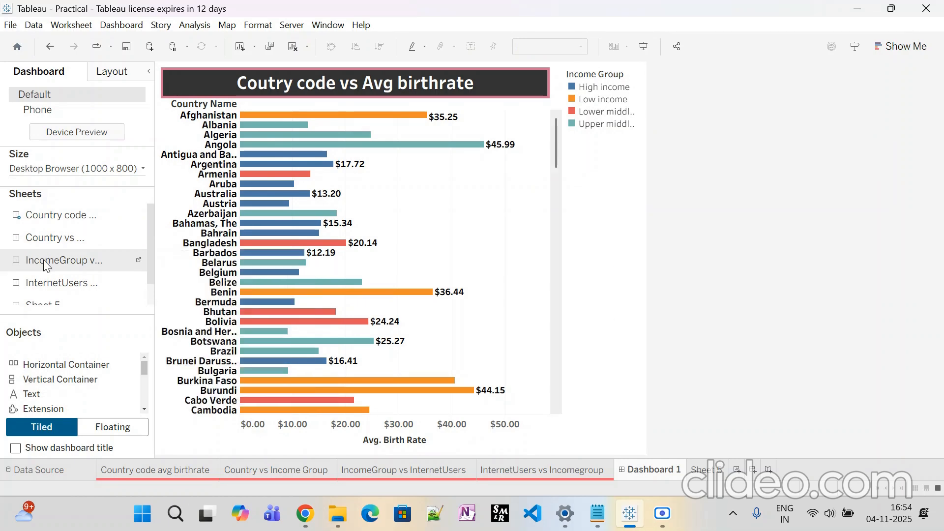
Place the IncomeGroup vs InternetUsers map below the birth rate chart and widen the legend column slightly.
drag(46, 266, 270, 326)
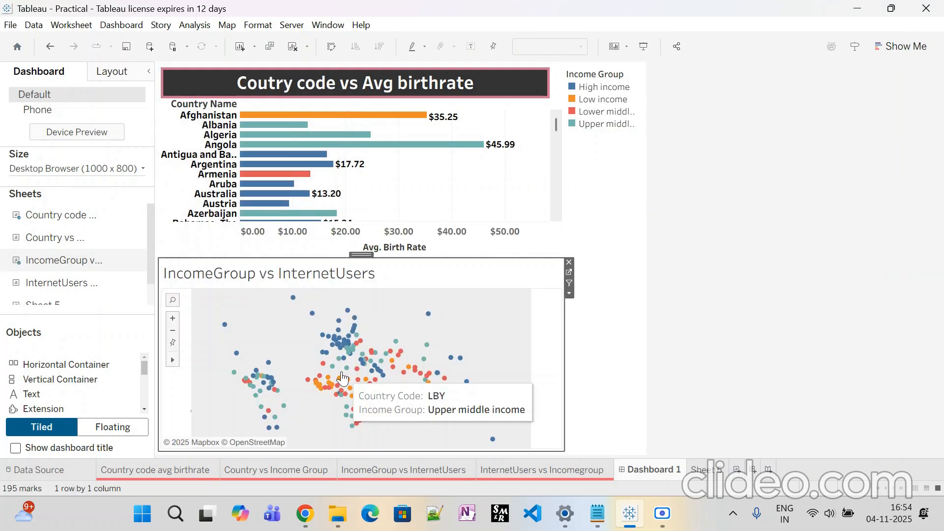
drag(619, 326, 400, 360)
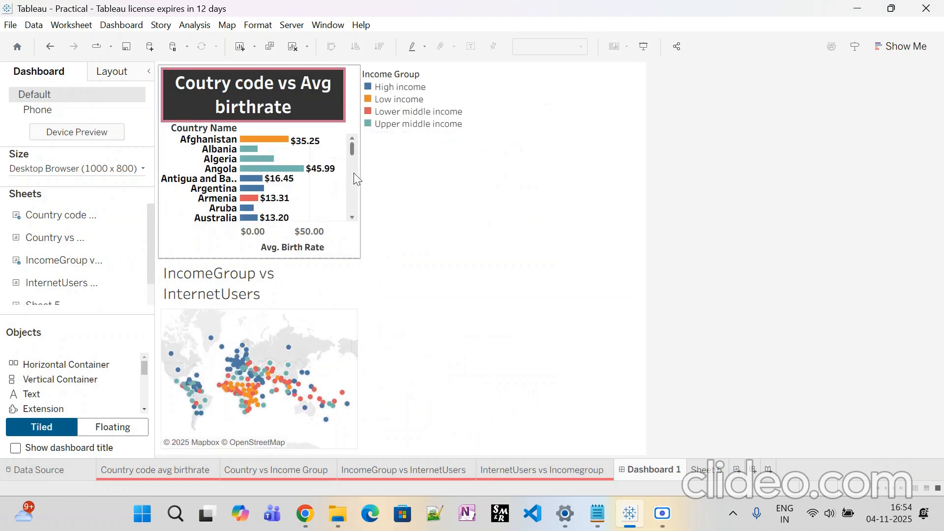
drag(359, 170, 516, 175)
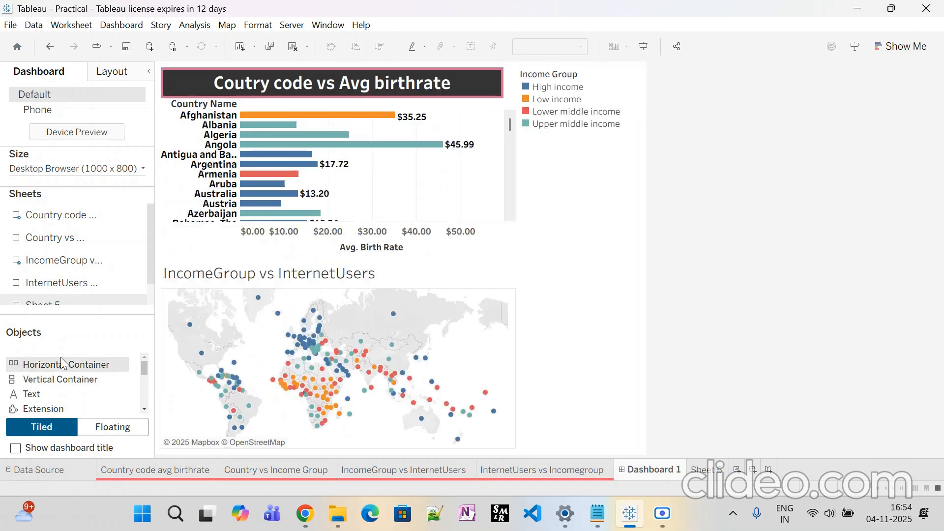
Place the InternetUsers vs Incomegroup bubble chart beside the map in the dashboard's lower row.
mouse_move(59, 268)
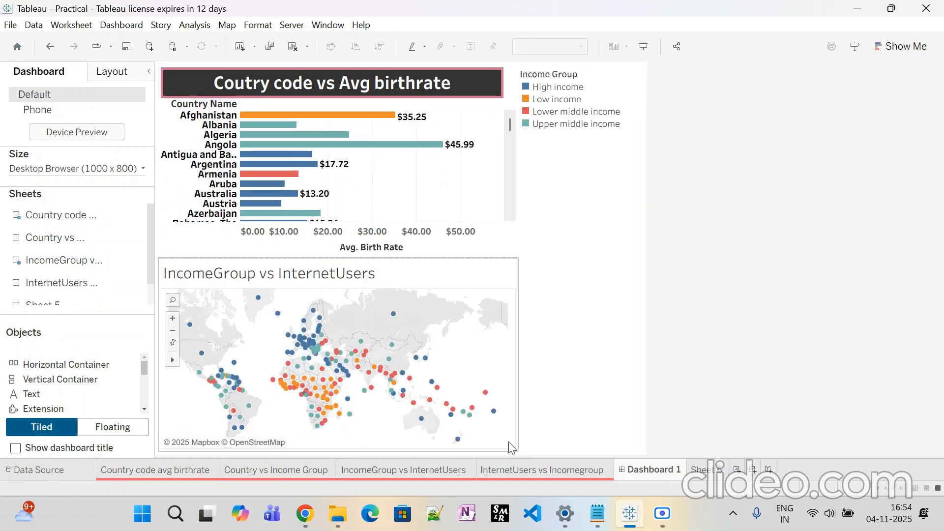
mouse_move(52, 291)
mouse_move(50, 290)
mouse_down()
mouse_move(429, 311)
mouse_move(463, 330)
mouse_move(441, 387)
mouse_up()
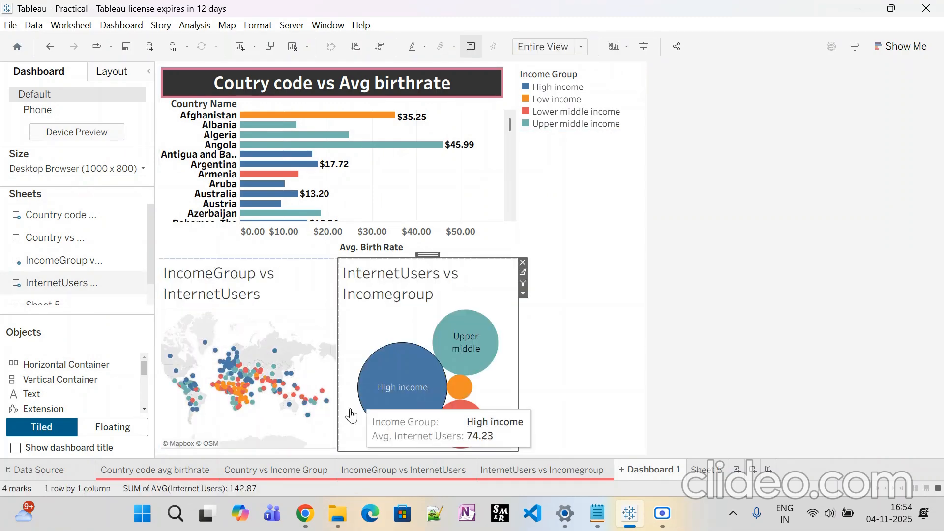
Insert the Country vs Income Group chart between the birth rate bars and the lower row, and remove the map from the dashboard.
mouse_move(89, 297)
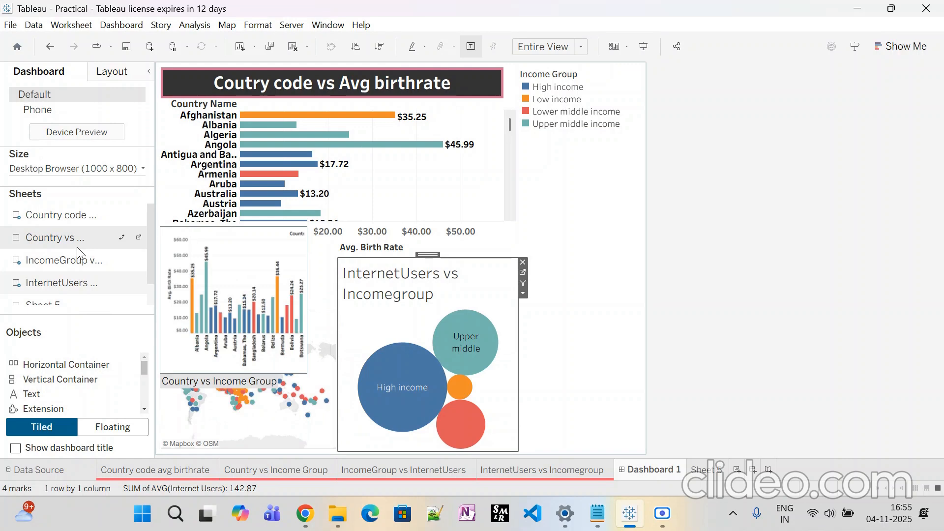
mouse_move(66, 241)
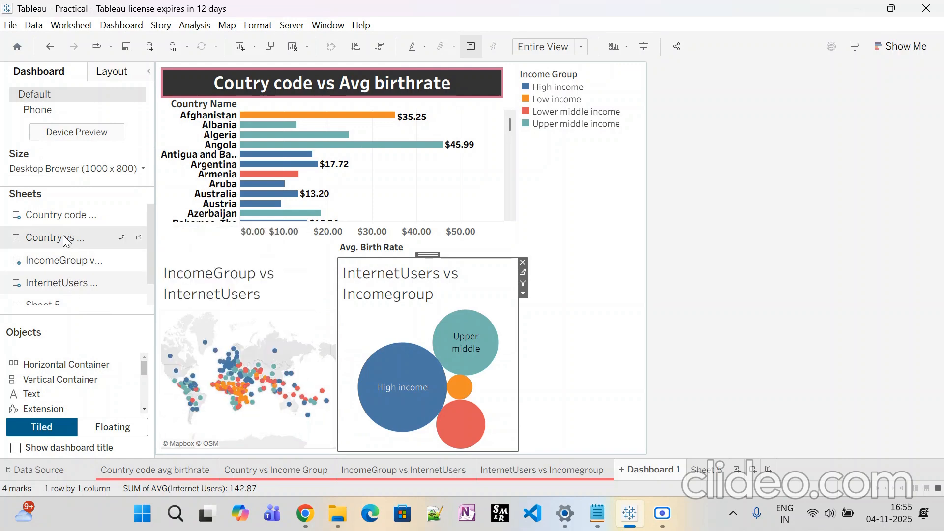
drag(67, 241, 420, 217)
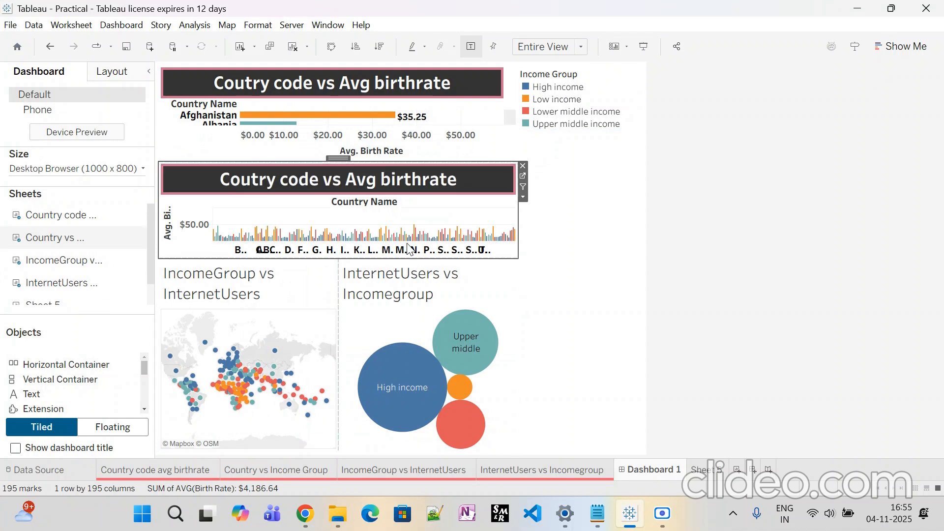
click(329, 292)
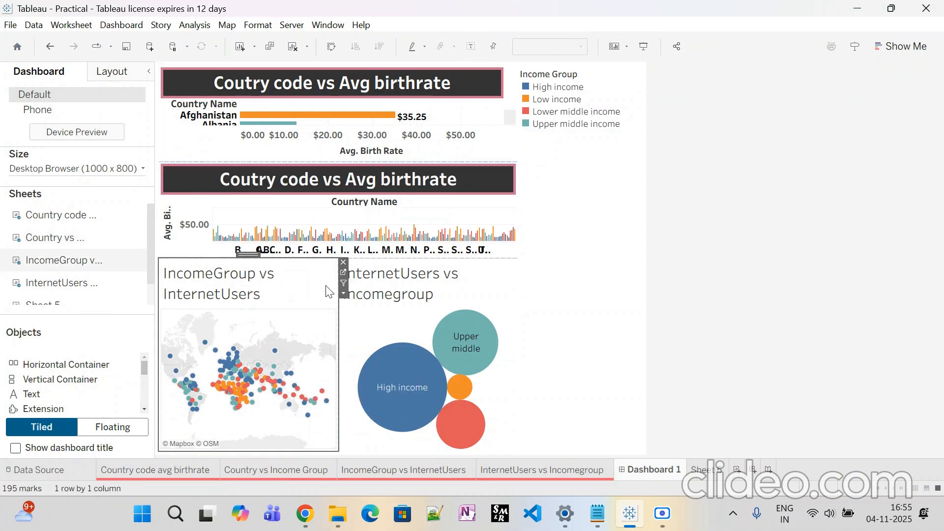
click(343, 263)
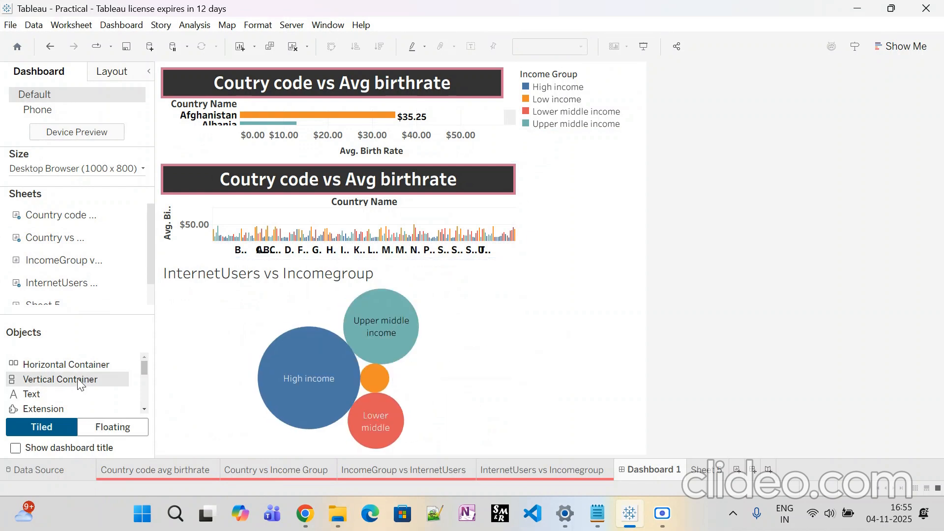
Try placing the InternetUsers vs Incomegroup bubbles beside the Country vs Income Group chart, and make the horizontal birth rate chart above them taller.
drag(331, 289, 516, 385)
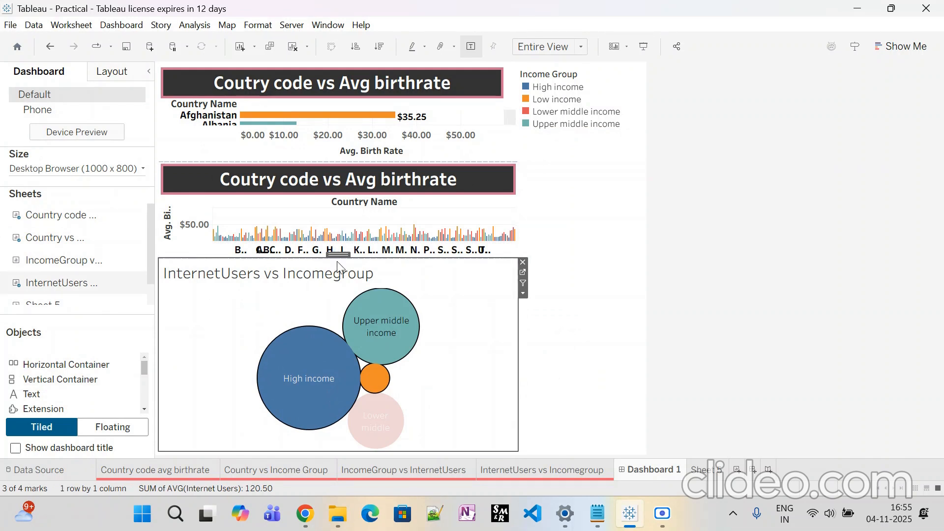
drag(336, 256, 500, 243)
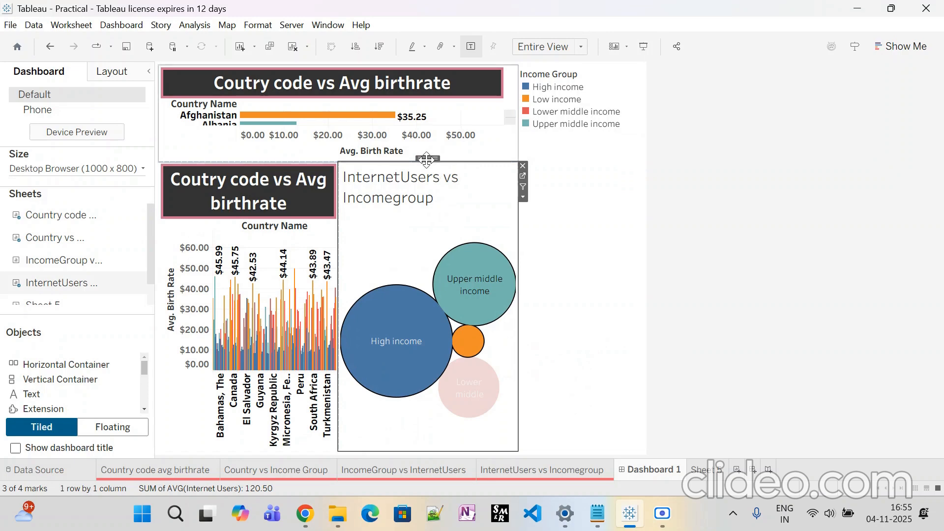
drag(323, 162, 325, 269)
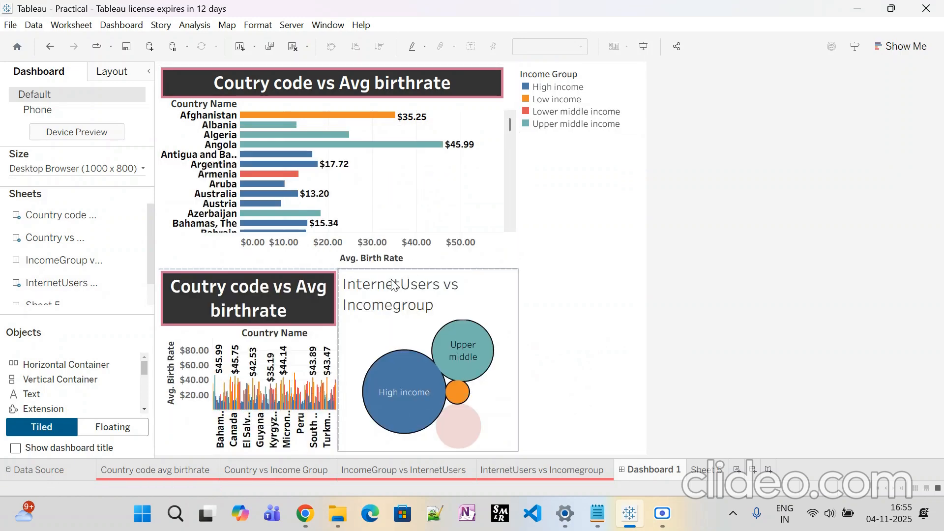
Try moving the horizontal birth rate chart between the Country vs Income Group chart and the bubble chart.
drag(302, 154, 254, 354)
drag(341, 69, 273, 344)
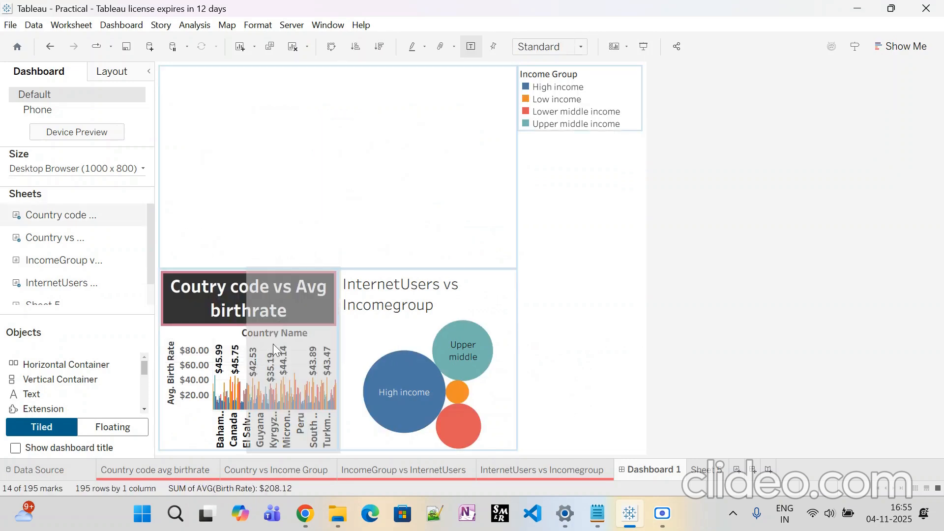
drag(257, 315, 257, 314)
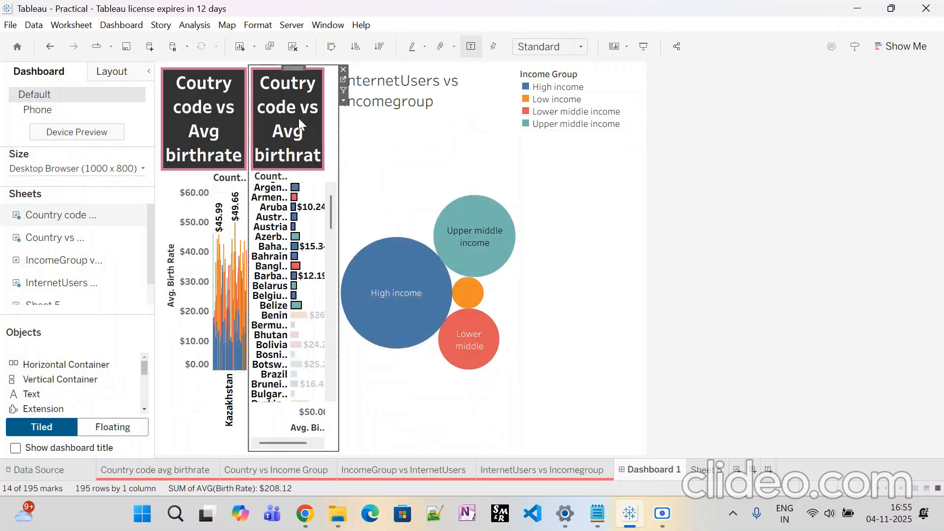
click(664, 521)
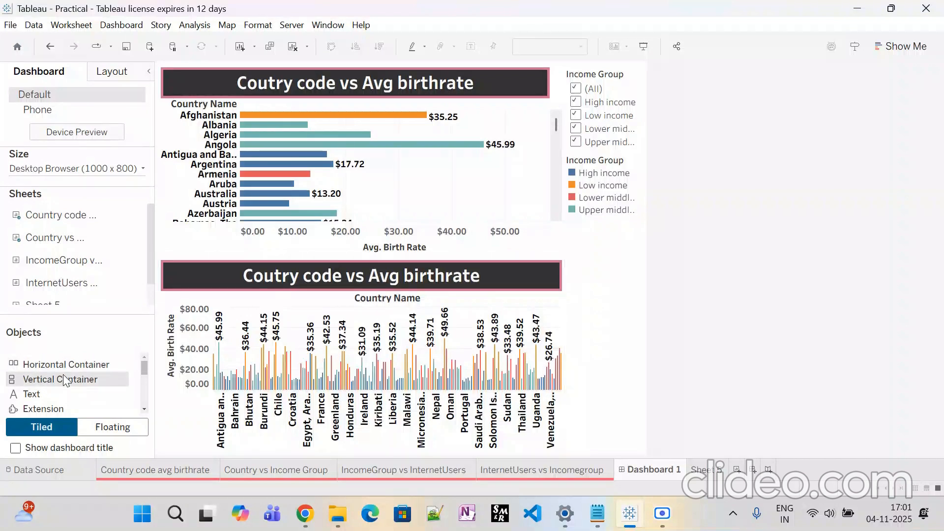
Place the InternetUsers vs Incomegroup bubble chart beside the horizontal birth rate chart in the dashboard's upper row.
mouse_move(73, 246)
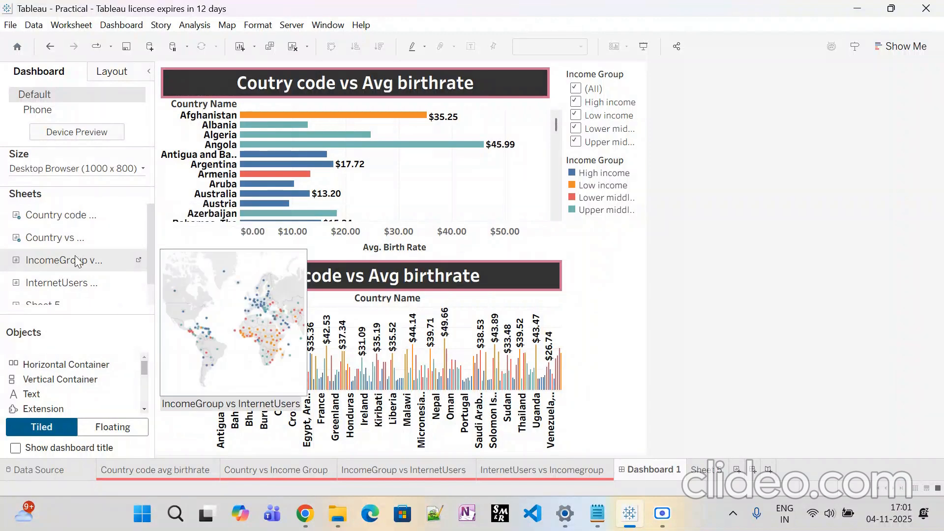
mouse_move(77, 290)
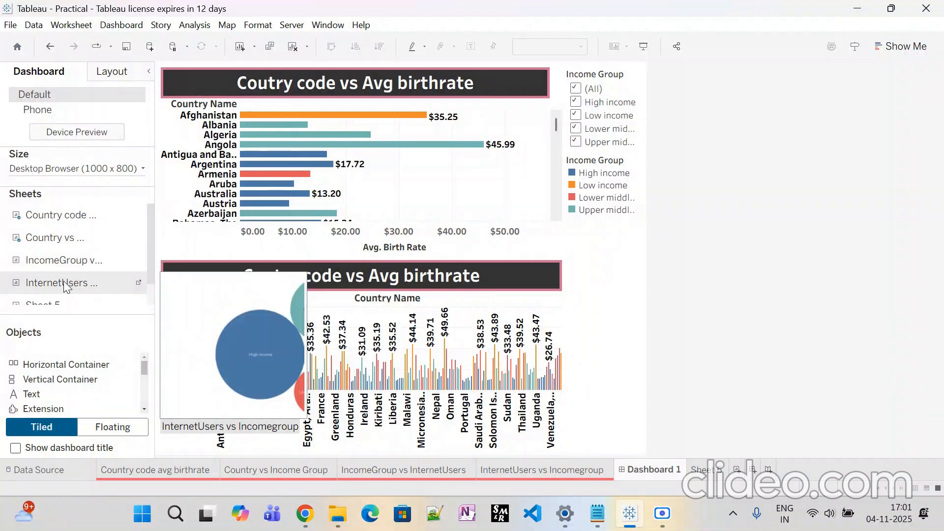
drag(68, 287, 432, 164)
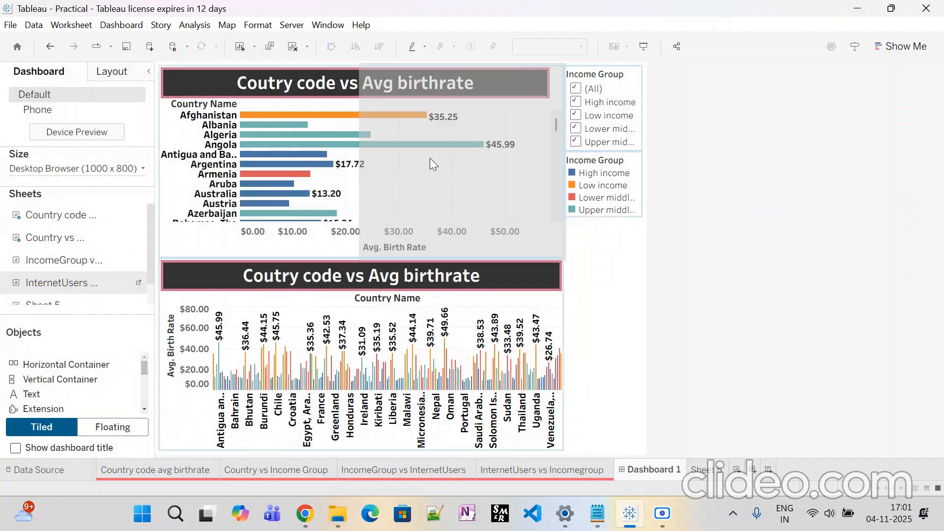
drag(499, 216, 499, 217)
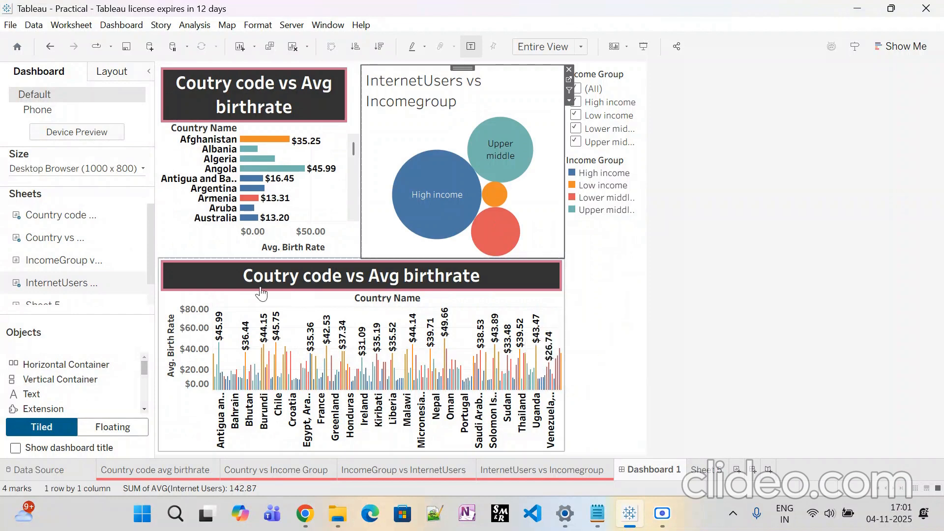
Test the Income Group filter on the Country code avg birthrate sheet with Low, High and Lower middle income, and reselect all groups.
click(173, 473)
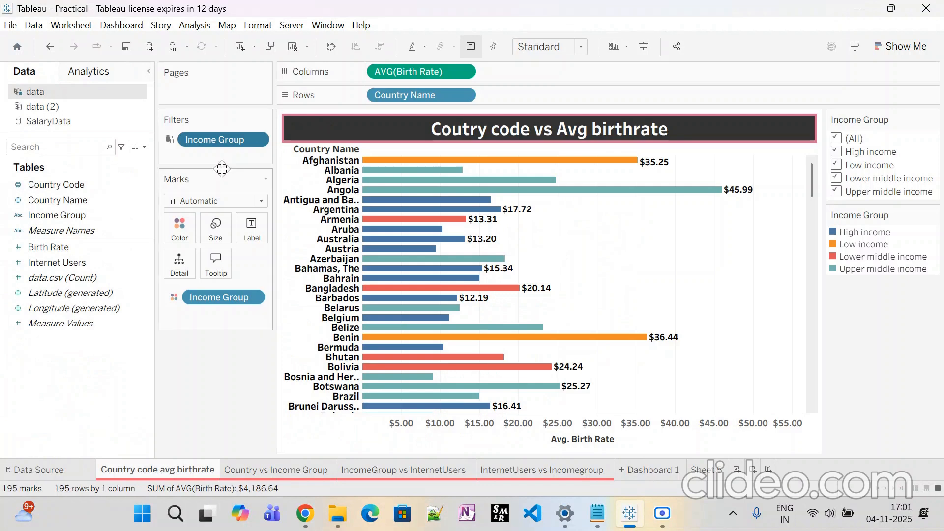
click(258, 139)
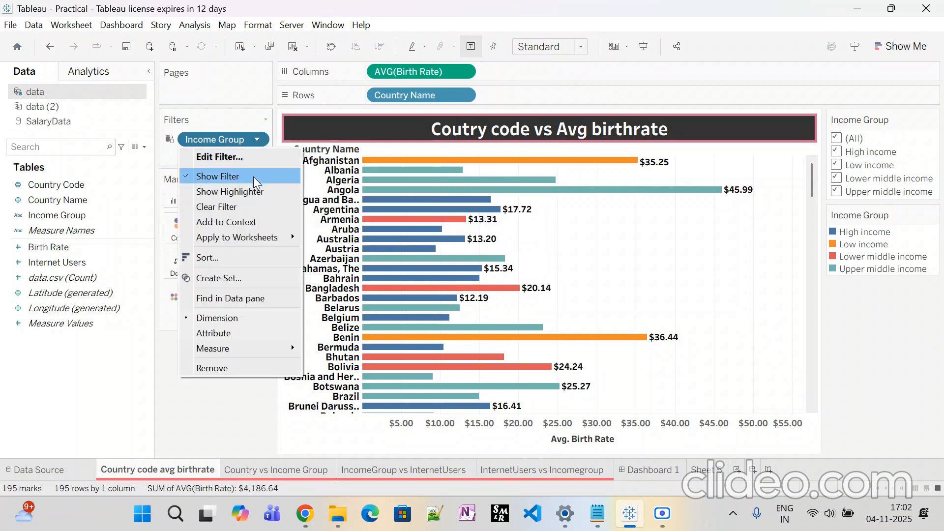
click(866, 165)
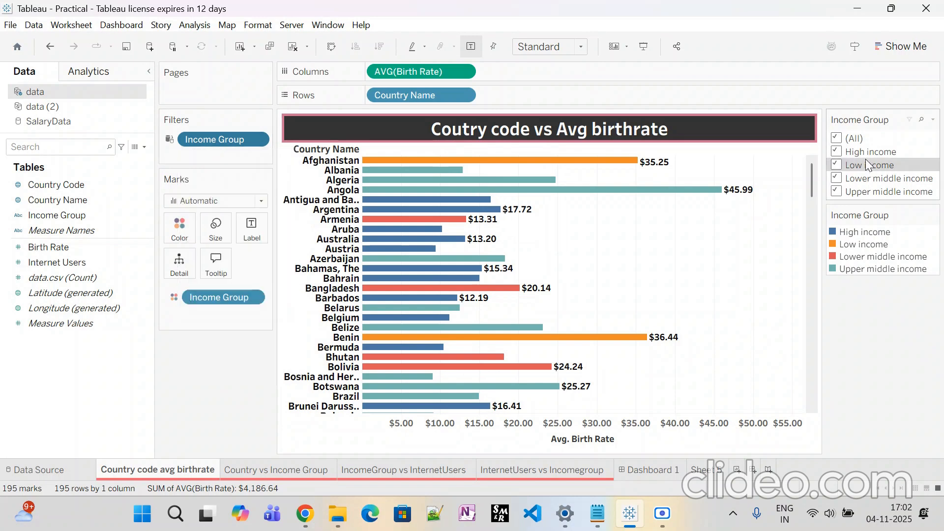
click(837, 139)
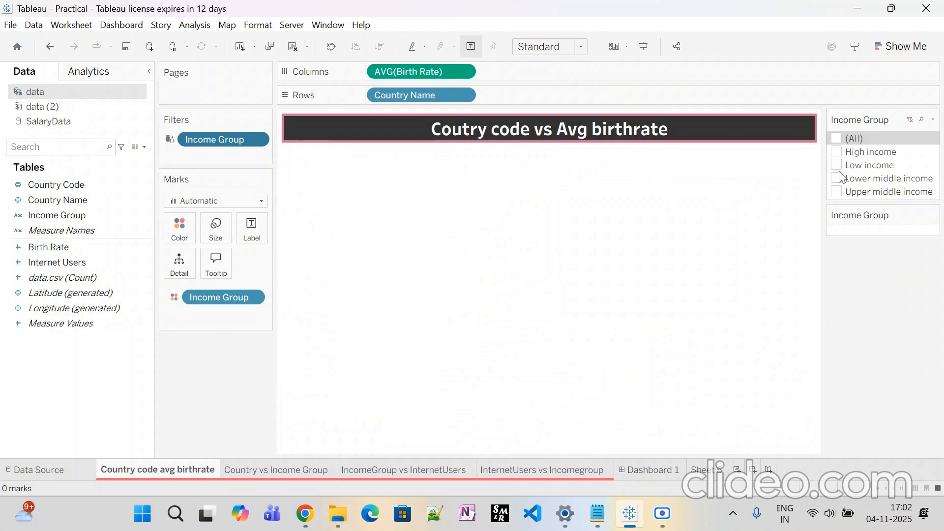
click(836, 165)
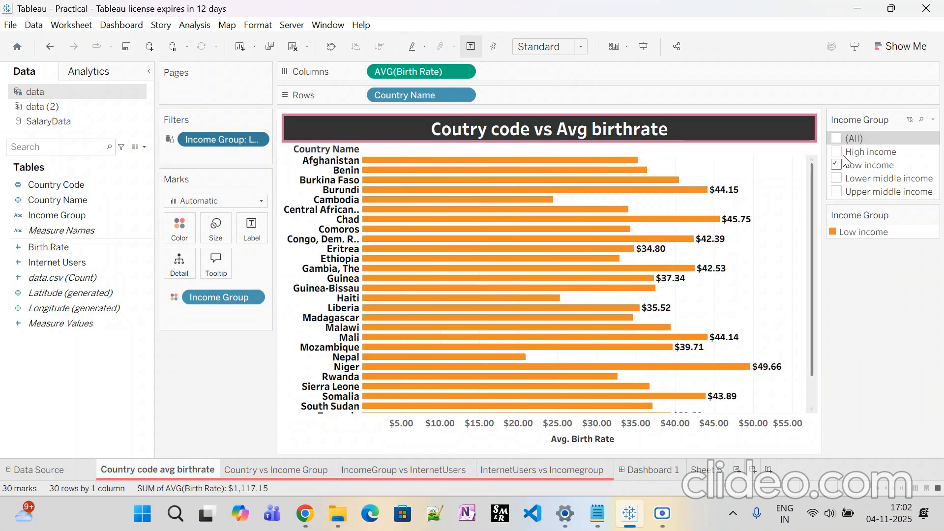
click(841, 152)
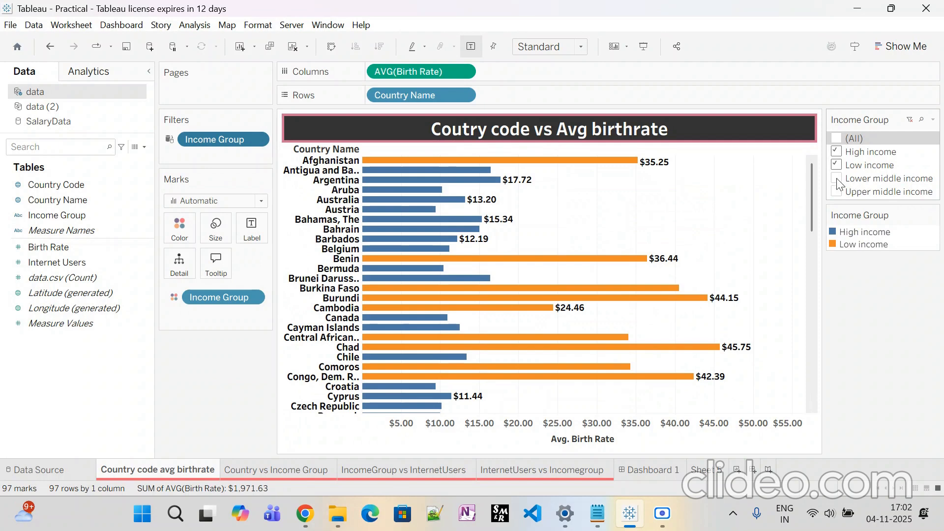
click(837, 179)
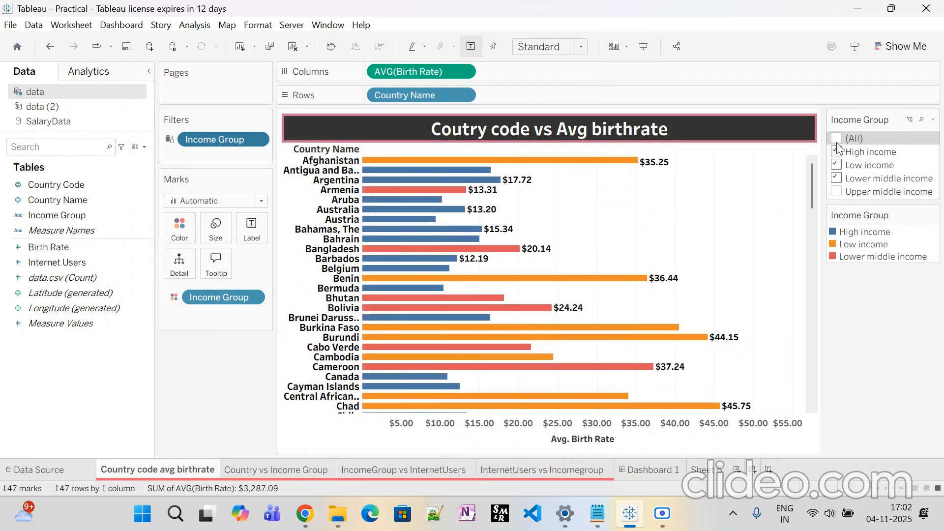
click(837, 139)
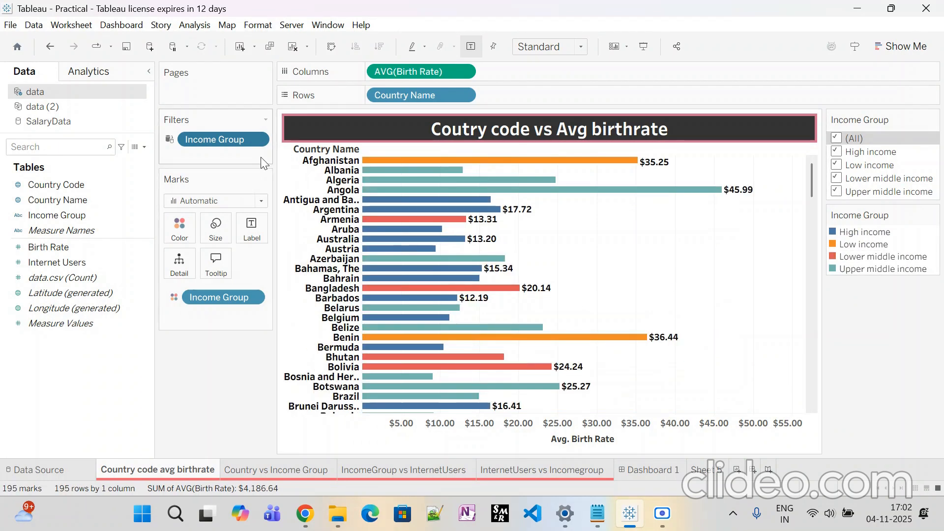
Check the Income Group filter on the Country vs Income Group, IncomeGroup vs InternetUsers and InternetUsers vs Incomegroup sheets, and return to Dashboard 1.
click(294, 468)
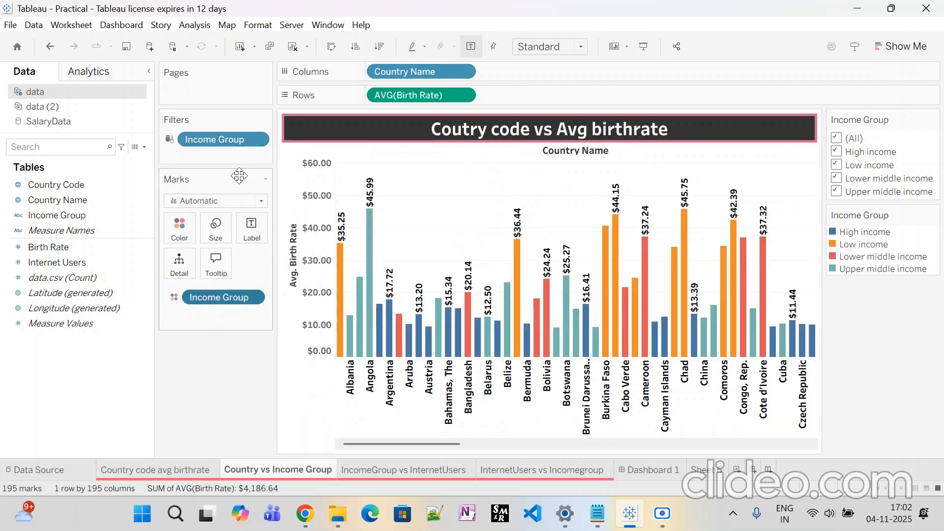
click(257, 140)
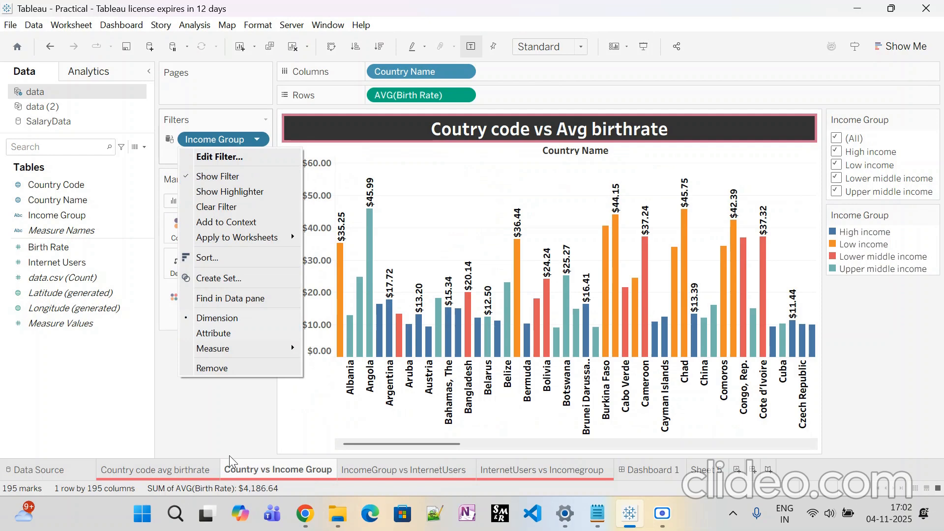
click(403, 469)
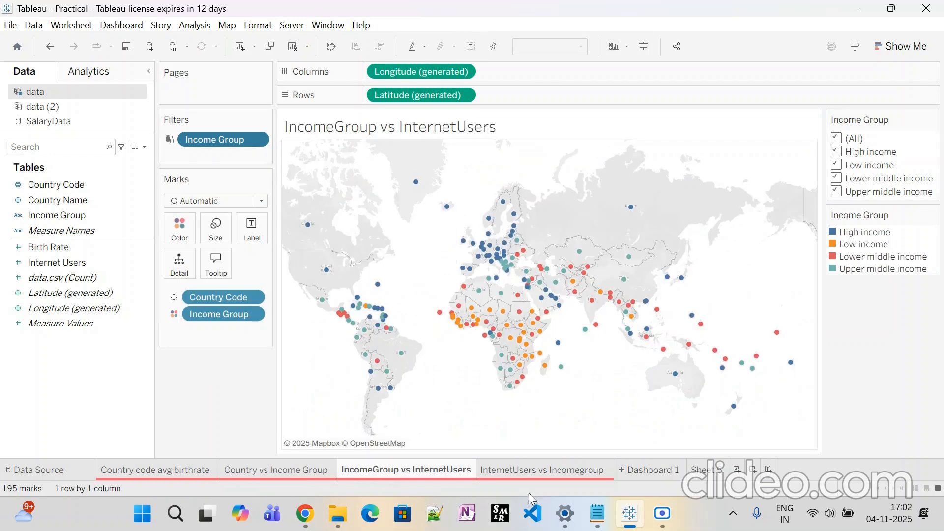
click(521, 470)
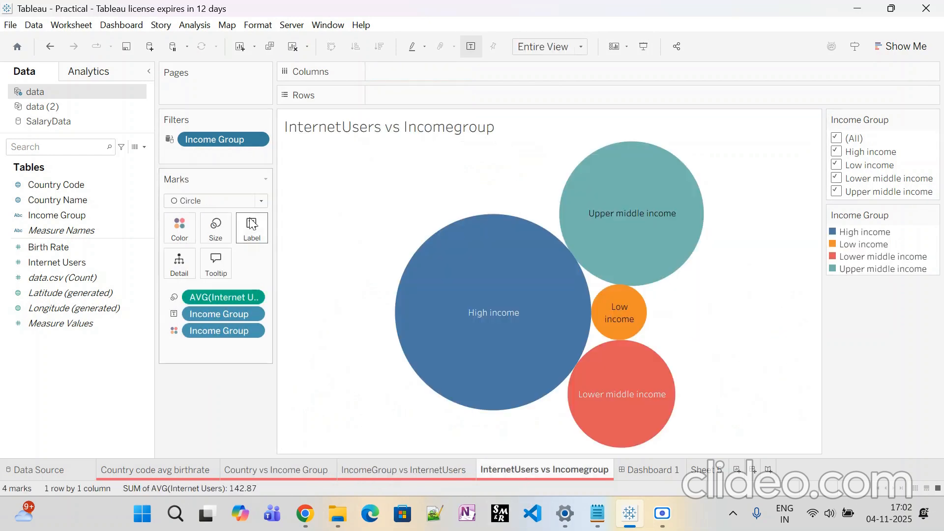
click(648, 470)
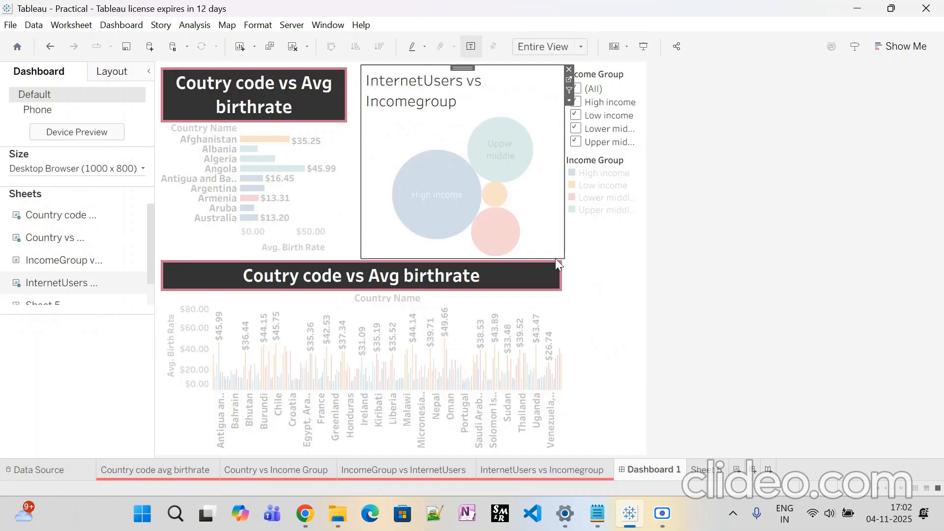
click(561, 300)
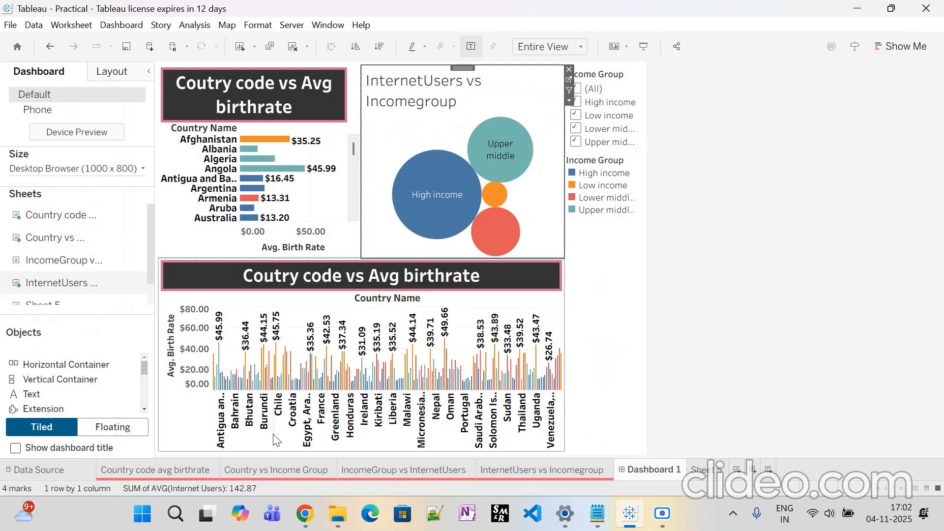
scroll(49, 393, down, 2)
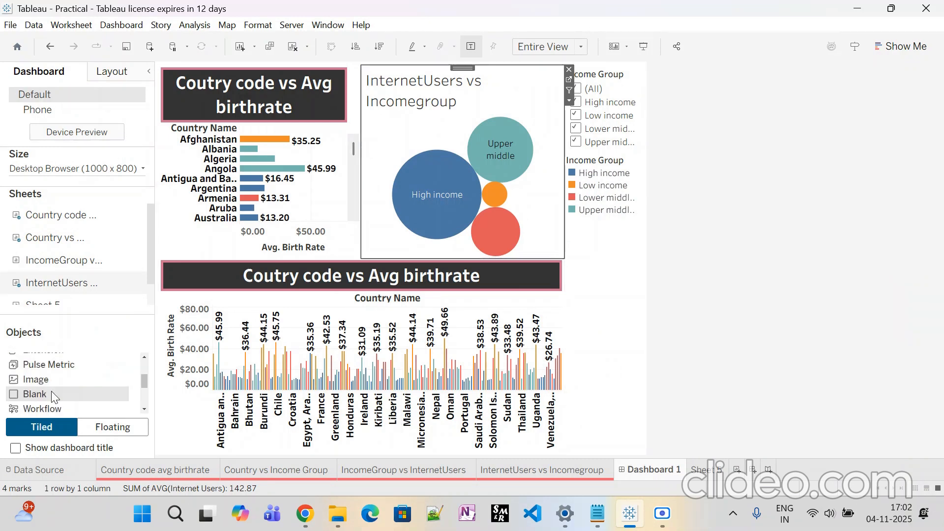
scroll(74, 393, up, 2)
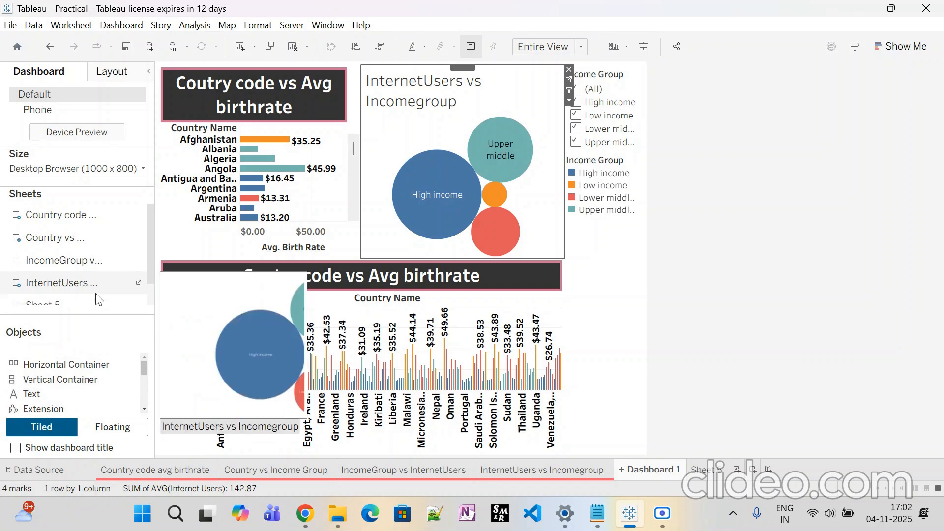
mouse_move(95, 238)
mouse_move(74, 271)
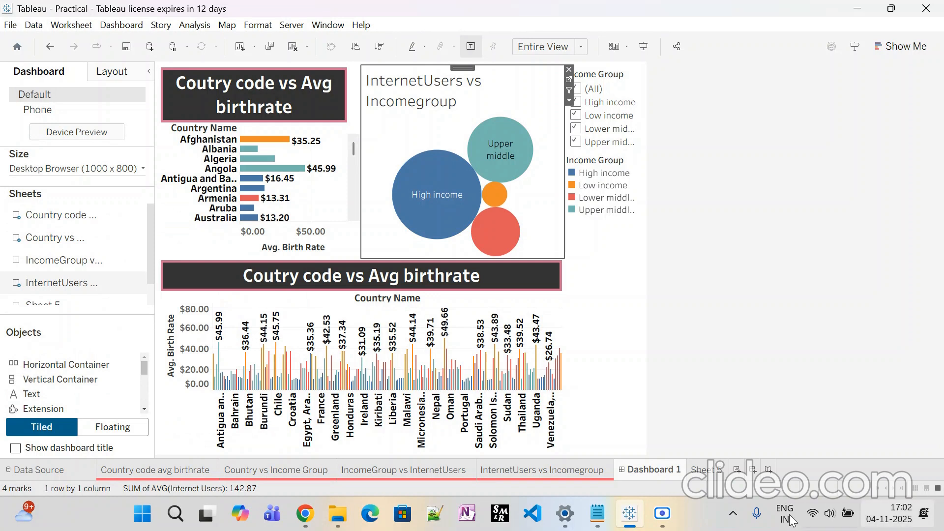
Make the Income Group filter area above the charts taller, and extend its selection to Low income, Lower middle income and all groups.
click(598, 71)
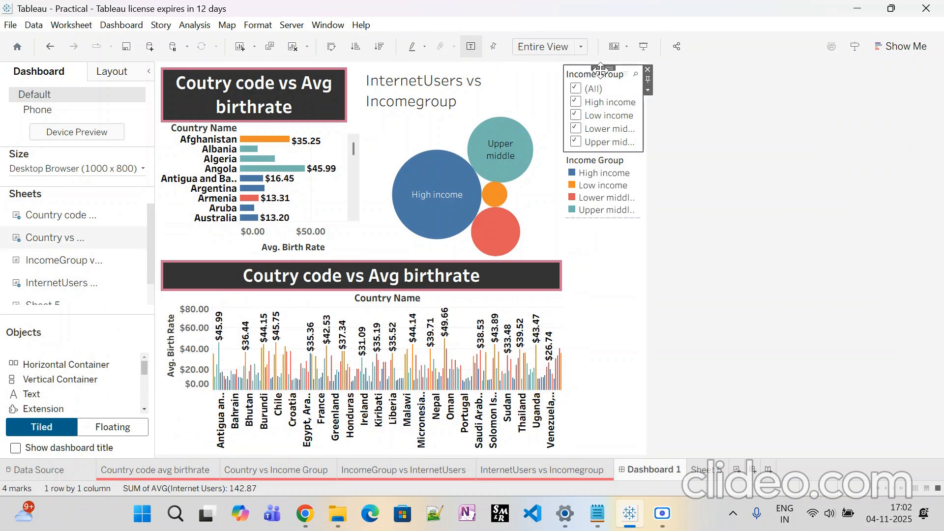
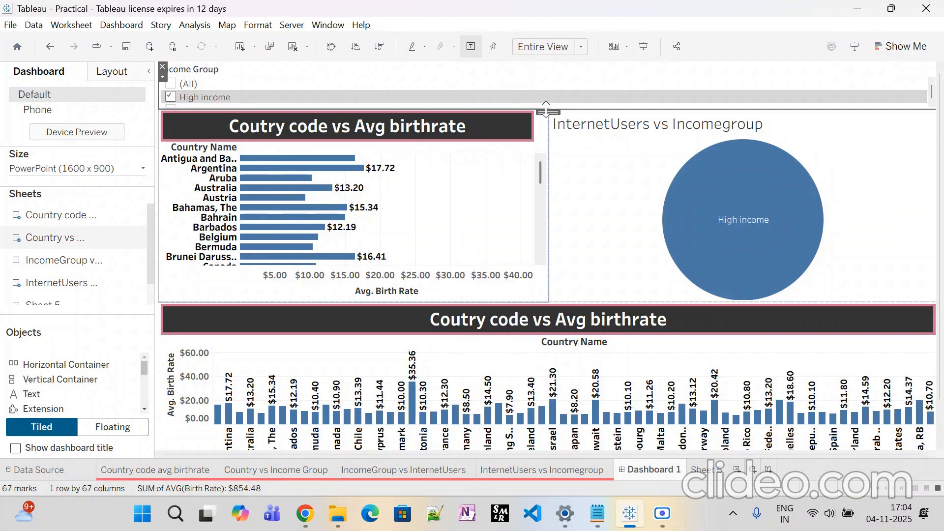
drag(438, 105, 231, 117)
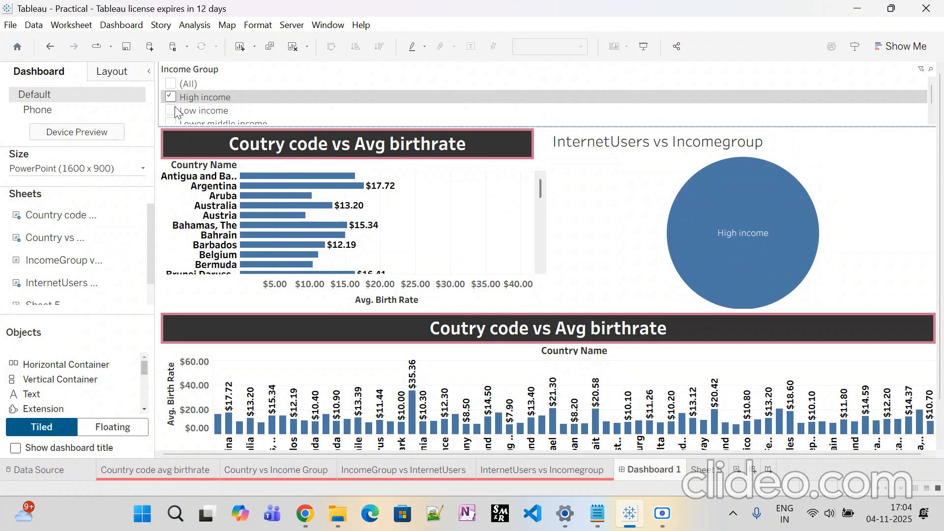
click(176, 110)
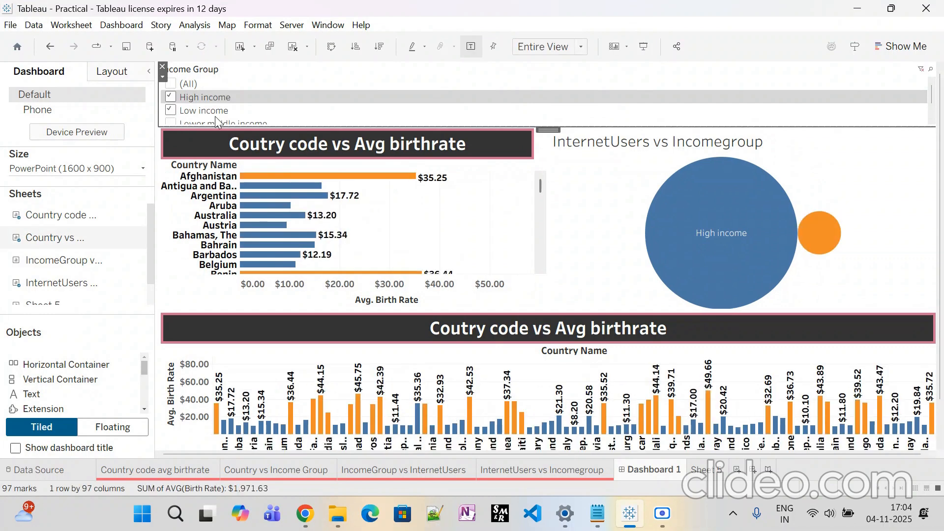
click(174, 121)
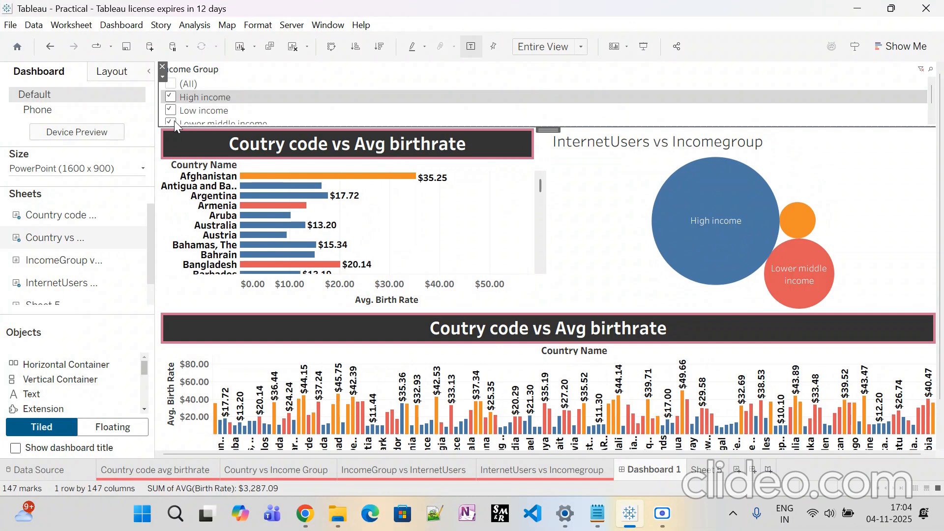
click(171, 84)
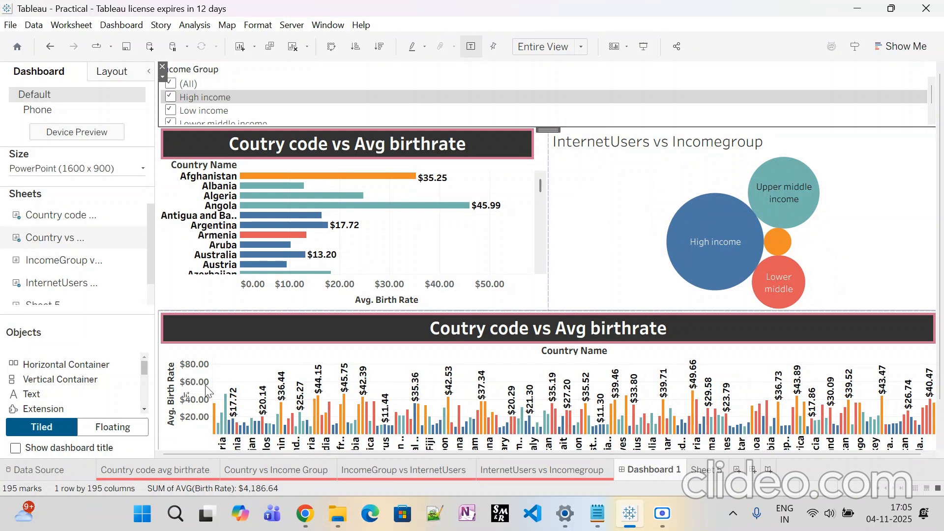
scroll(79, 389, down, 2)
scroll(49, 393, down, 3)
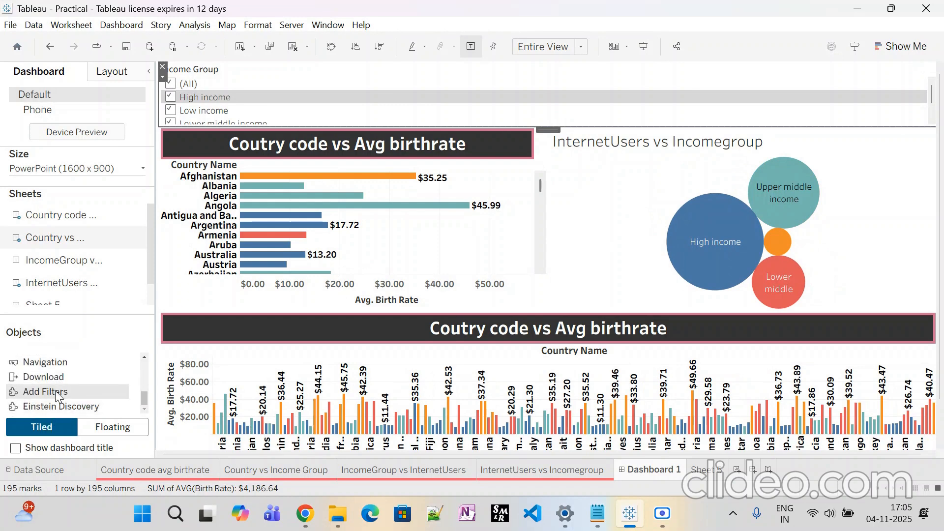
scroll(49, 398, up, 3)
scroll(56, 388, down, 2)
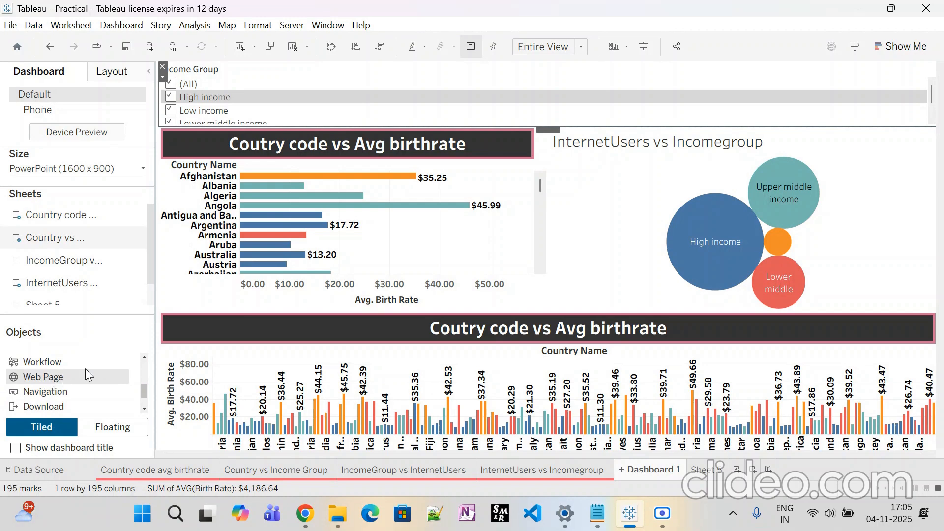
click(251, 278)
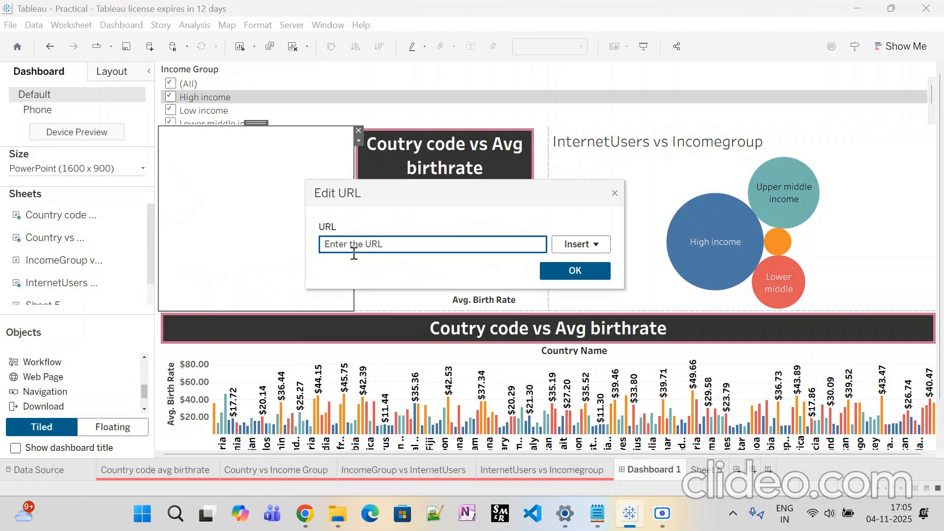
click(305, 512)
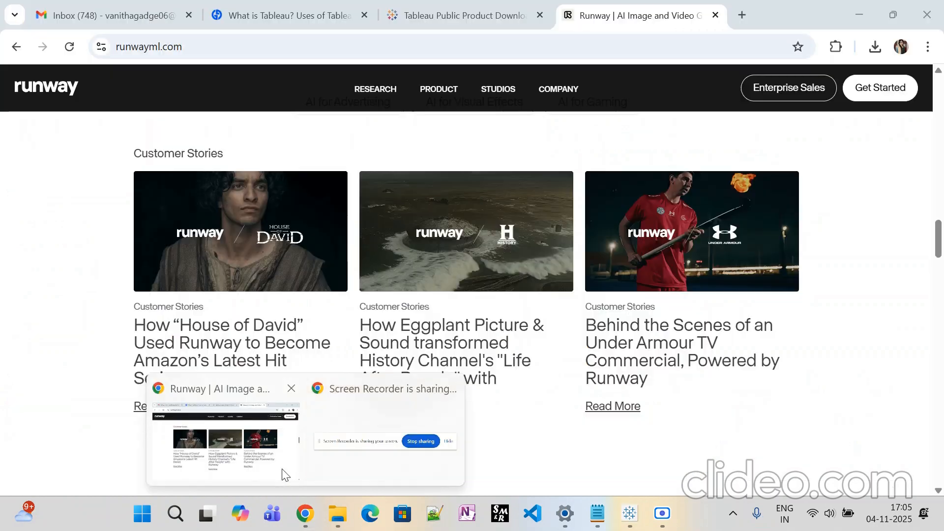
click(282, 475)
key(ctrl+l)
key(ctrl+c)
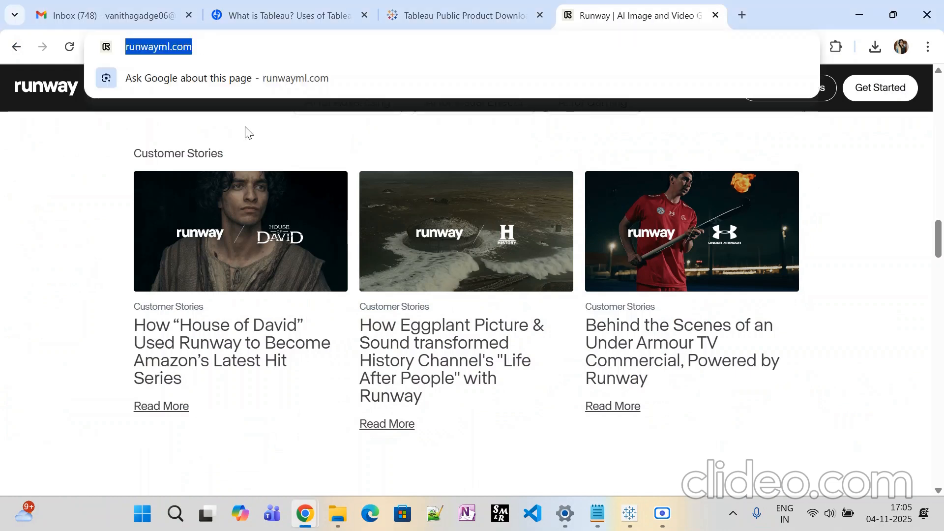
click(630, 513)
key(ctrl+v)
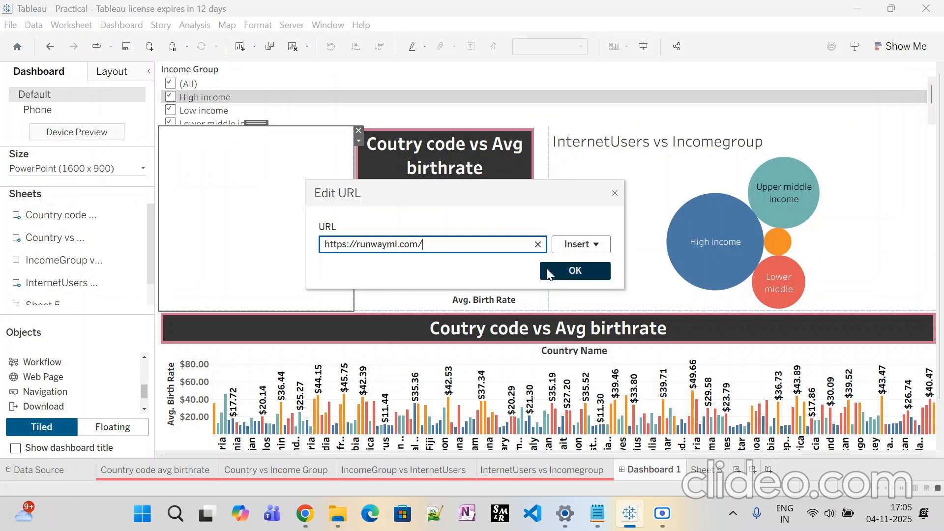
click(569, 275)
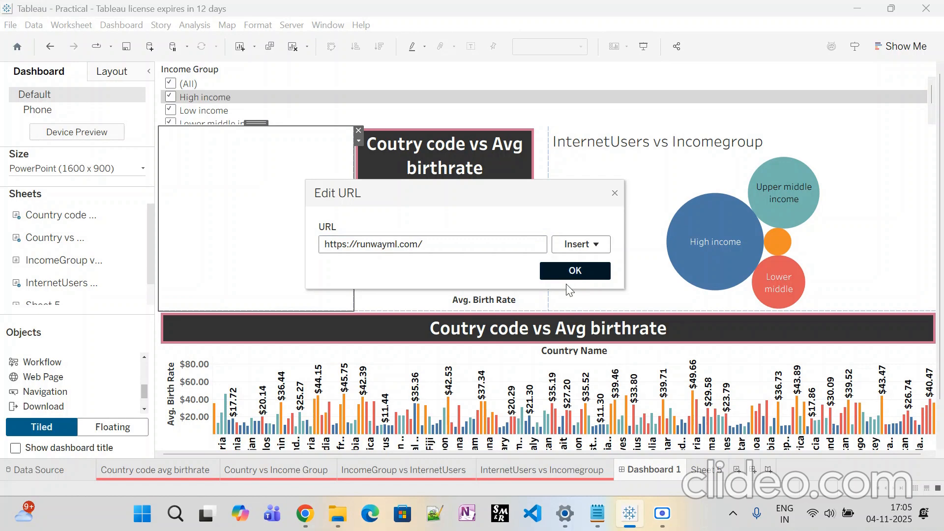
Widen the web page area, move the InternetUsers vs Incomegroup bubbles beside the lower birth rate chart, and narrow their column.
drag(548, 254, 701, 241)
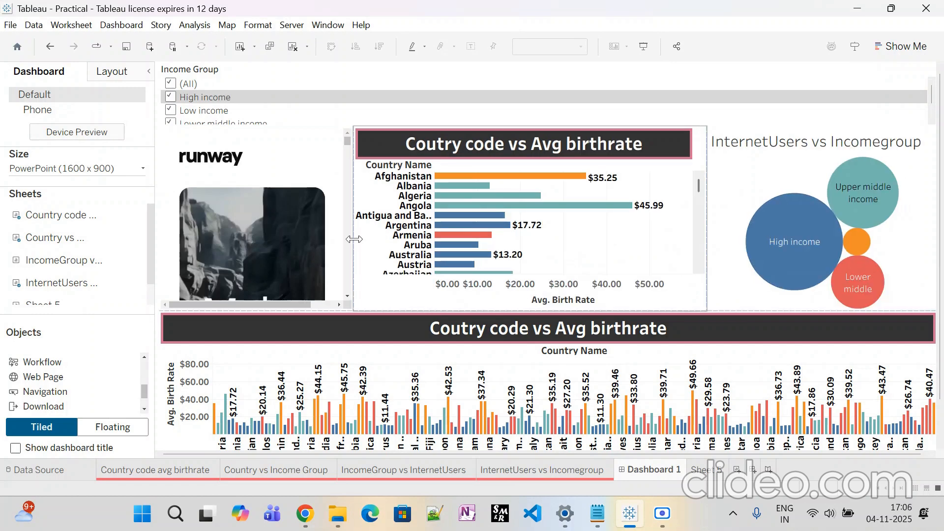
drag(353, 245, 438, 295)
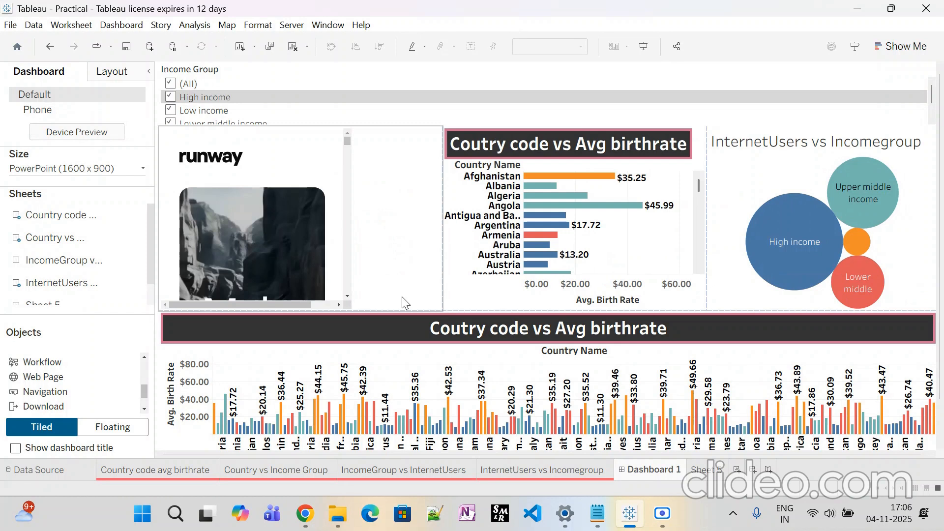
click(825, 131)
drag(825, 128, 689, 416)
drag(547, 372, 713, 371)
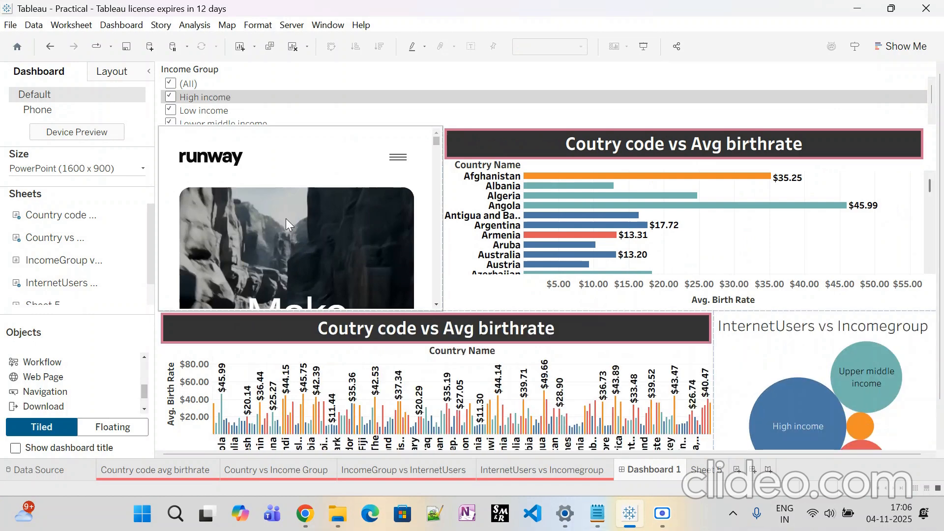
Check the embedded Runway page and slightly shorten the Income Group filter area above it.
scroll(286, 219, down, 1)
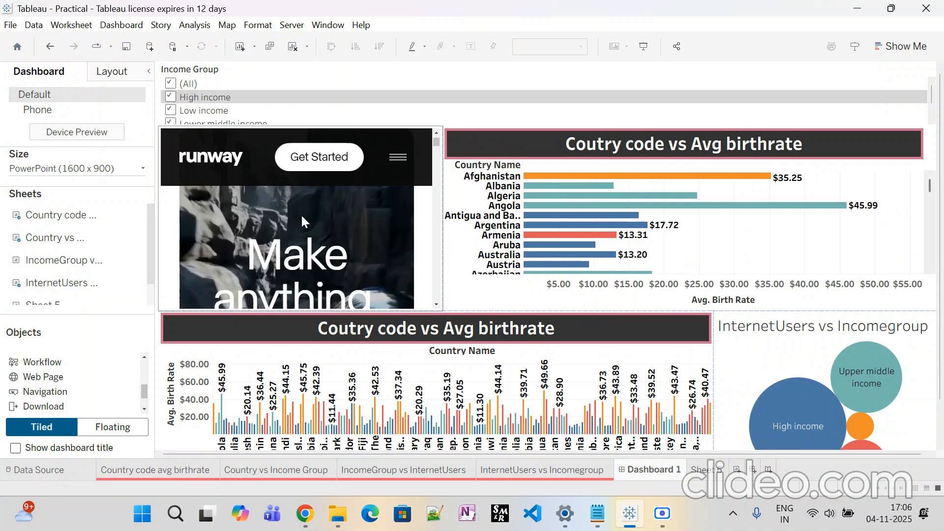
scroll(307, 207, down, 1)
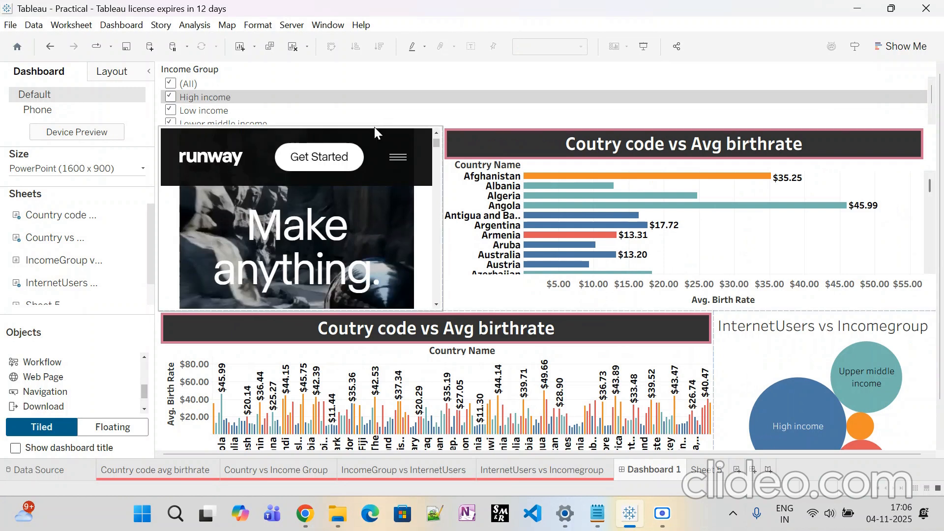
drag(374, 127, 377, 120)
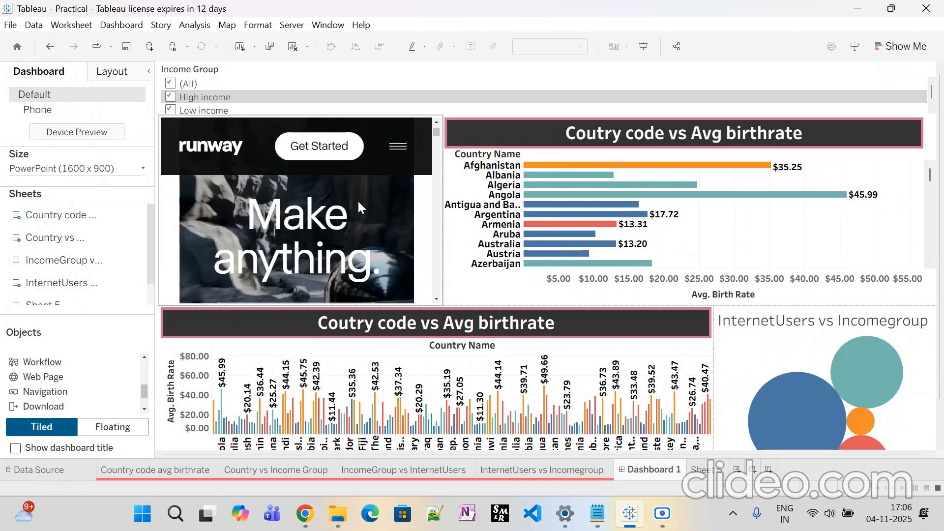
Preview Dashboard 1 in presentation mode and look through the embedded Runway page down to its customer stories.
click(644, 49)
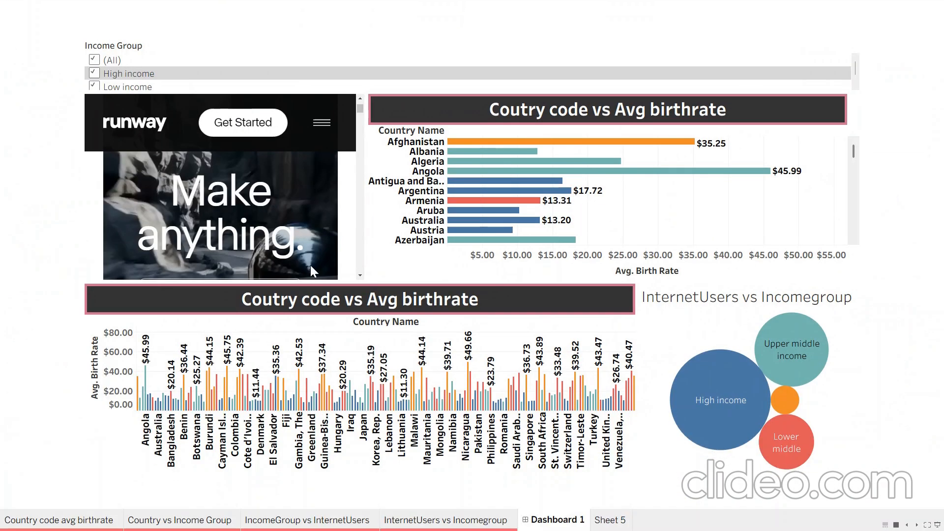
scroll(253, 194, down, 1)
scroll(276, 226, down, 5)
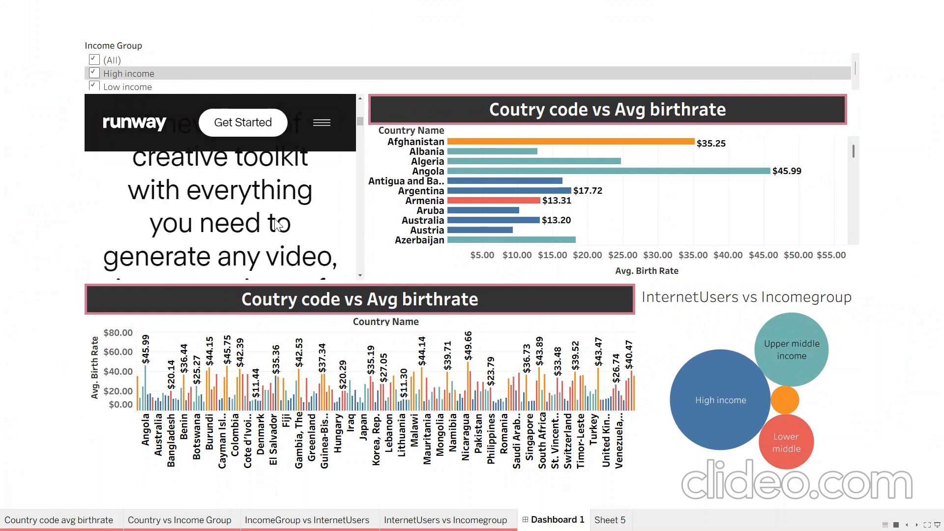
scroll(278, 225, down, 8)
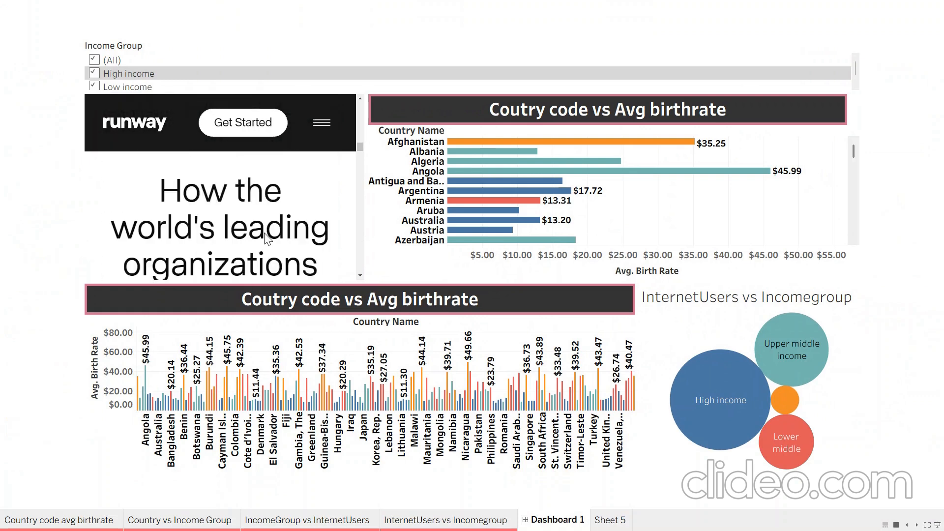
scroll(269, 235, down, 3)
scroll(272, 230, down, 4)
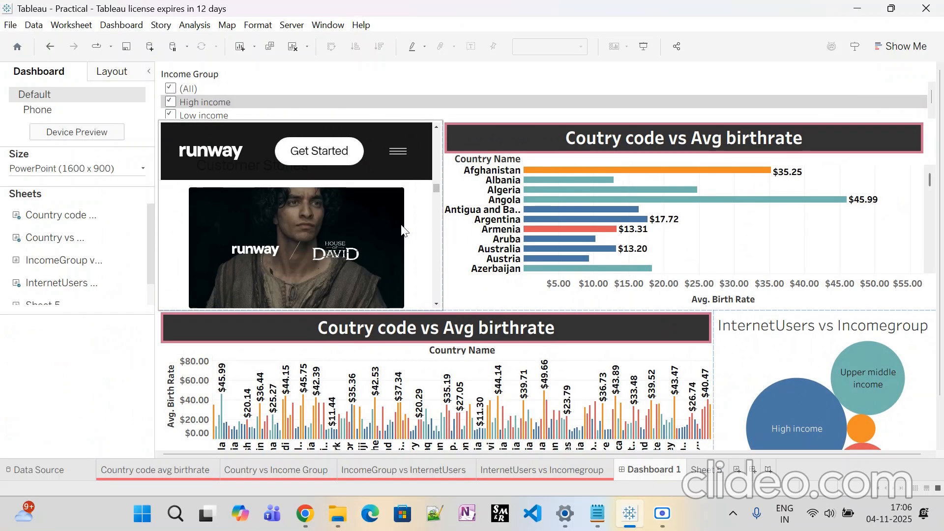
Widen the embedded web page further into the horizontal birth rate chart's space and check how its content fits.
drag(440, 217, 581, 220)
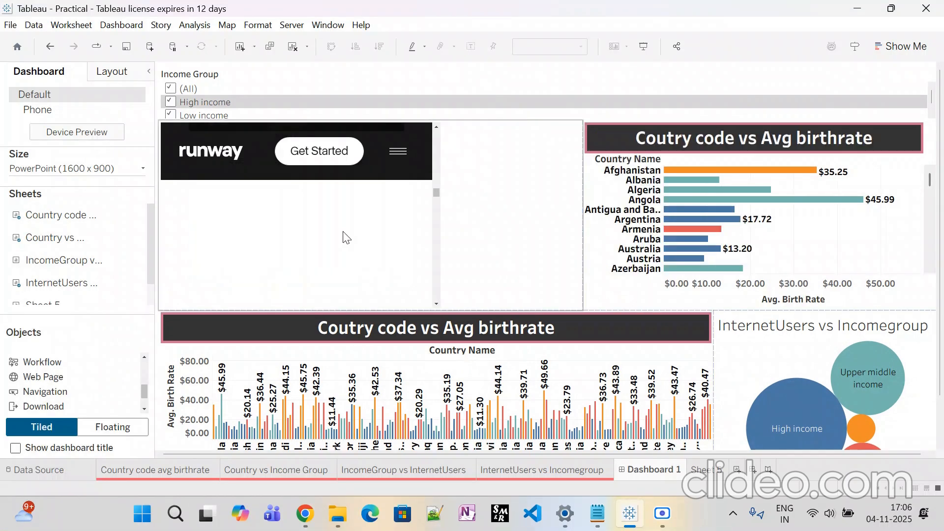
scroll(383, 252, down, 4)
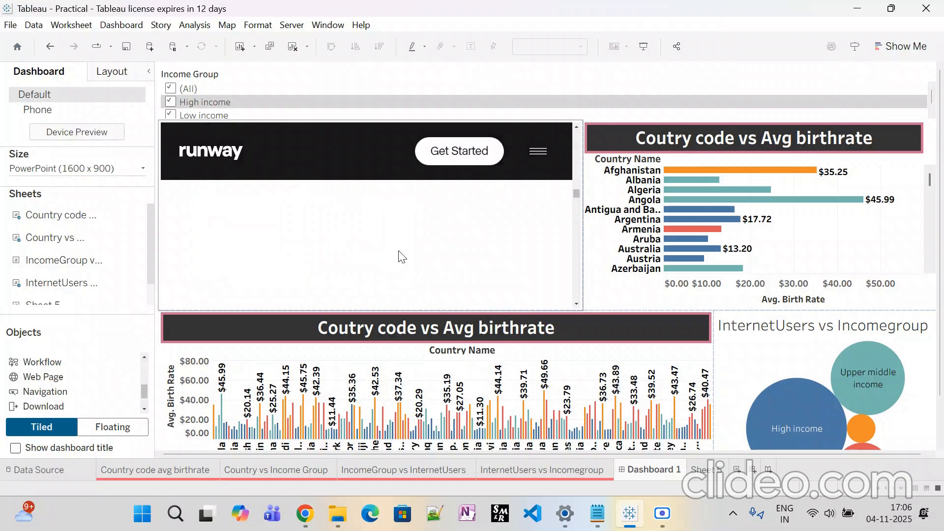
scroll(402, 260, down, 3)
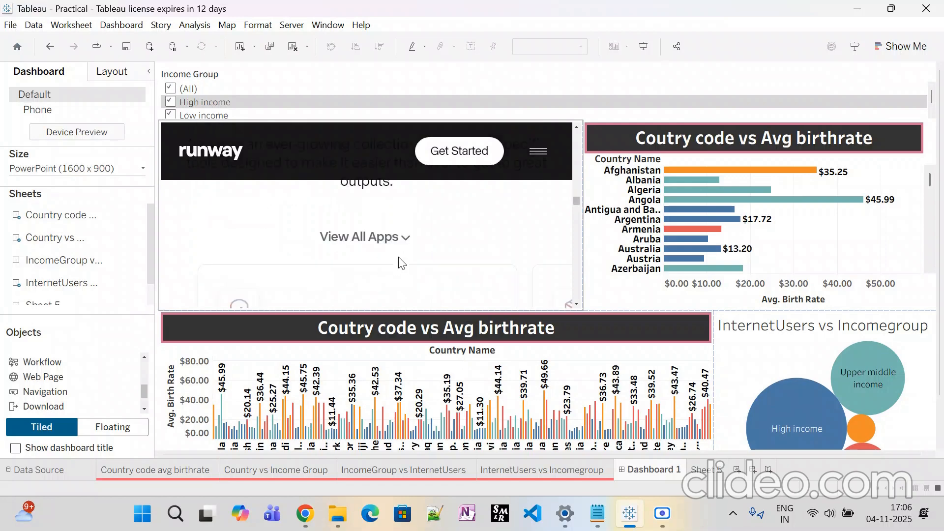
scroll(399, 260, down, 4)
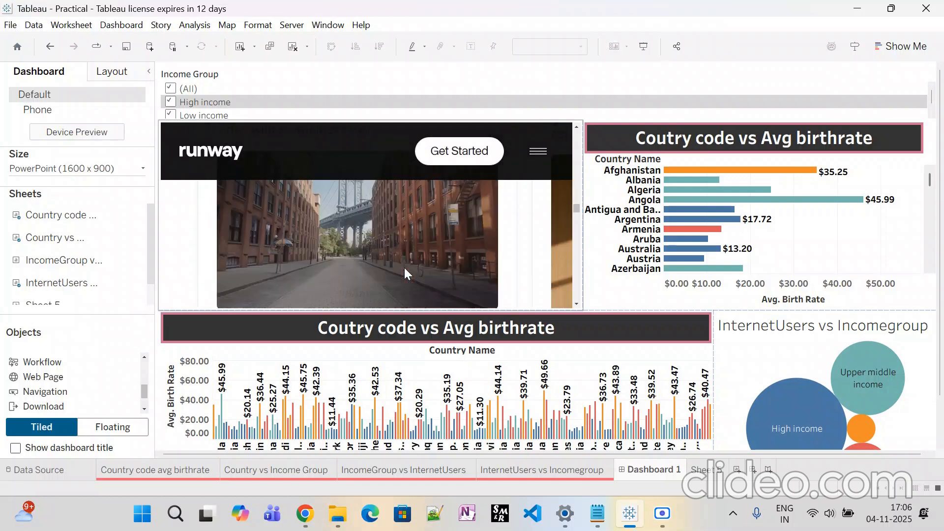
scroll(399, 233, down, 5)
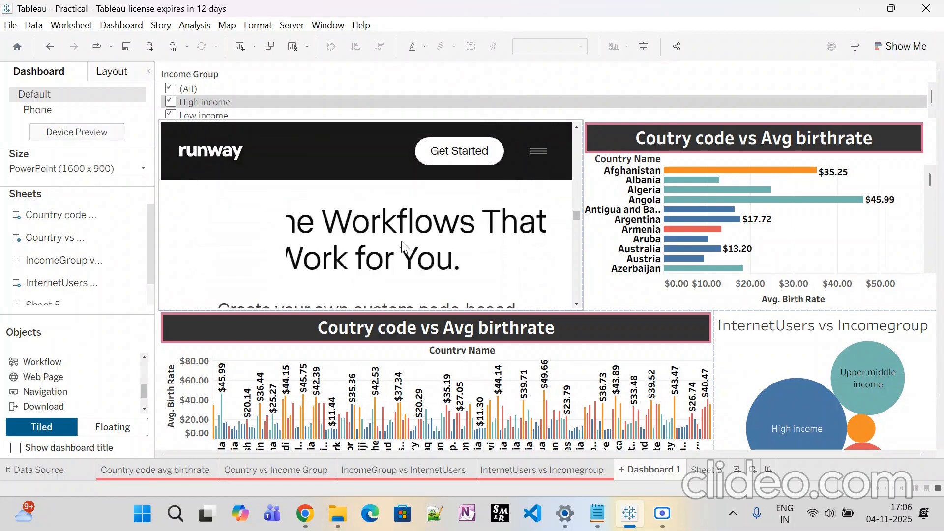
scroll(401, 248, down, 5)
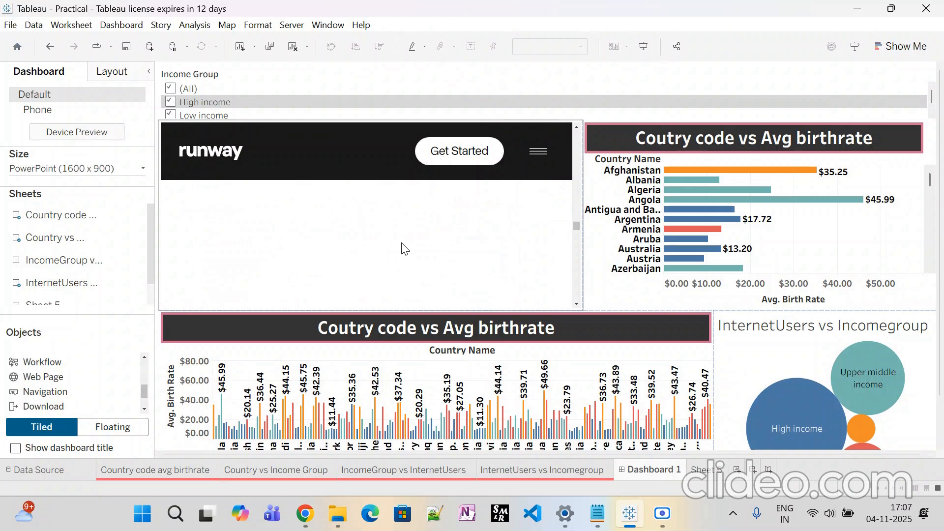
scroll(401, 246, down, 3)
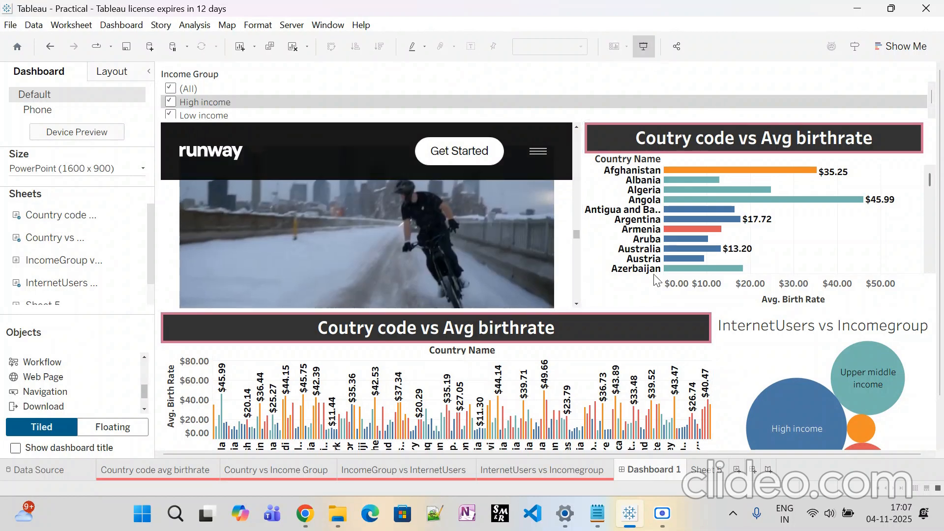
Present Dashboard 1 in full screen and examine the widened Runway page's articles and footer links and the bubble chart's details.
key(F7)
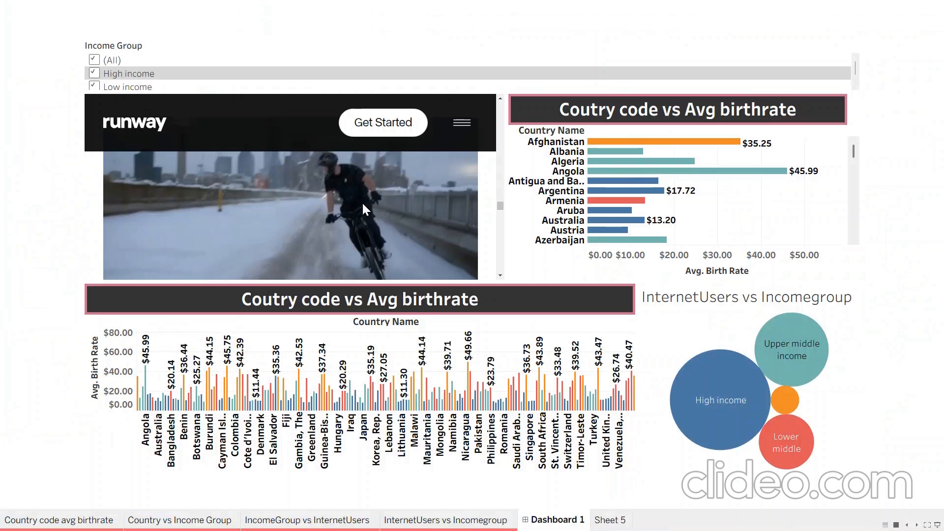
scroll(374, 217, down, 2)
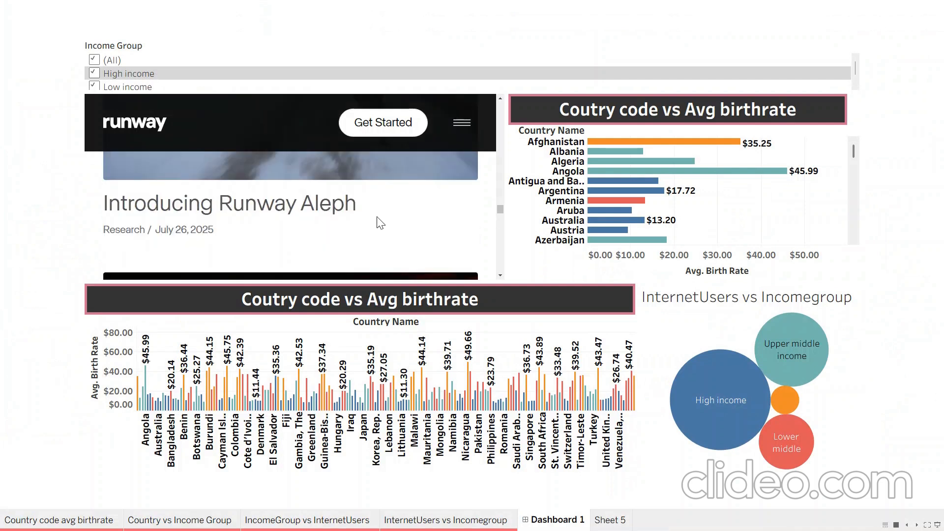
scroll(378, 219, down, 2)
scroll(373, 228, down, 1)
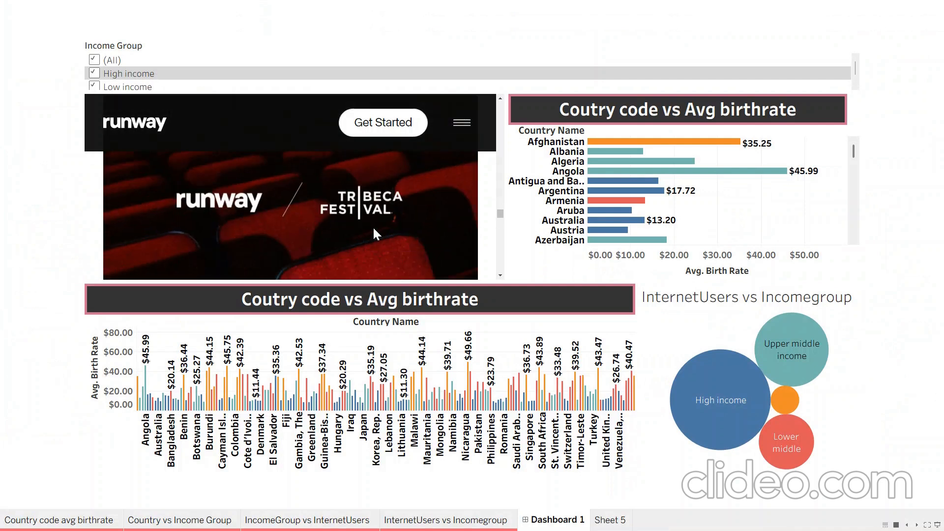
scroll(403, 231, down, 2)
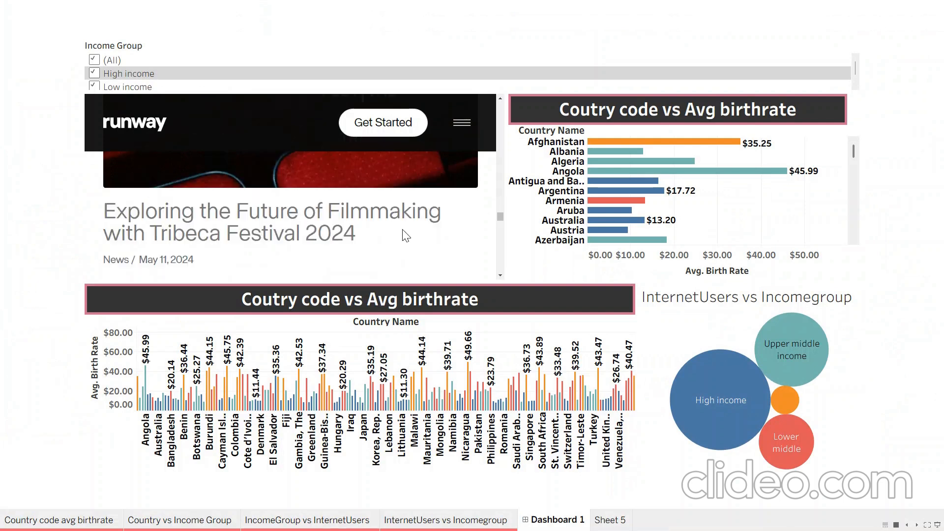
scroll(405, 236, down, 2)
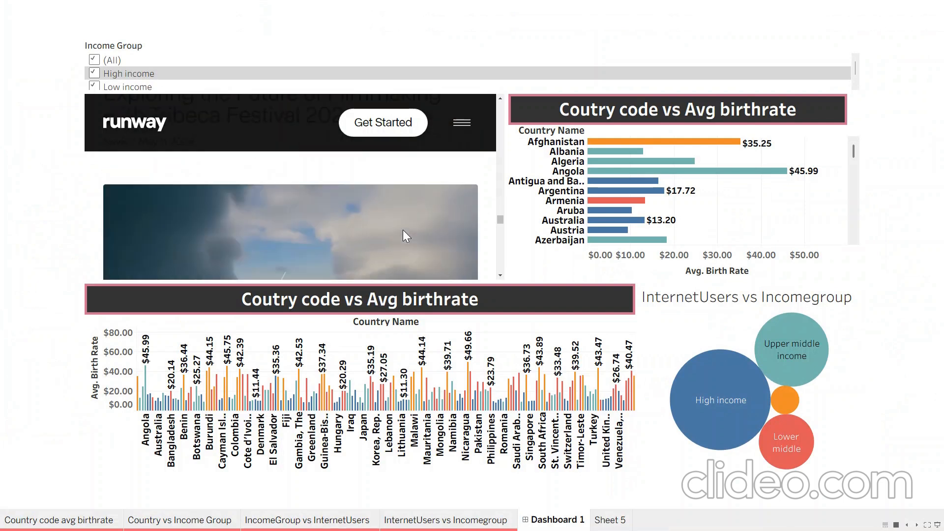
scroll(373, 226, down, 3)
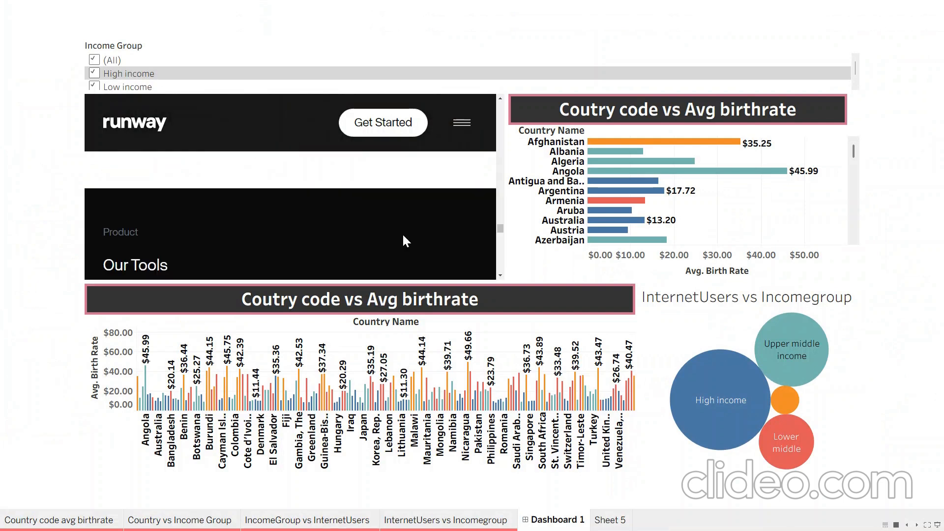
scroll(390, 244, down, 4)
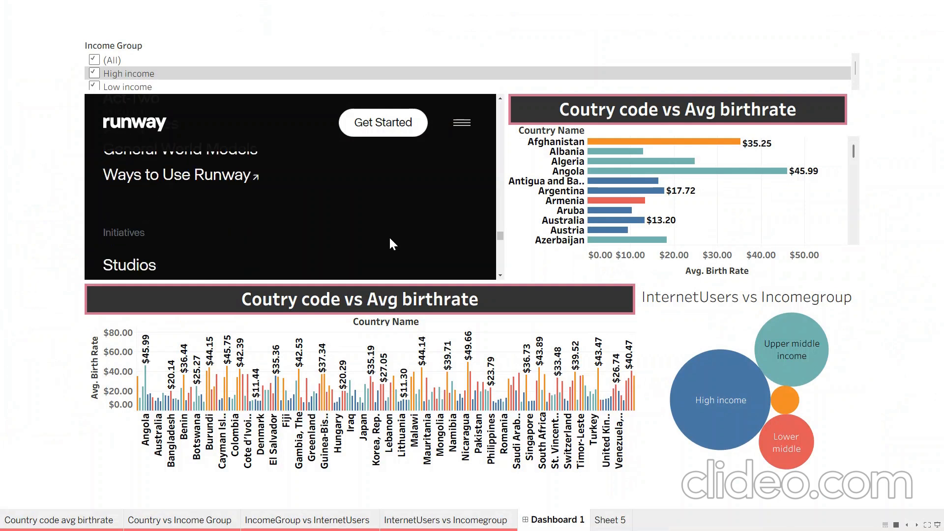
scroll(390, 245, down, 5)
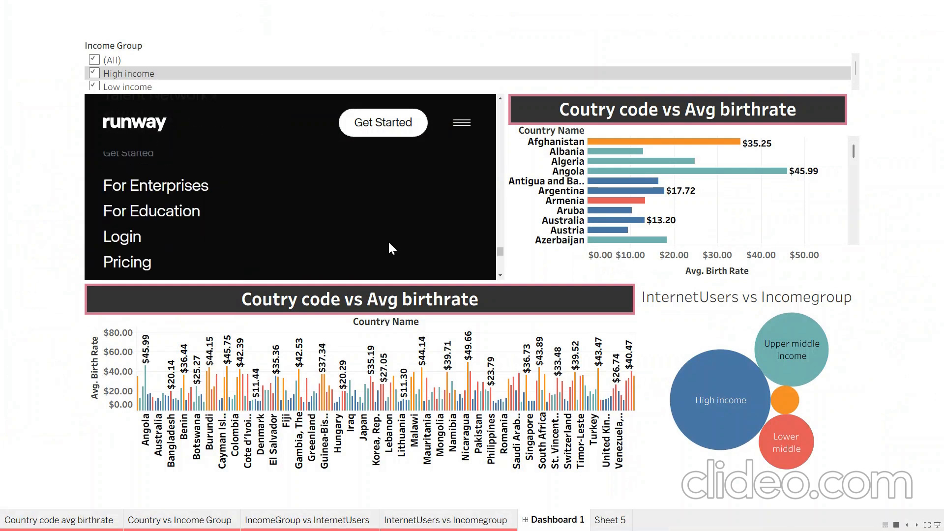
scroll(389, 247, down, 4)
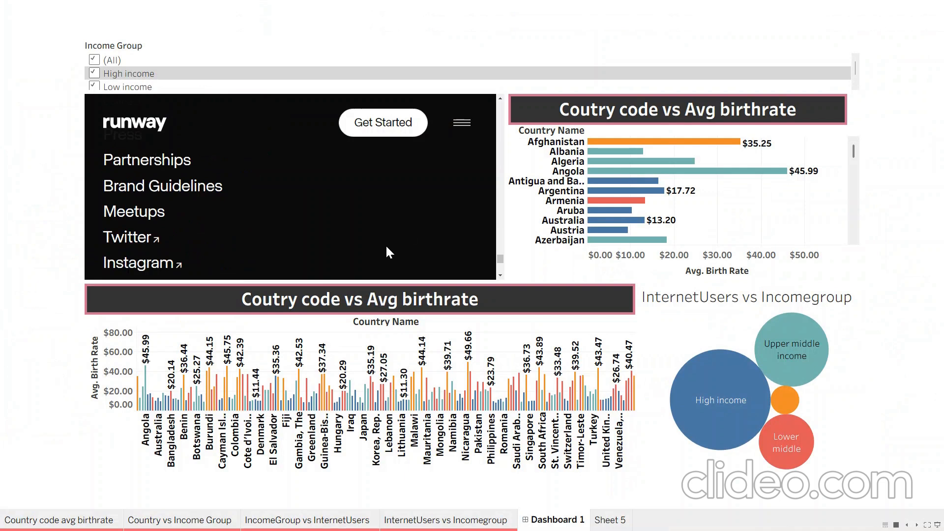
drag(500, 255, 498, 220)
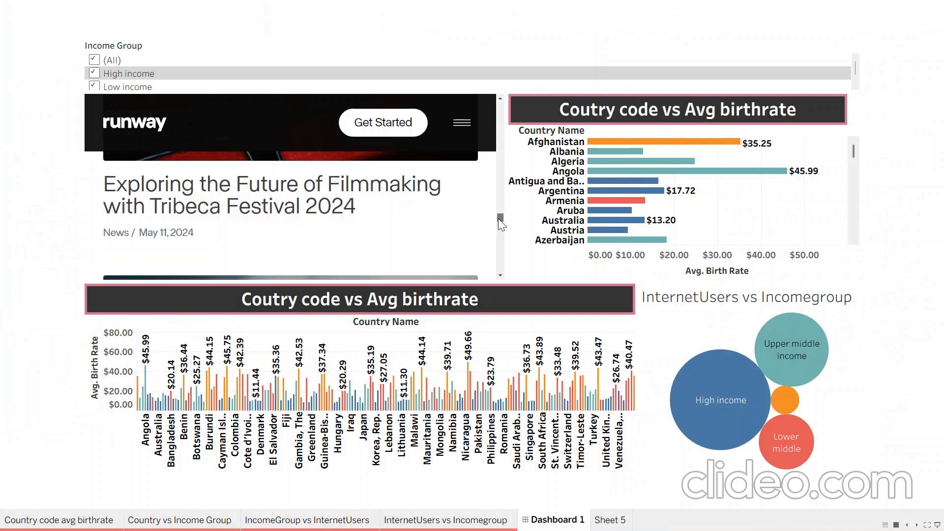
scroll(445, 244, up, 2)
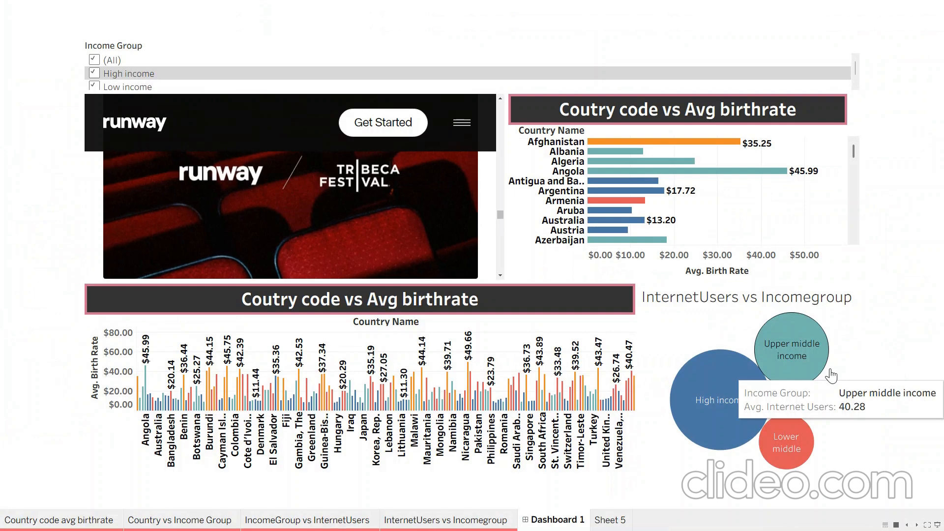
Leave presentation mode and open the Country code avg birthrate sheet.
key(Escape)
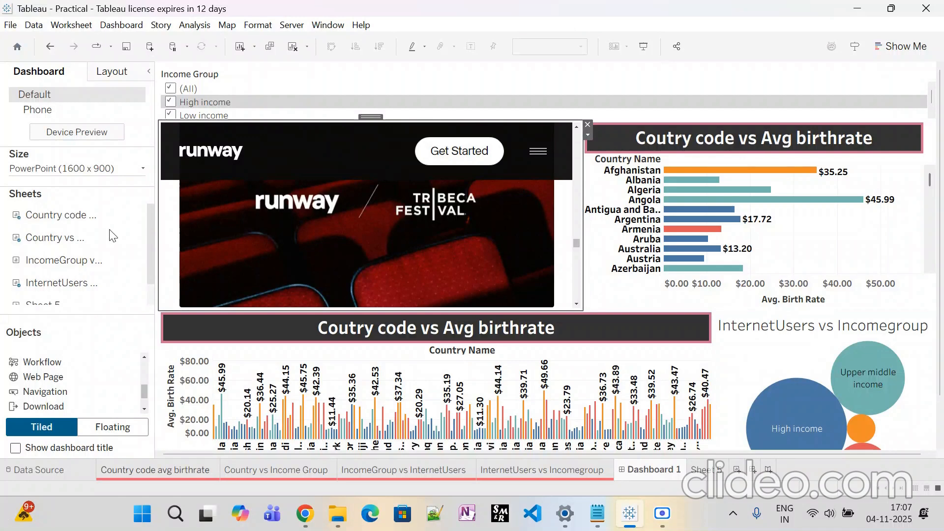
click(120, 470)
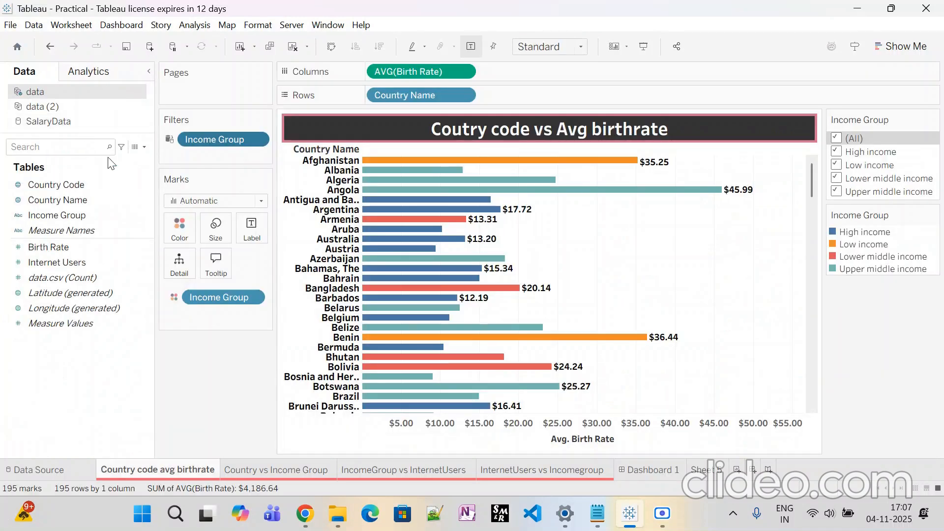
View the underlying rows of the data.csv table from the birth rate sheet and return to Dashboard 1.
click(137, 147)
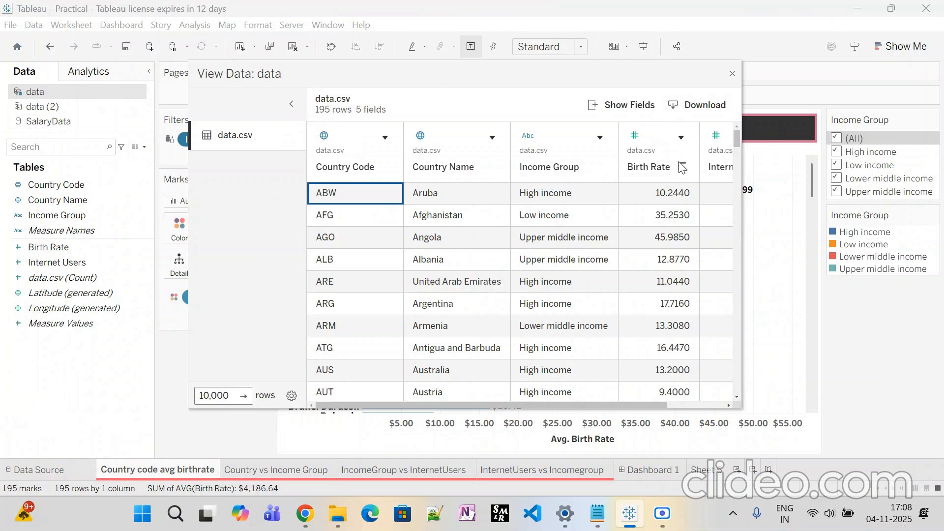
click(732, 74)
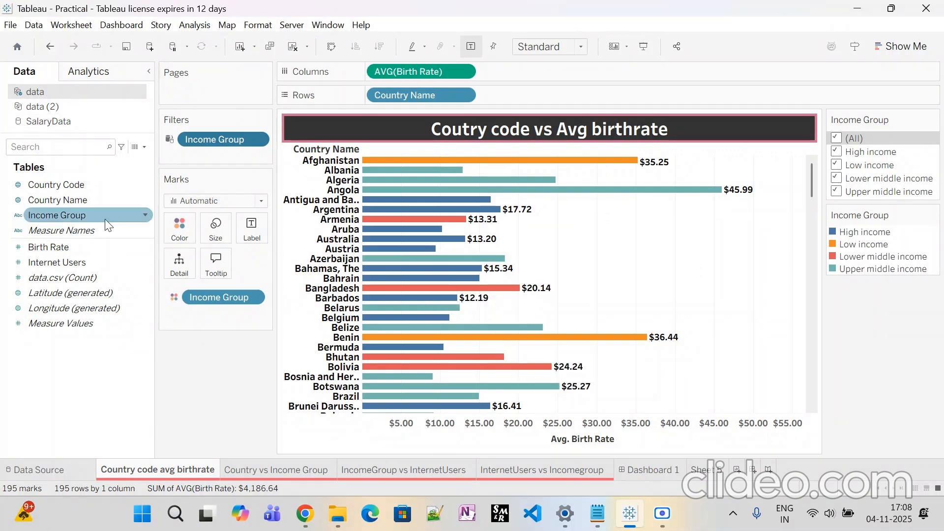
click(650, 469)
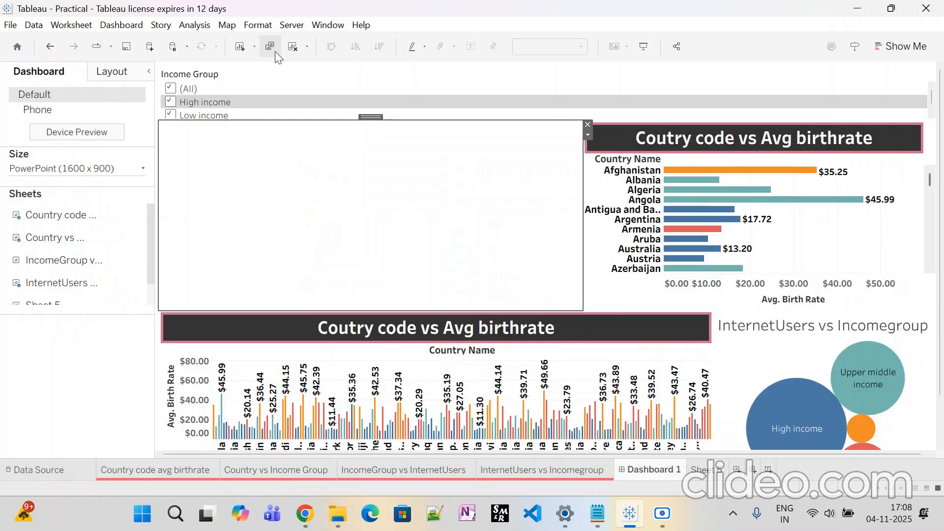
click(292, 26)
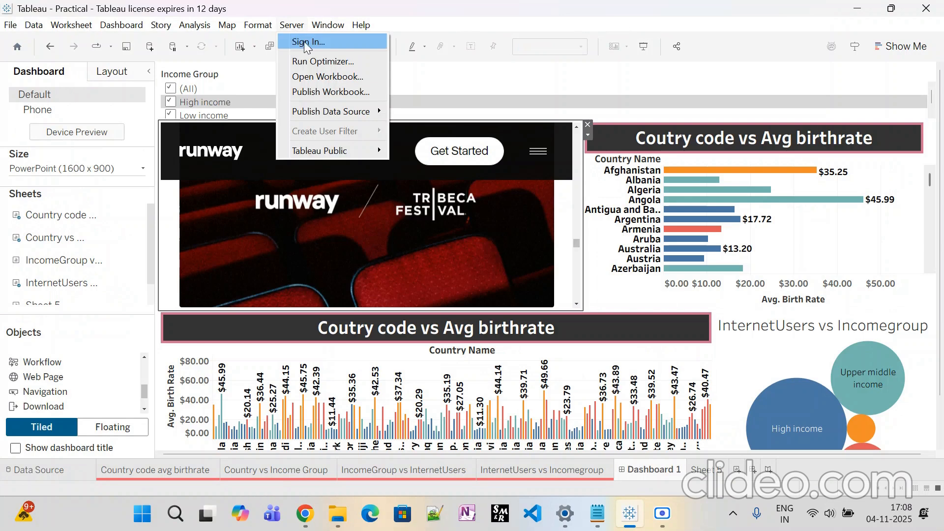
click(320, 42)
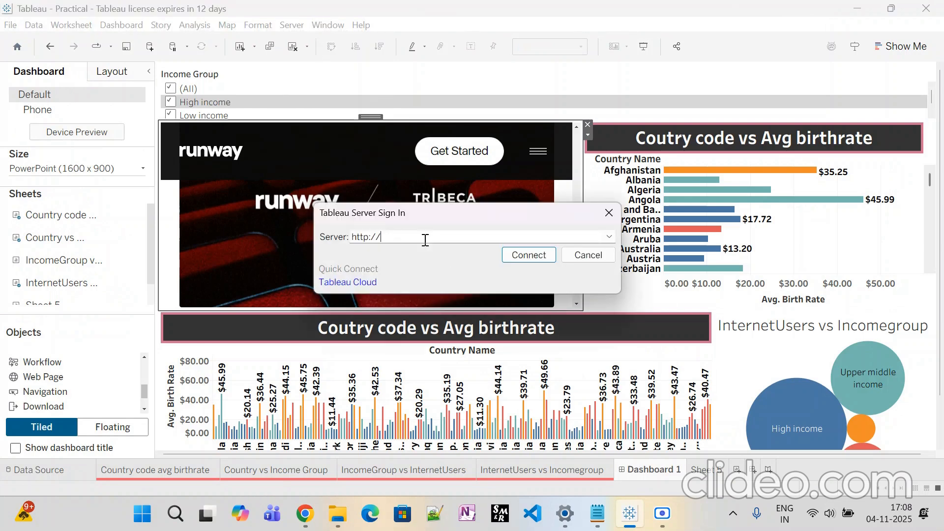
text(wipro:8080://)
click(530, 256)
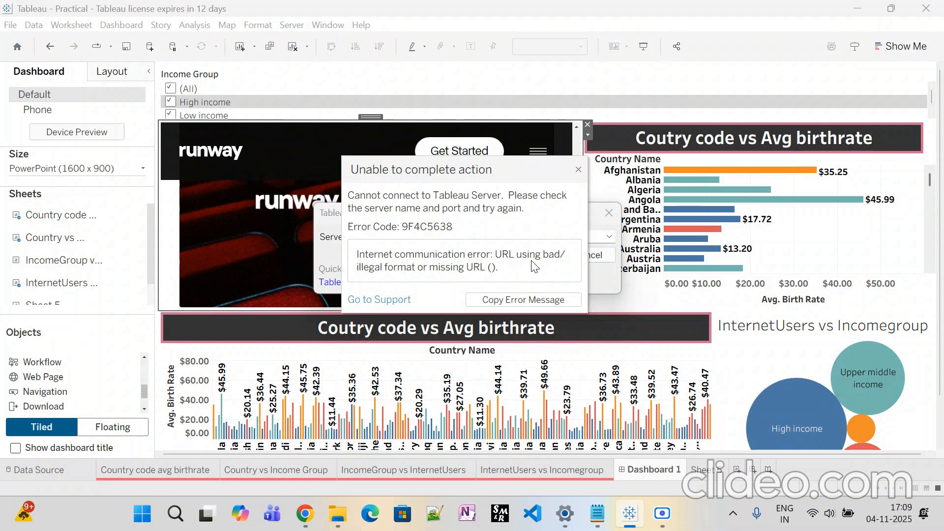
click(579, 170)
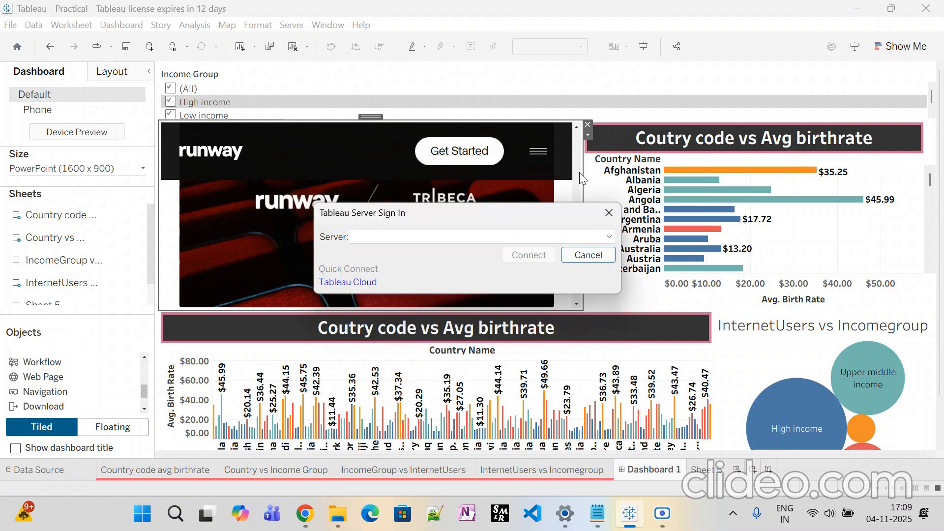
click(613, 218)
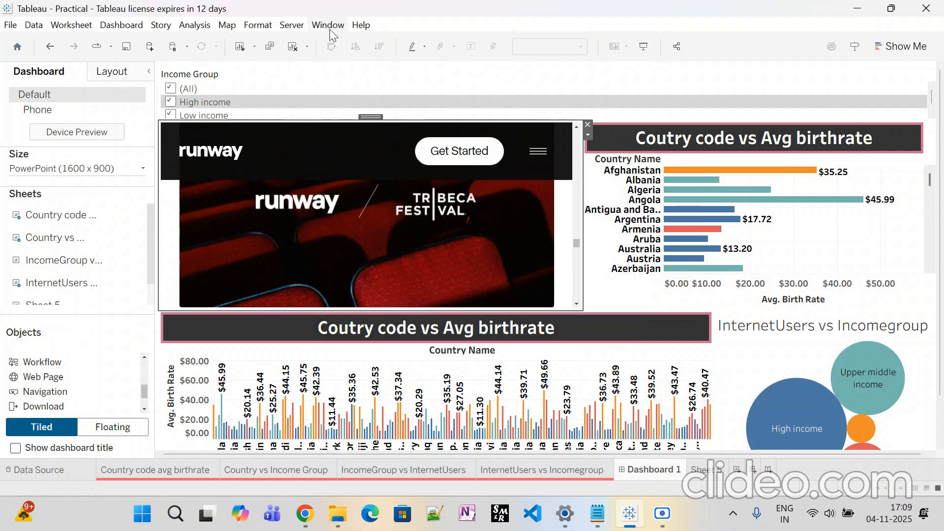
Bring up the server connection options for publishing the workbook, and close them without connecting.
click(287, 26)
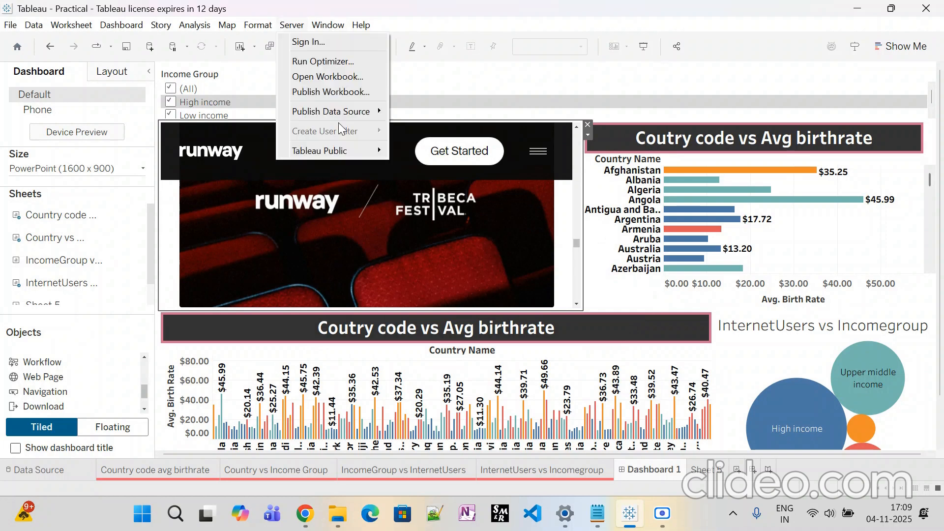
click(337, 95)
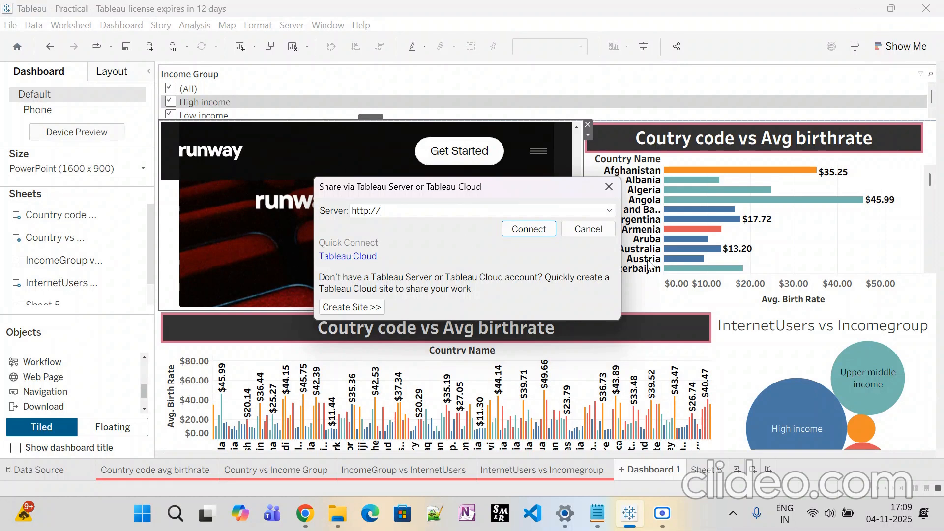
click(610, 186)
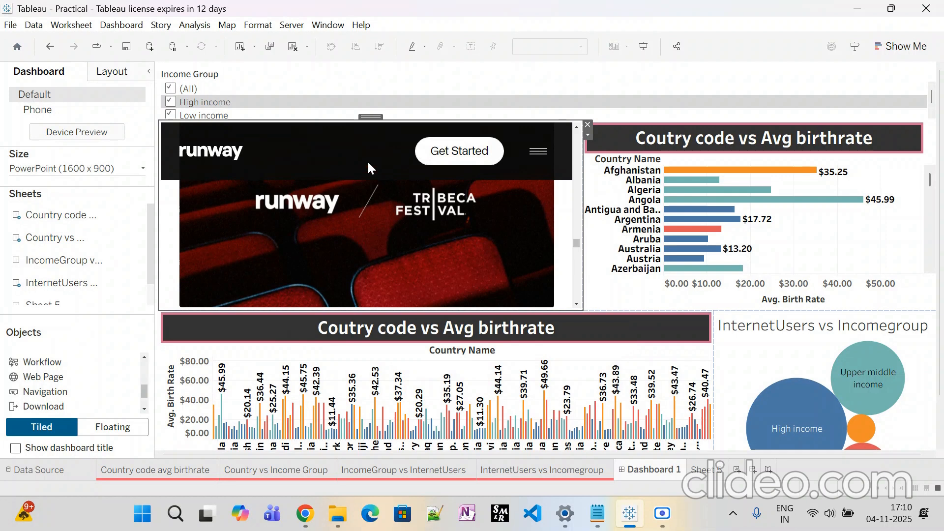
Switch to the Tableau notes in Notepad, review the product categories, licensing tiers and session agenda, and return to the dashboard.
click(604, 514)
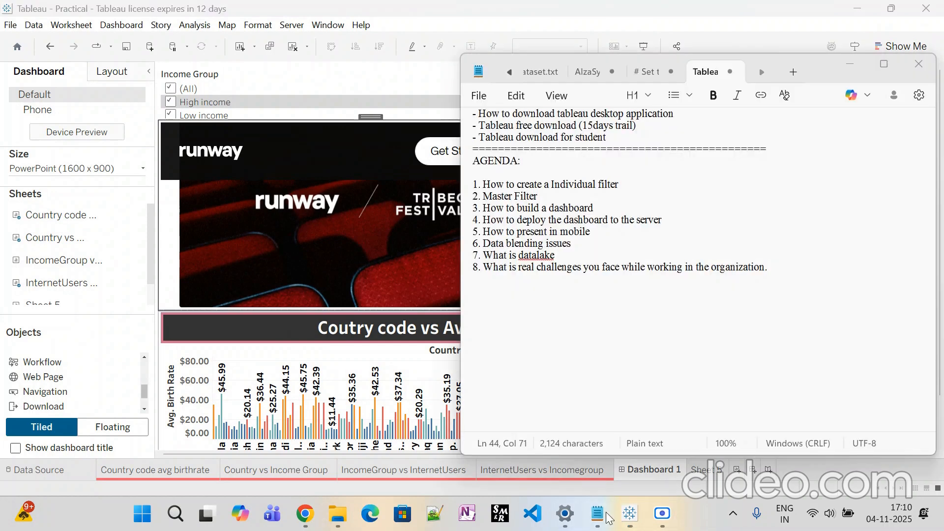
scroll(588, 338, up, 9)
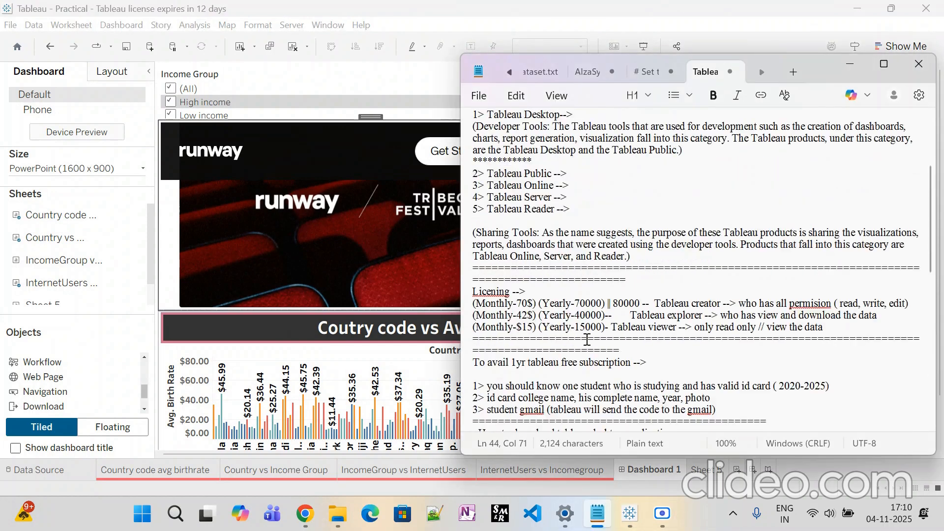
scroll(587, 339, up, 1)
scroll(589, 315, up, 2)
scroll(589, 315, up, 1)
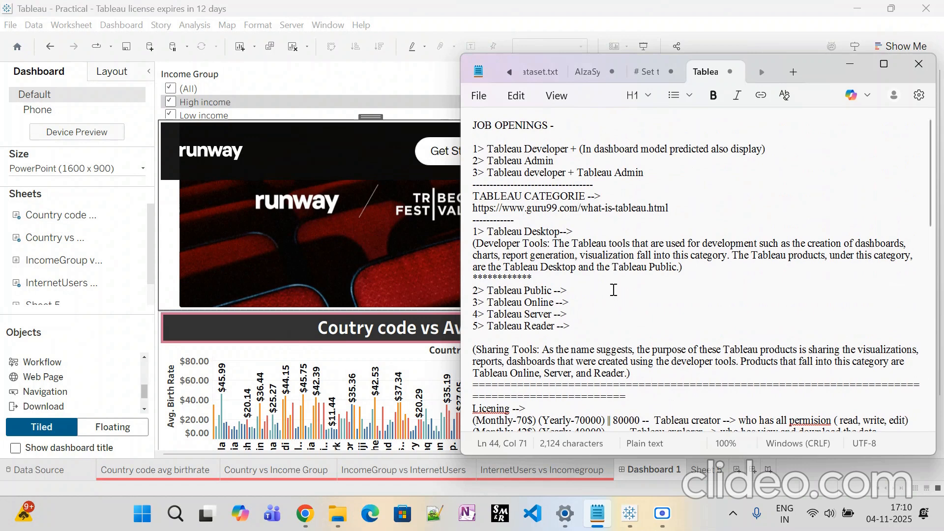
scroll(613, 295, down, 3)
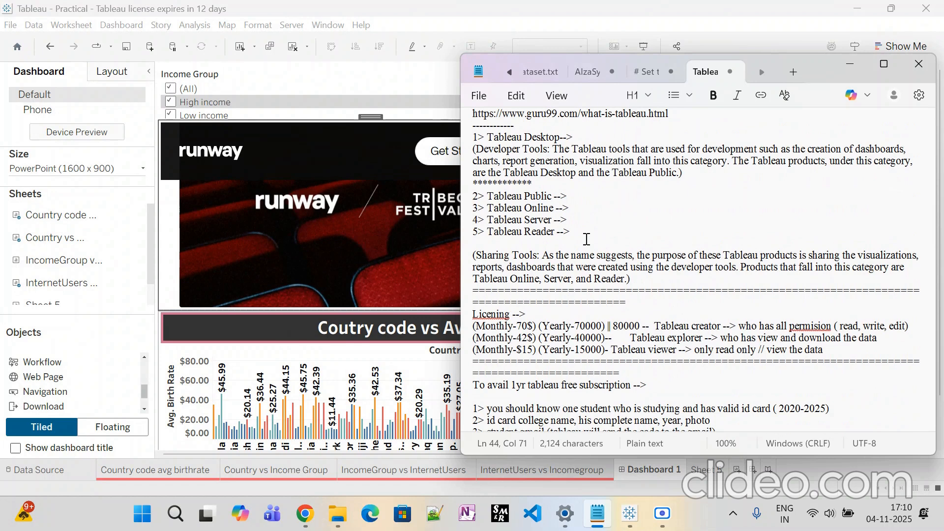
scroll(590, 239, down, 5)
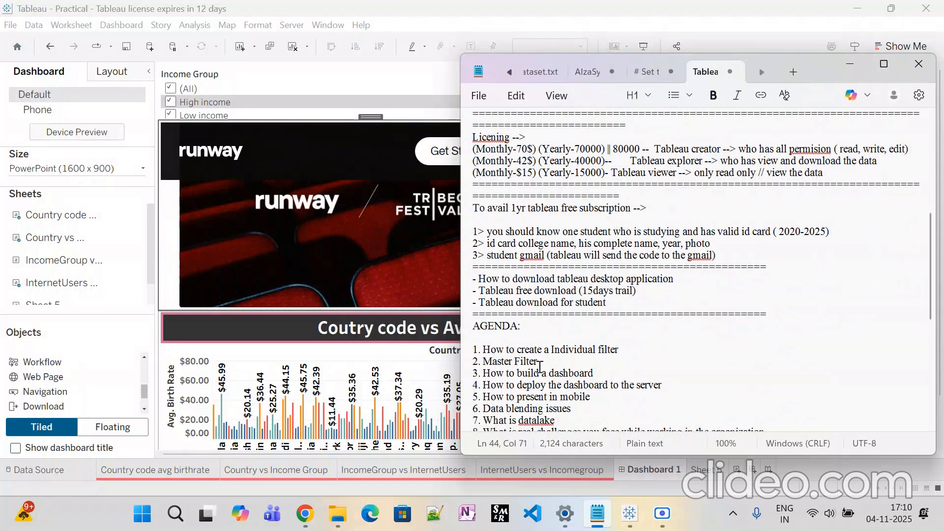
scroll(649, 395, down, 1)
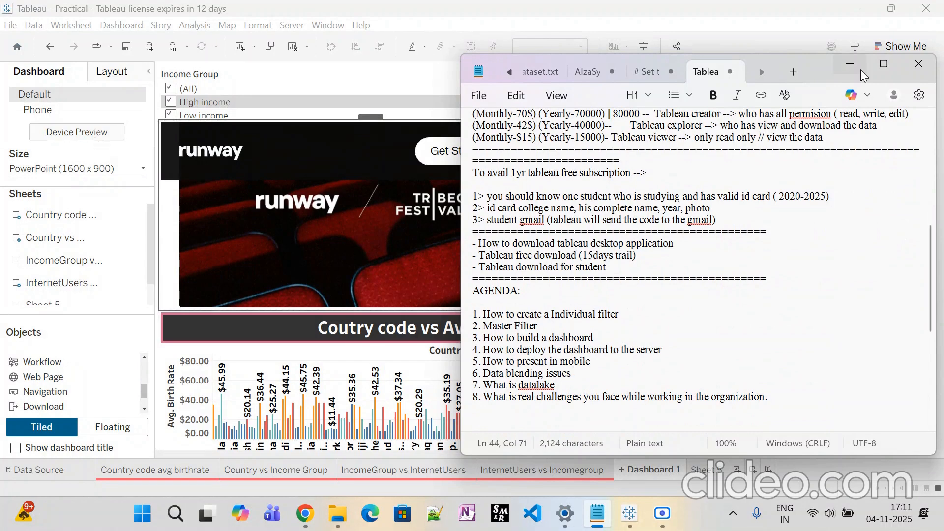
click(846, 69)
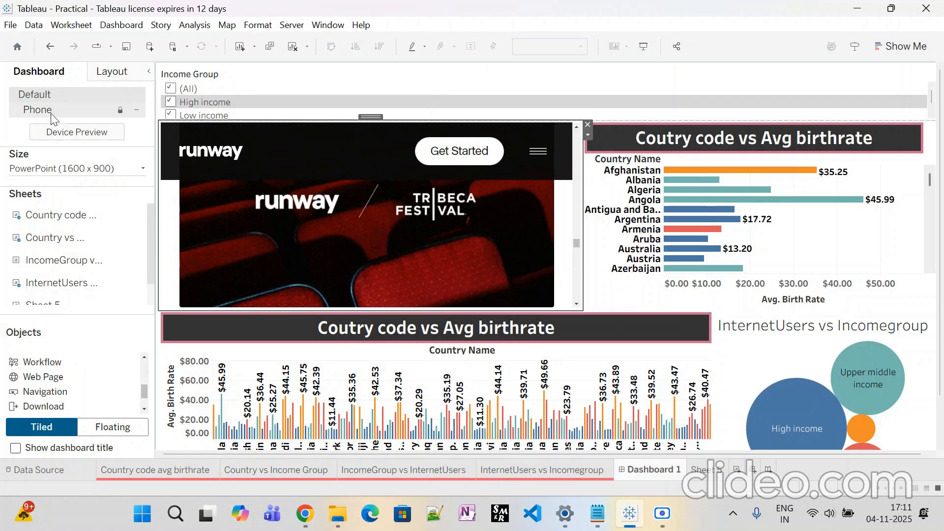
Show Dashboard 1's Phone layout in device preview and unlock it for editing.
click(49, 111)
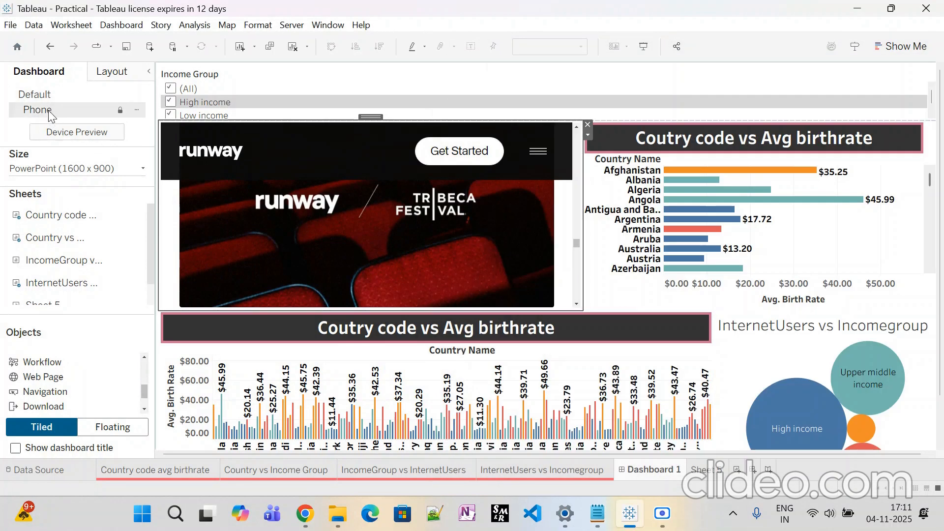
click(48, 110)
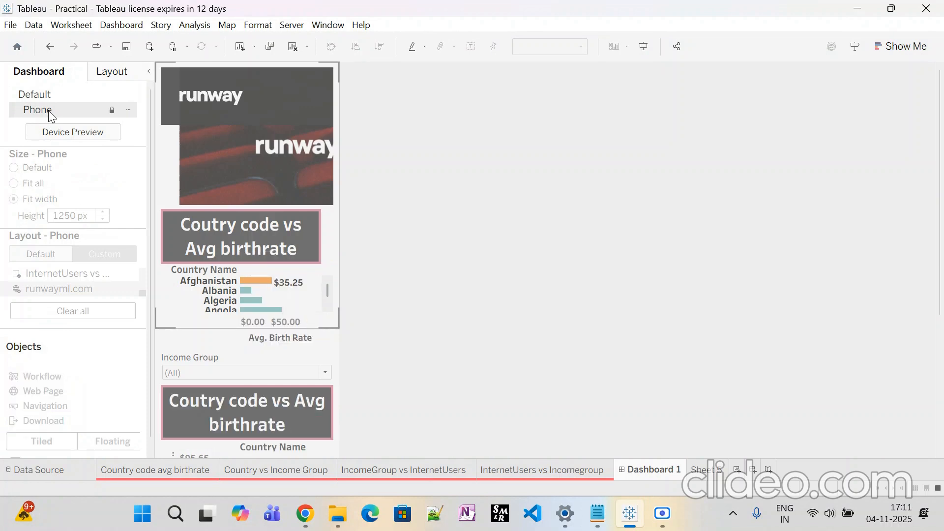
click(65, 140)
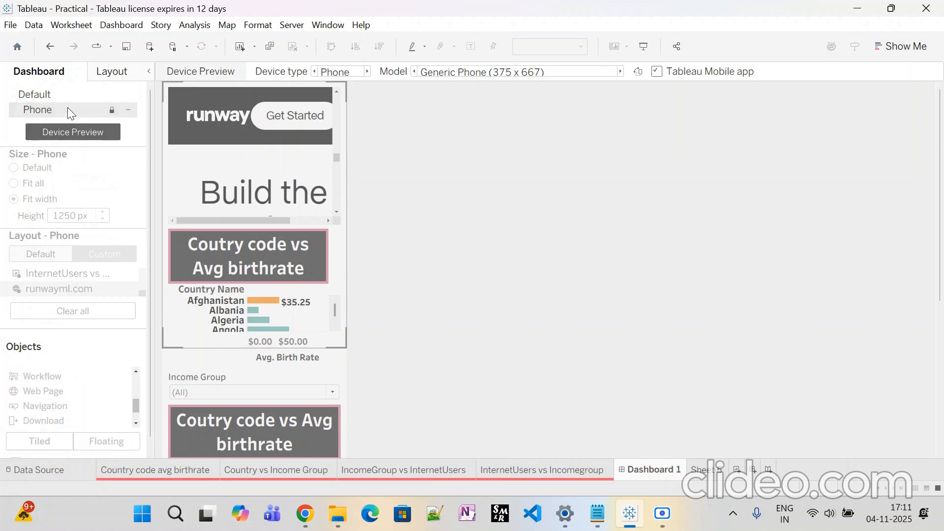
click(128, 110)
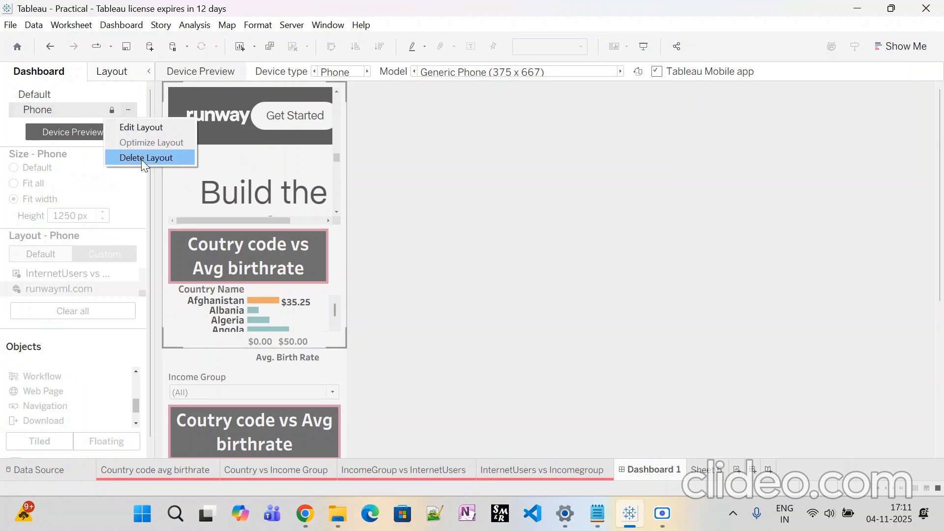
click(141, 127)
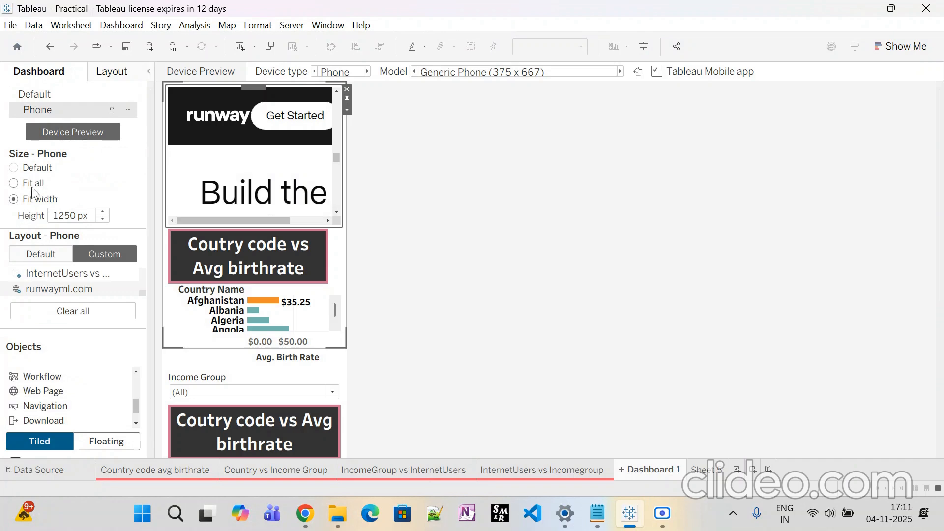
Compare the Fit all and Default sizes on the phone layout and return it to Fit width.
click(14, 184)
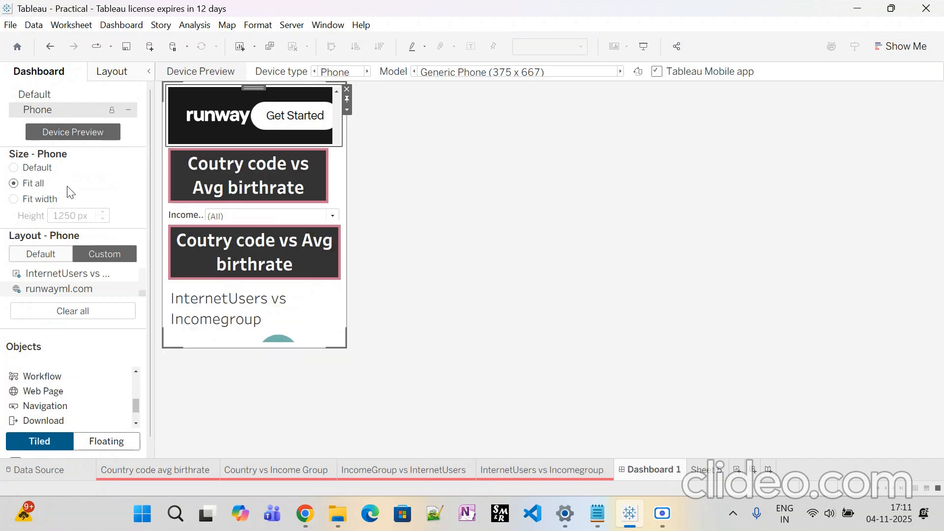
click(15, 168)
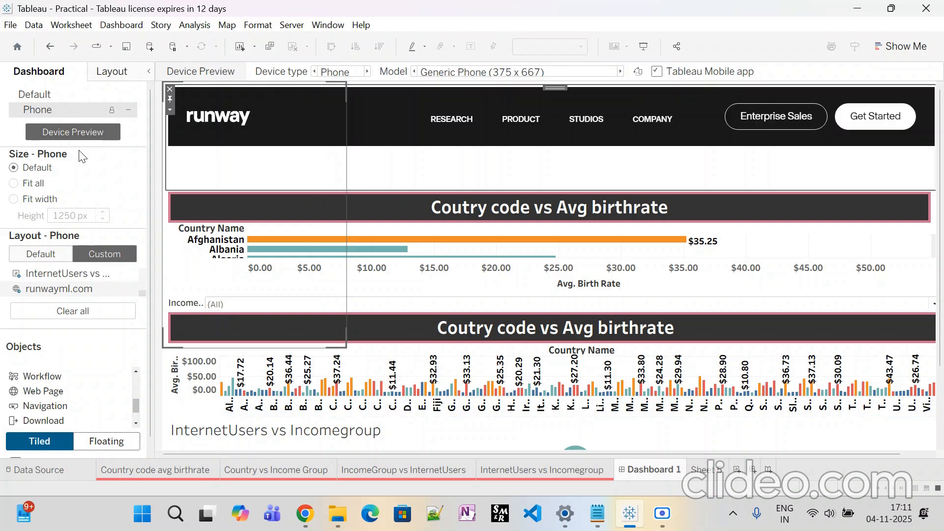
scroll(81, 157, down, 1)
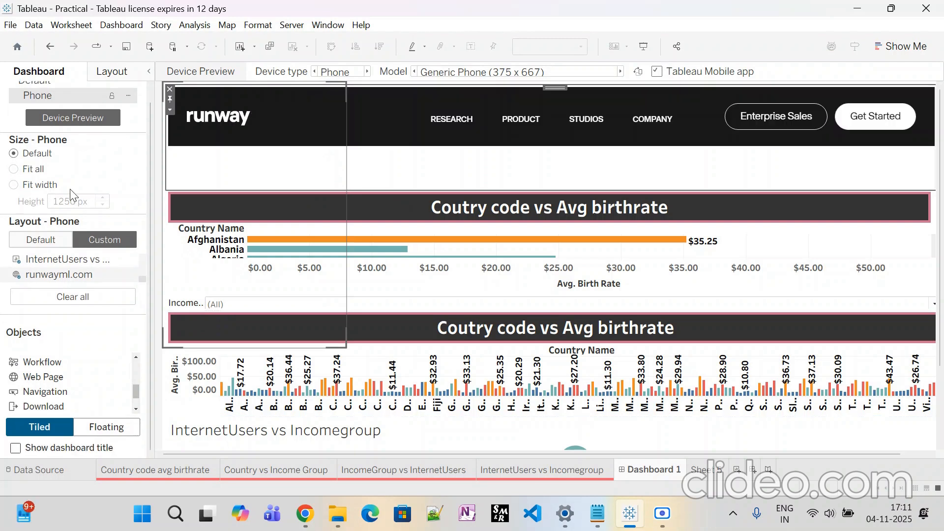
click(38, 187)
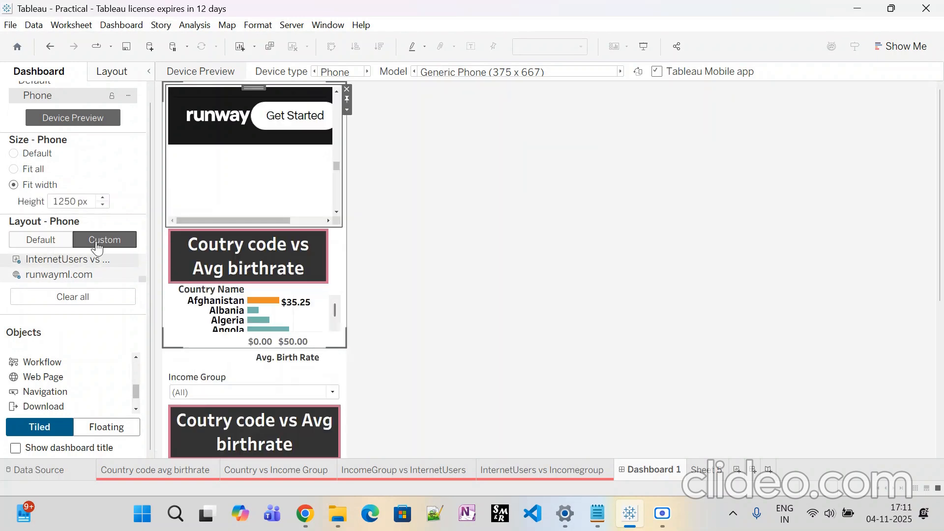
Reset the phone layout to the Default arrangement, switch it back to Custom and check its item list.
click(60, 248)
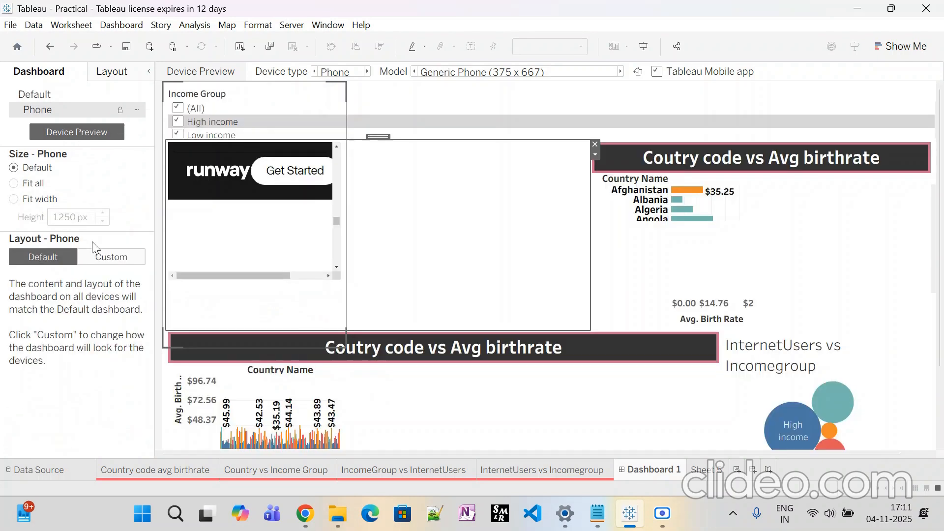
click(95, 253)
scroll(95, 269, down, 2)
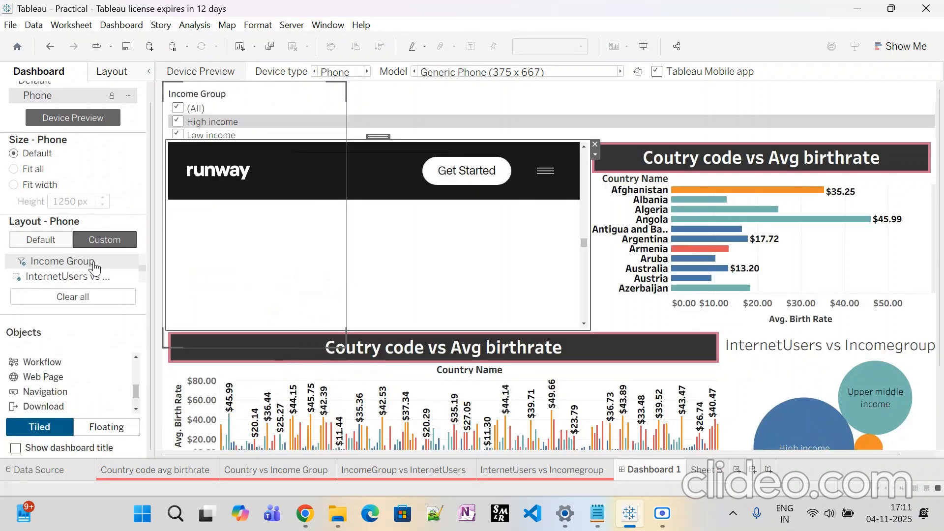
scroll(98, 177, up, 1)
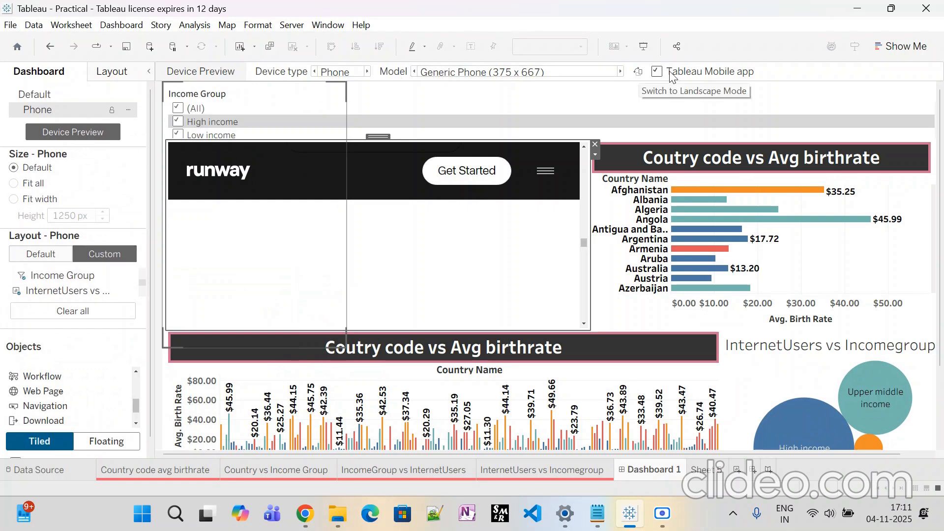
Compare the phone preview with and without the Tableau Mobile app setting, and change the previewed device type to Desktop.
click(861, 76)
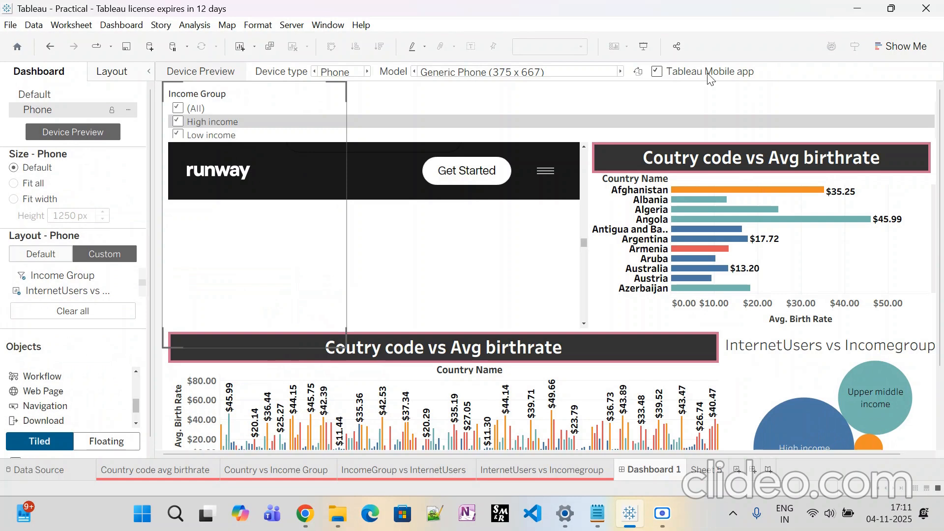
click(657, 72)
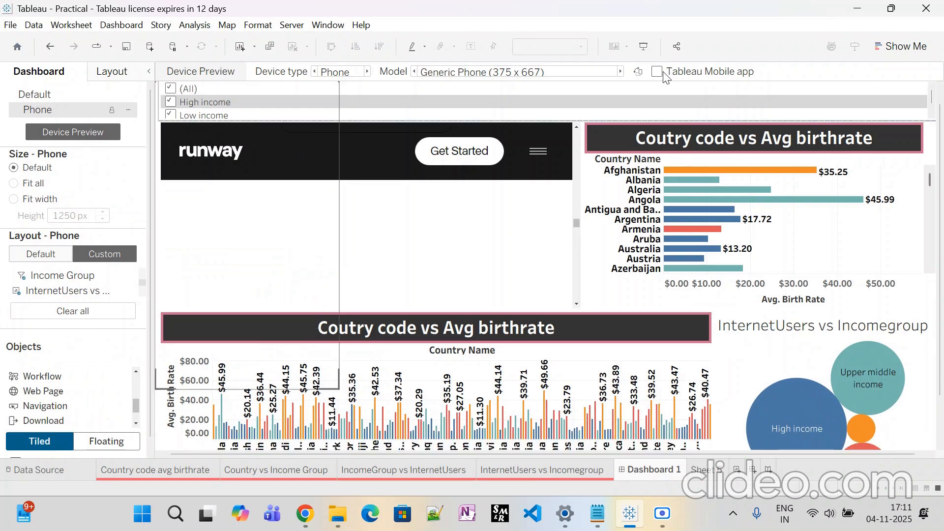
click(657, 72)
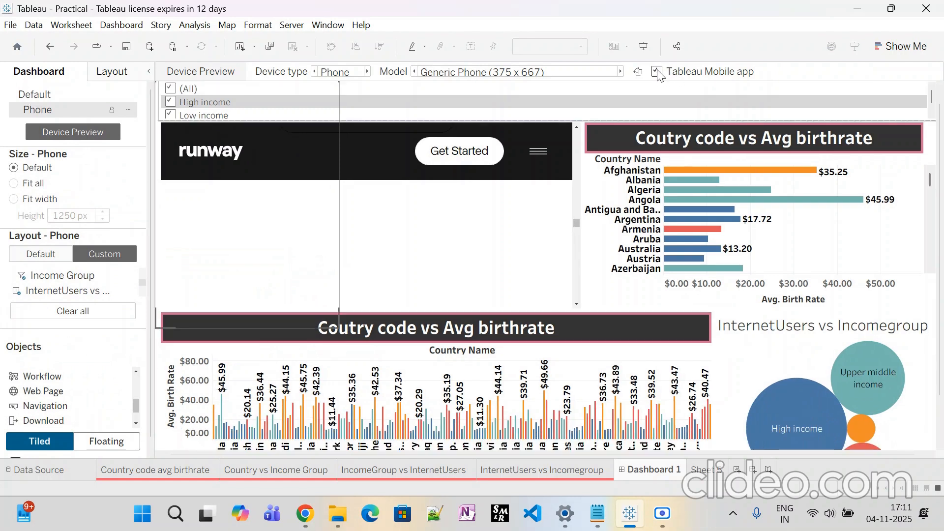
click(368, 73)
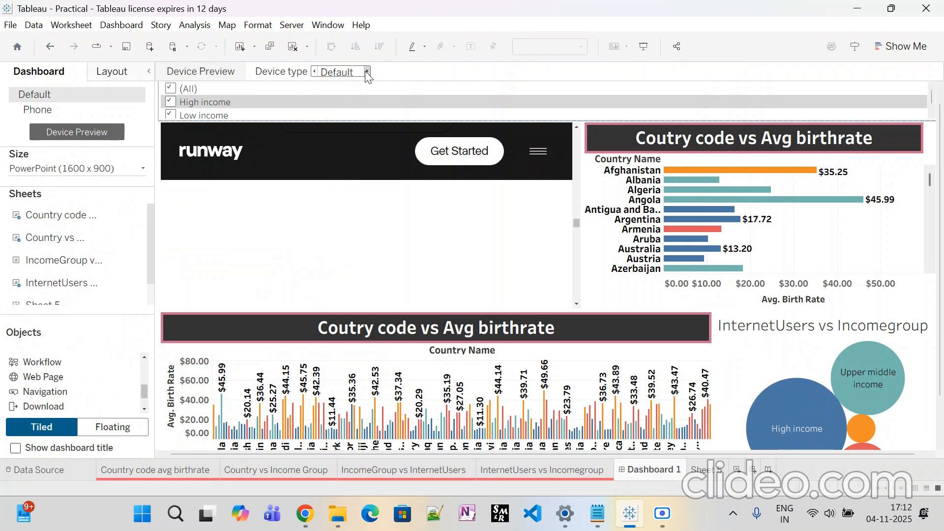
click(366, 73)
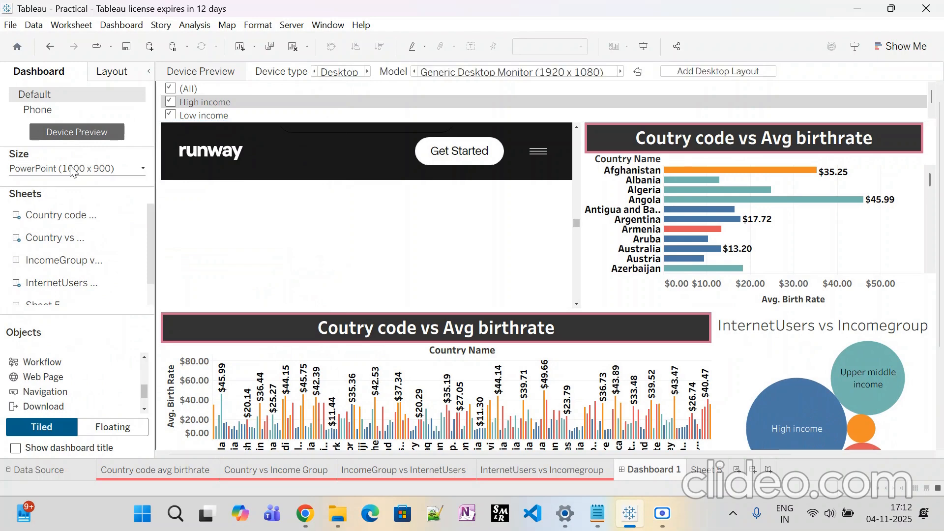
Preview the dashboard's Phone layout with the device model set to iPhone XR, XS Max, 11 Pro Max (414 x 896).
click(45, 109)
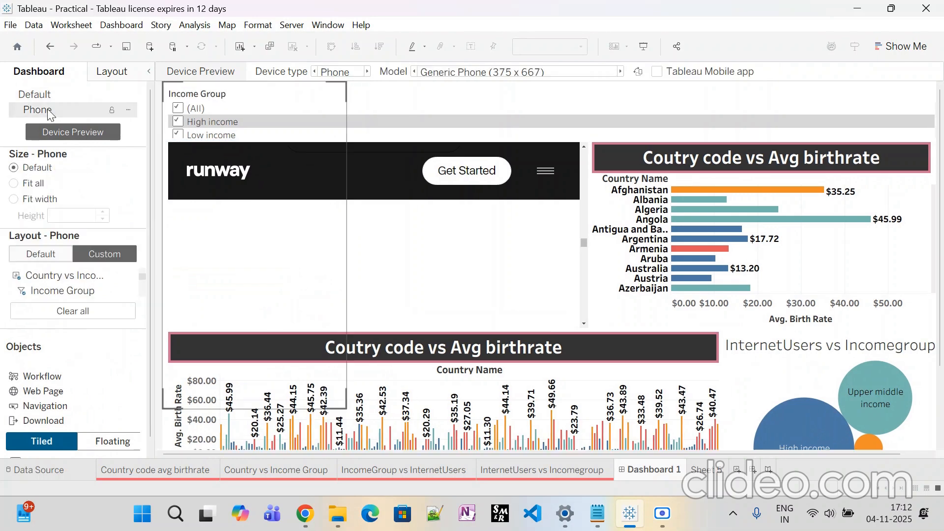
click(621, 72)
click(621, 73)
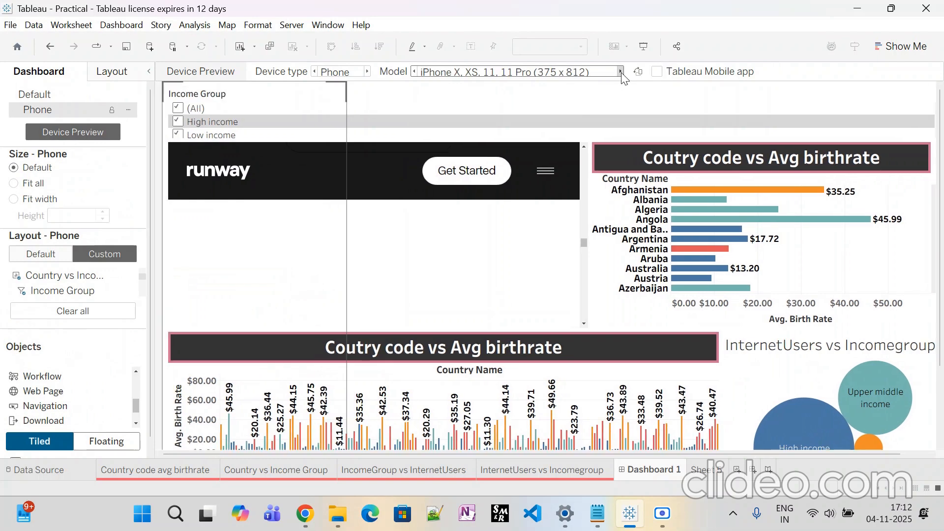
click(514, 74)
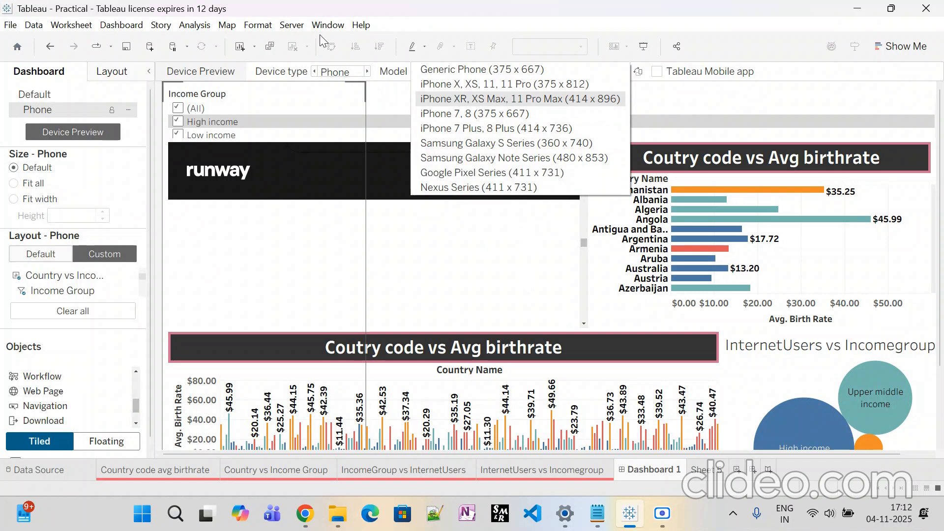
click(786, 97)
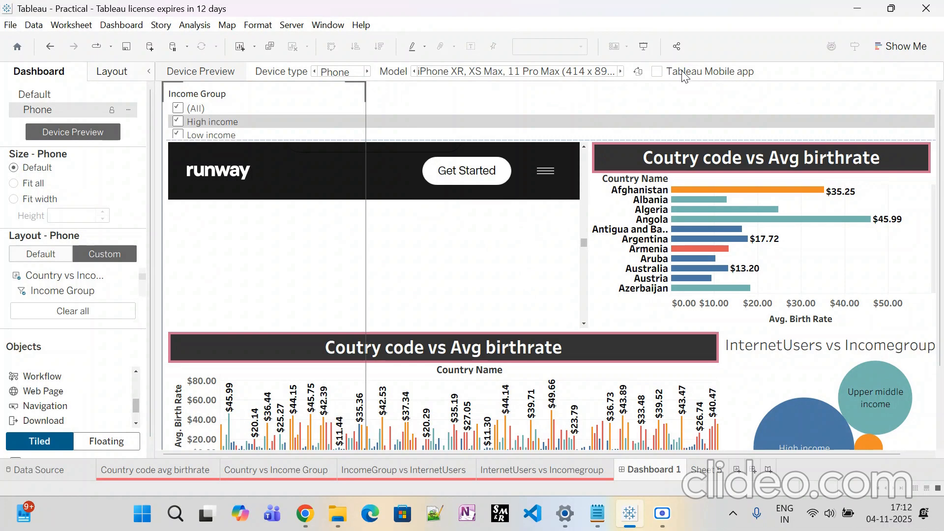
View Dashboard 1 in presentation mode, then return to the editing view.
click(649, 44)
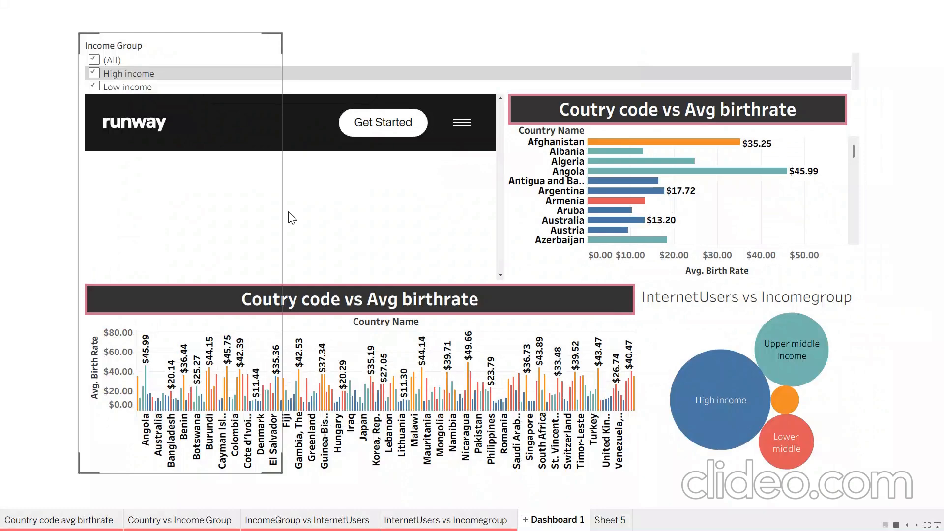
key(Escape)
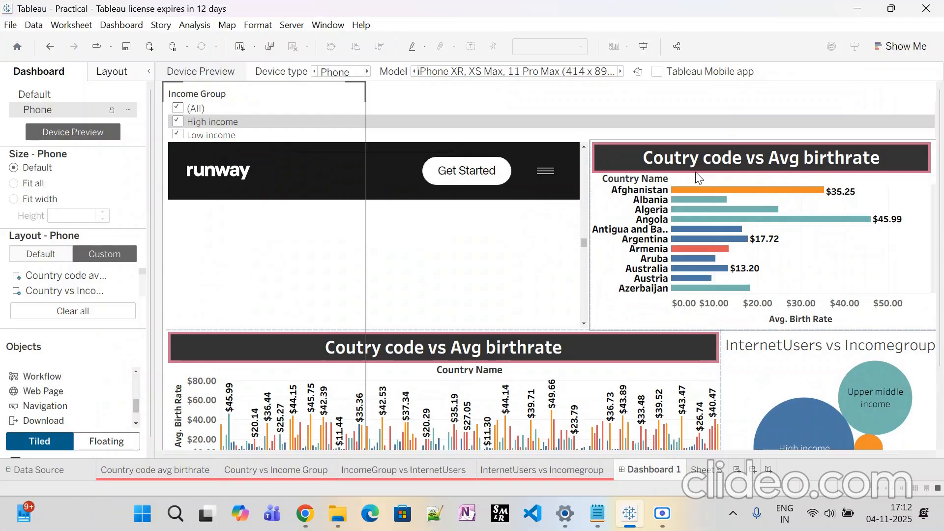
Switch back to the Default device layout and browse the embedded Runway web page to its Lionsgate partnership section.
click(35, 94)
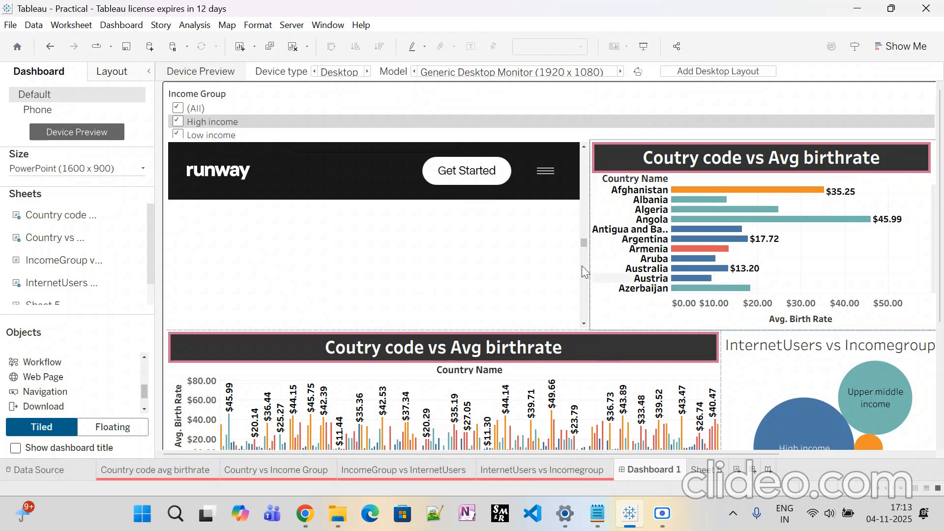
scroll(433, 270, down, 2)
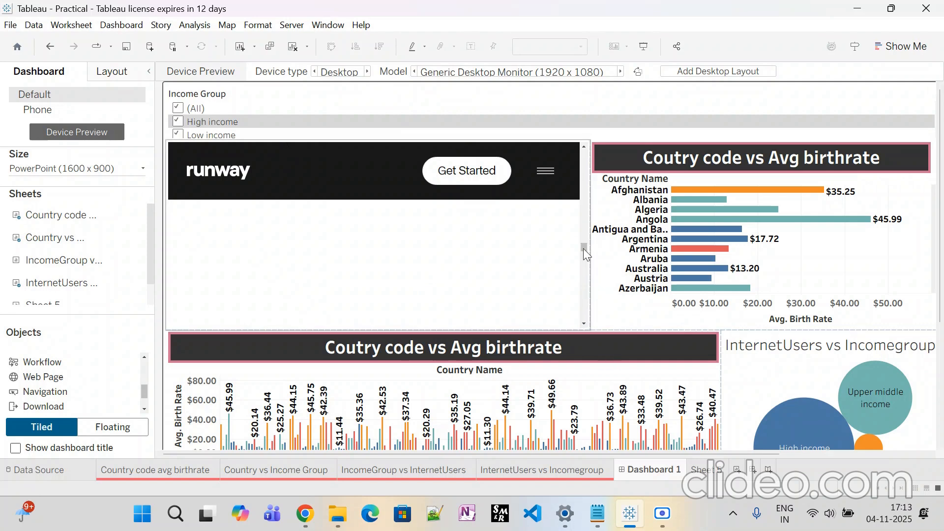
drag(583, 250, 584, 267)
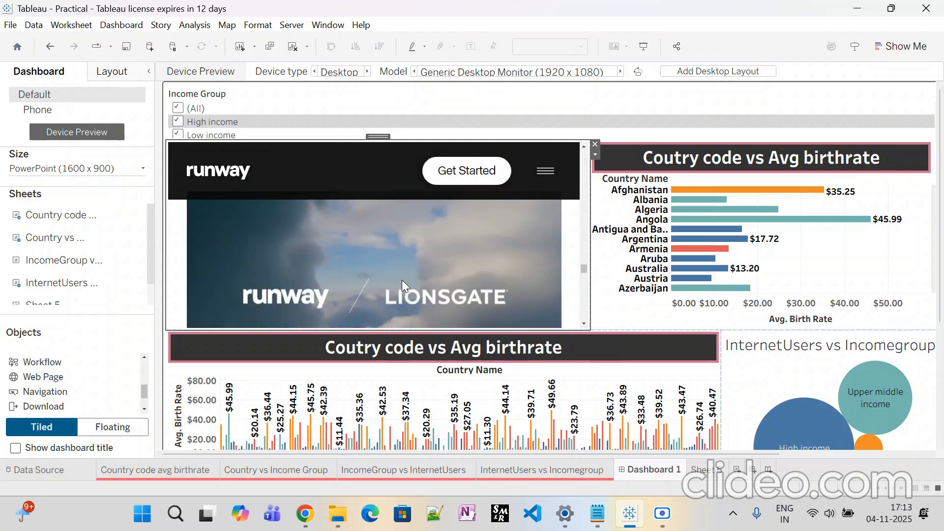
scroll(416, 273, down, 3)
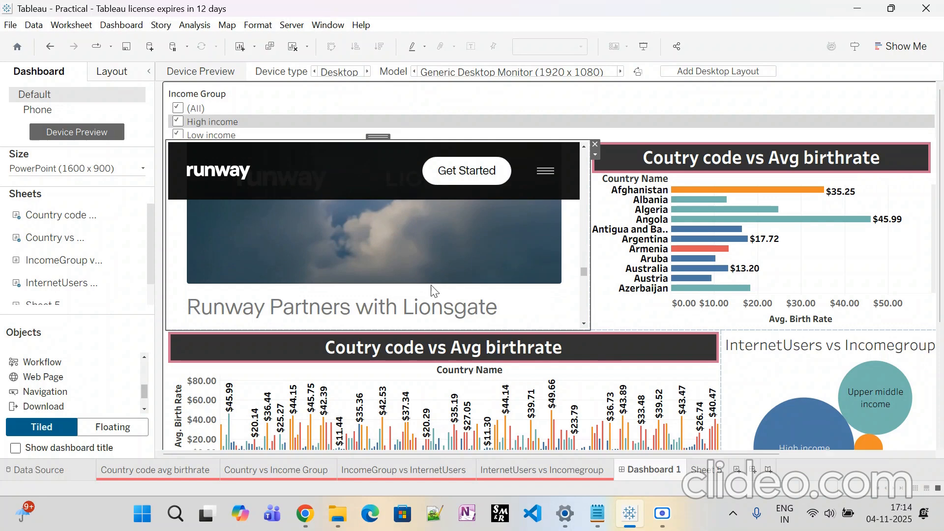
scroll(491, 285, up, 1)
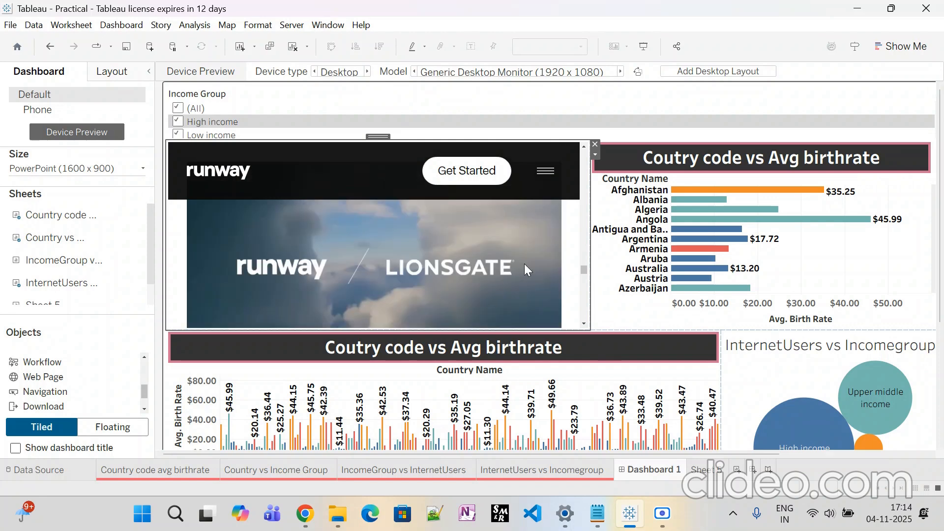
click(660, 521)
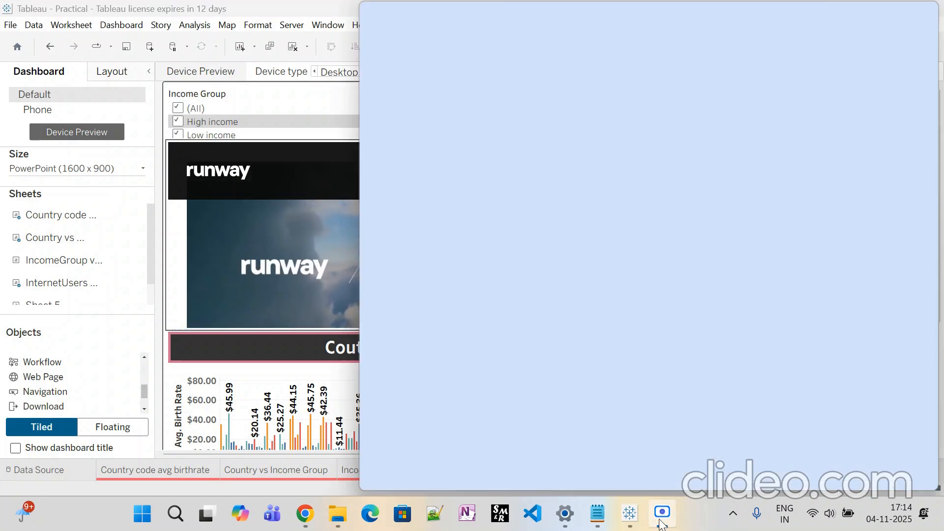